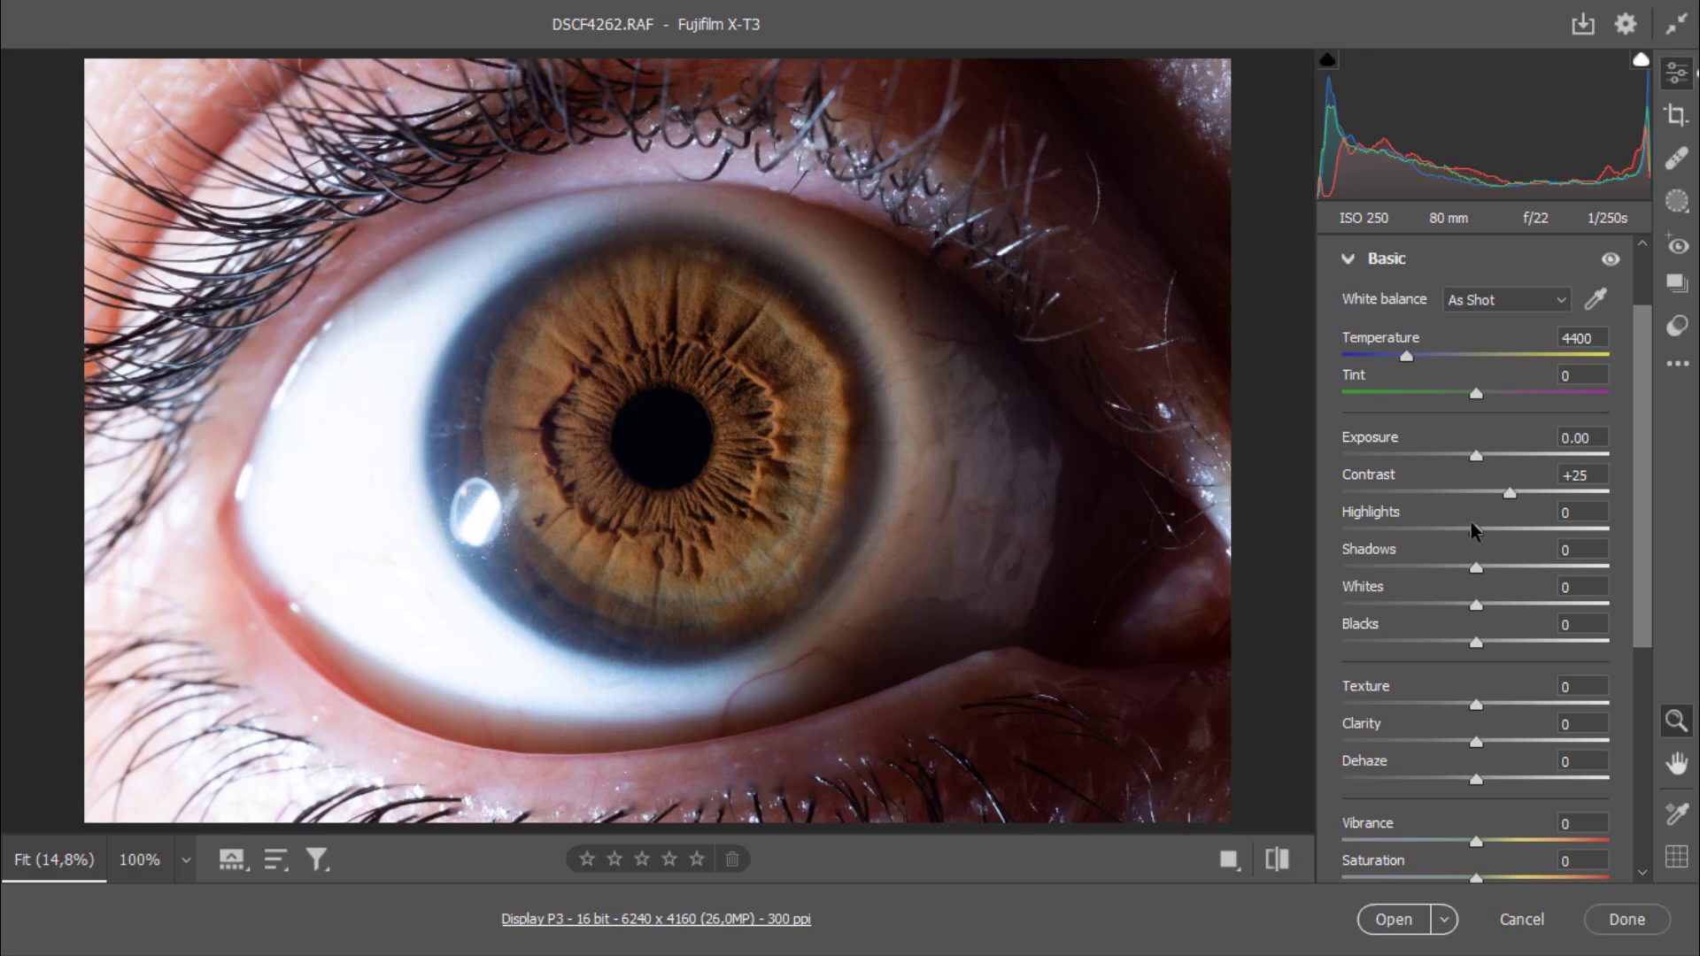
Set the photo's Highlights to -64, Shadows to -21, Clarity to +40 and Texture to +10.
{"action": "left_click_drag", "start_coordinate": [1472, 528], "coordinate": [1389, 554]}
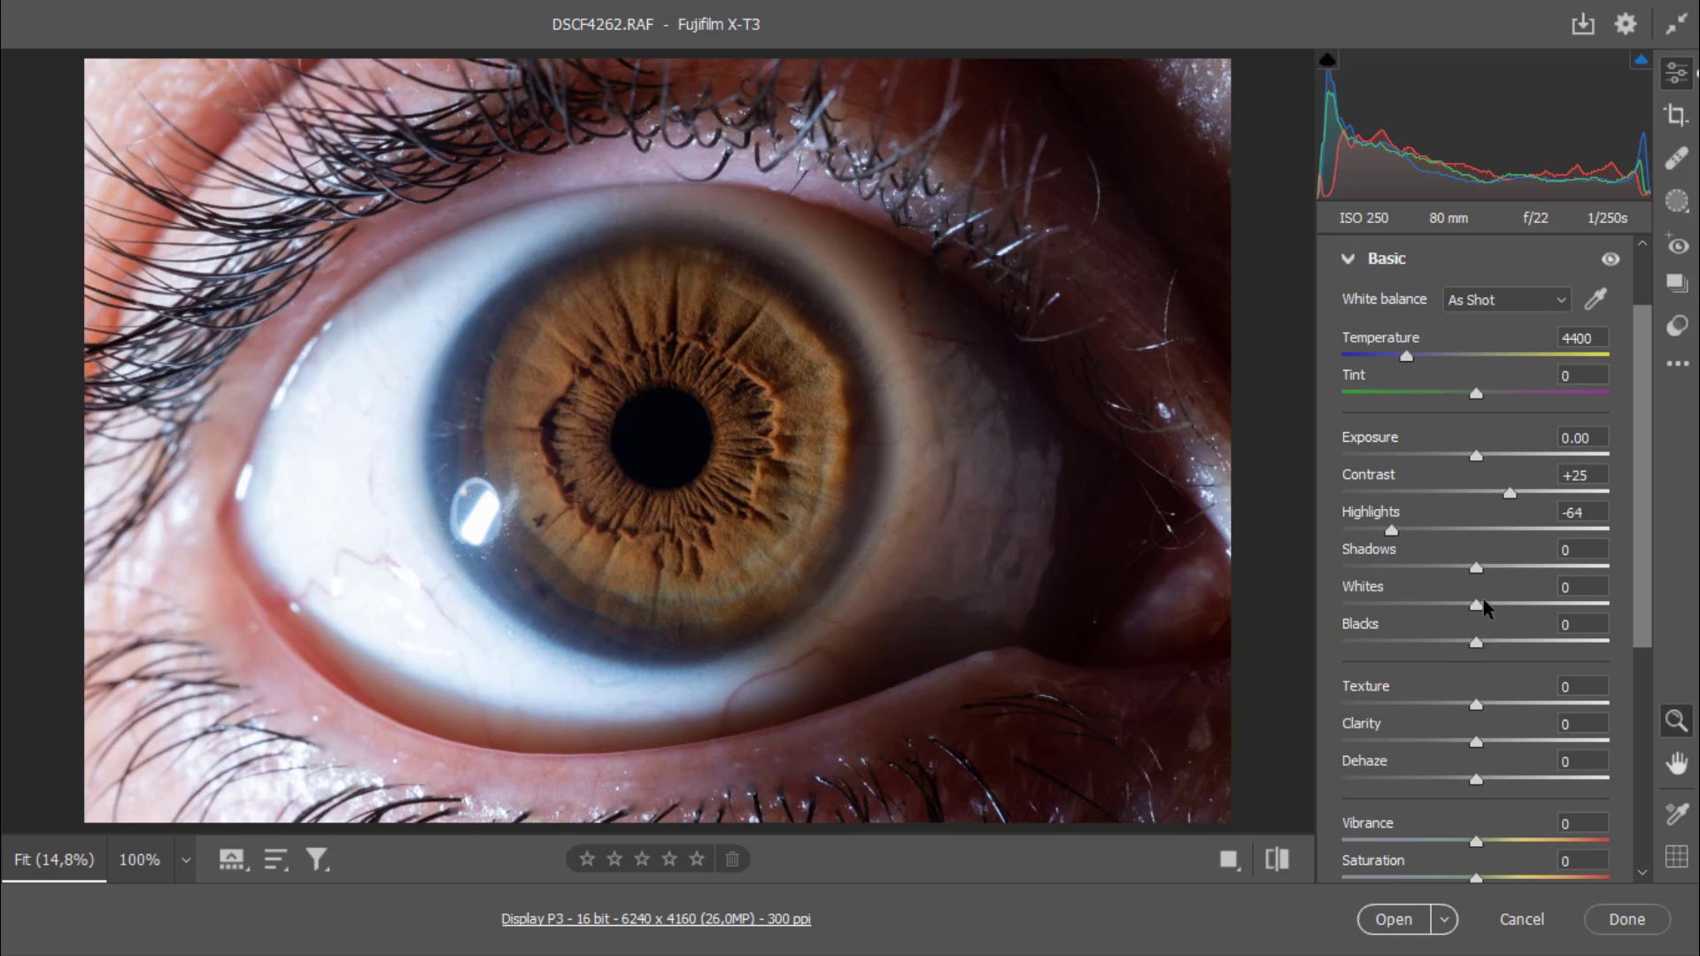
{"action": "mouse_move", "coordinate": [1461, 574]}
{"action": "left_mouse_down"}
{"action": "mouse_move", "coordinate": [1414, 574]}
{"action": "mouse_move", "coordinate": [1445, 567]}
{"action": "left_mouse_up"}
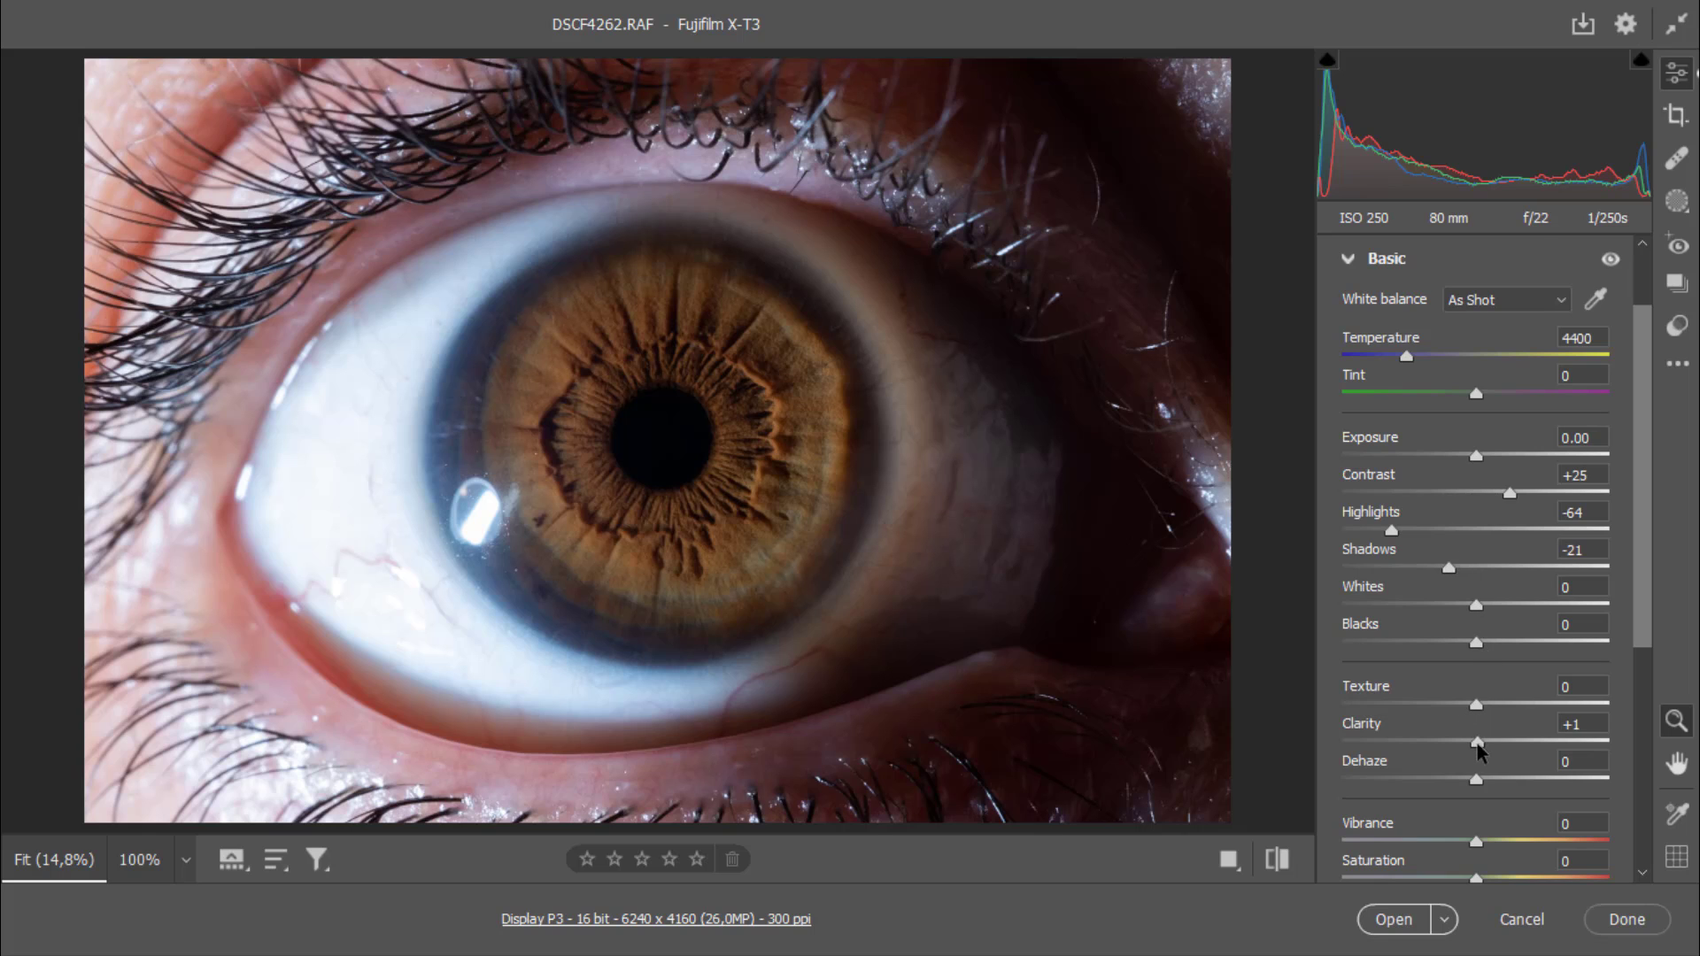
{"action": "left_click_drag", "start_coordinate": [1478, 747], "coordinate": [1539, 751]}
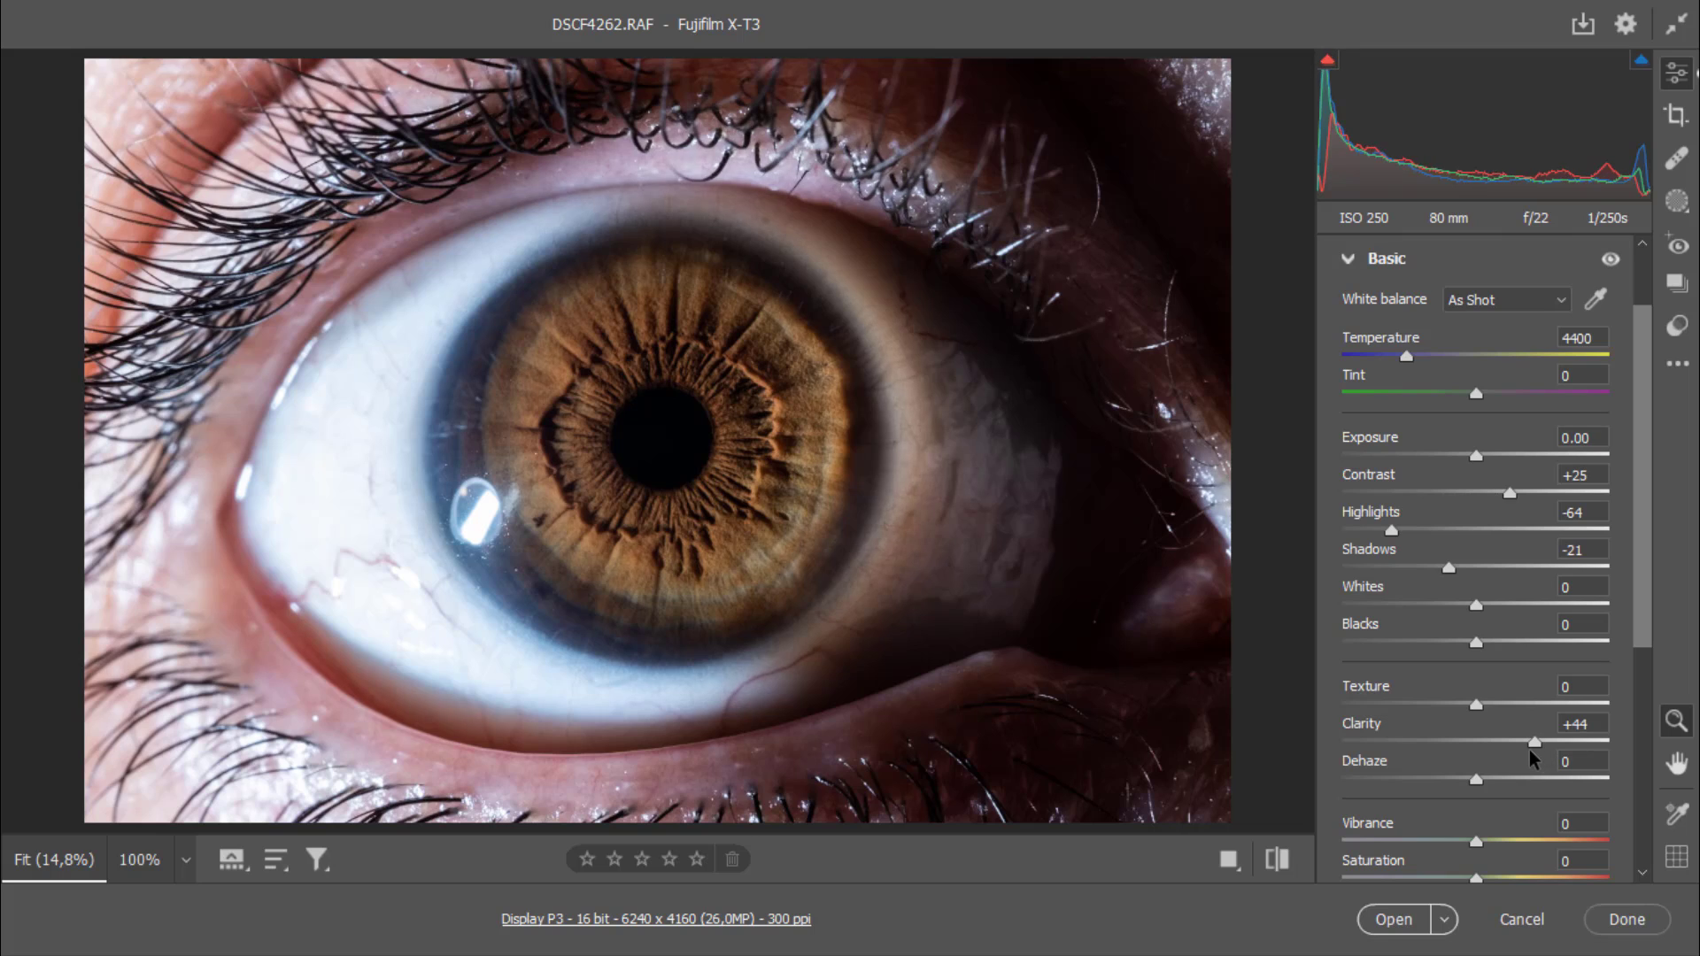
{"action": "left_click_drag", "start_coordinate": [1517, 747], "coordinate": [1530, 740]}
{"action": "left_click_drag", "start_coordinate": [1476, 706], "coordinate": [1489, 708]}
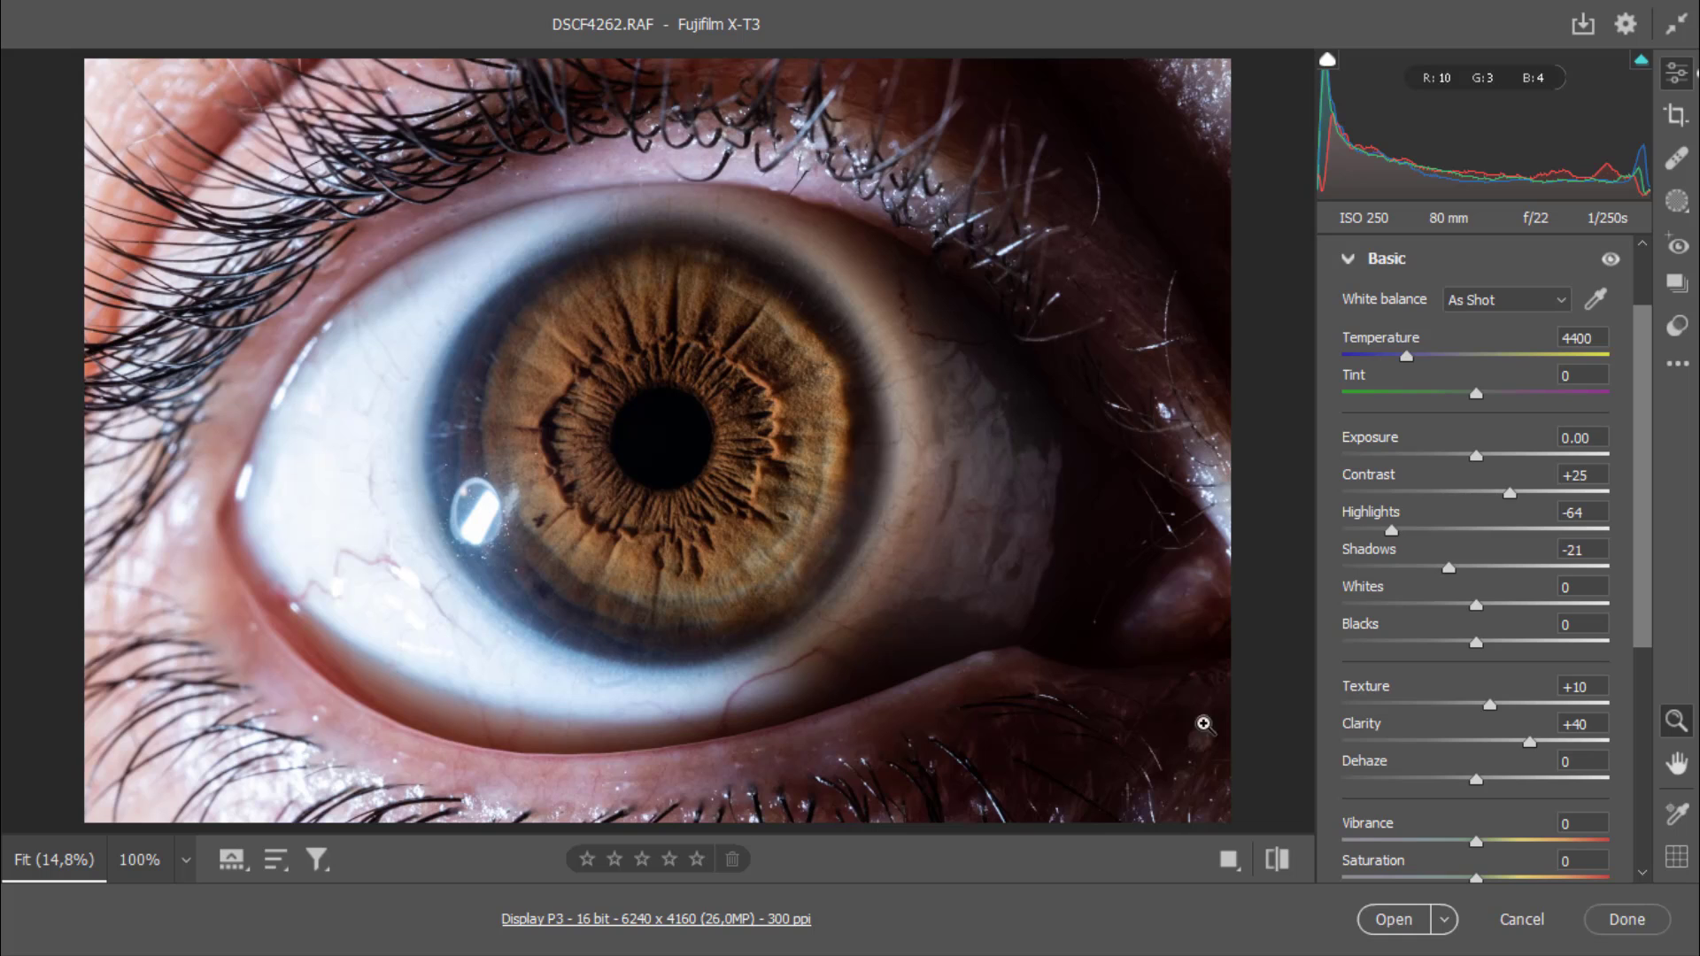
Compare the edited photo with its default settings, then open it as a normal image in Photoshop.
{"action": "left_click", "coordinate": [1278, 859]}
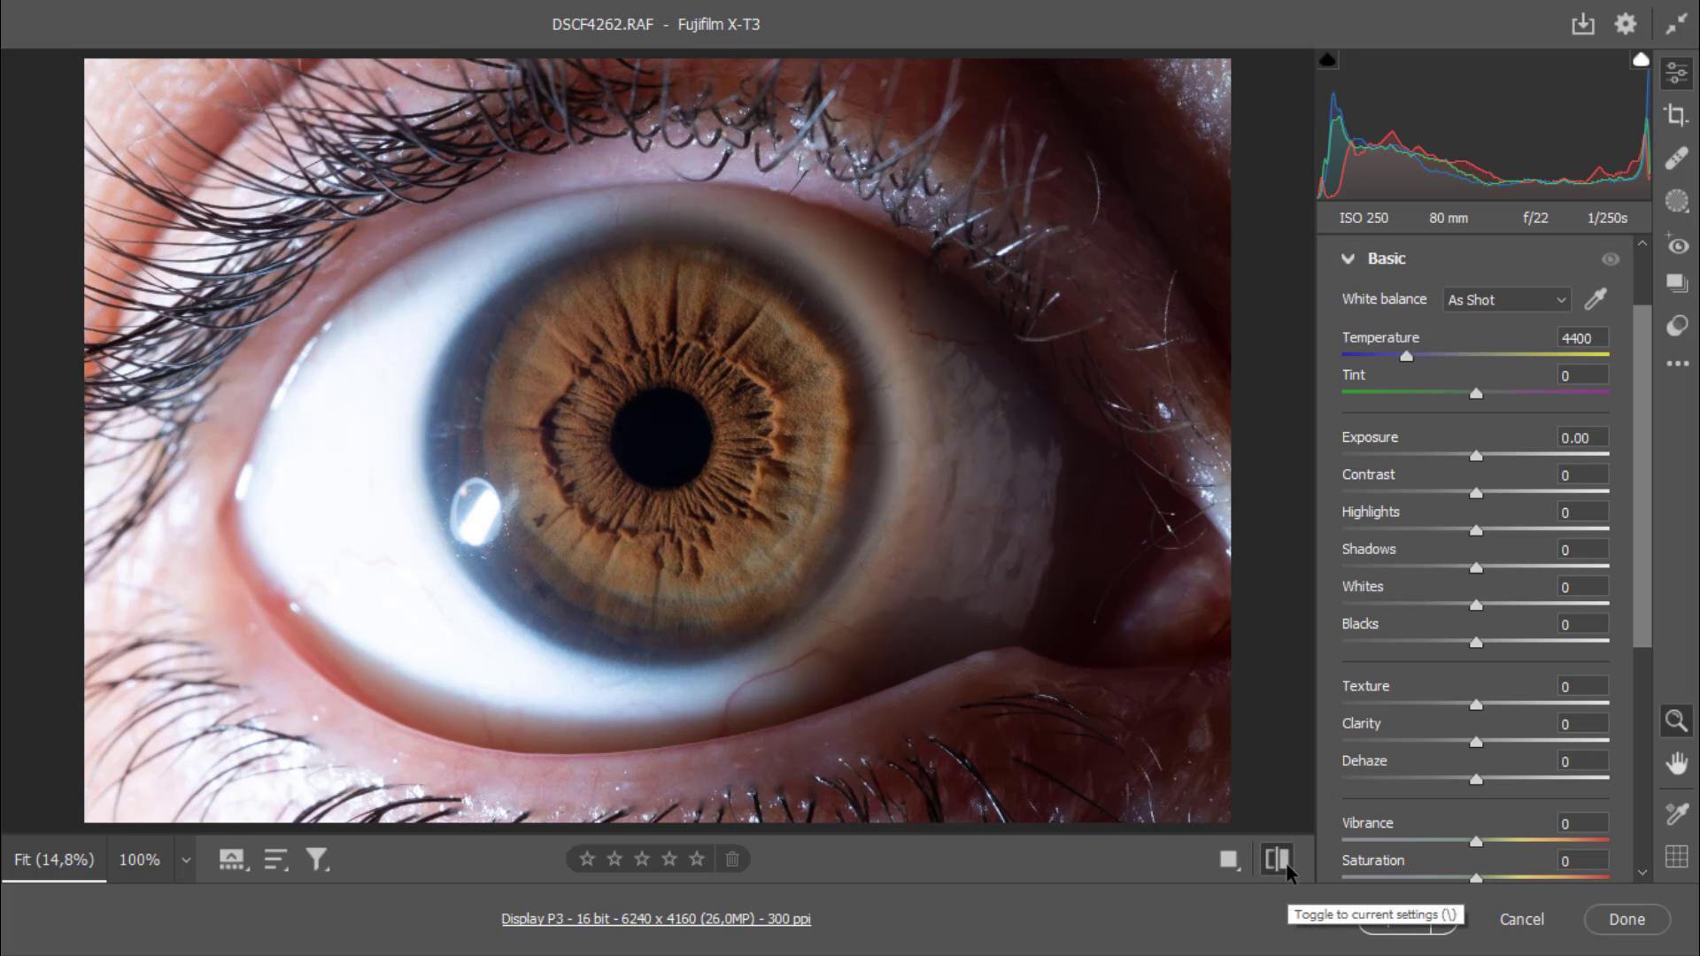
{"action": "left_click", "coordinate": [1287, 867]}
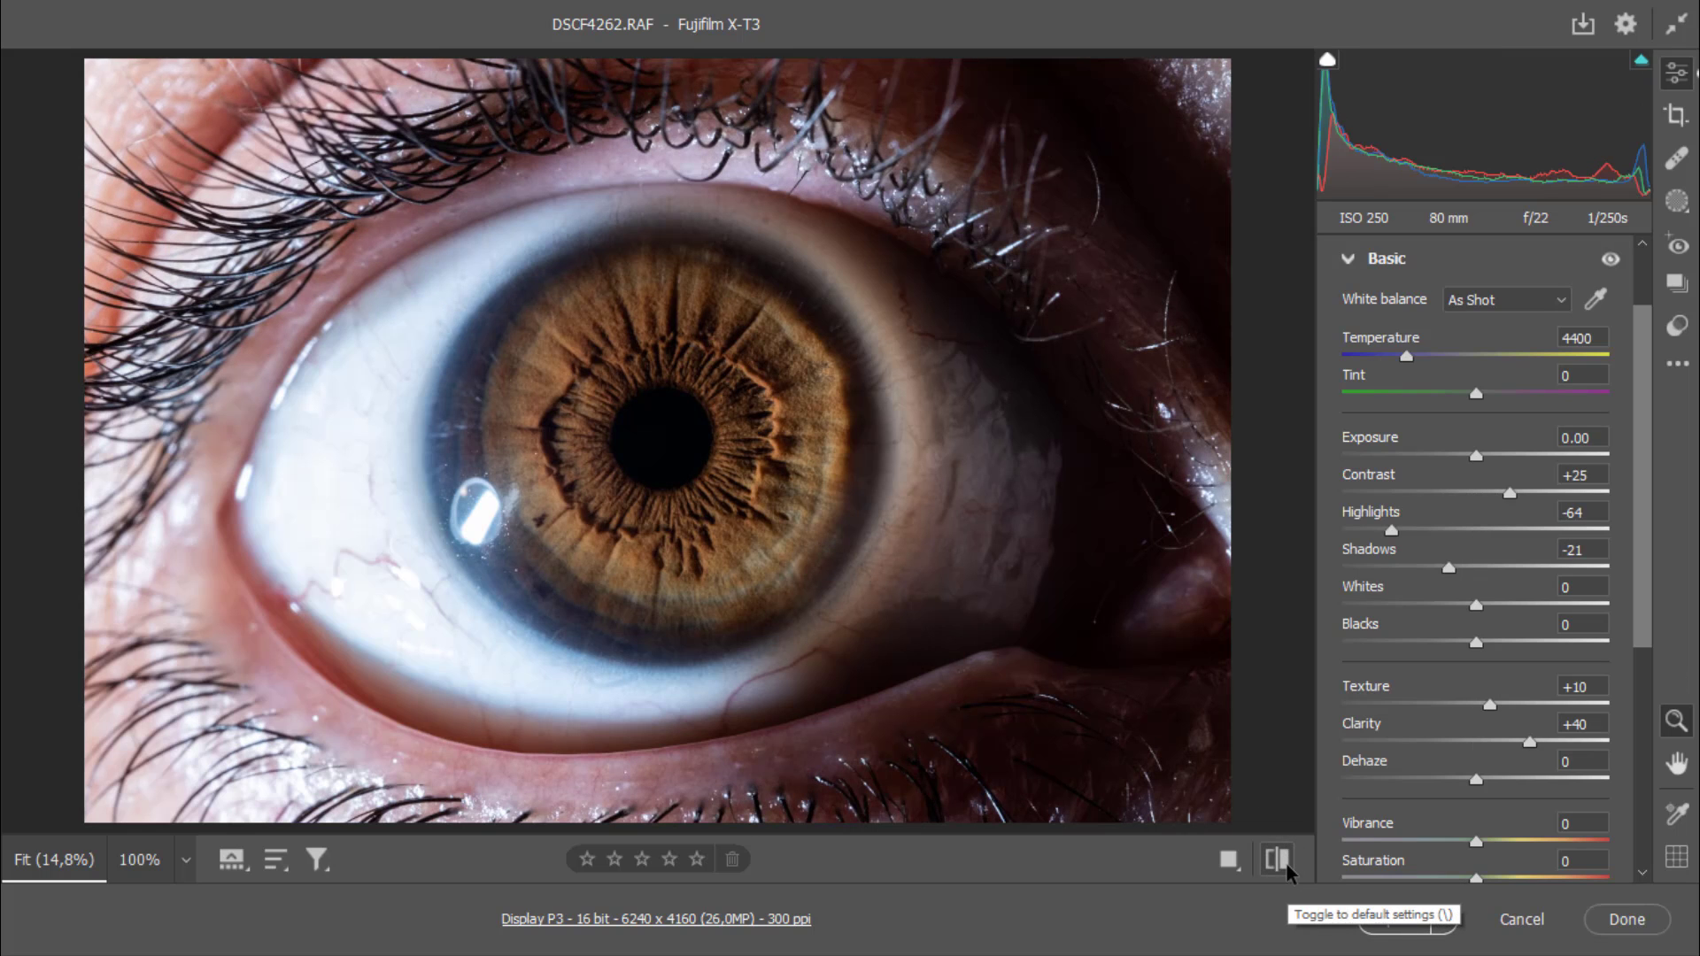
{"action": "left_click", "coordinate": [1287, 866]}
{"action": "left_click", "coordinate": [1287, 865]}
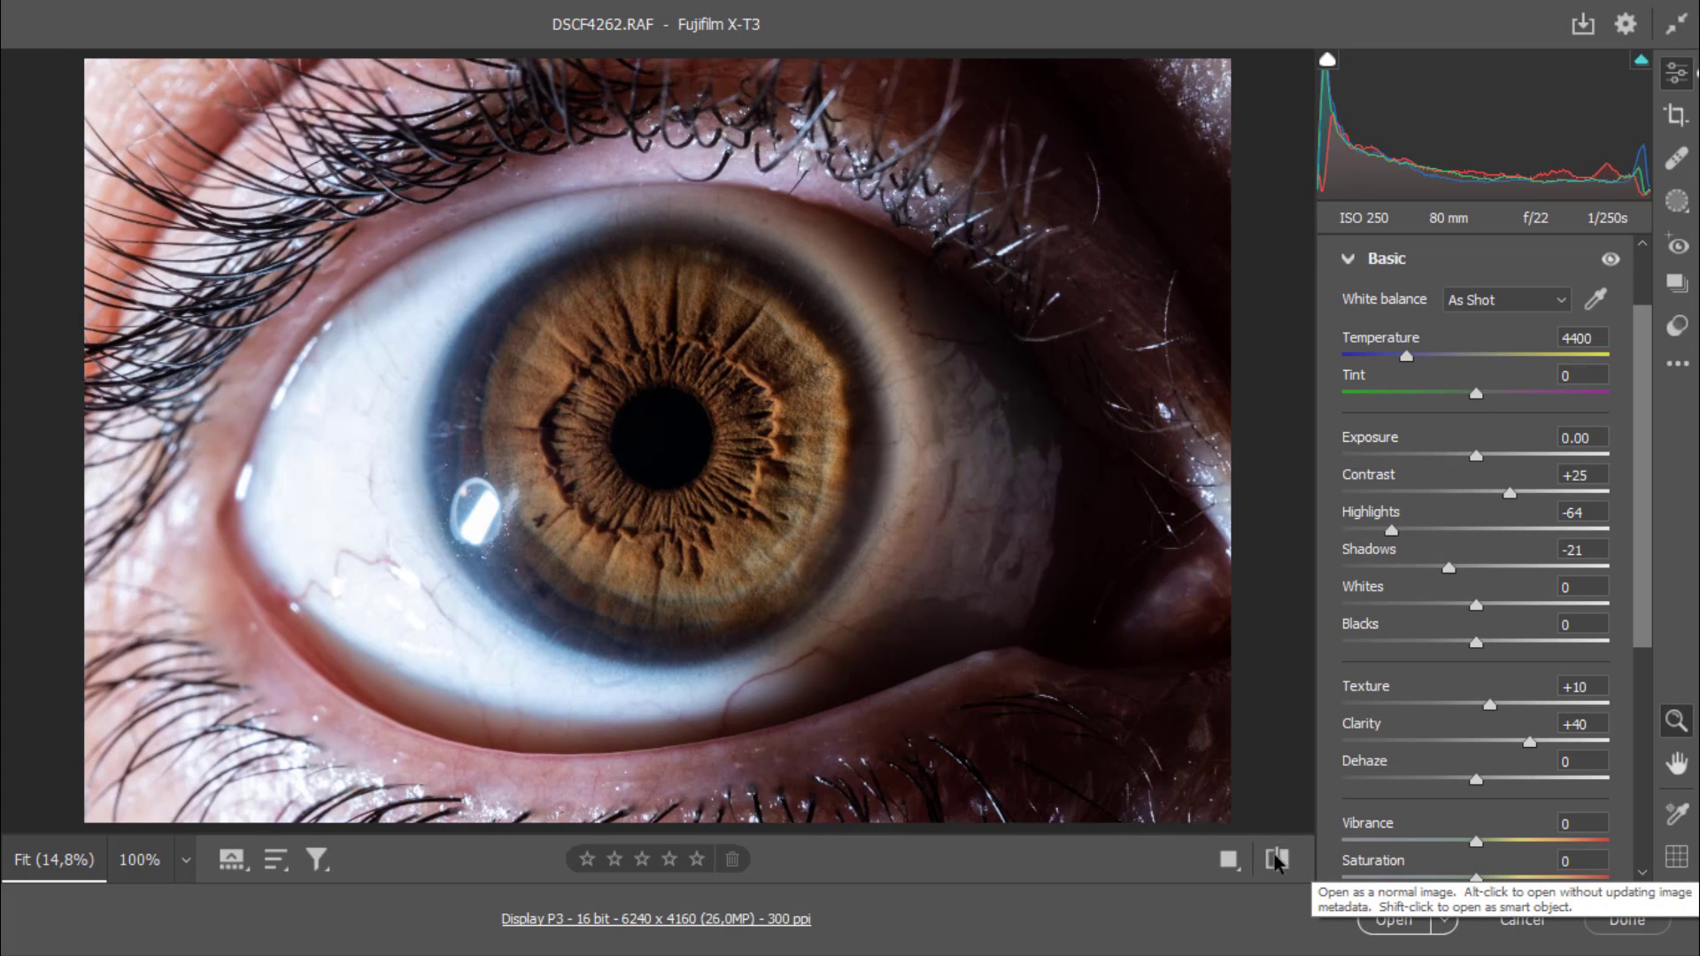
{"action": "left_click", "coordinate": [1370, 910]}
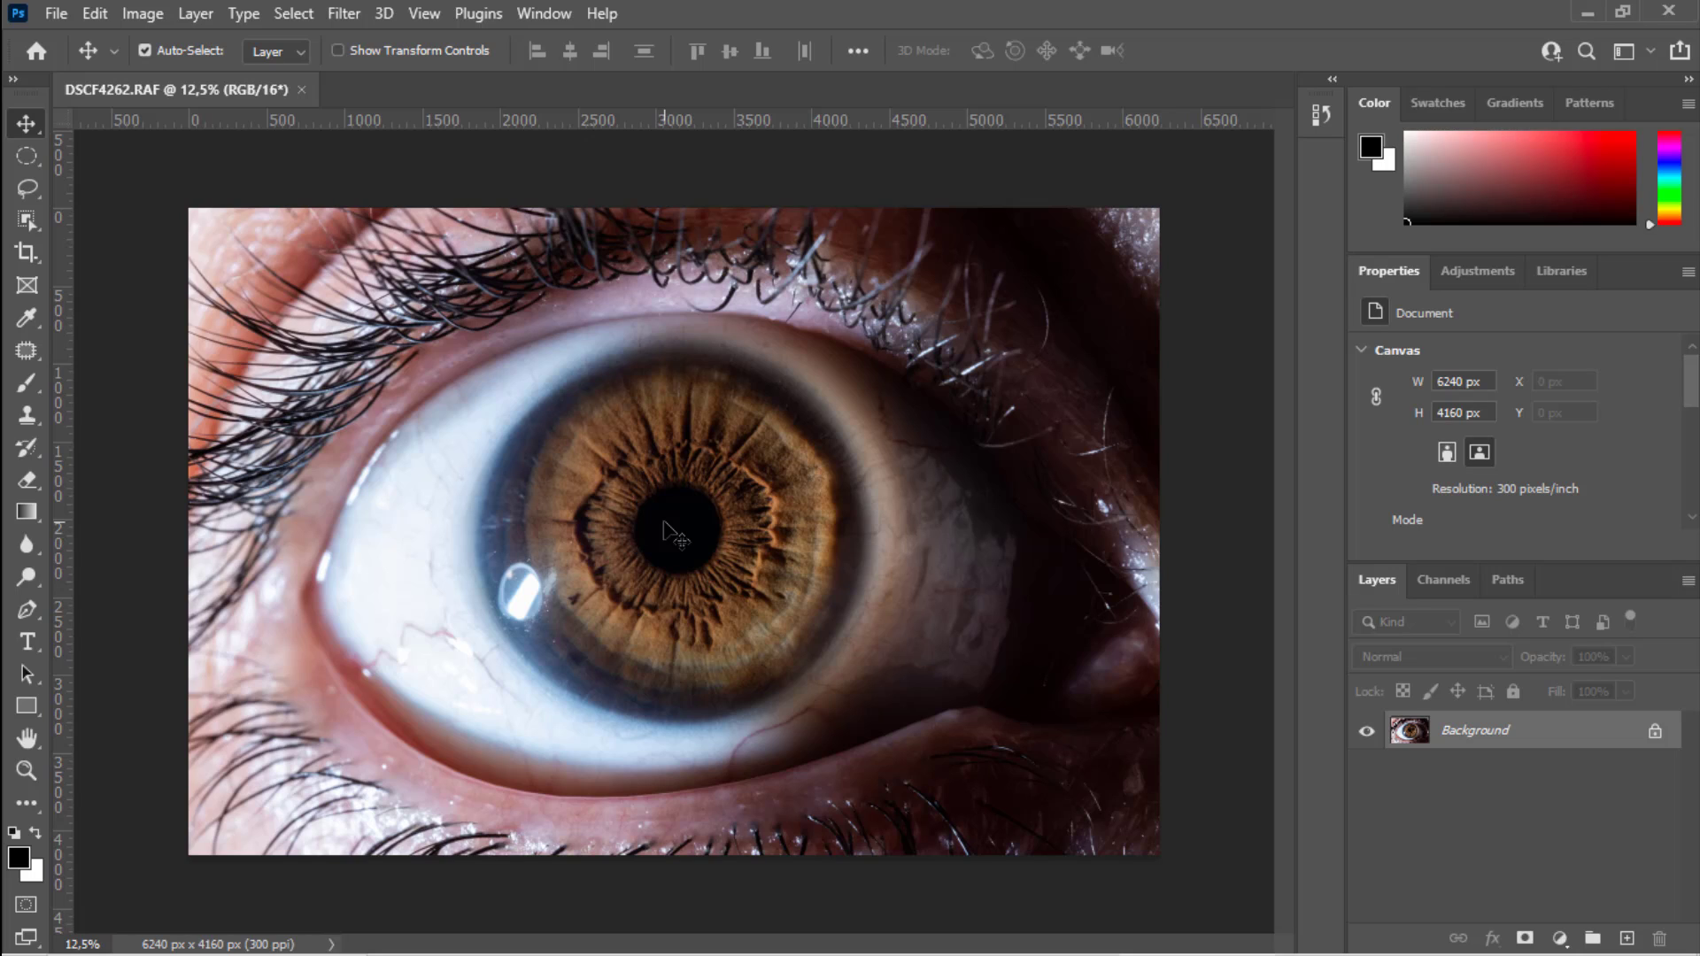
Draw a circular selection around the iris, centred on the pupil, using the Elliptical Marquee tool.
{"action": "key", "text": "b"}
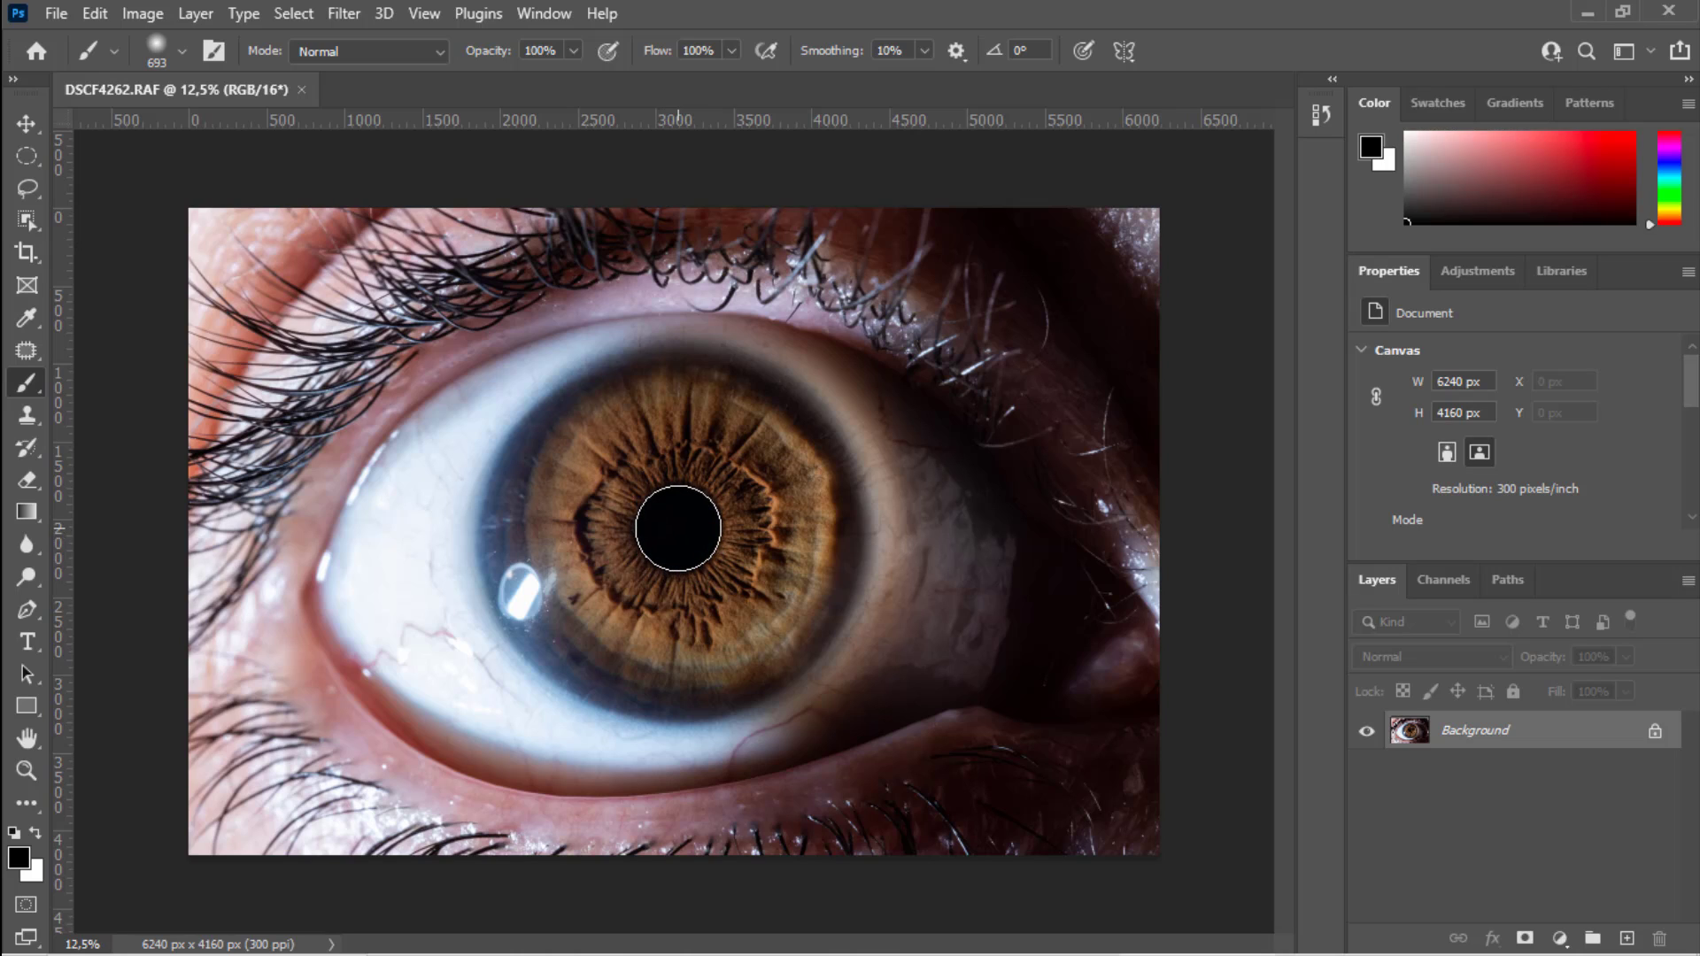
{"action": "key", "text": "m"}
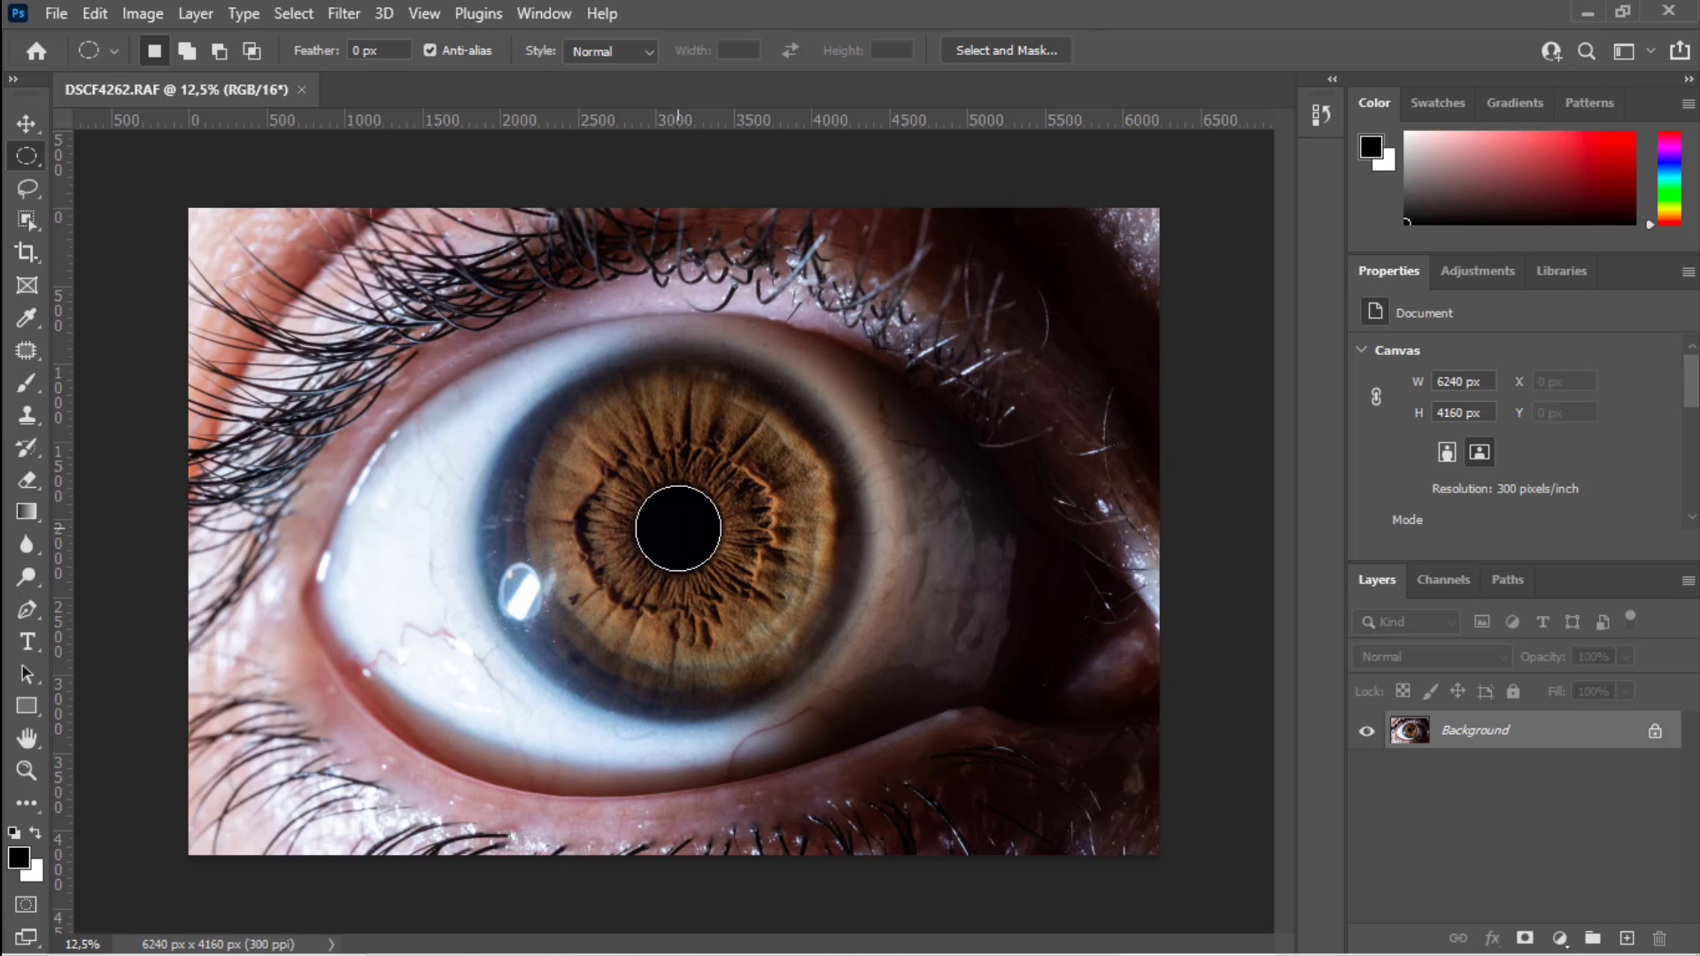
{"action": "left_click_drag", "start_coordinate": [677, 531], "coordinate": [860, 680]}
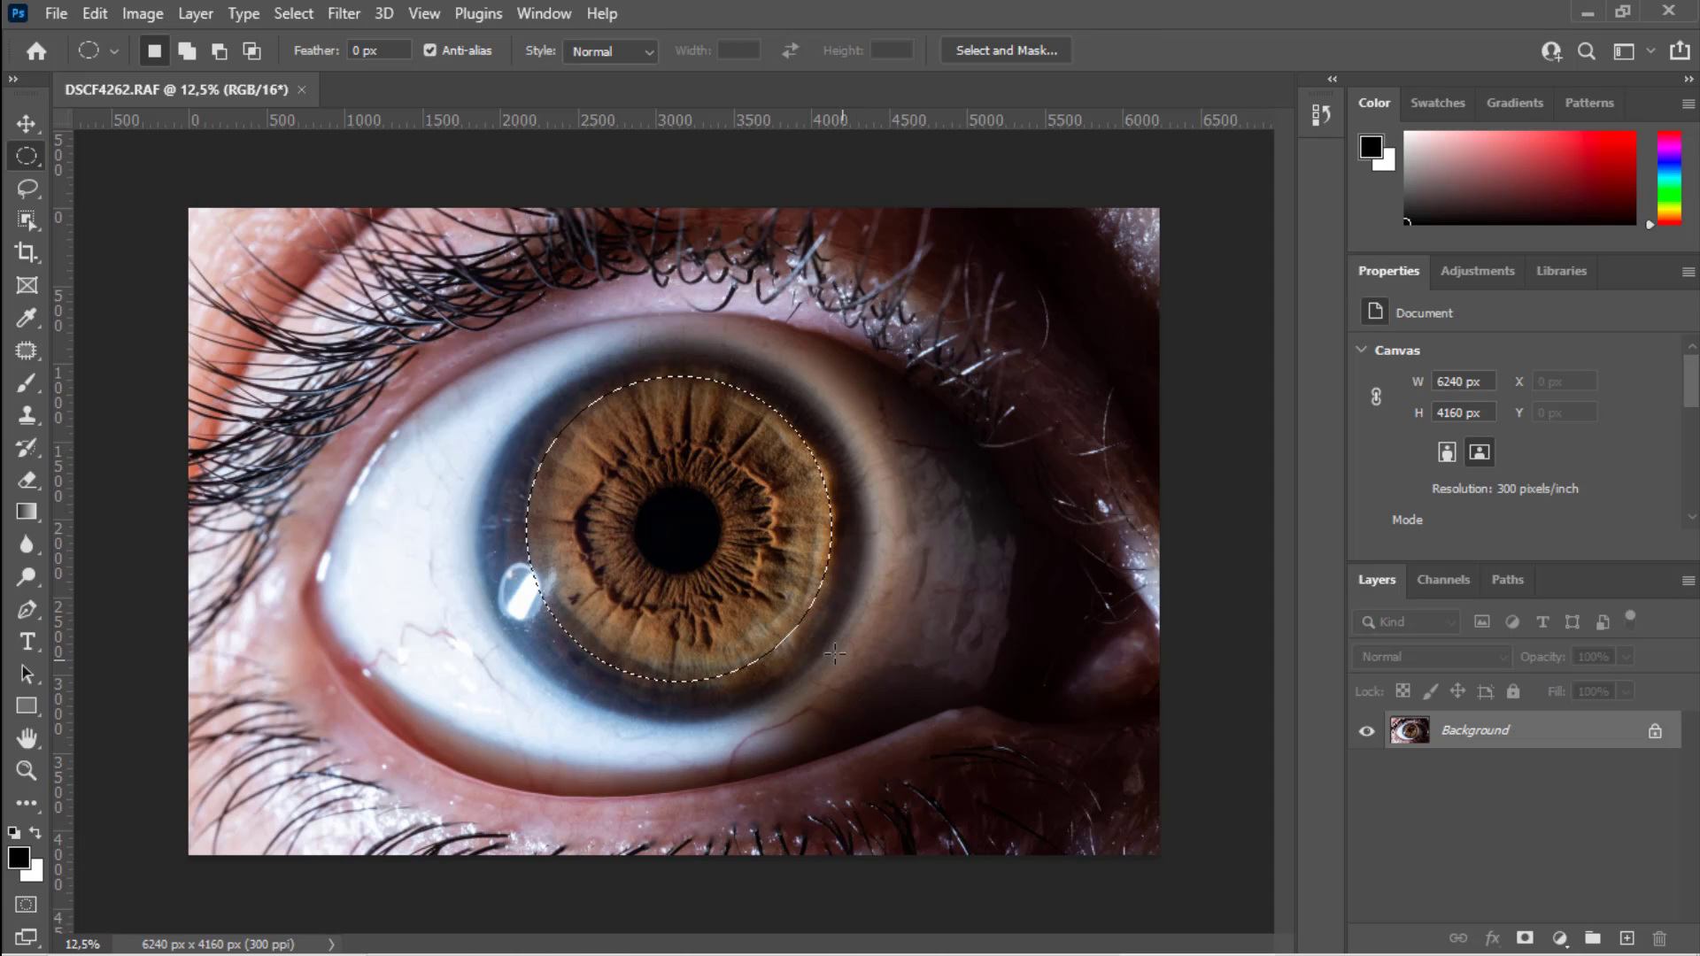
Feather the iris selection by 12 pixels and turn it into a layer mask on the photo layer.
{"action": "right_click", "coordinate": [719, 572]}
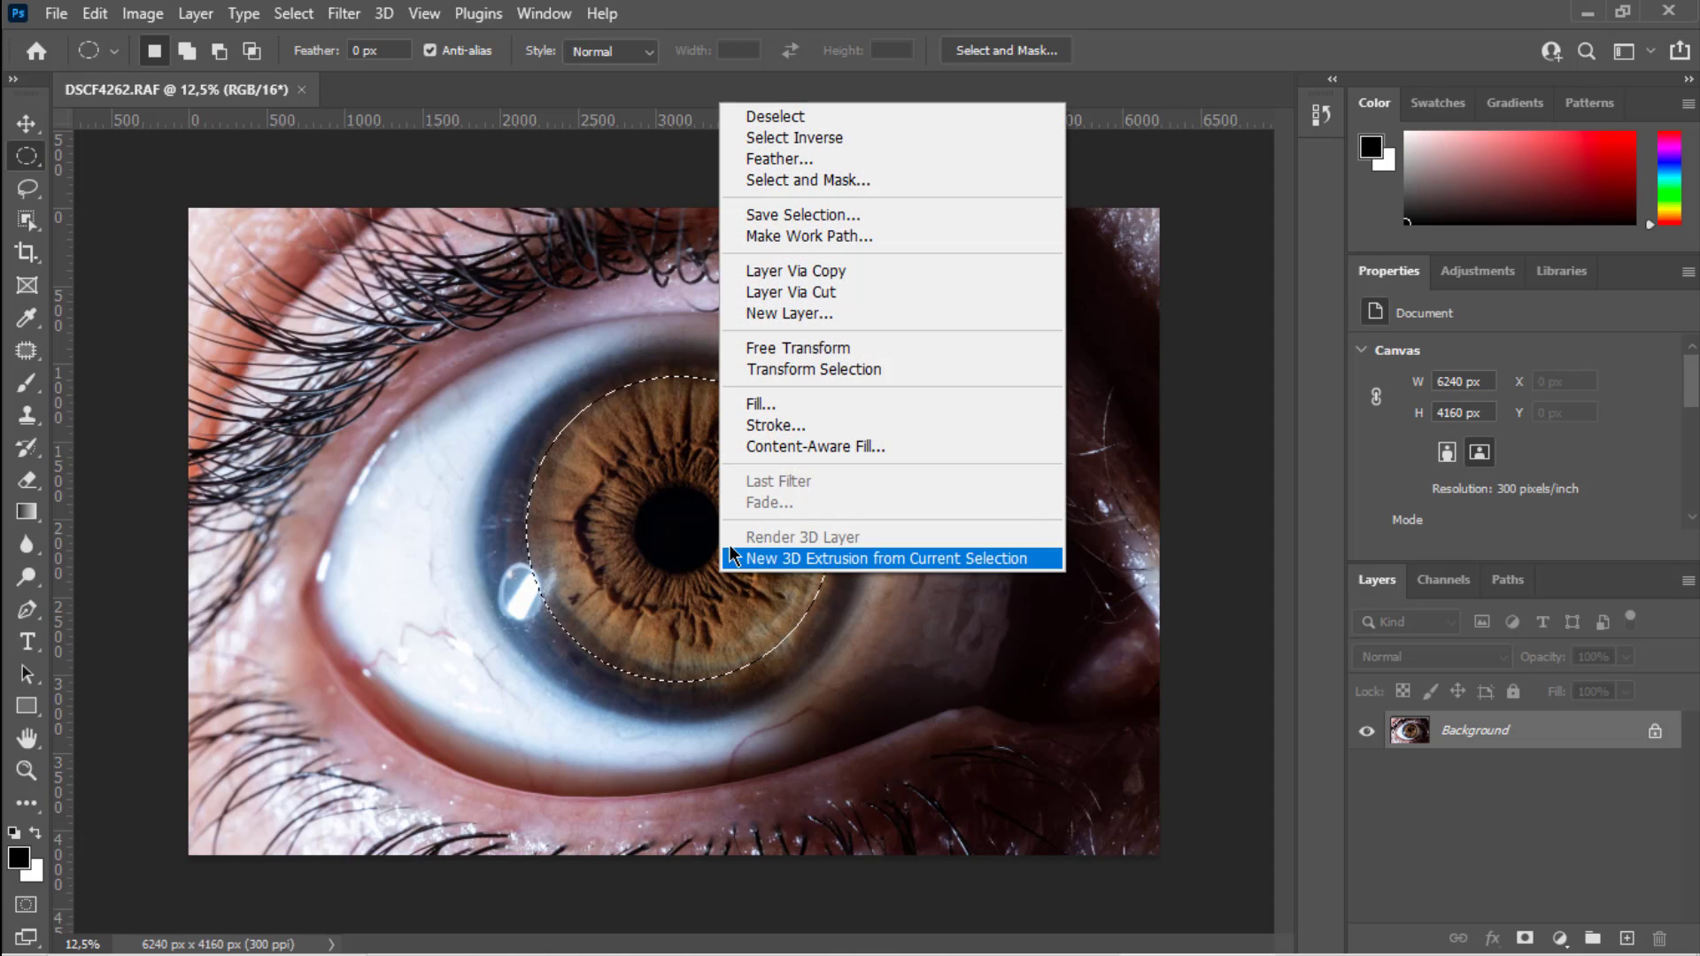
{"action": "left_click", "coordinate": [787, 165]}
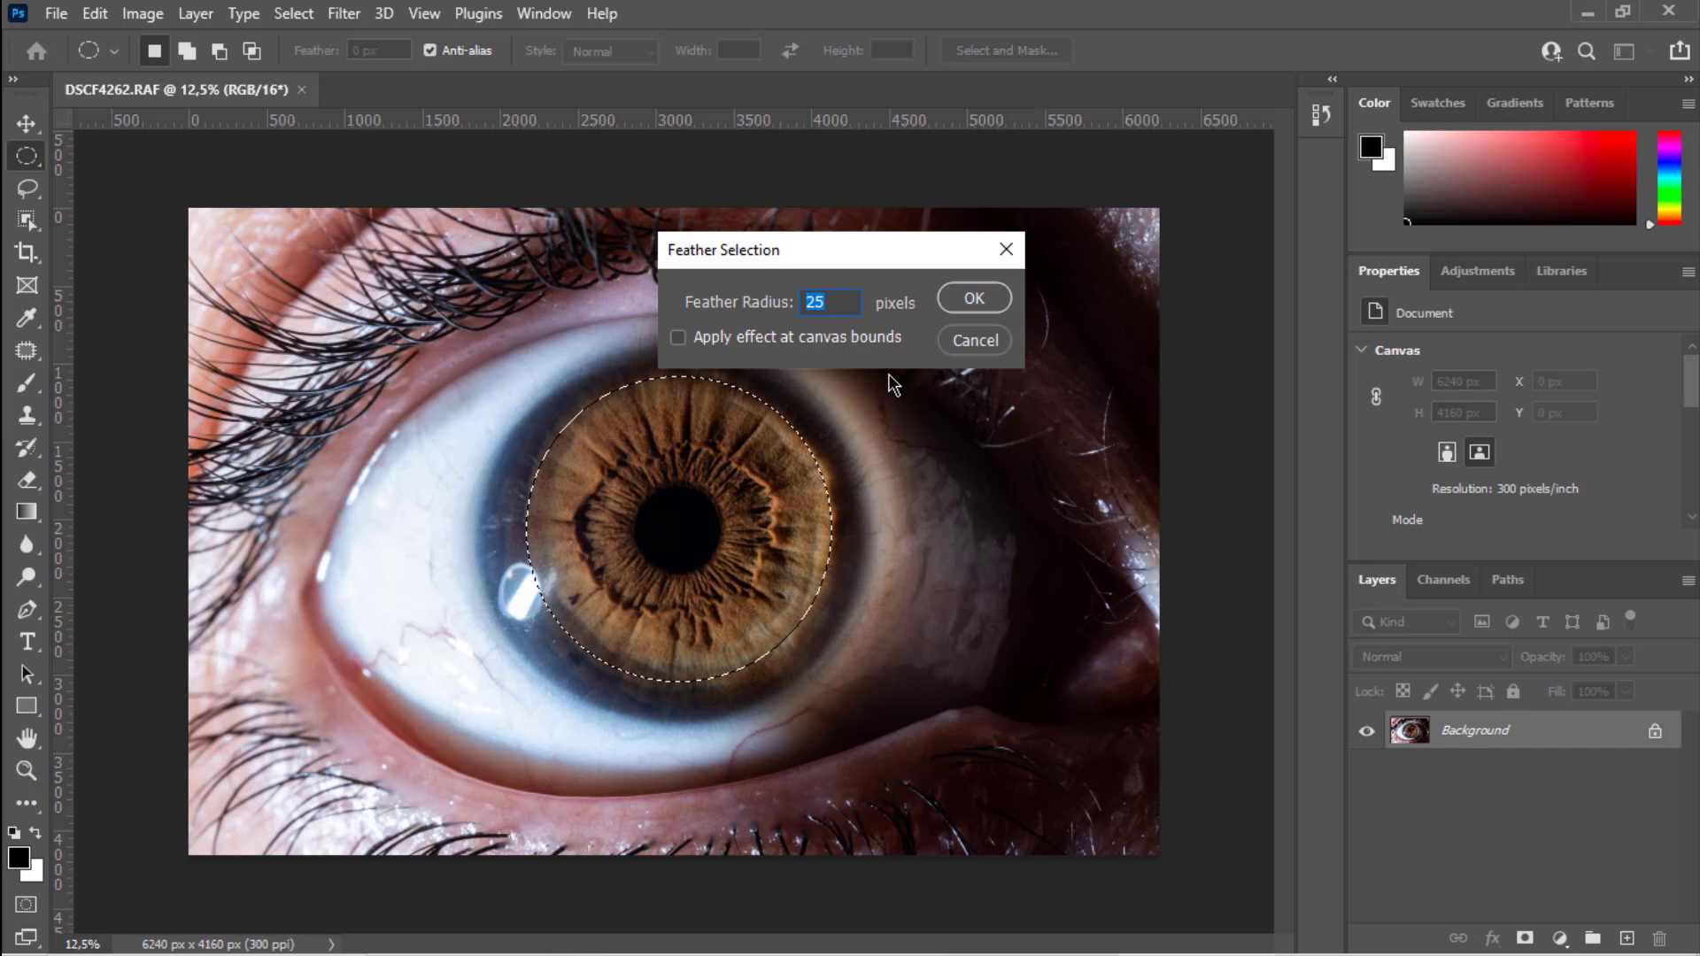
{"action": "type", "text": "12"}
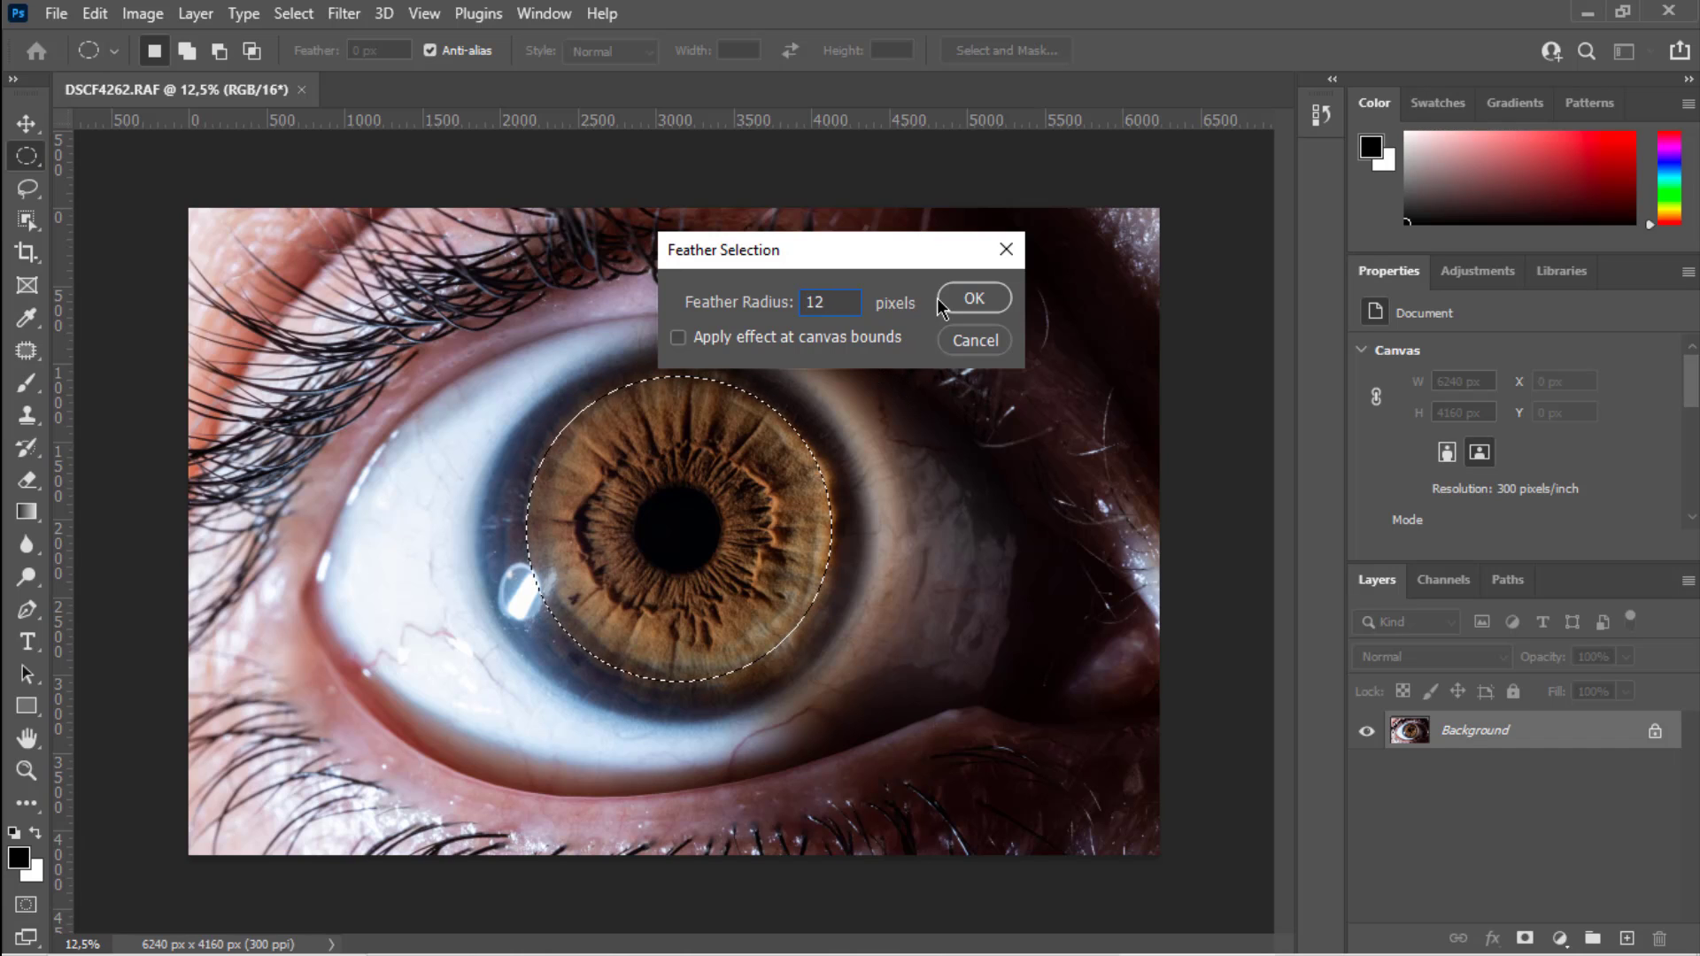
{"action": "left_click", "coordinate": [974, 298]}
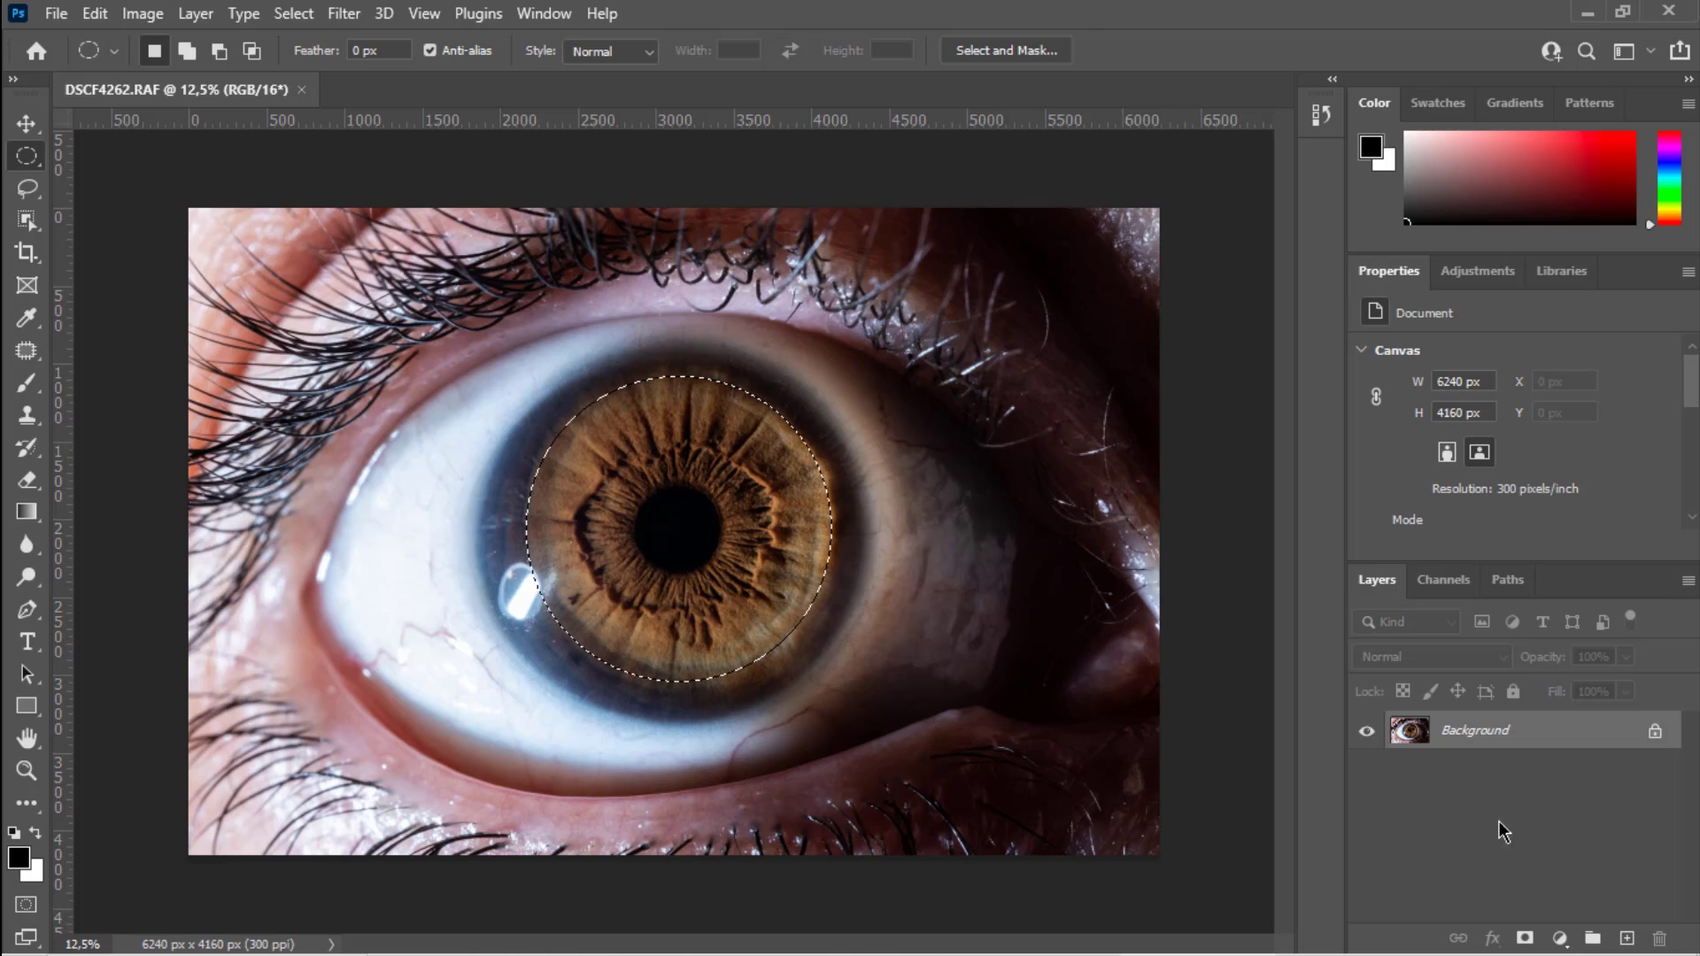
{"action": "left_click", "coordinate": [1525, 938]}
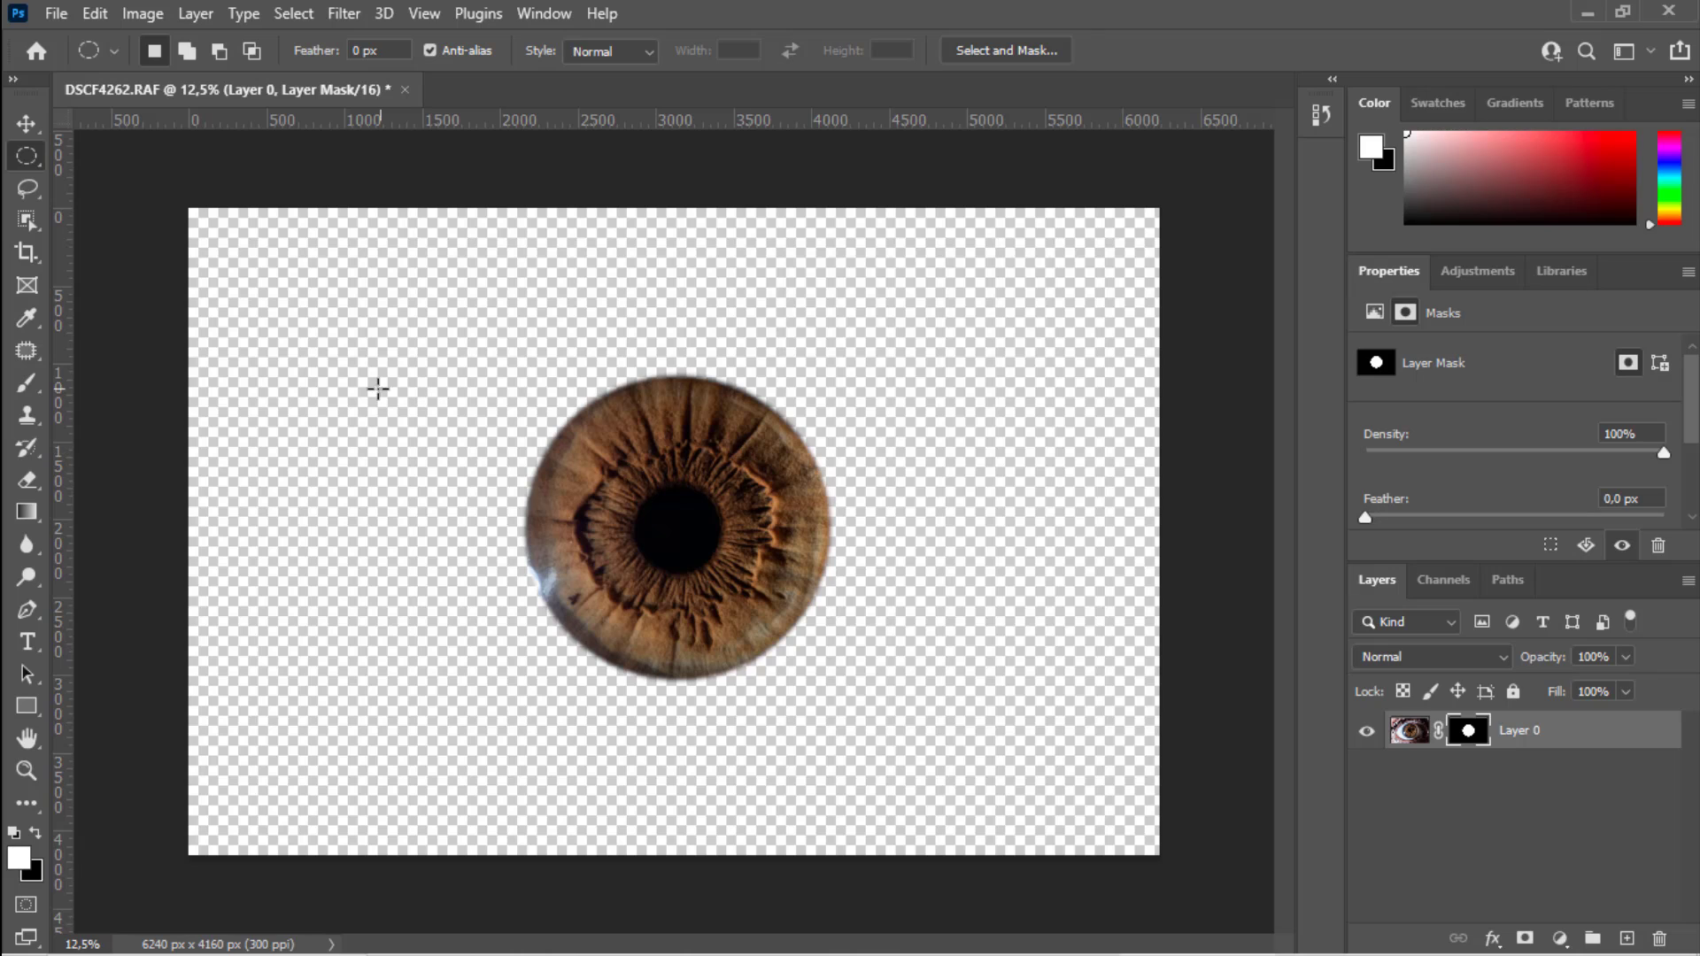
Crop the canvas to a centred 1:1 square at the full image height around the iris.
{"action": "left_click", "coordinate": [28, 252]}
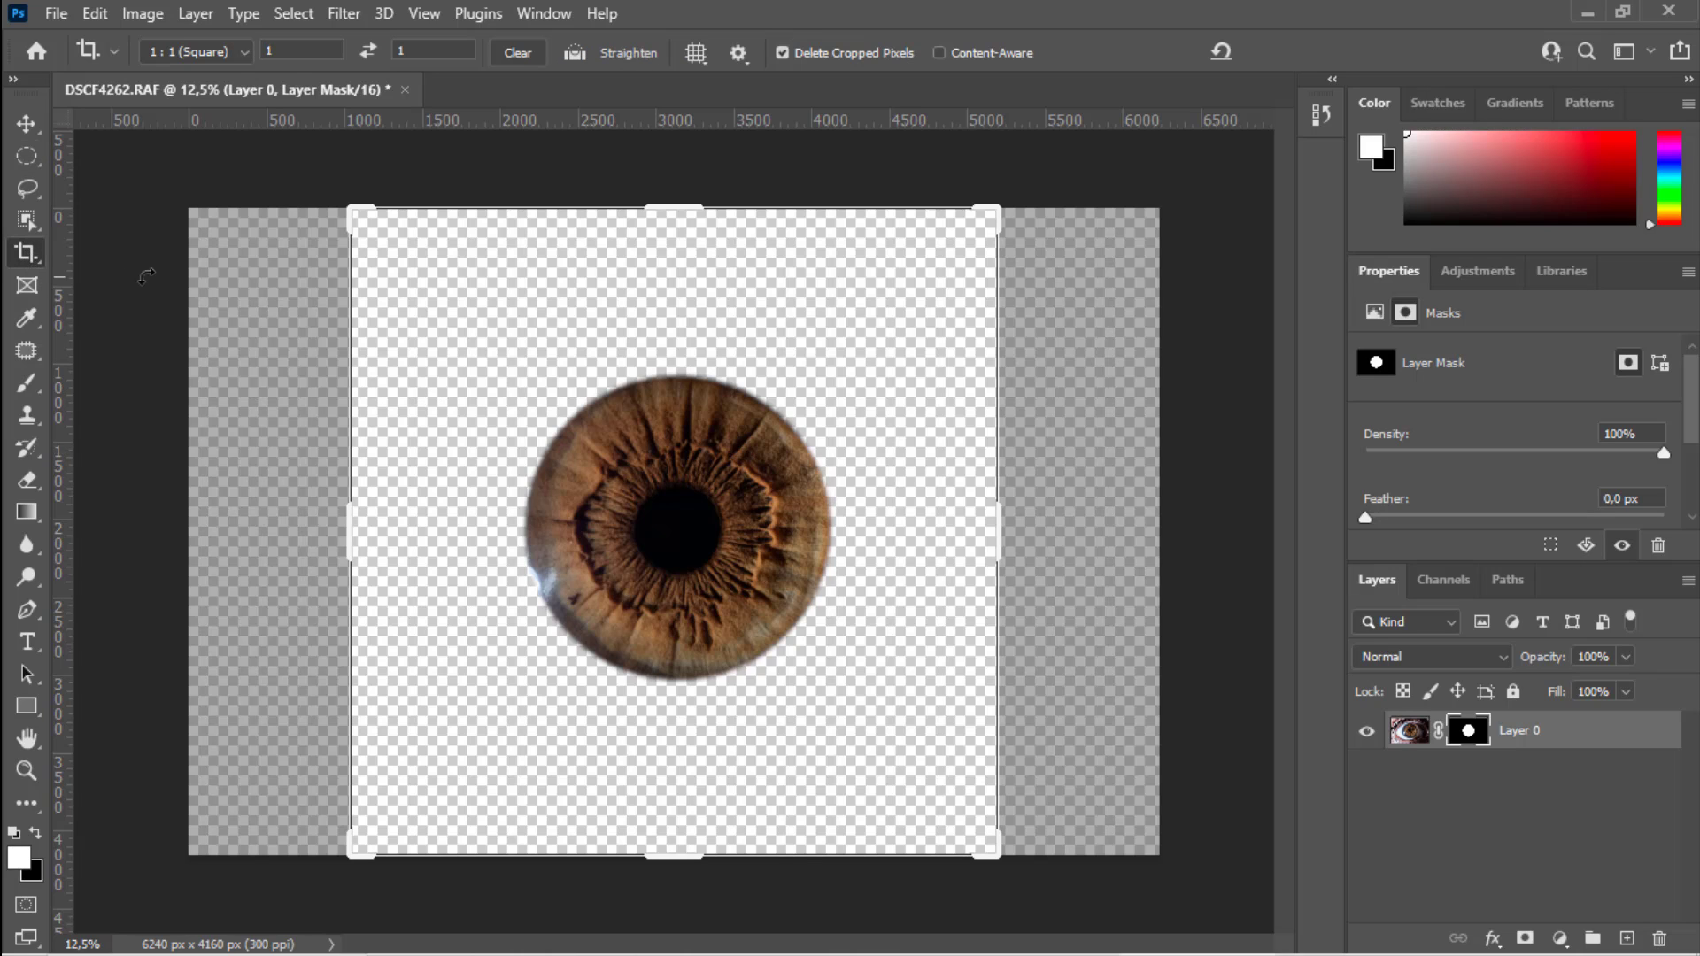
{"action": "left_click", "coordinate": [207, 62]}
{"action": "left_click", "coordinate": [207, 147]}
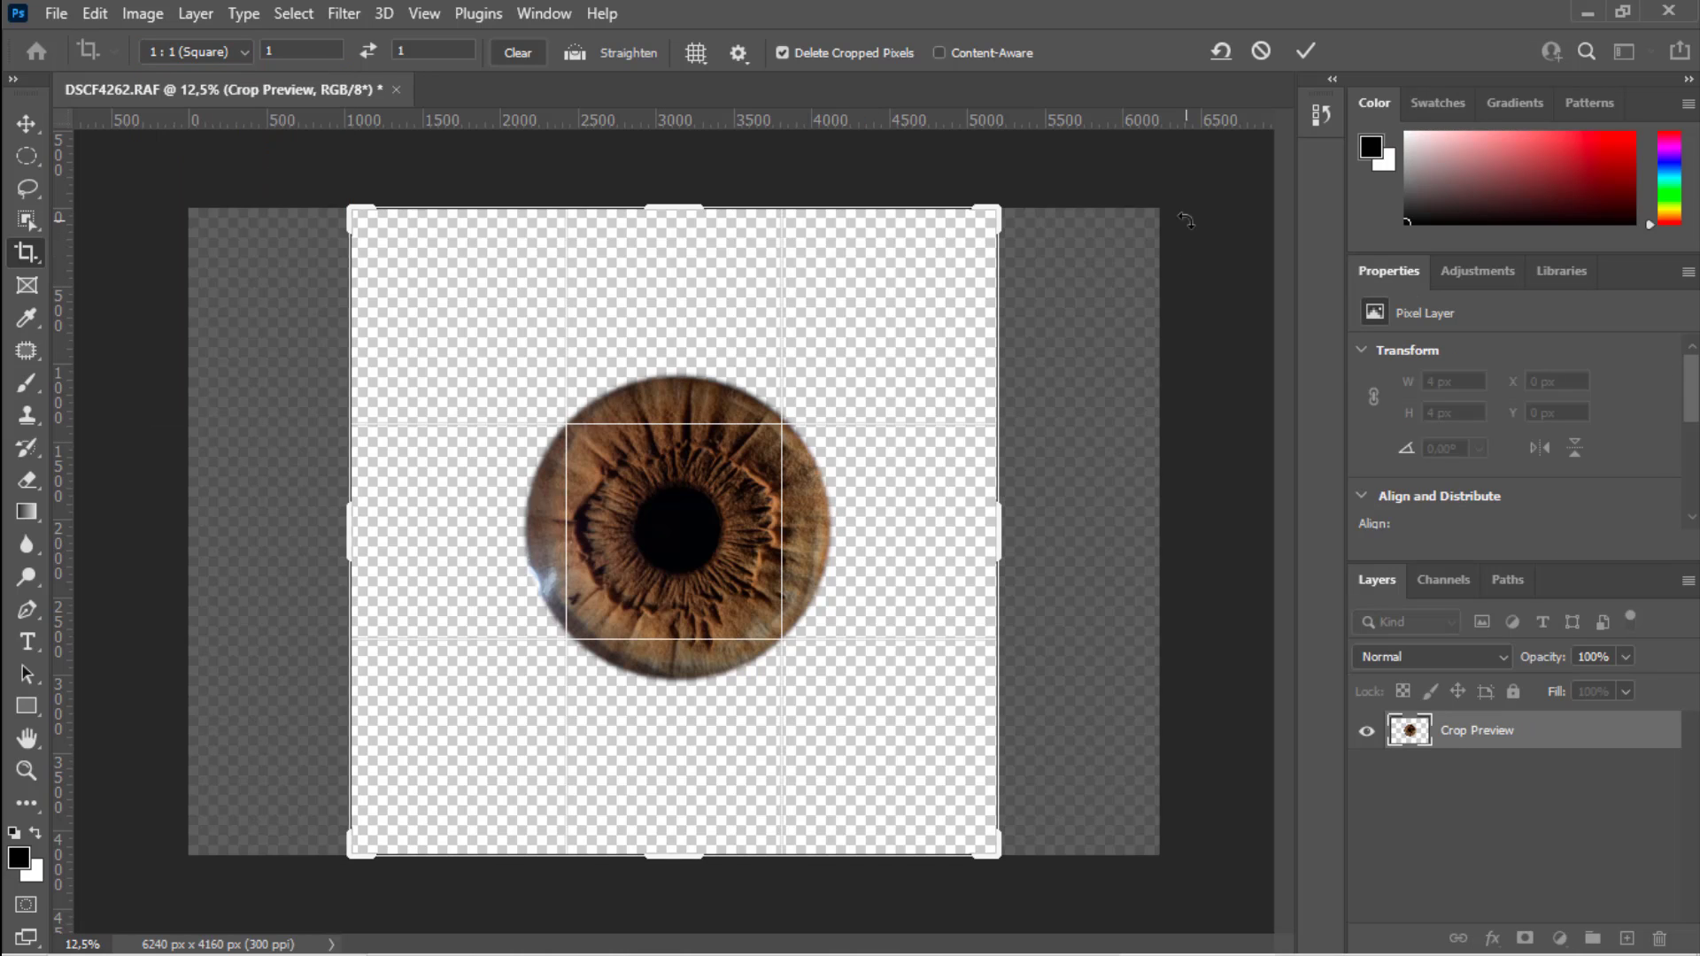
{"action": "left_click", "coordinate": [1306, 51]}
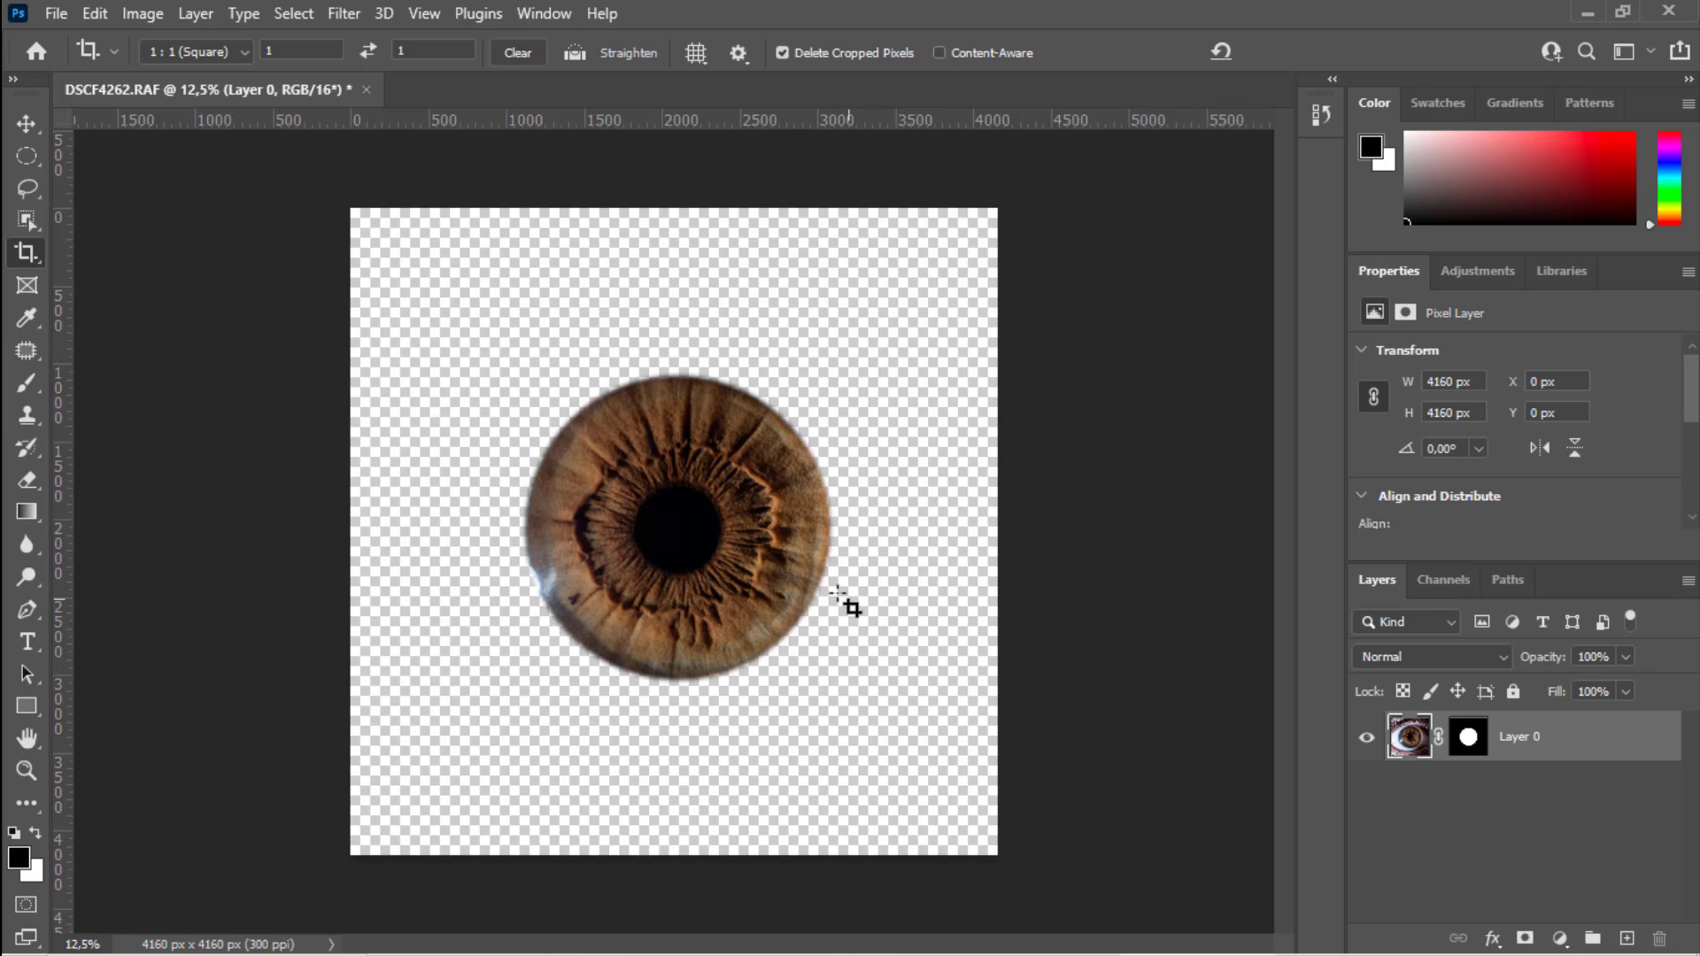
Enlarge the iris layer proportionally about its centre to about 5504 px wide and high.
{"action": "key", "text": "ctrl"}
{"action": "key", "text": "ctrl+t"}
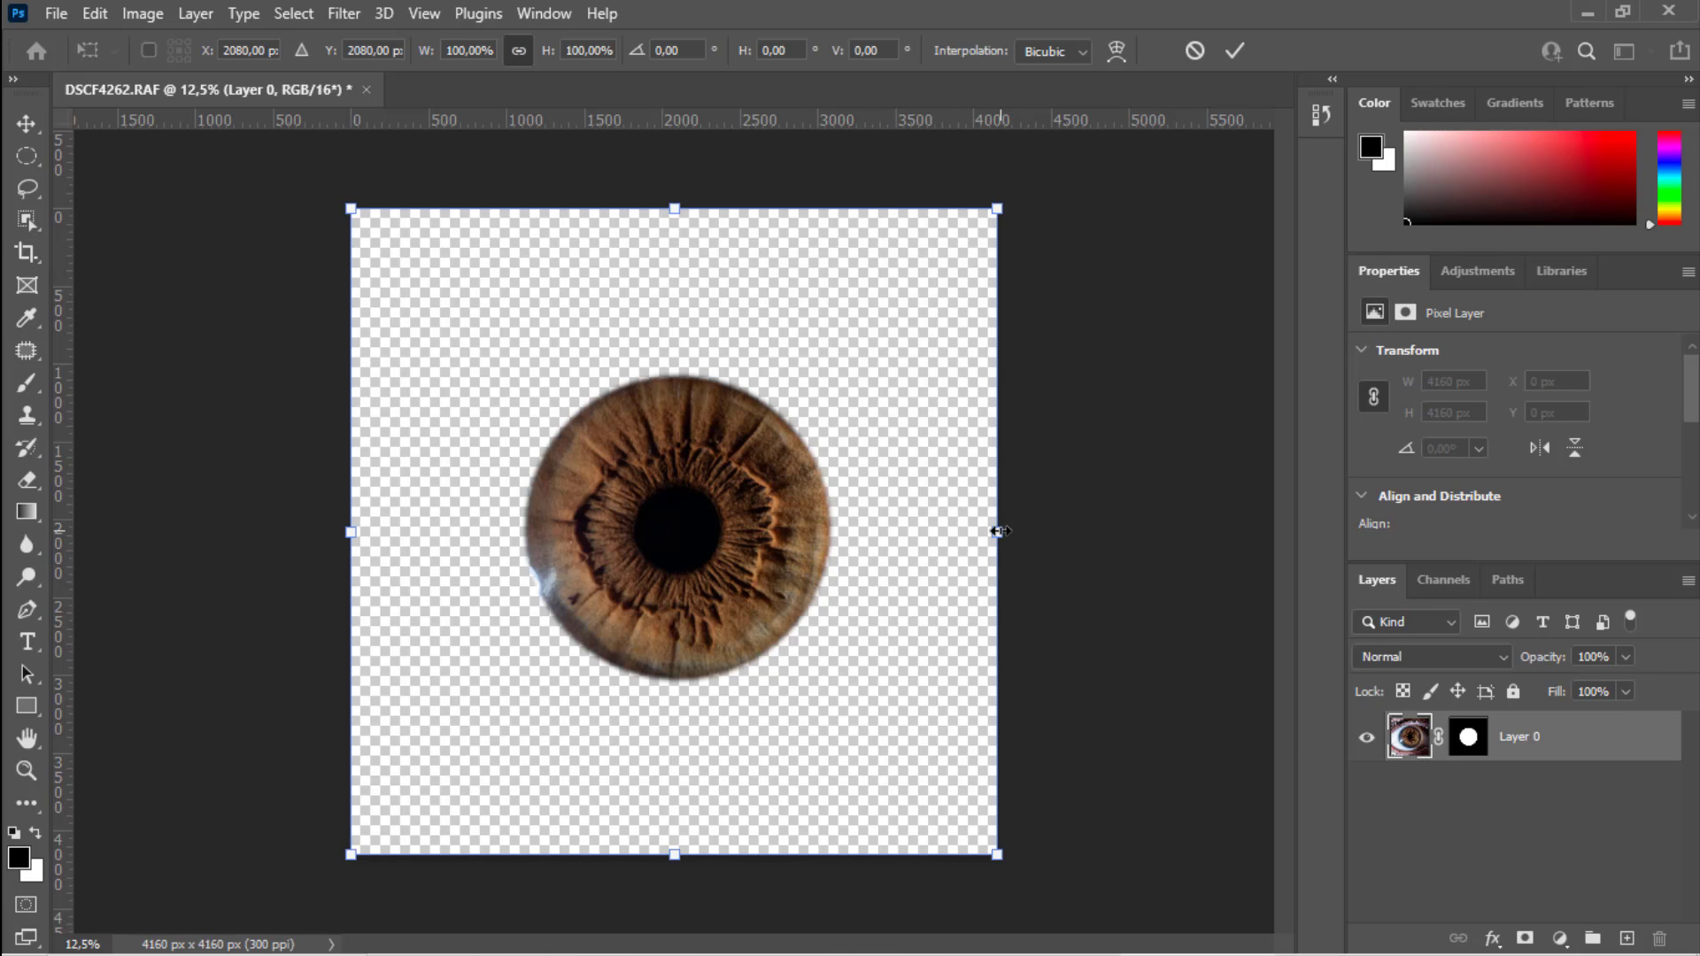
{"action": "left_click_drag", "start_coordinate": [1000, 531], "coordinate": [1204, 518]}
{"action": "left_click_drag", "start_coordinate": [841, 556], "coordinate": [734, 556]}
{"action": "left_click", "coordinate": [1234, 51]}
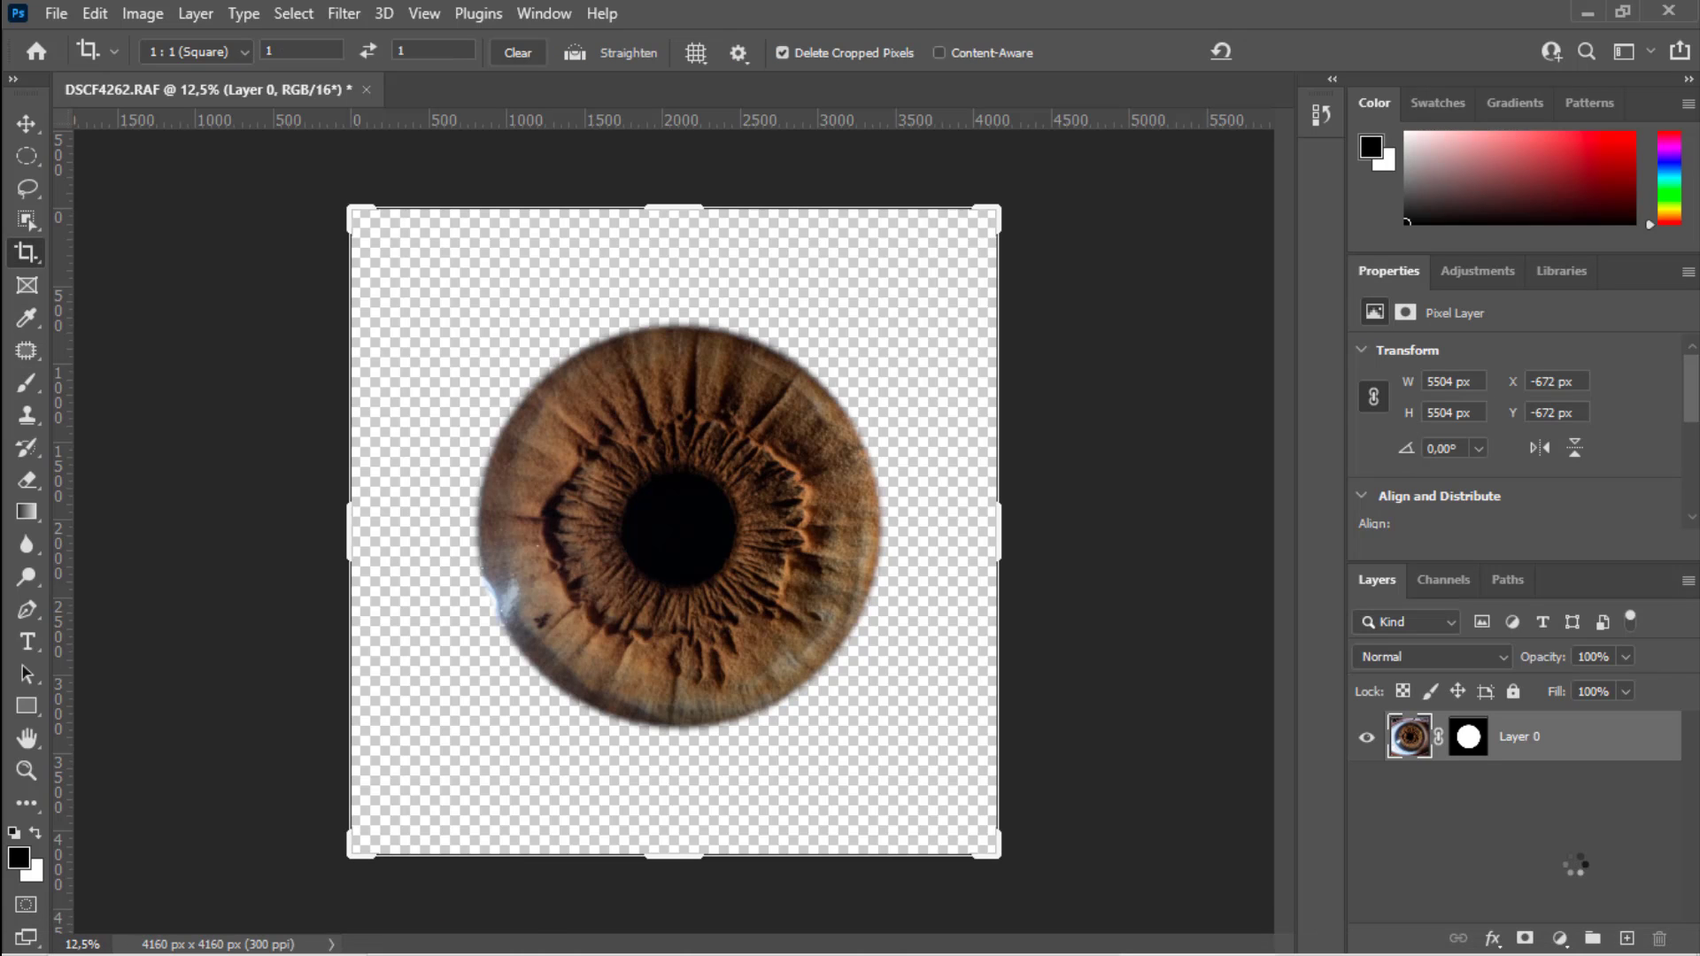
Add a black (000000) Solid Color fill layer and move it beneath the iris layer as the background.
{"action": "left_click", "coordinate": [1561, 938]}
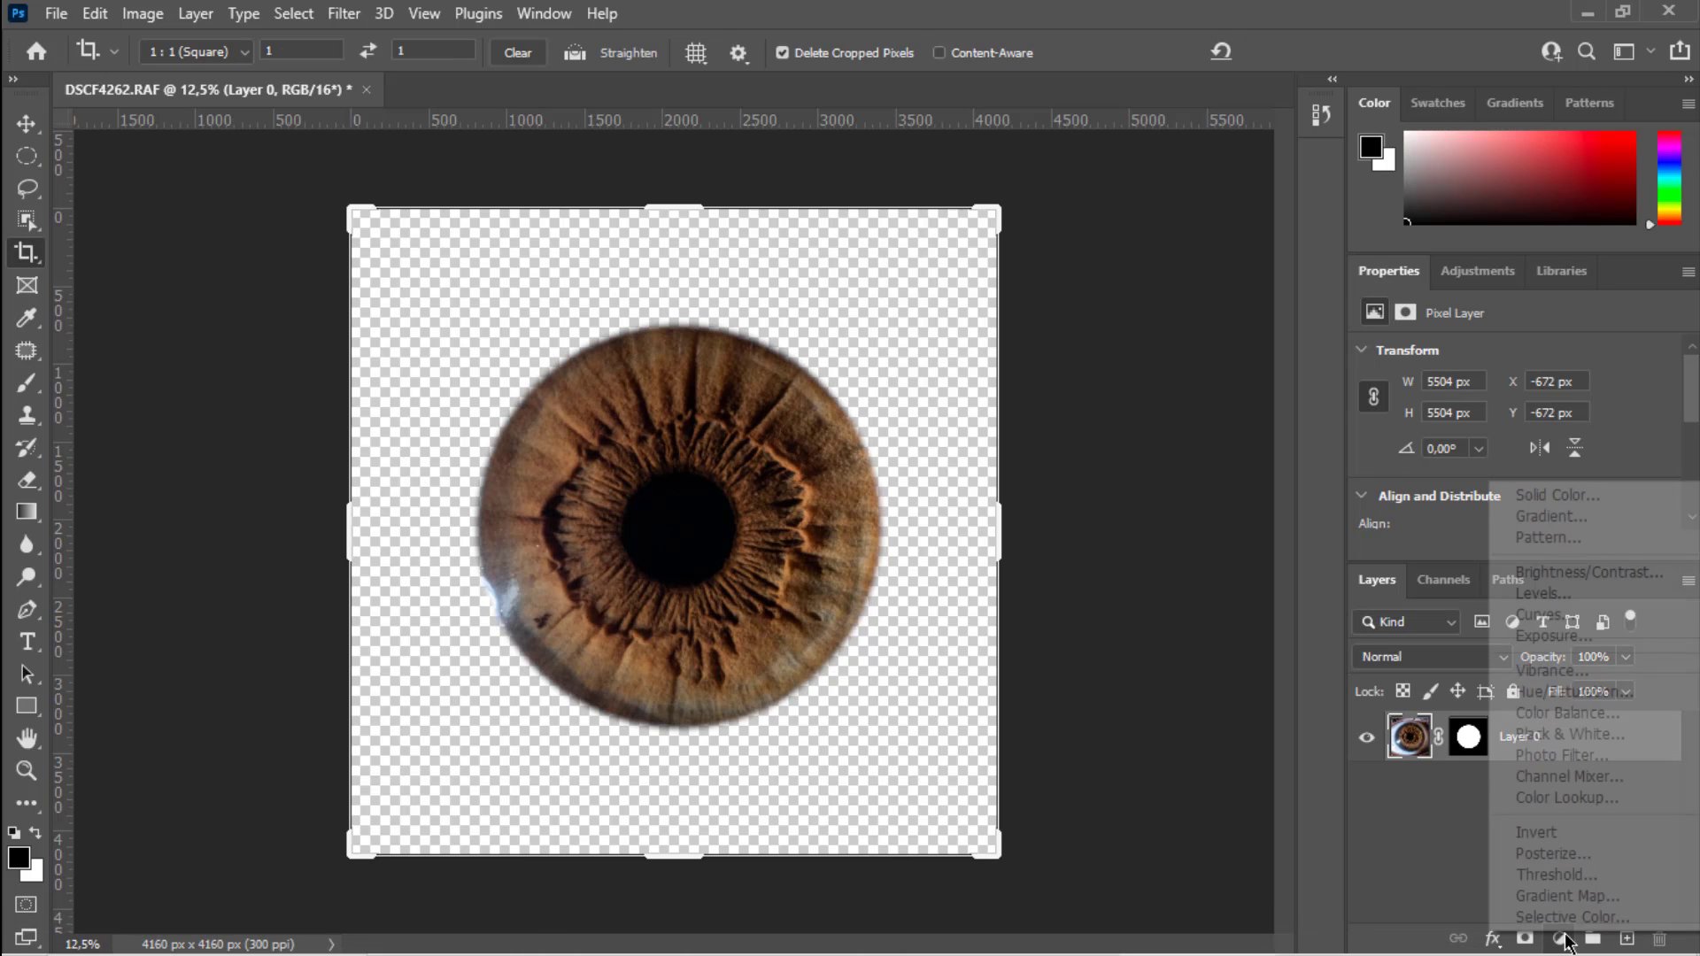
{"action": "left_click", "coordinate": [1601, 502]}
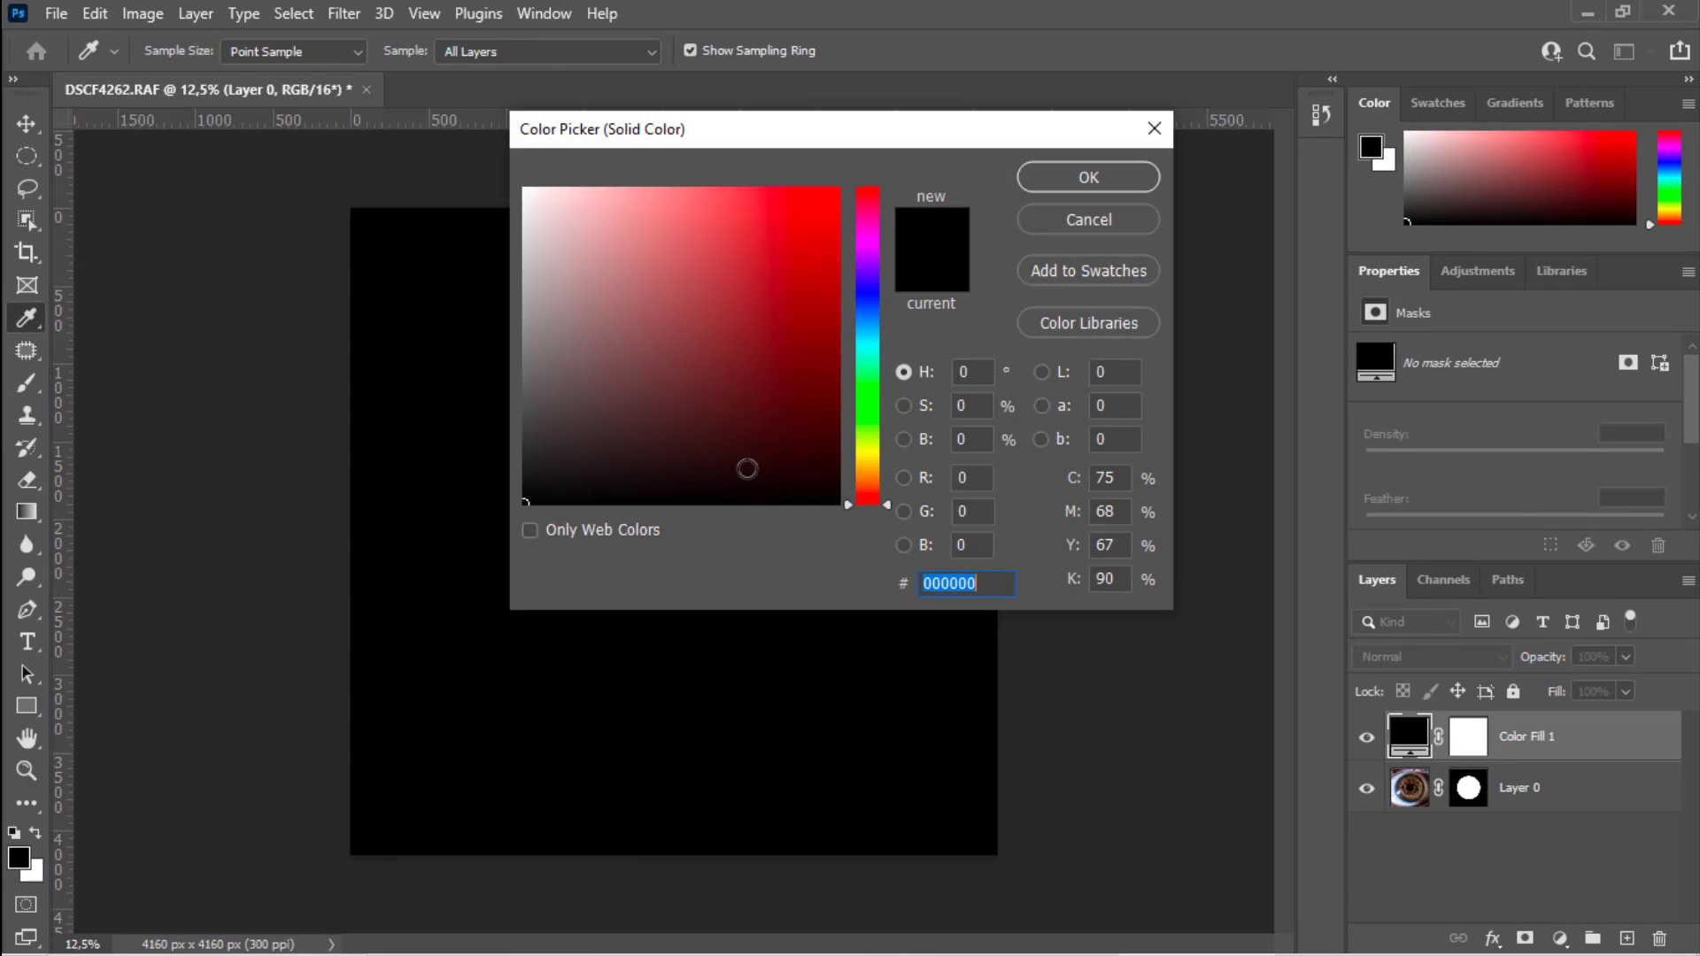
{"action": "left_click_drag", "start_coordinate": [586, 466], "coordinate": [397, 574]}
{"action": "left_click", "coordinate": [1060, 184]}
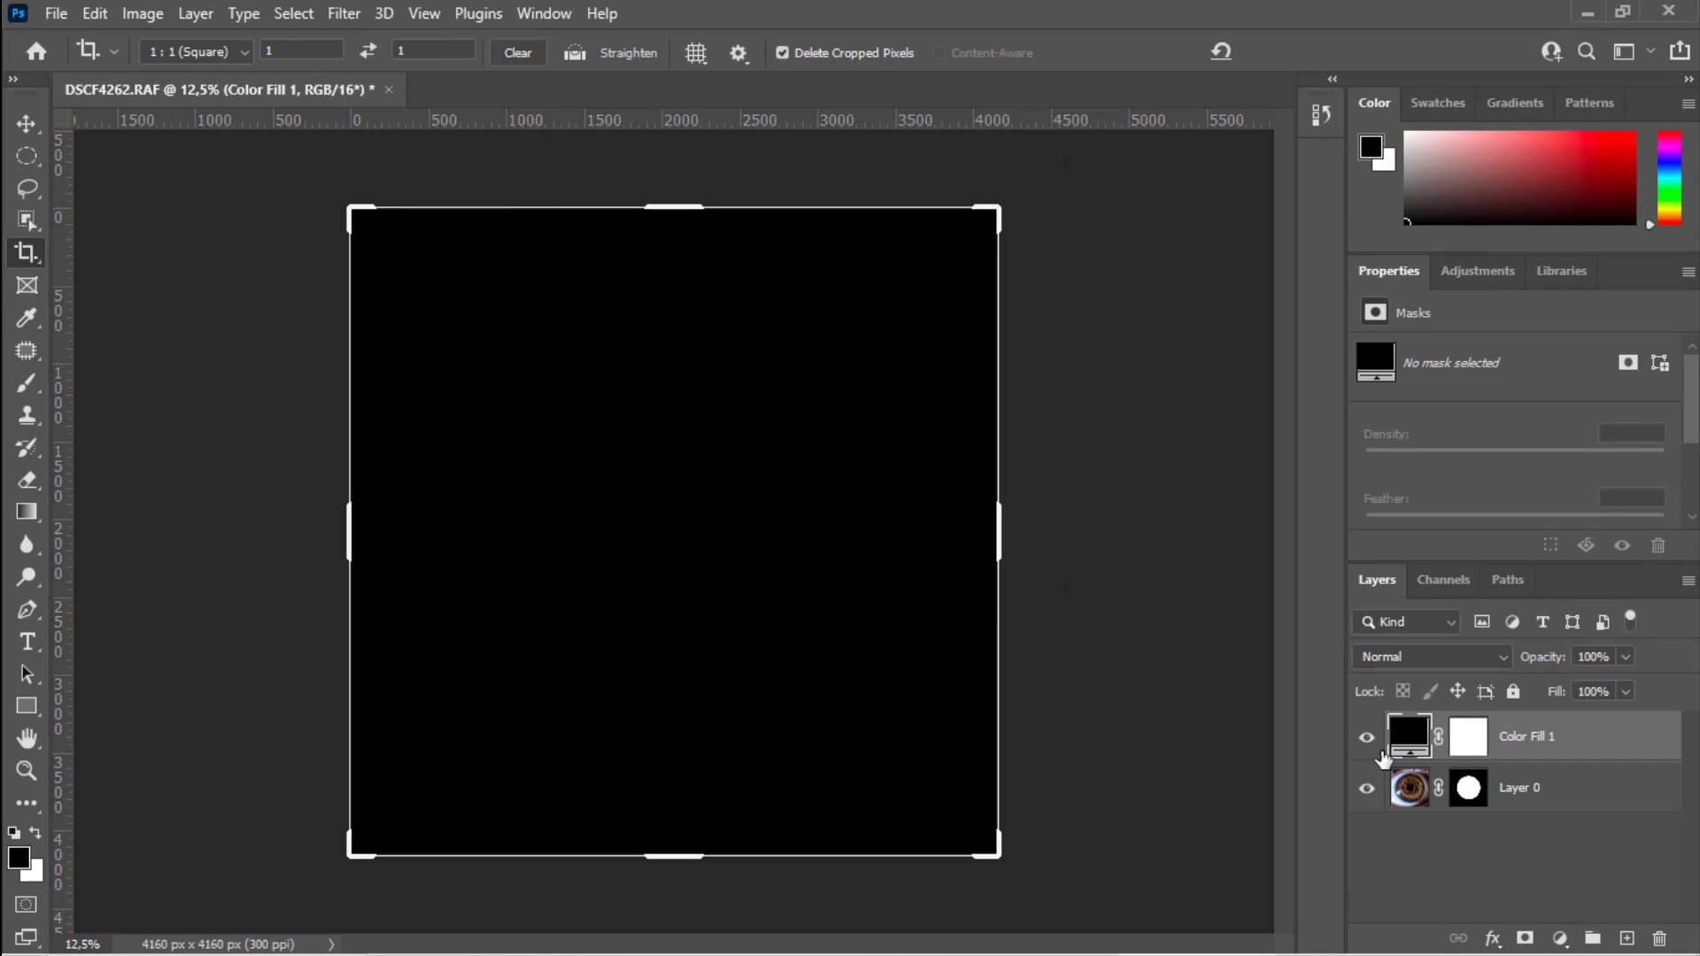
{"action": "key", "text": "ctrl+bracketleft"}
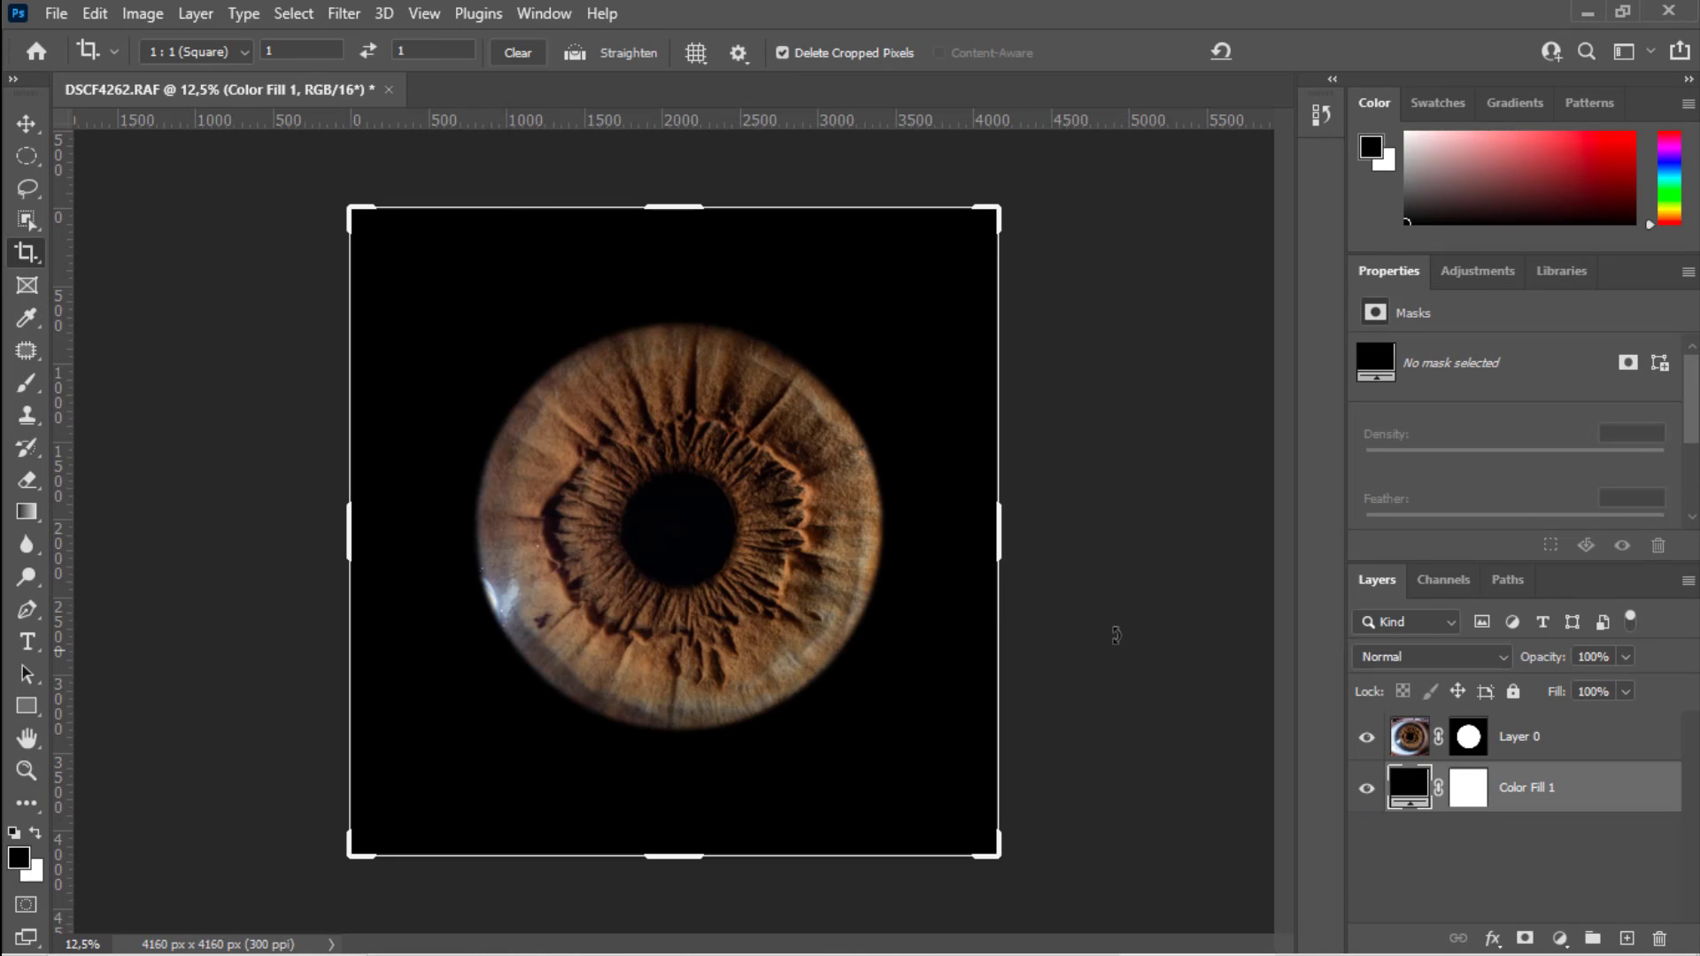
{"action": "left_click", "coordinate": [1066, 602]}
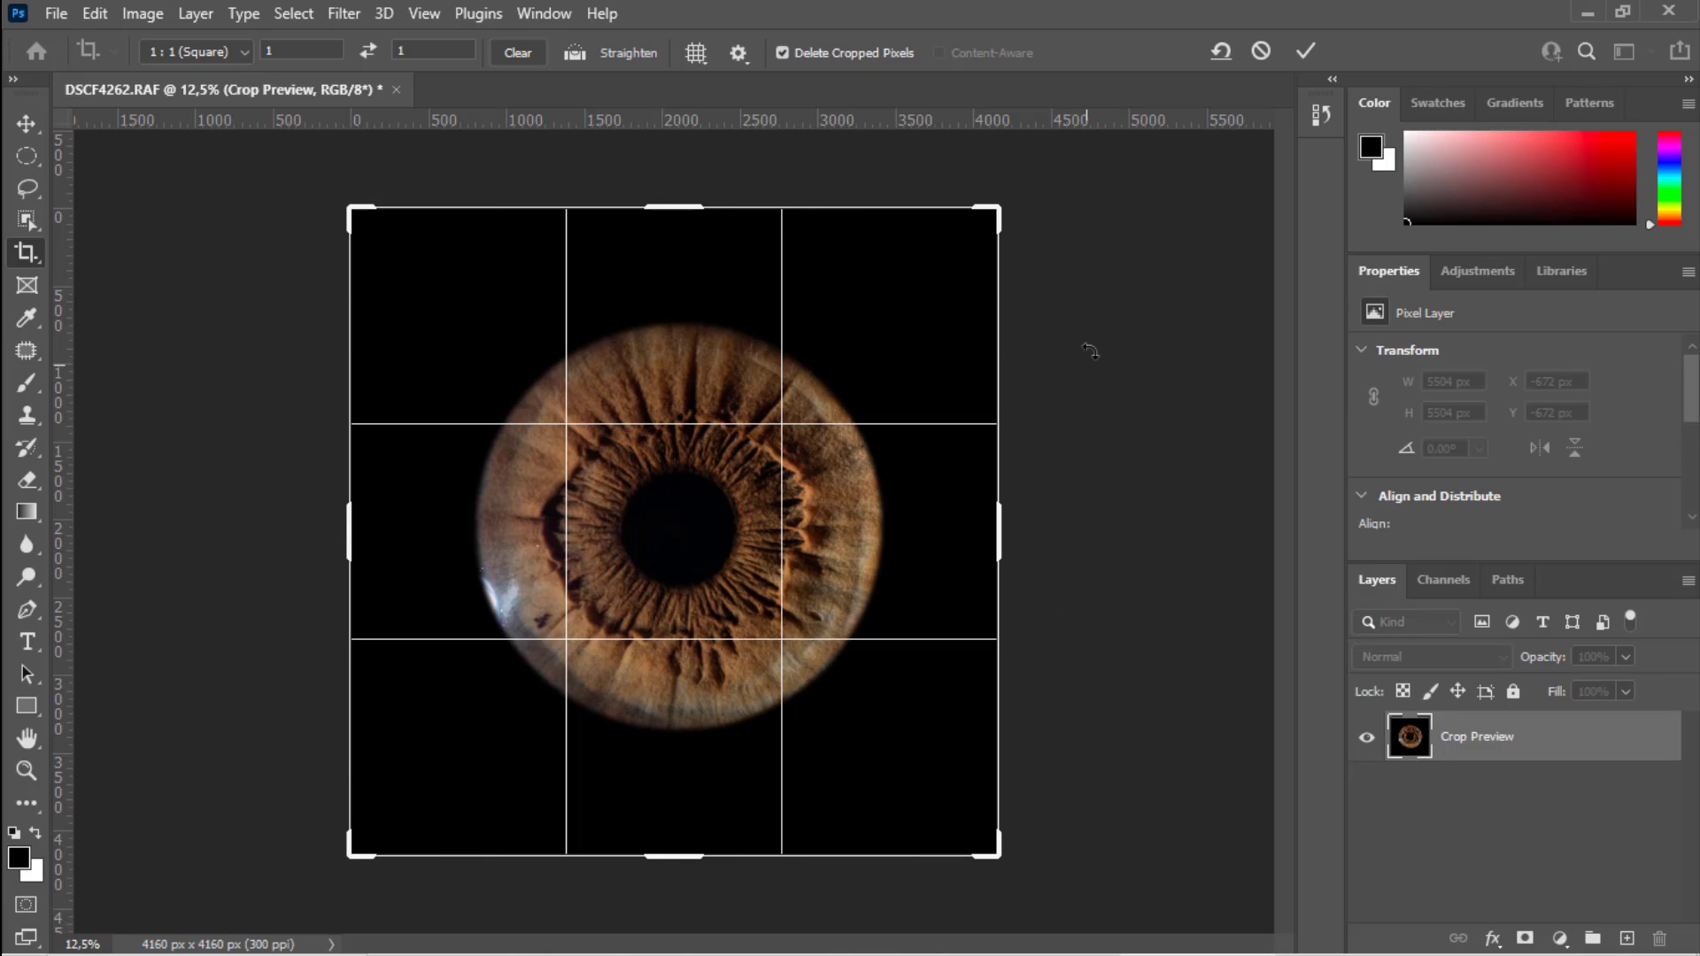
{"action": "left_click", "coordinate": [26, 123]}
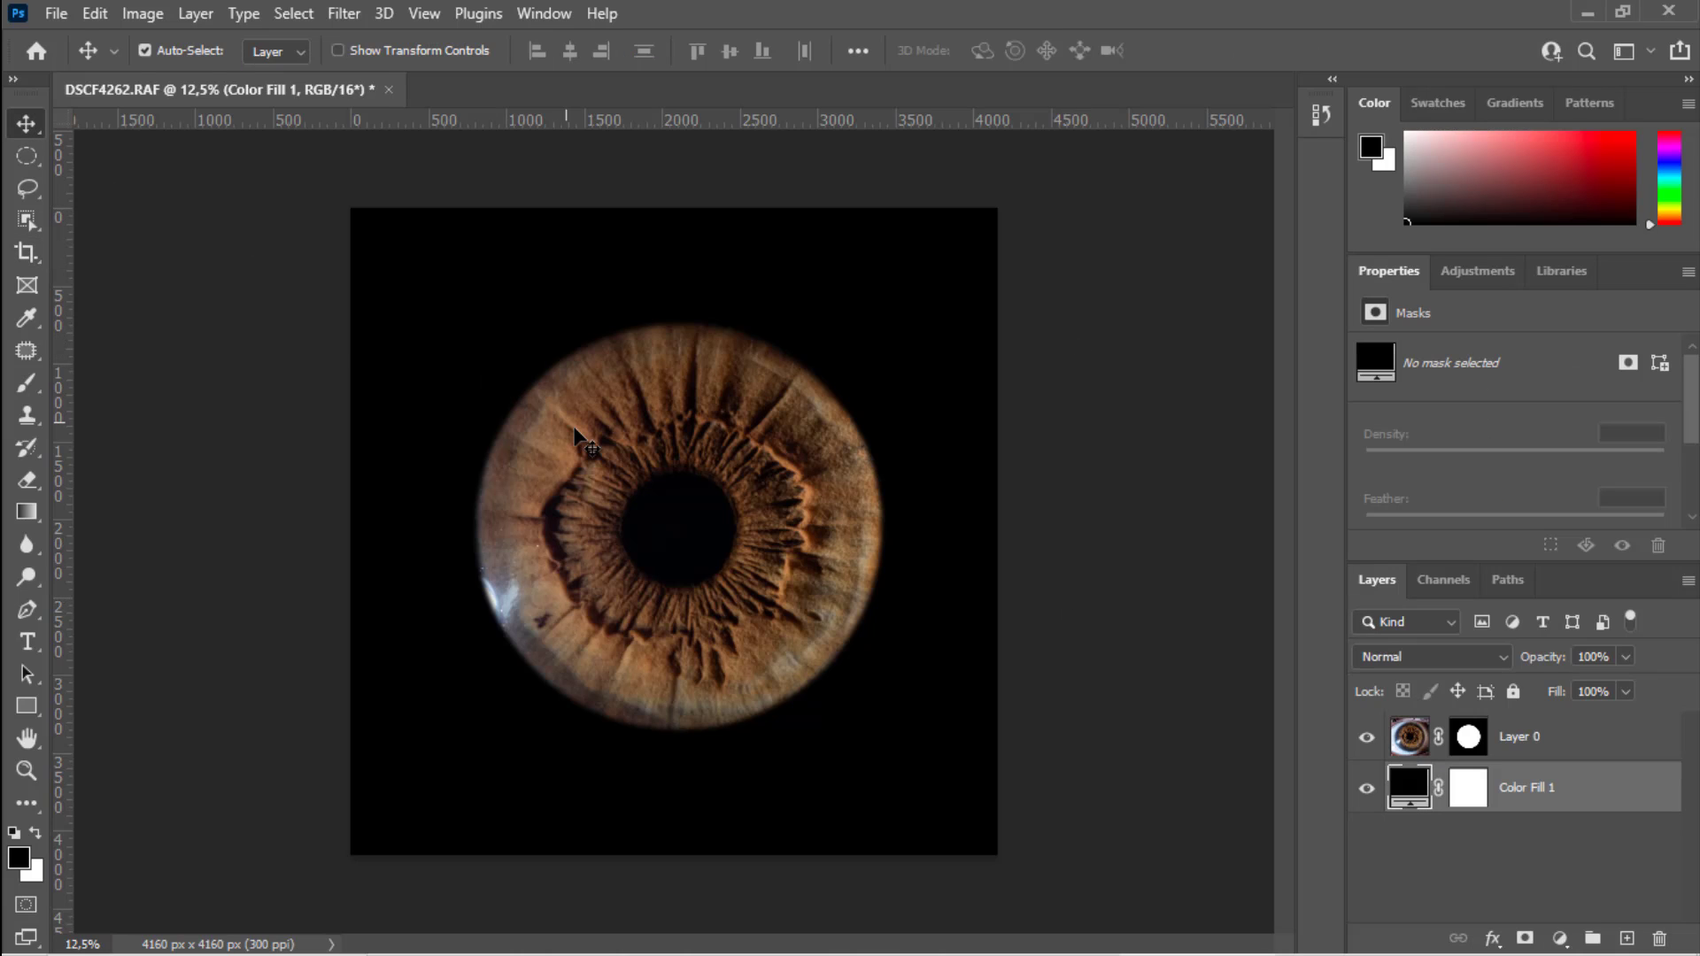
Scale the iris layer proportionally to about 111.92% and recentre it on the black canvas.
{"action": "left_click", "coordinate": [1409, 742]}
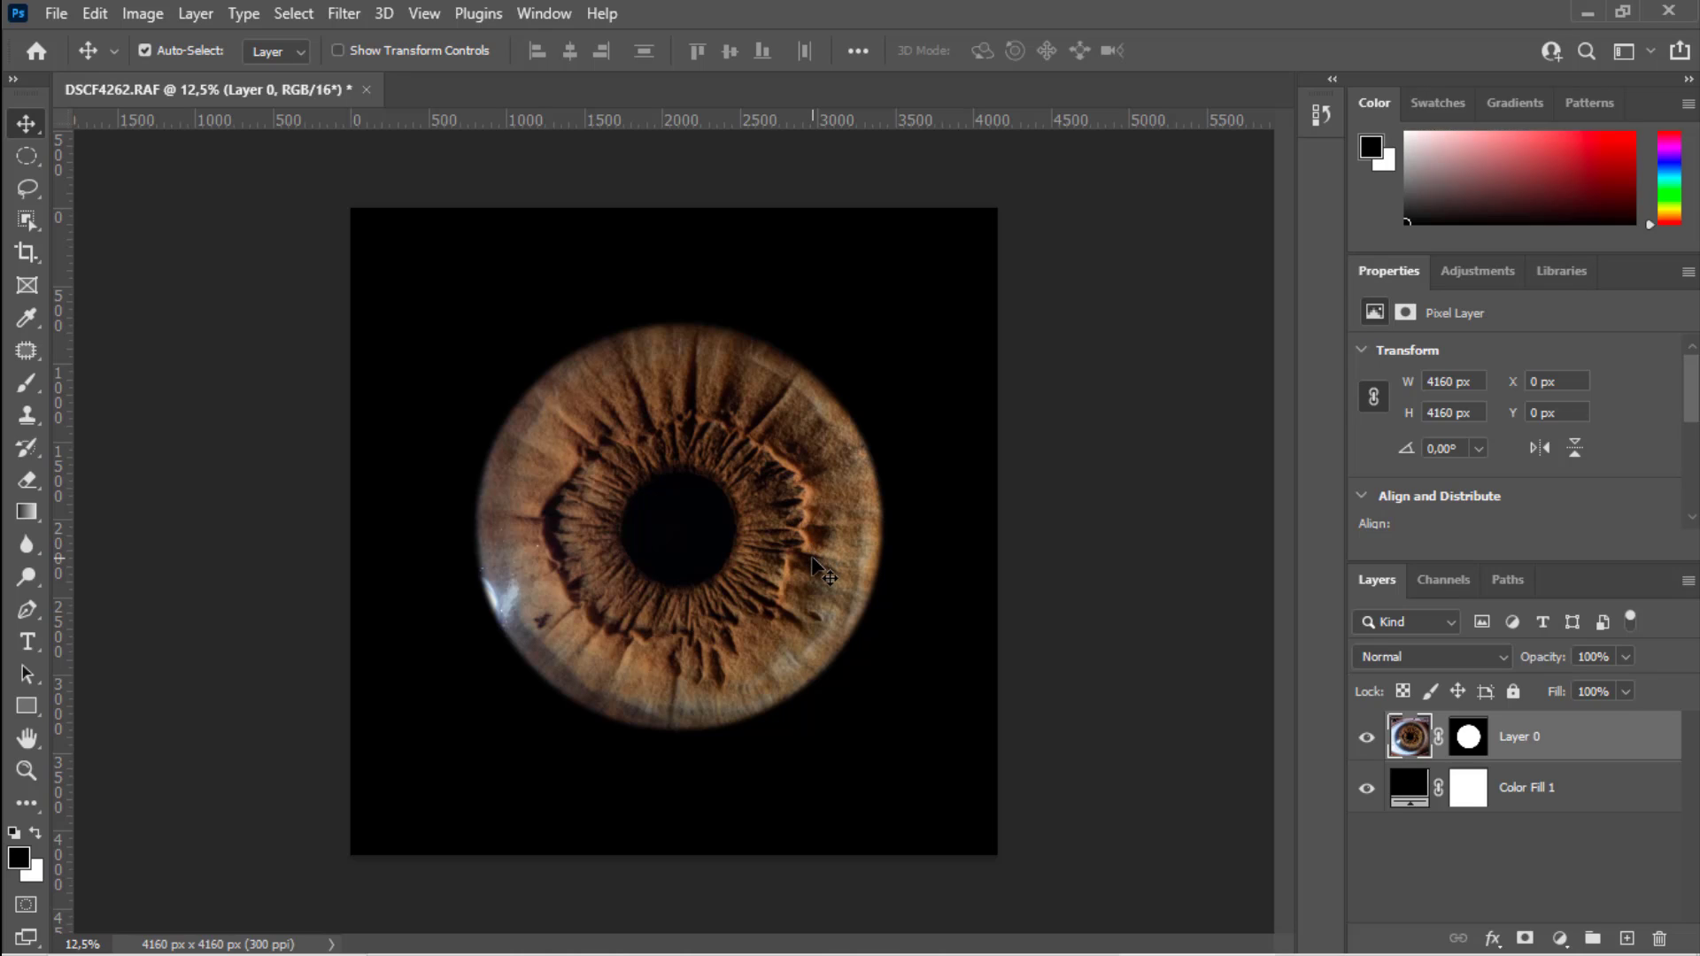
{"action": "key", "text": "ctrl+t"}
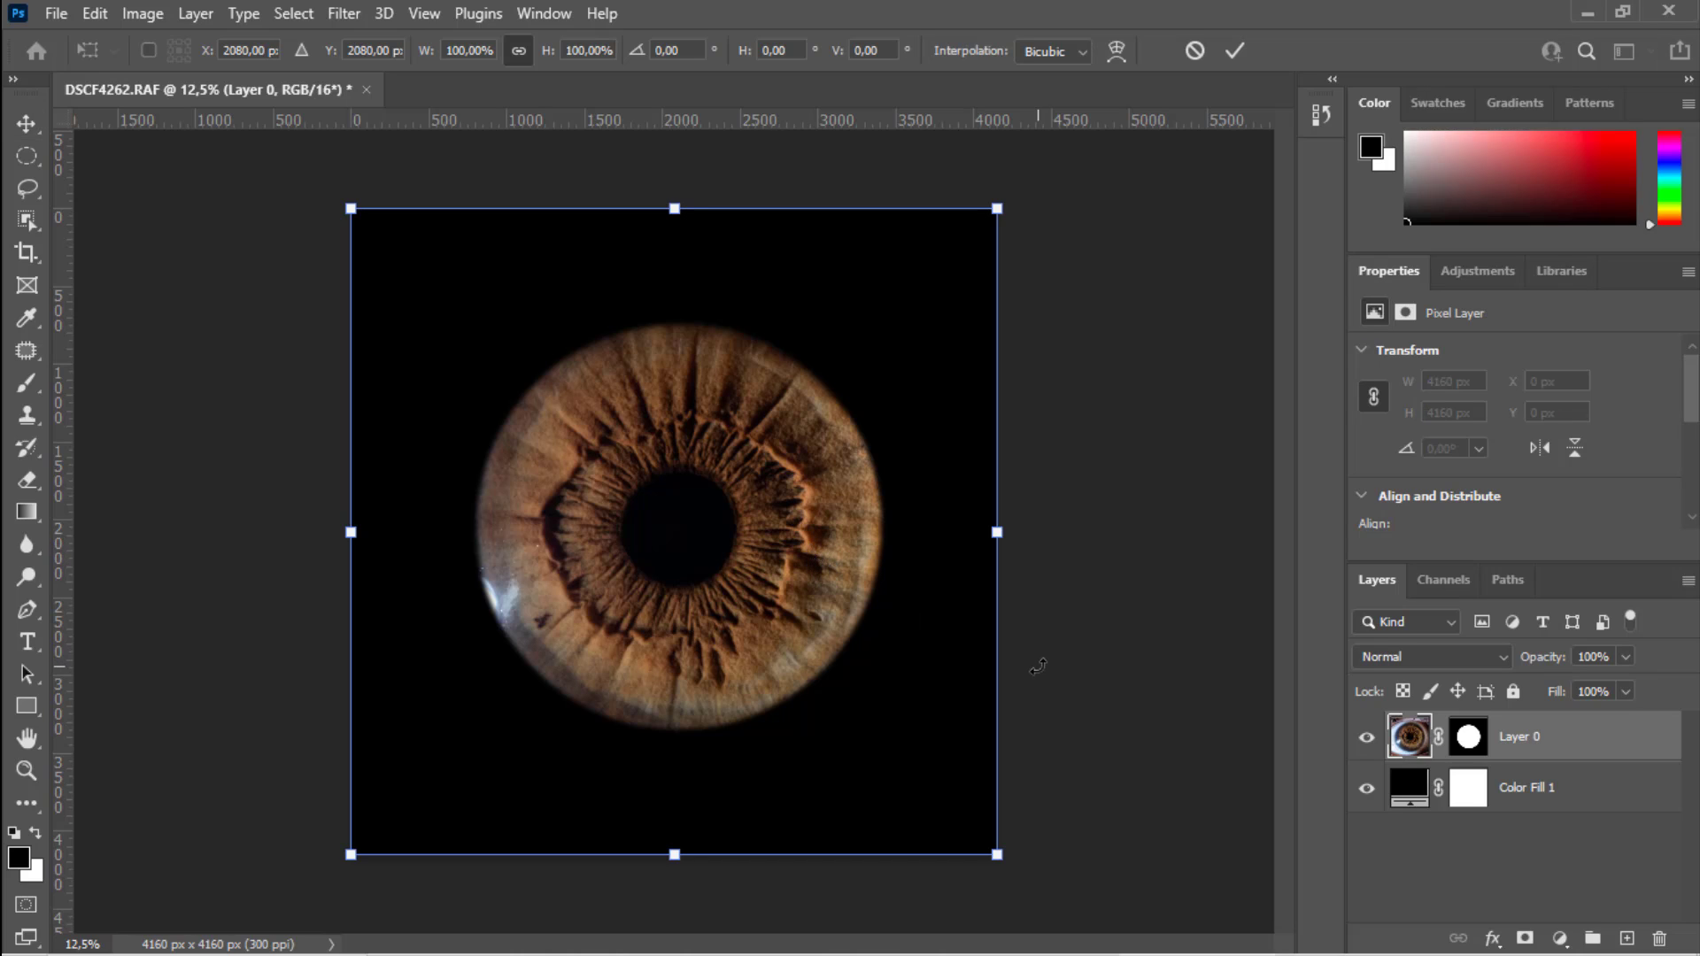
{"action": "left_click_drag", "start_coordinate": [351, 533], "coordinate": [274, 532]}
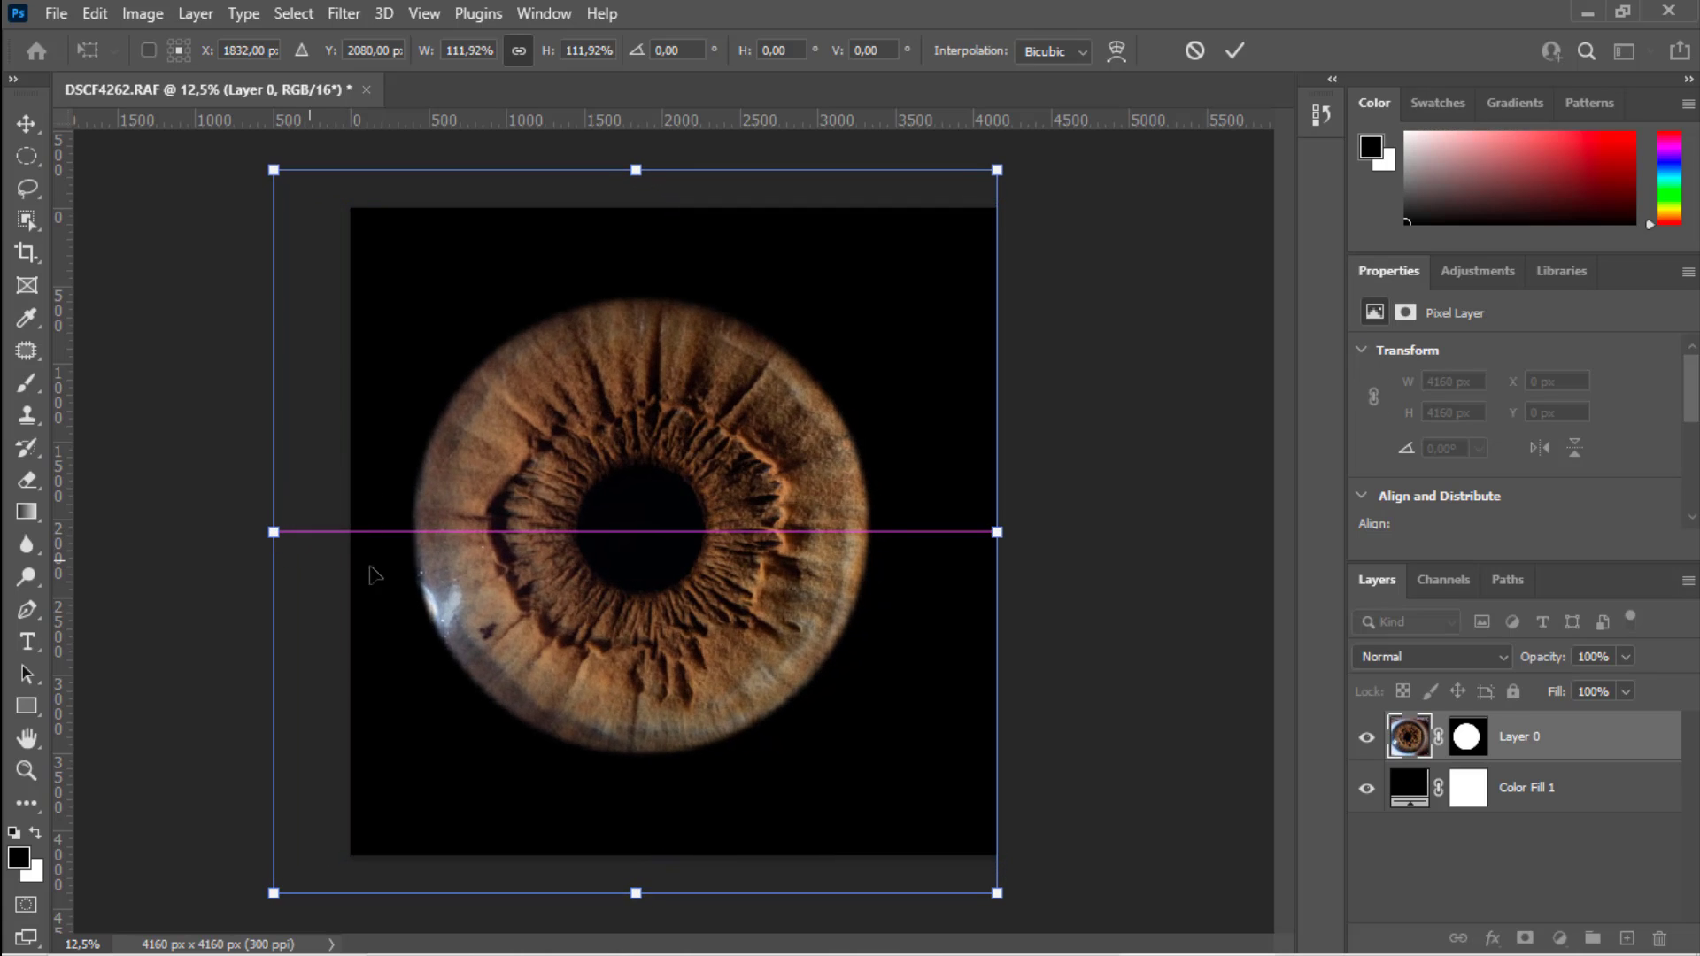
{"action": "left_click_drag", "start_coordinate": [601, 571], "coordinate": [636, 580]}
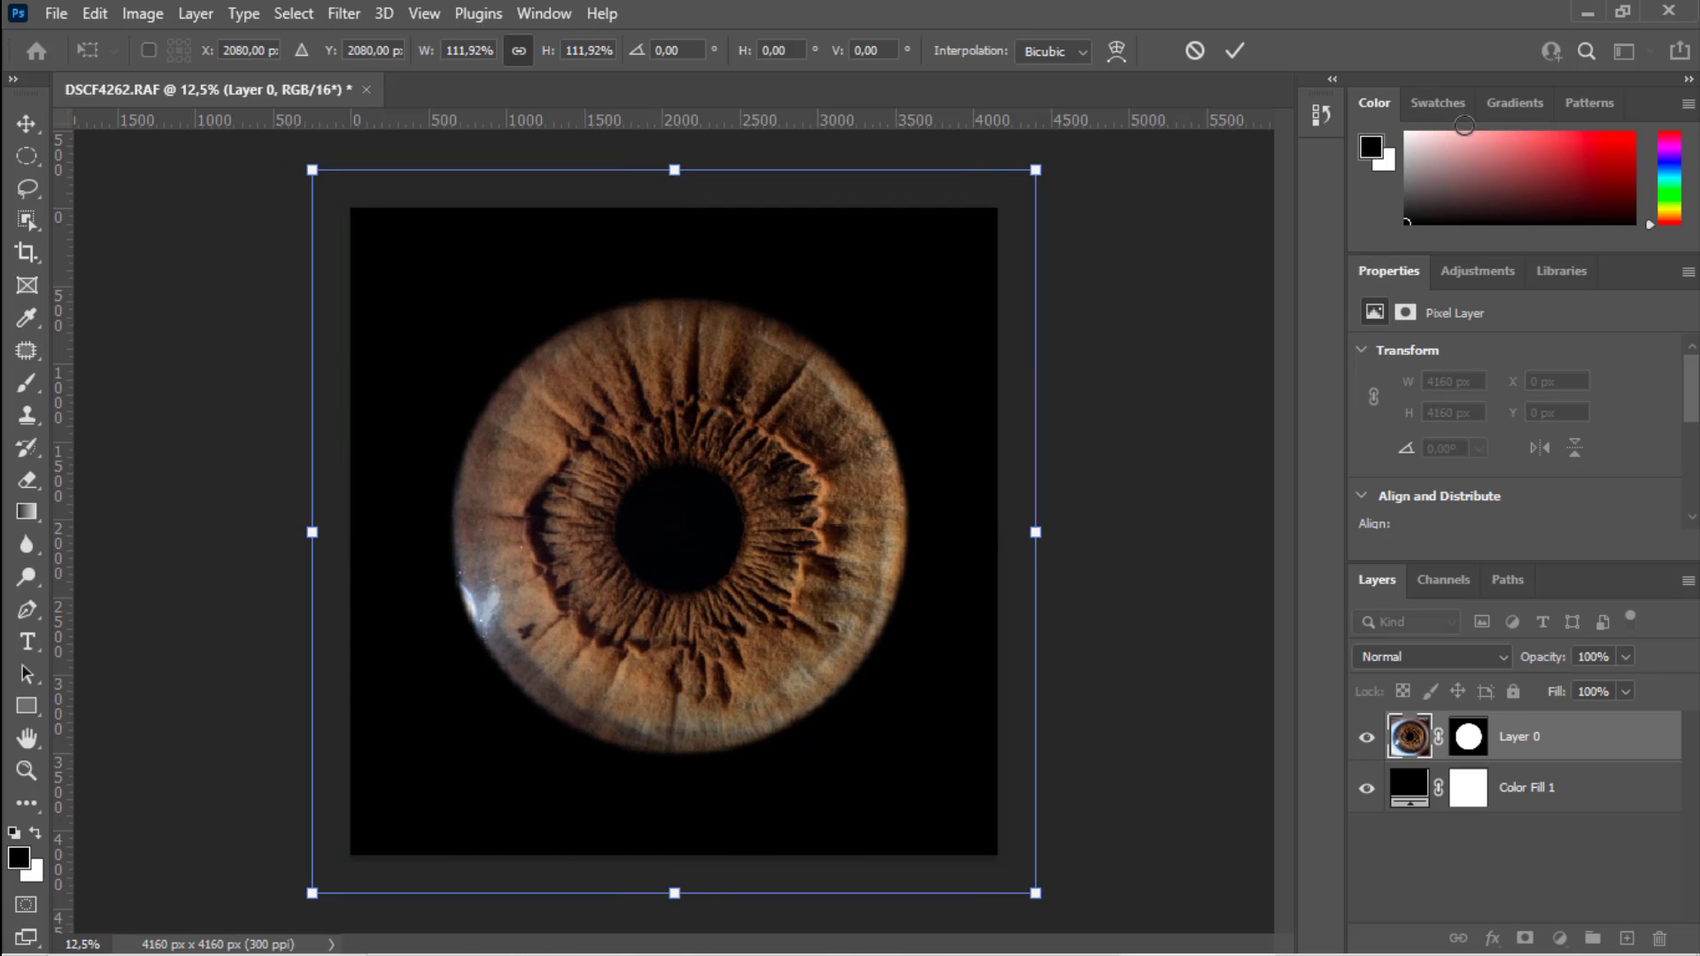
{"action": "left_click", "coordinate": [1234, 53]}
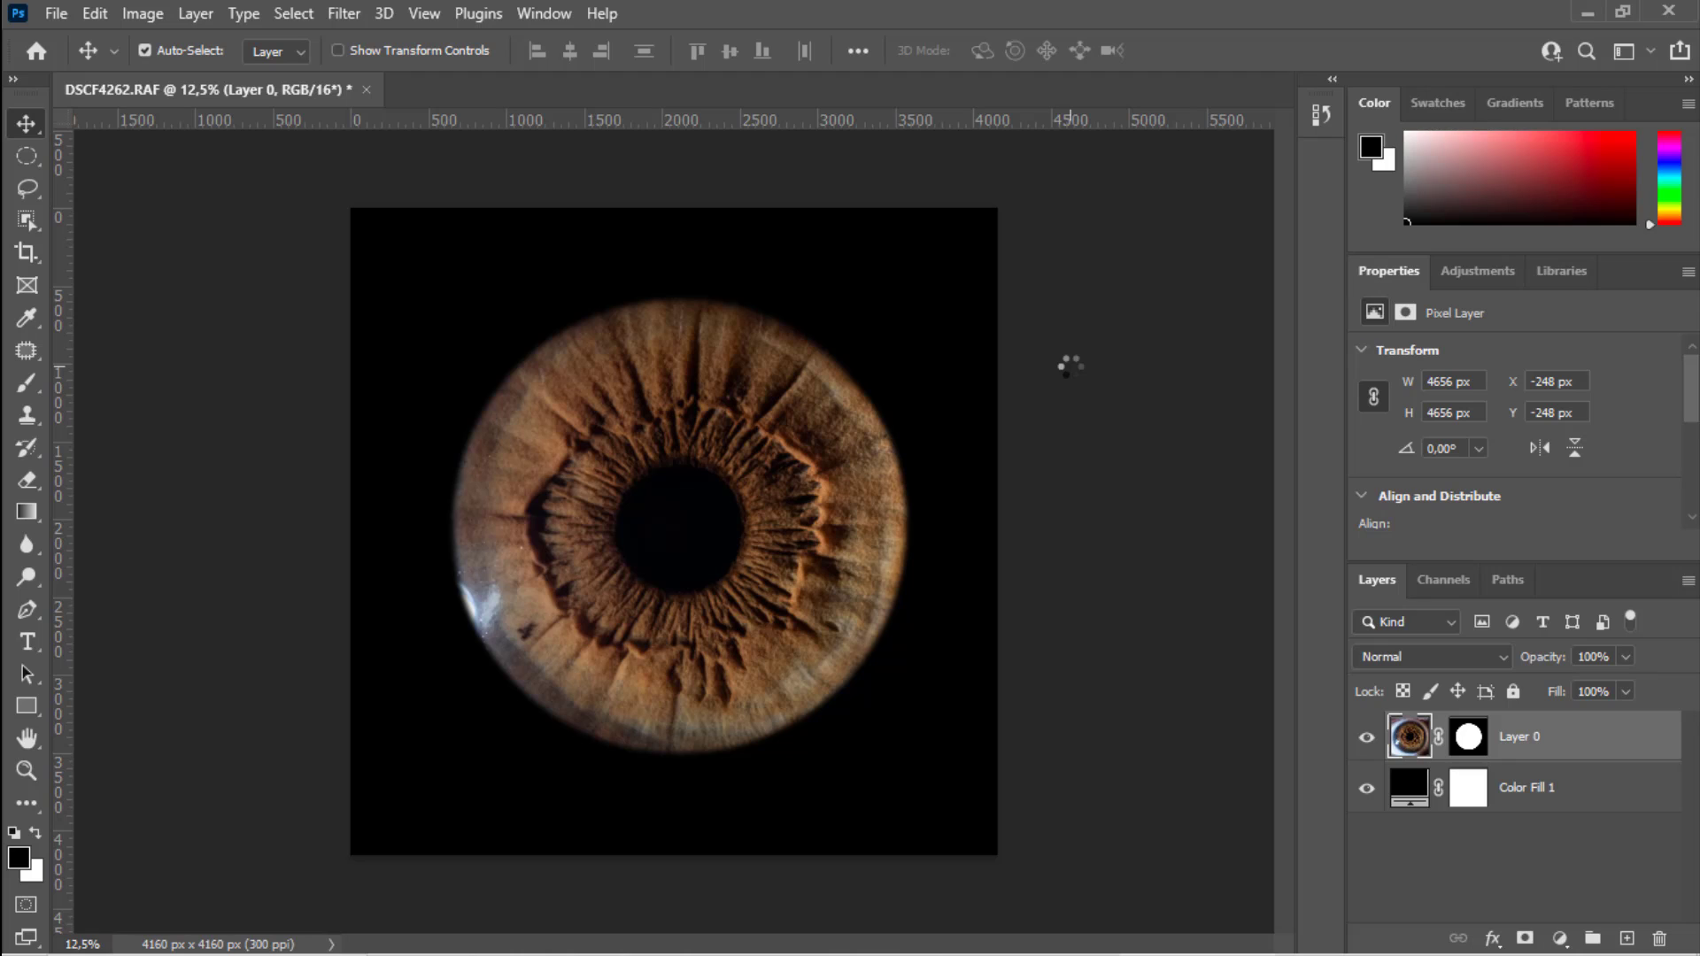
{"action": "key", "text": "ctrl+0"}
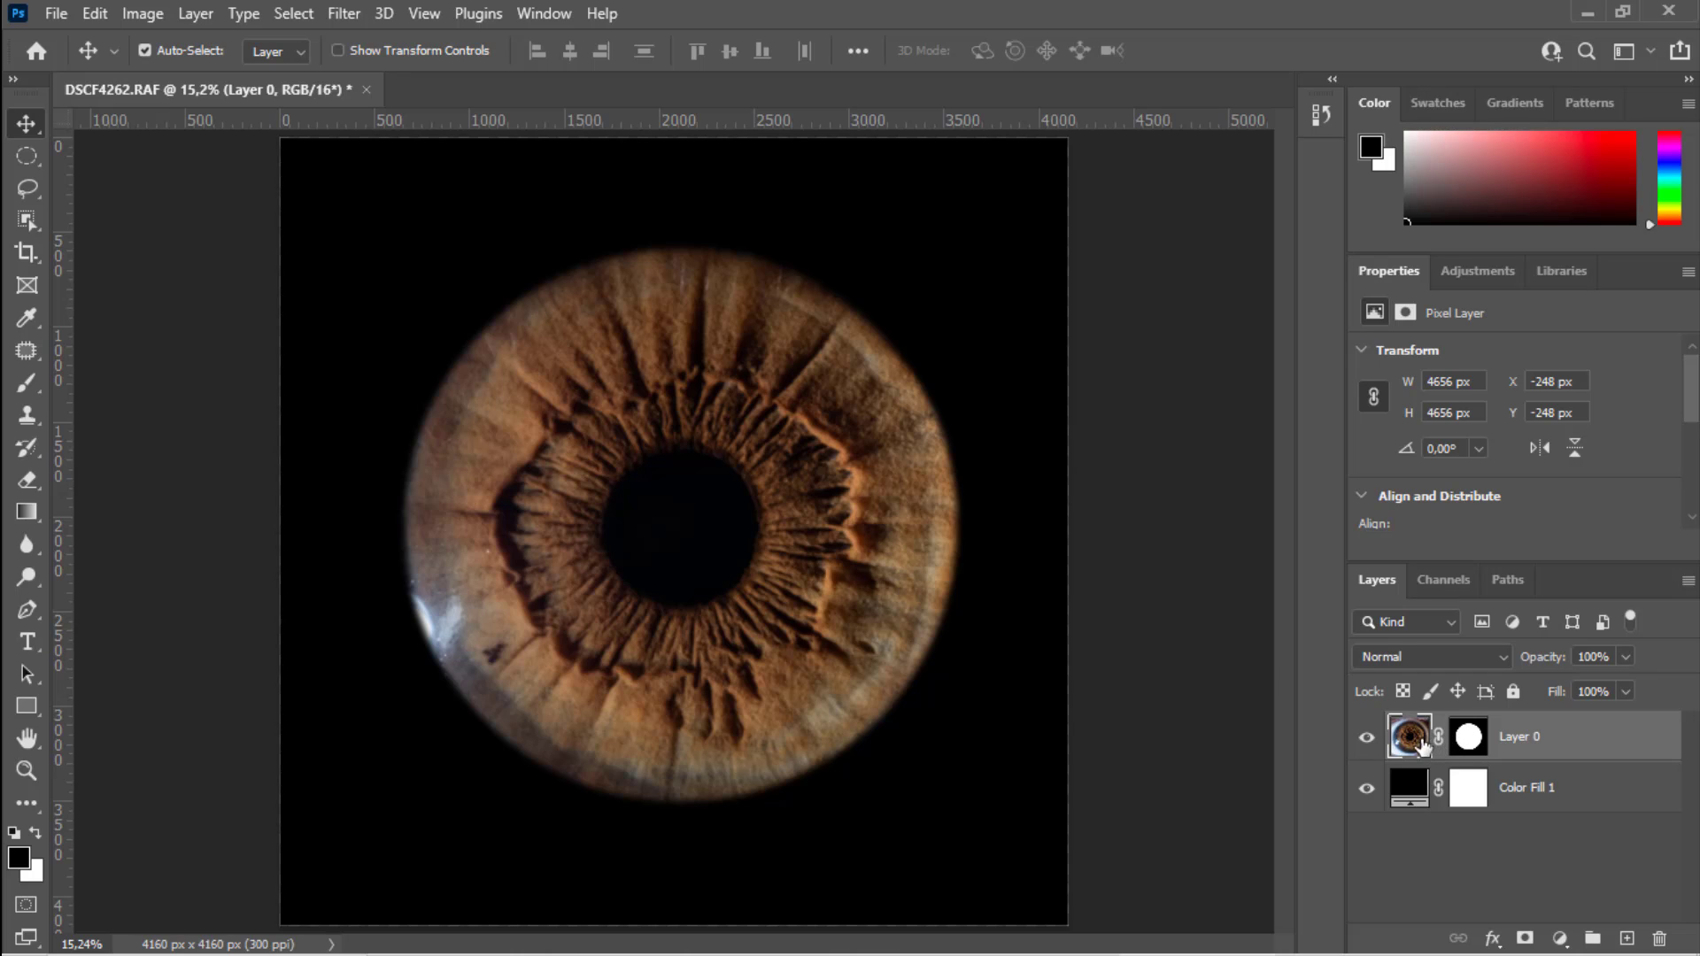
Duplicate Layer 0, place the copy beneath the original, and rotate the copy by -39.72° about its centre.
{"action": "left_click_drag", "start_coordinate": [1421, 747], "coordinate": [1624, 934]}
{"action": "left_click_drag", "start_coordinate": [1405, 748], "coordinate": [1414, 793]}
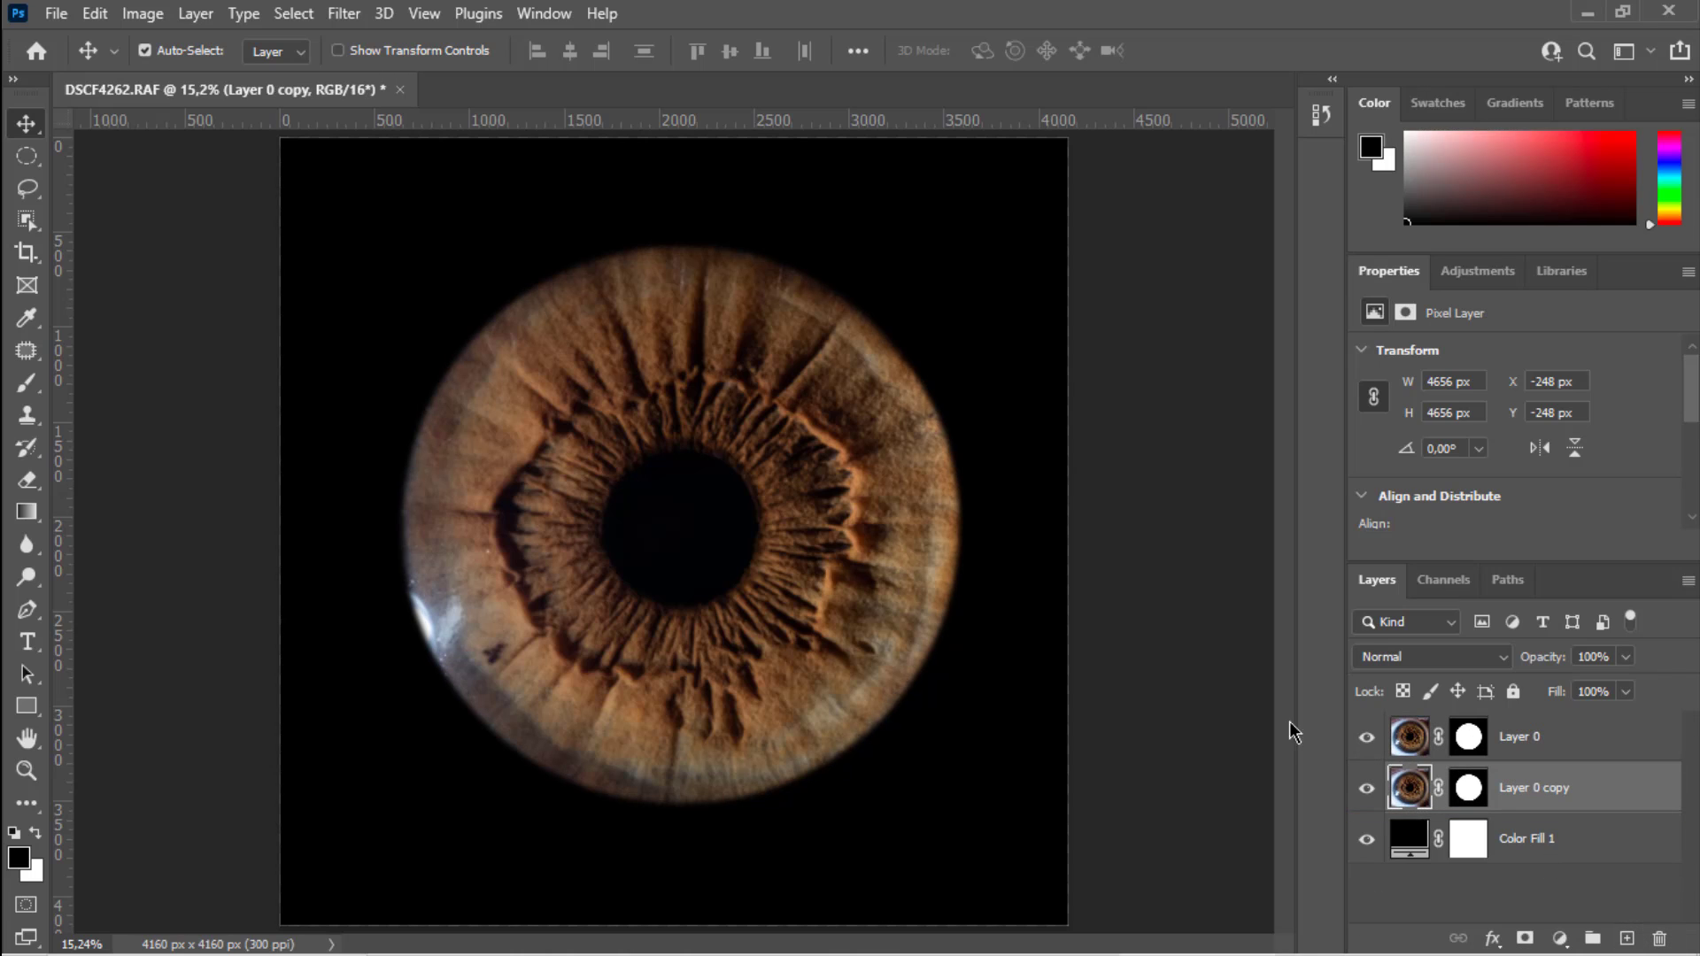
{"action": "key", "text": "ctrl+t"}
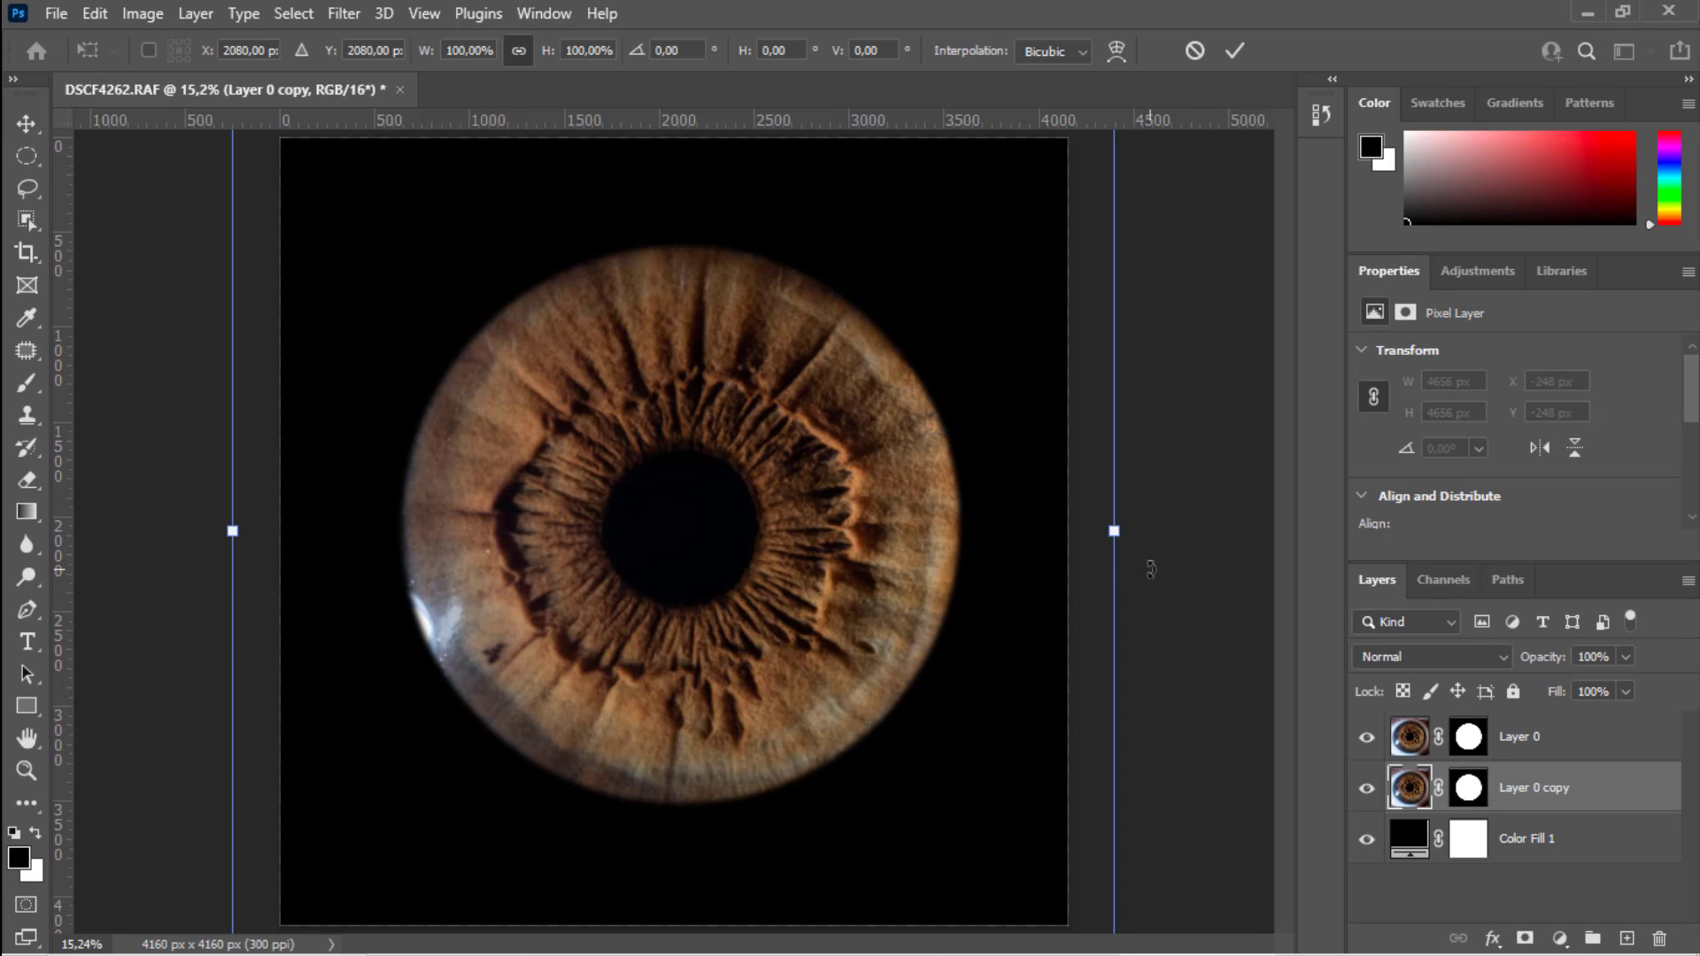
{"action": "left_click_drag", "start_coordinate": [1150, 570], "coordinate": [916, 356]}
{"action": "left_click_drag", "start_coordinate": [708, 556], "coordinate": [709, 545]}
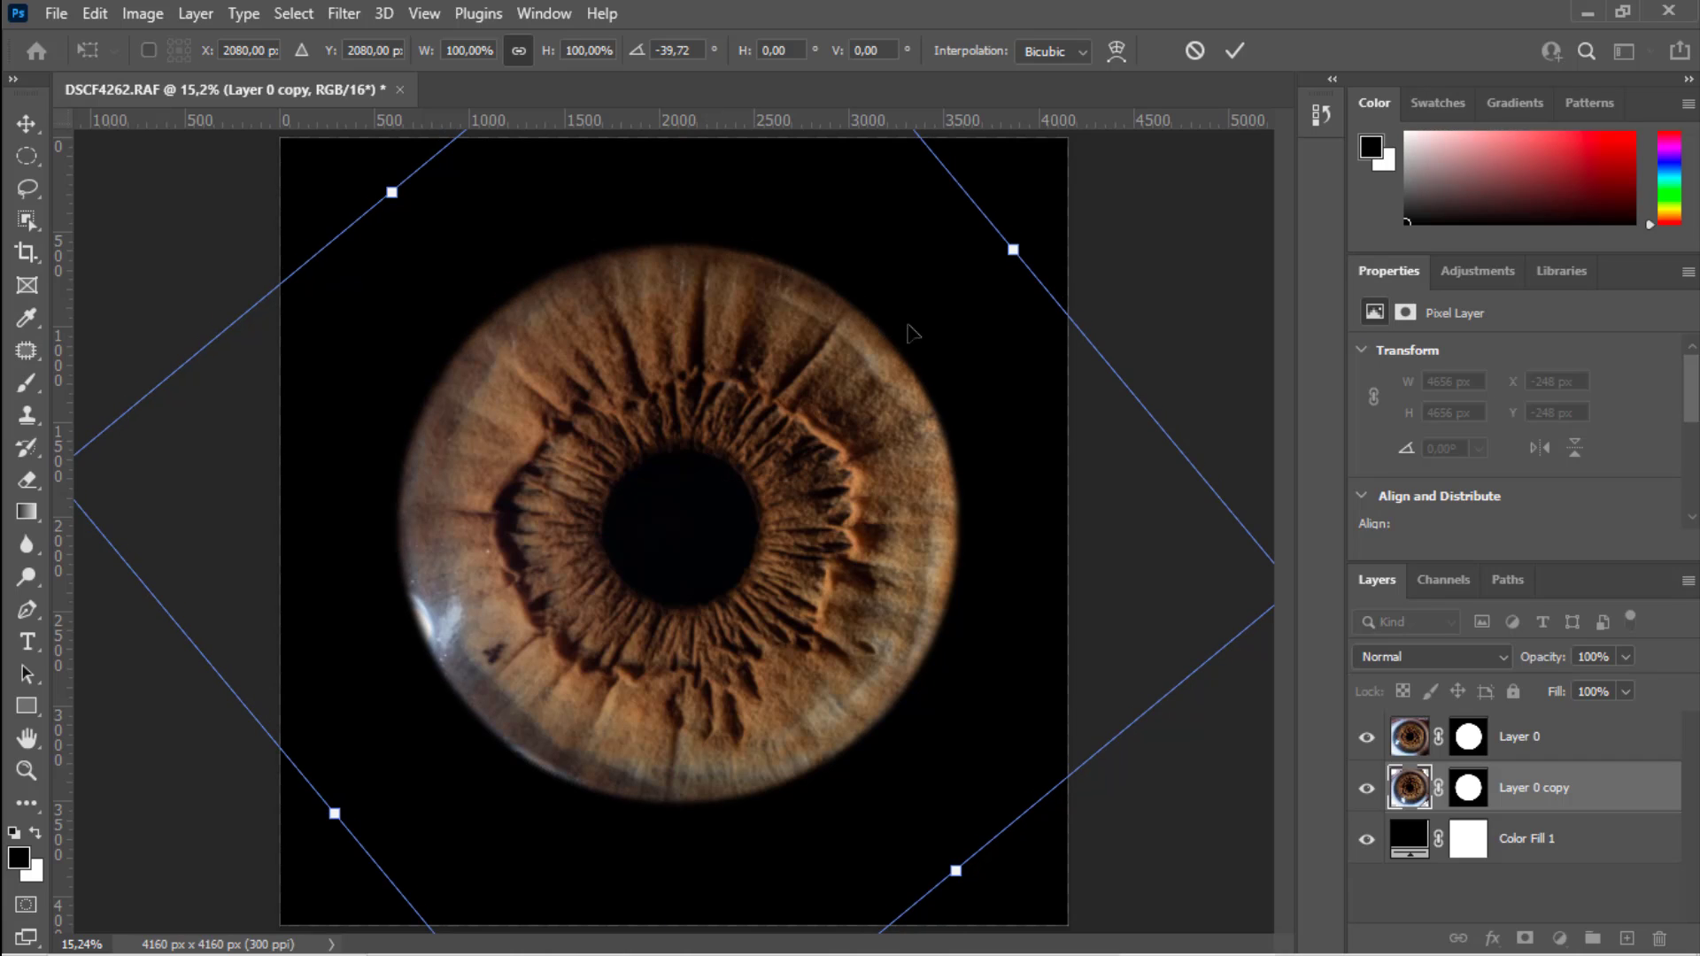
{"action": "left_click", "coordinate": [1235, 51]}
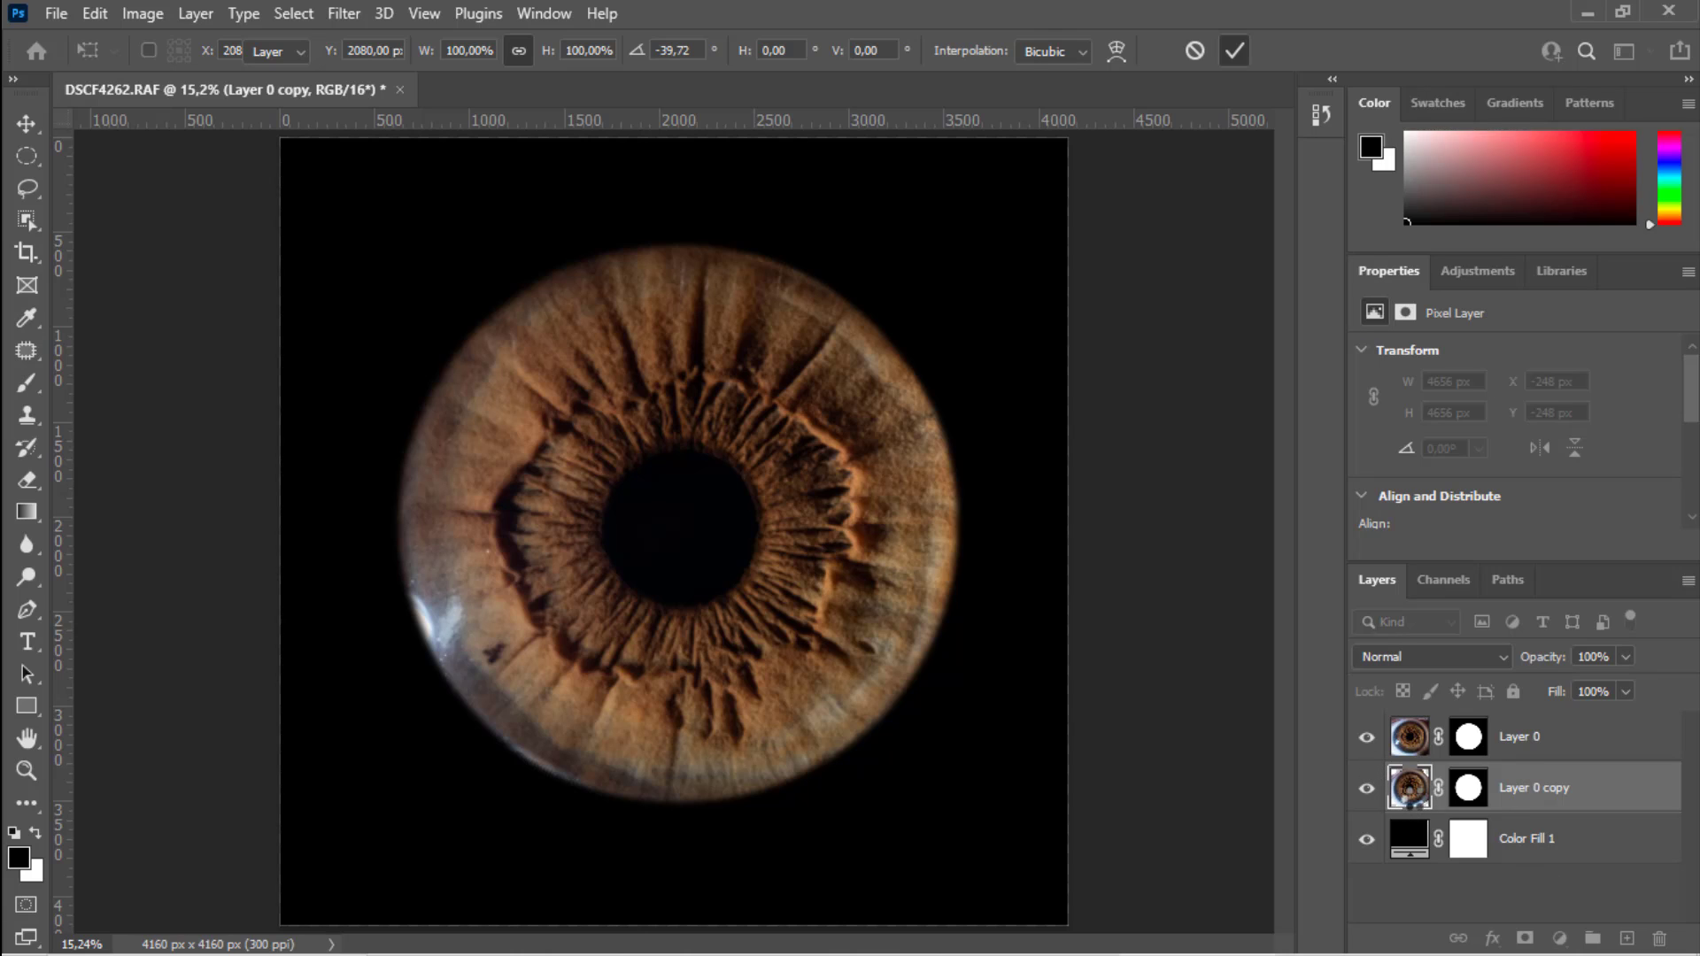
Erase the bright reflection at the lower-left iris edge on Layer 0 with a soft 352 px eraser at 66% opacity.
{"action": "left_click", "coordinate": [1410, 736]}
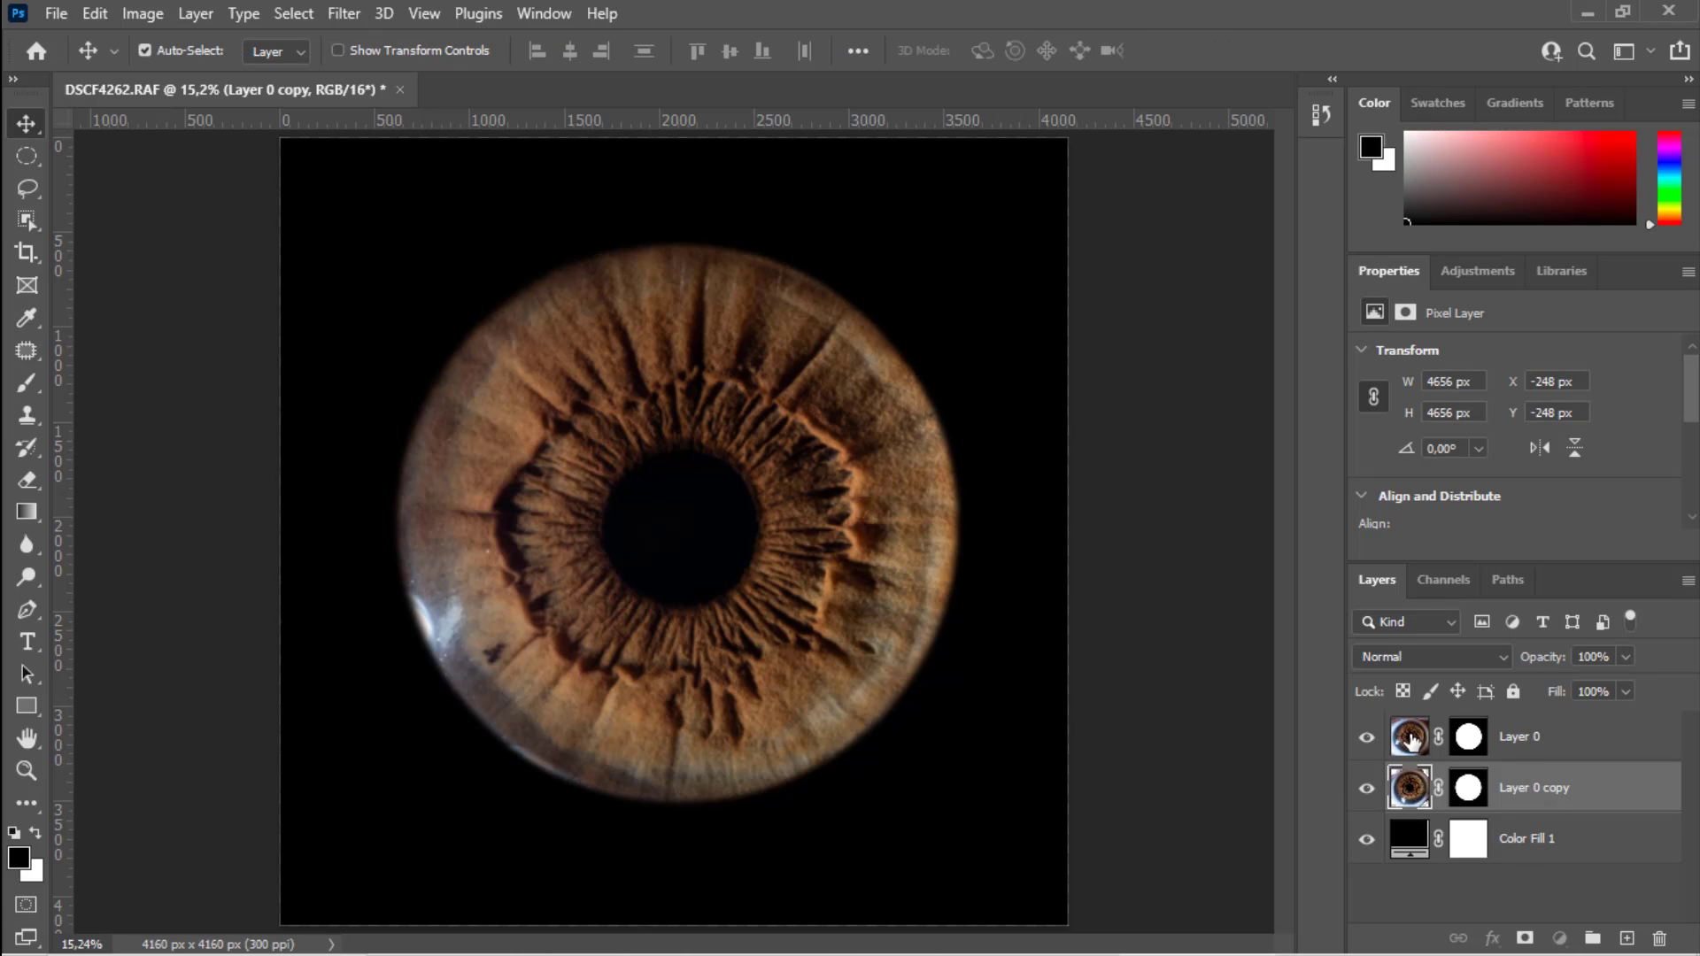
{"action": "left_click", "coordinate": [28, 481]}
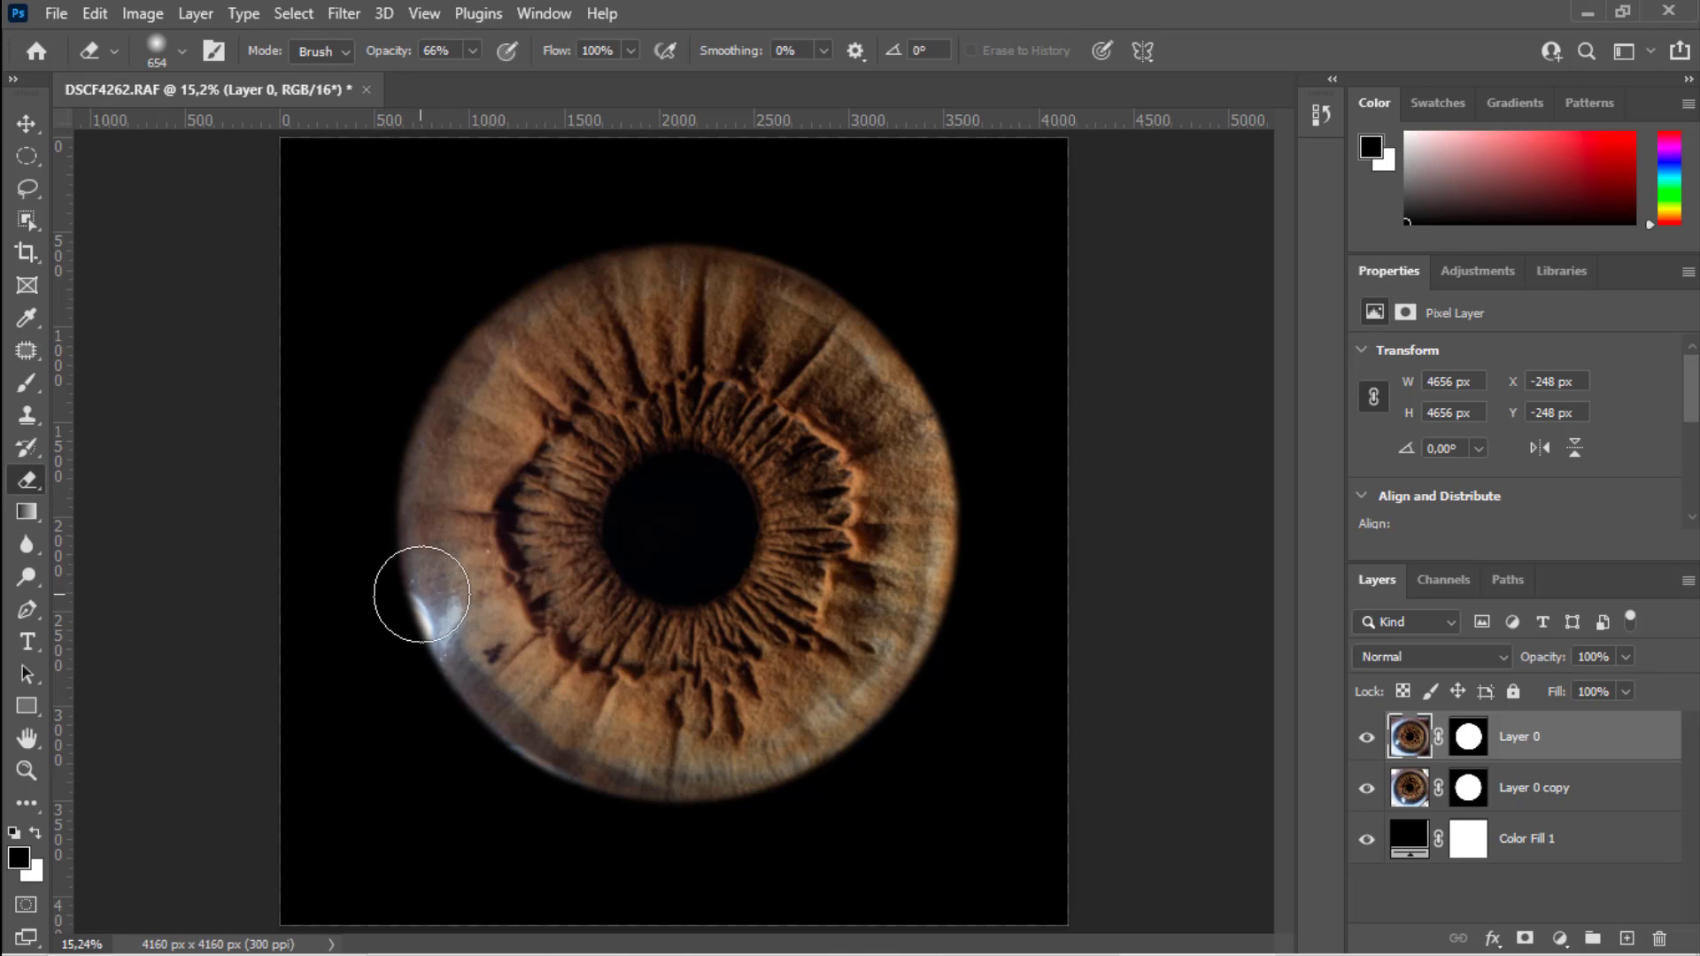
{"action": "right_click", "coordinate": [440, 598], "text": "alt"}
{"action": "mouse_move", "coordinate": [442, 595]}
{"action": "left_mouse_down"}
{"action": "mouse_move", "coordinate": [404, 610]}
{"action": "mouse_move", "coordinate": [413, 578]}
{"action": "left_mouse_up"}
{"action": "left_click", "coordinate": [472, 51]}
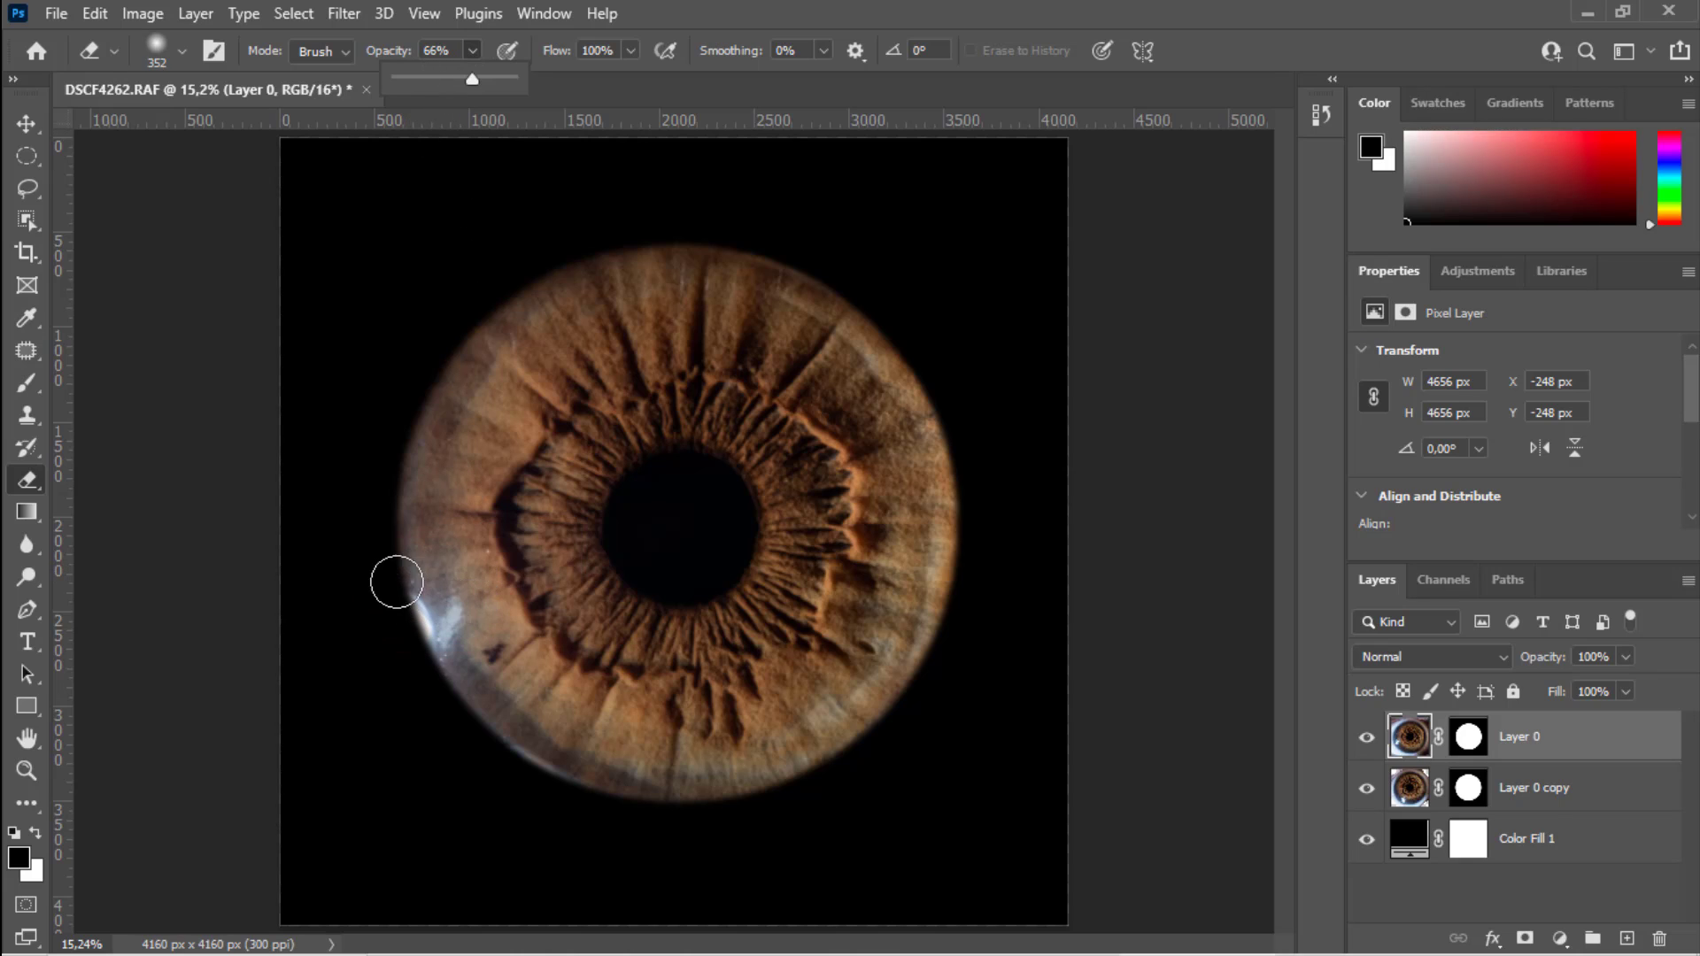
{"action": "mouse_move", "coordinate": [402, 541]}
{"action": "left_mouse_down"}
{"action": "mouse_move", "coordinate": [421, 639]}
{"action": "mouse_move", "coordinate": [409, 604]}
{"action": "mouse_move", "coordinate": [428, 645]}
{"action": "mouse_move", "coordinate": [440, 608]}
{"action": "left_mouse_up"}
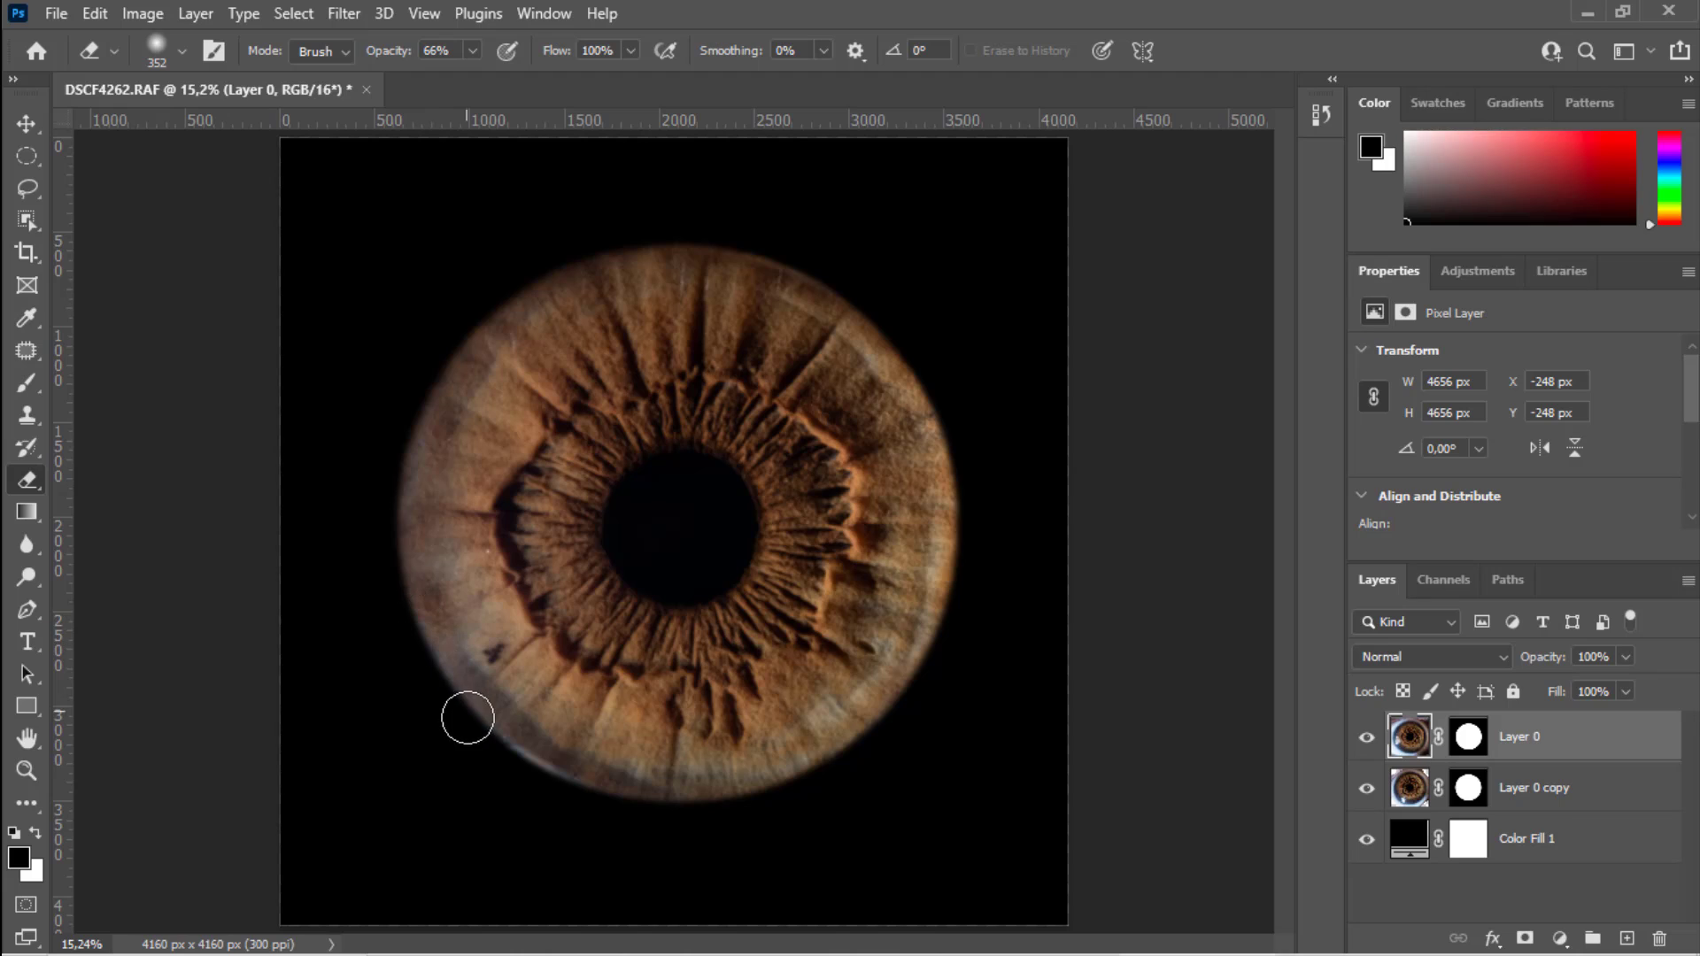
{"action": "left_click_drag", "start_coordinate": [502, 760], "coordinate": [612, 812]}
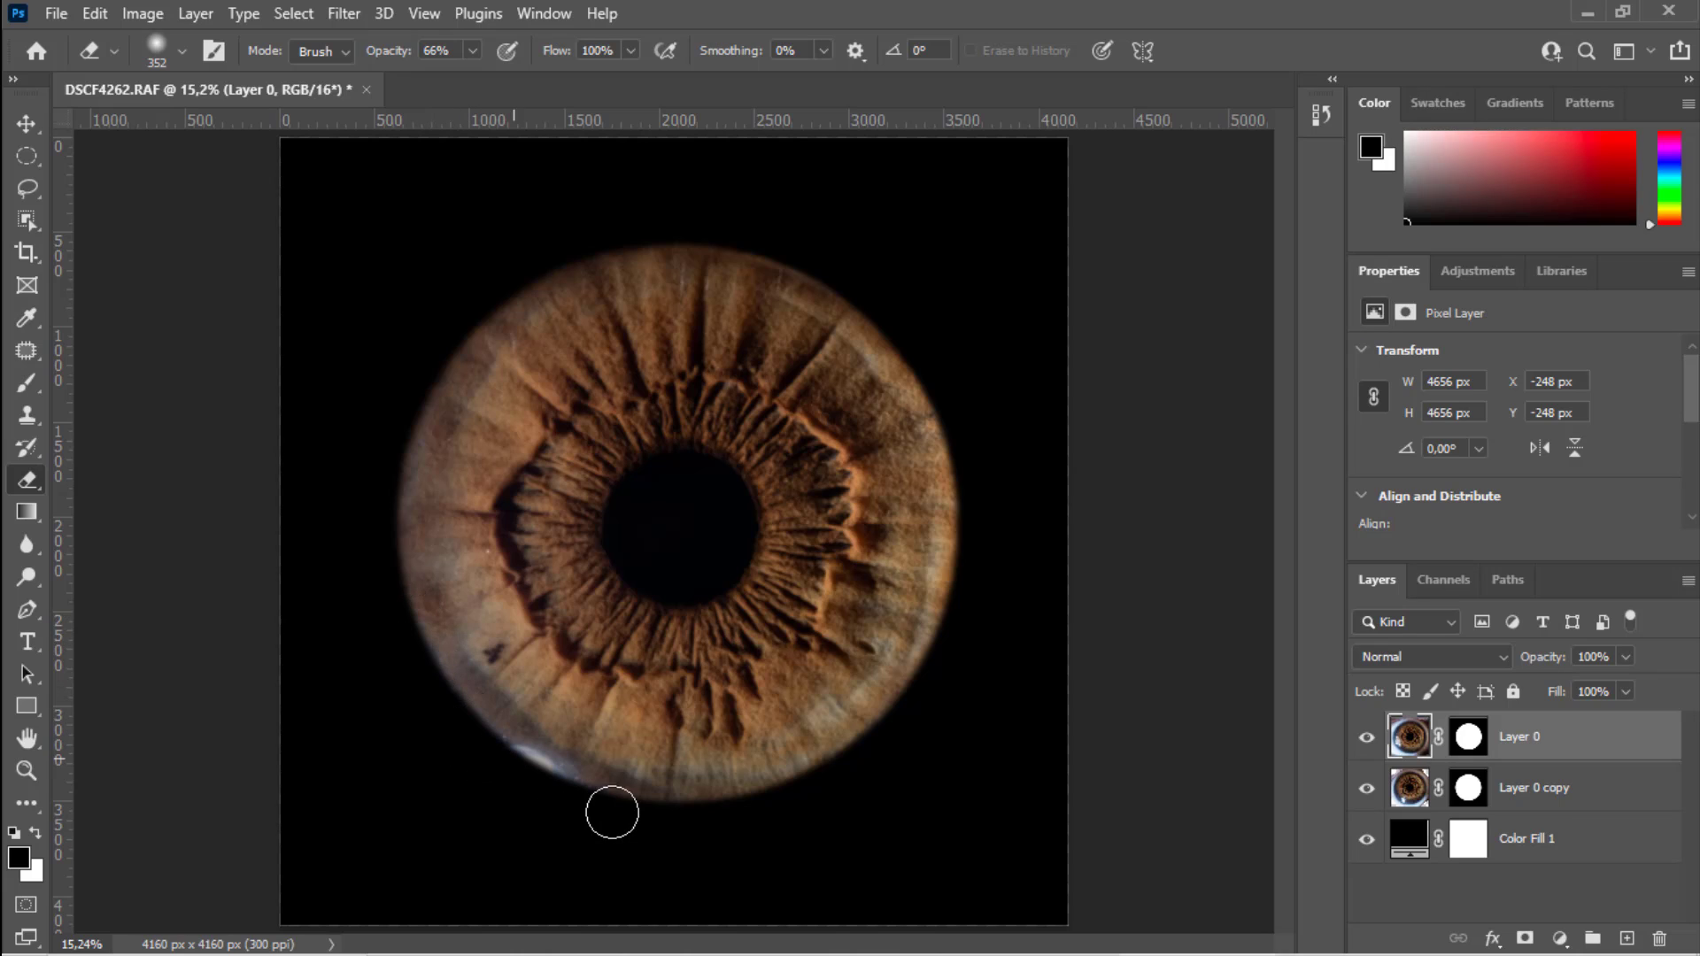
{"action": "key", "text": "ctrl+z"}
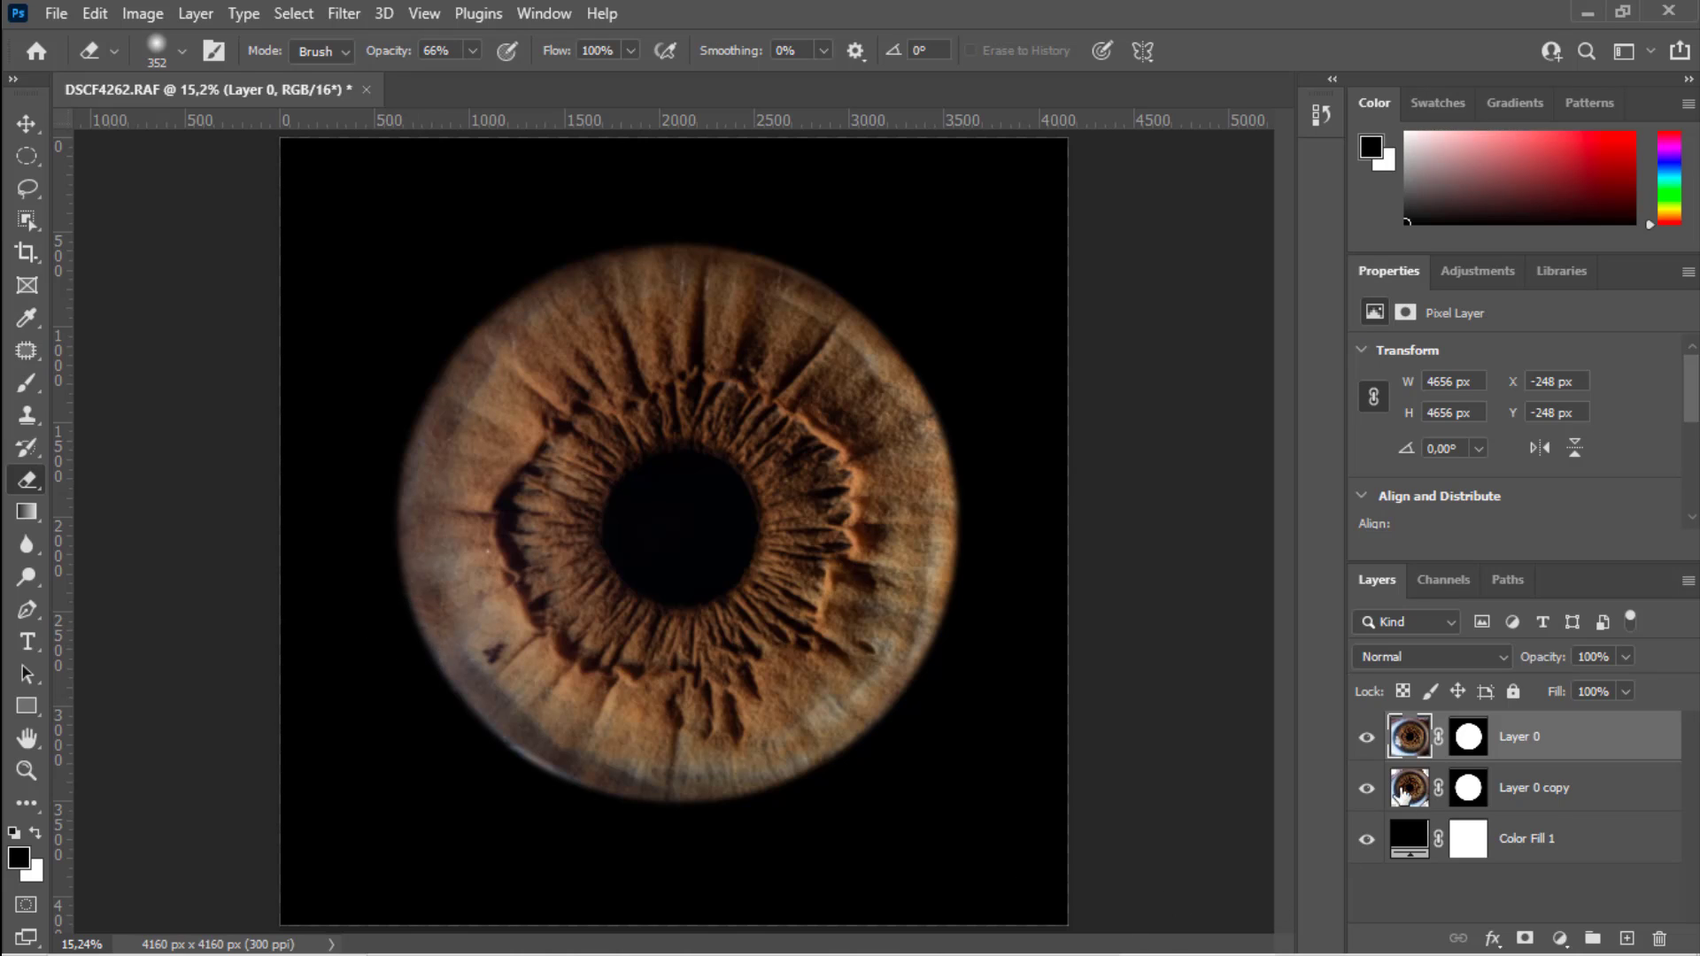
Hide the black fill layer and stamp the two visible iris layers into a new merged layer.
{"action": "left_click", "coordinate": [1399, 796]}
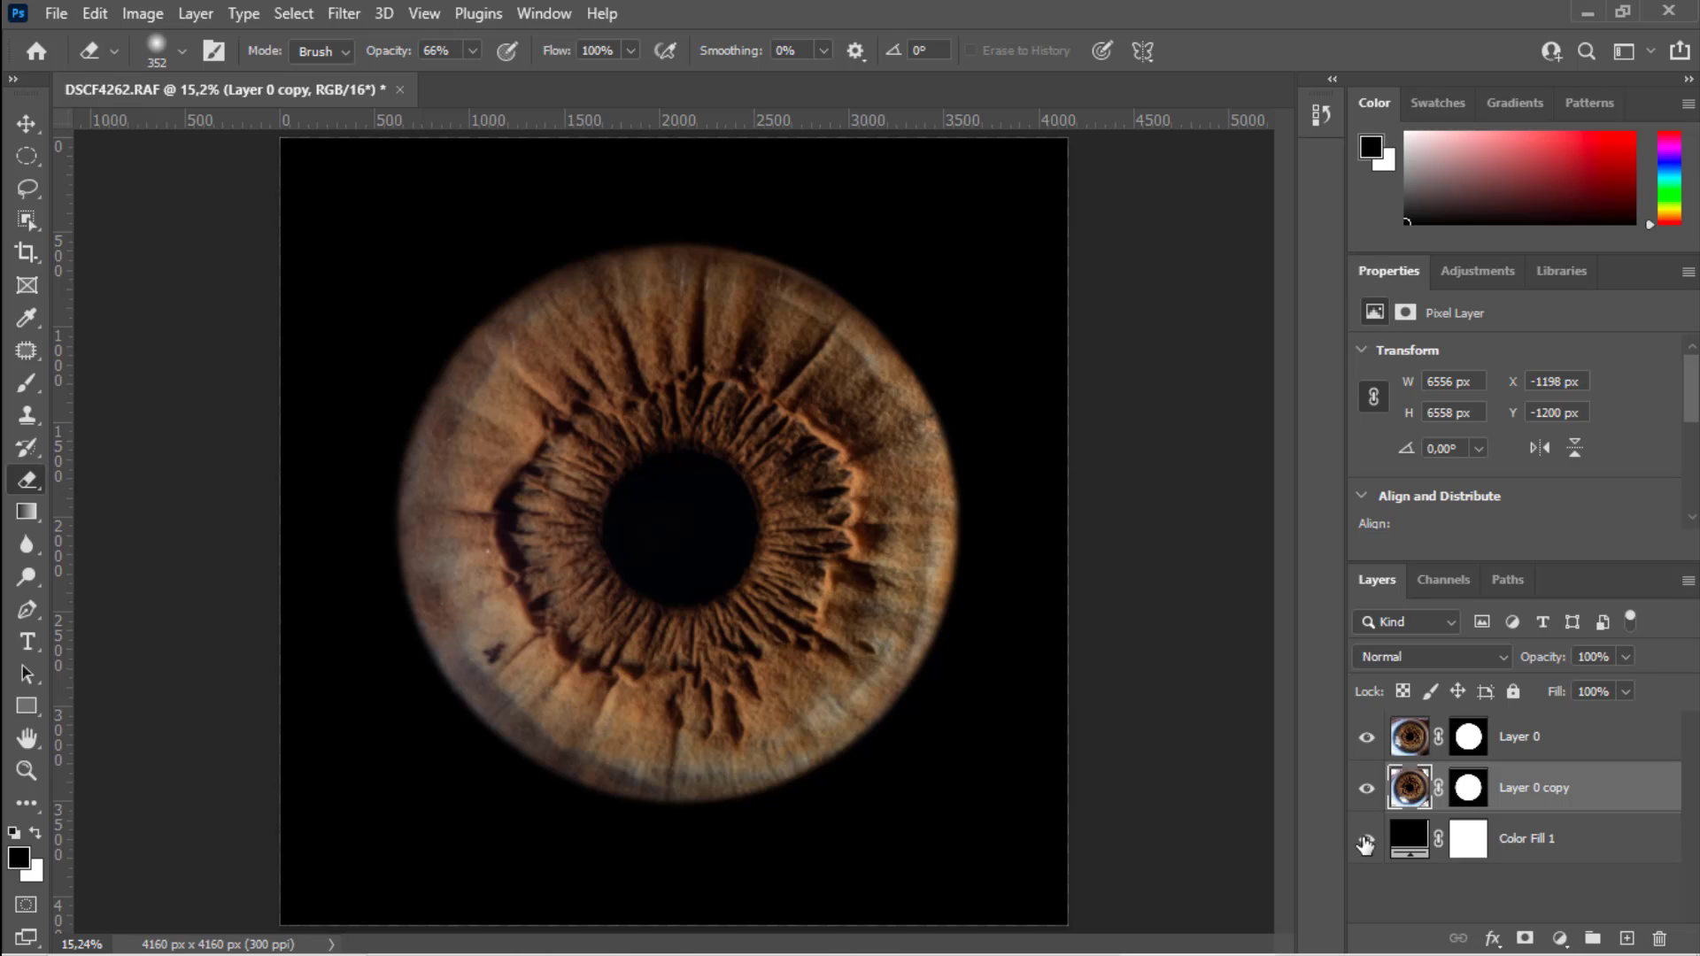
{"action": "left_click", "coordinate": [1367, 839]}
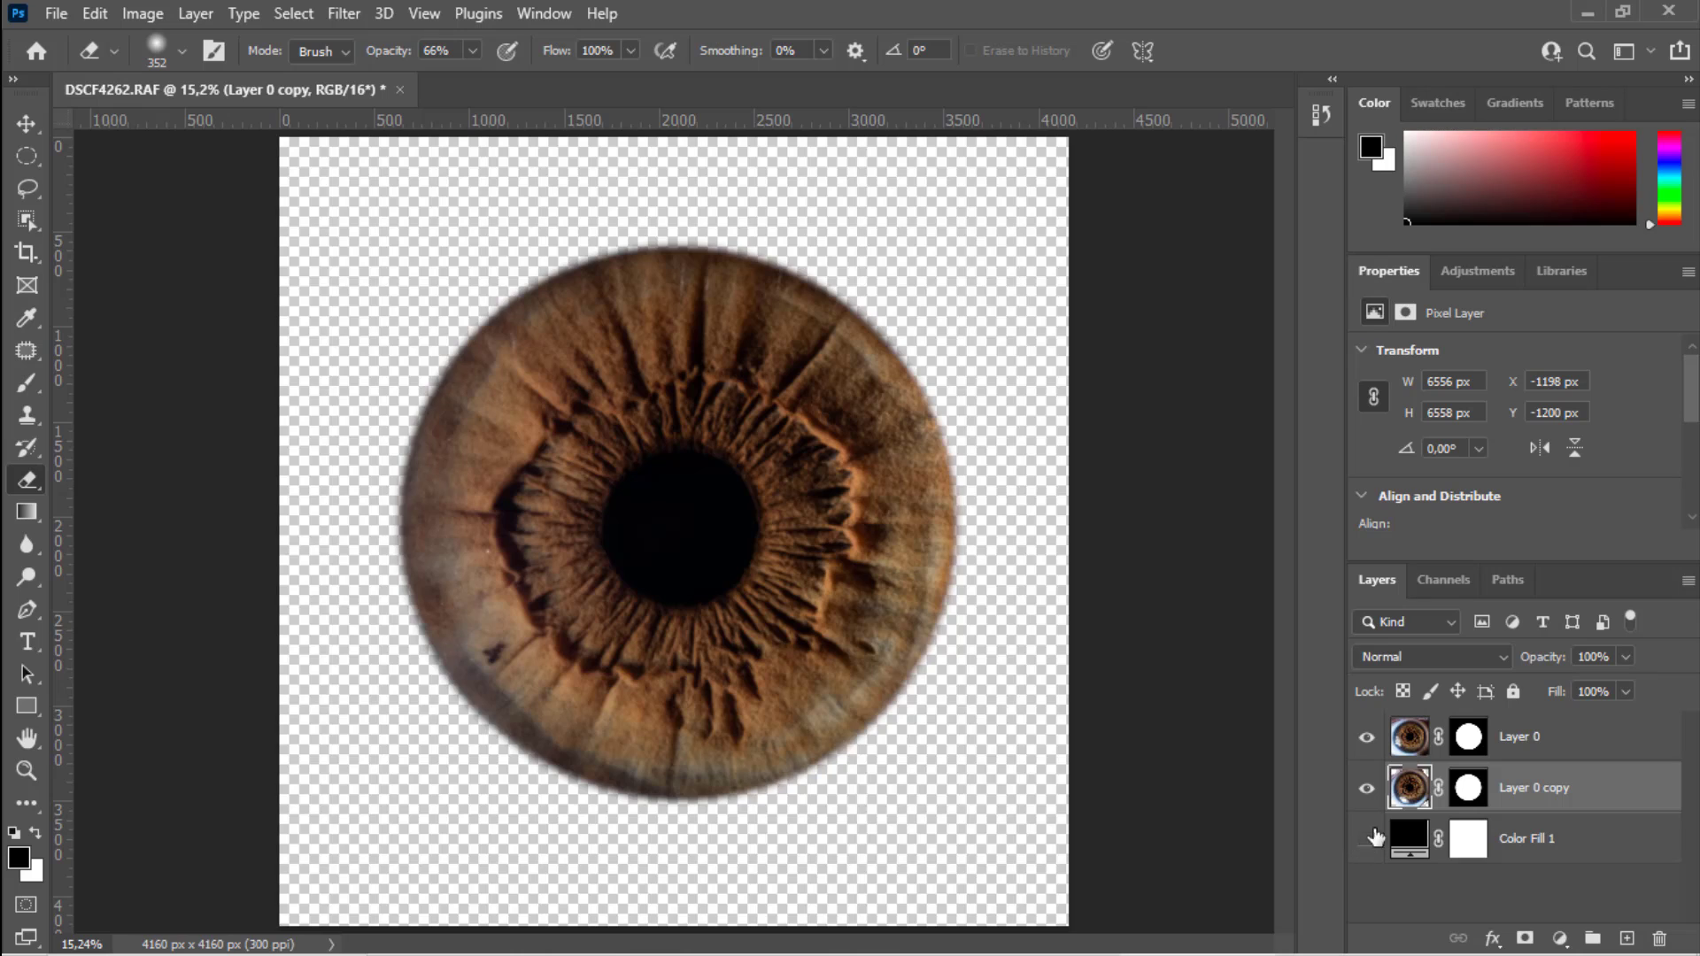
{"action": "left_click", "coordinate": [1420, 738], "text": "shift"}
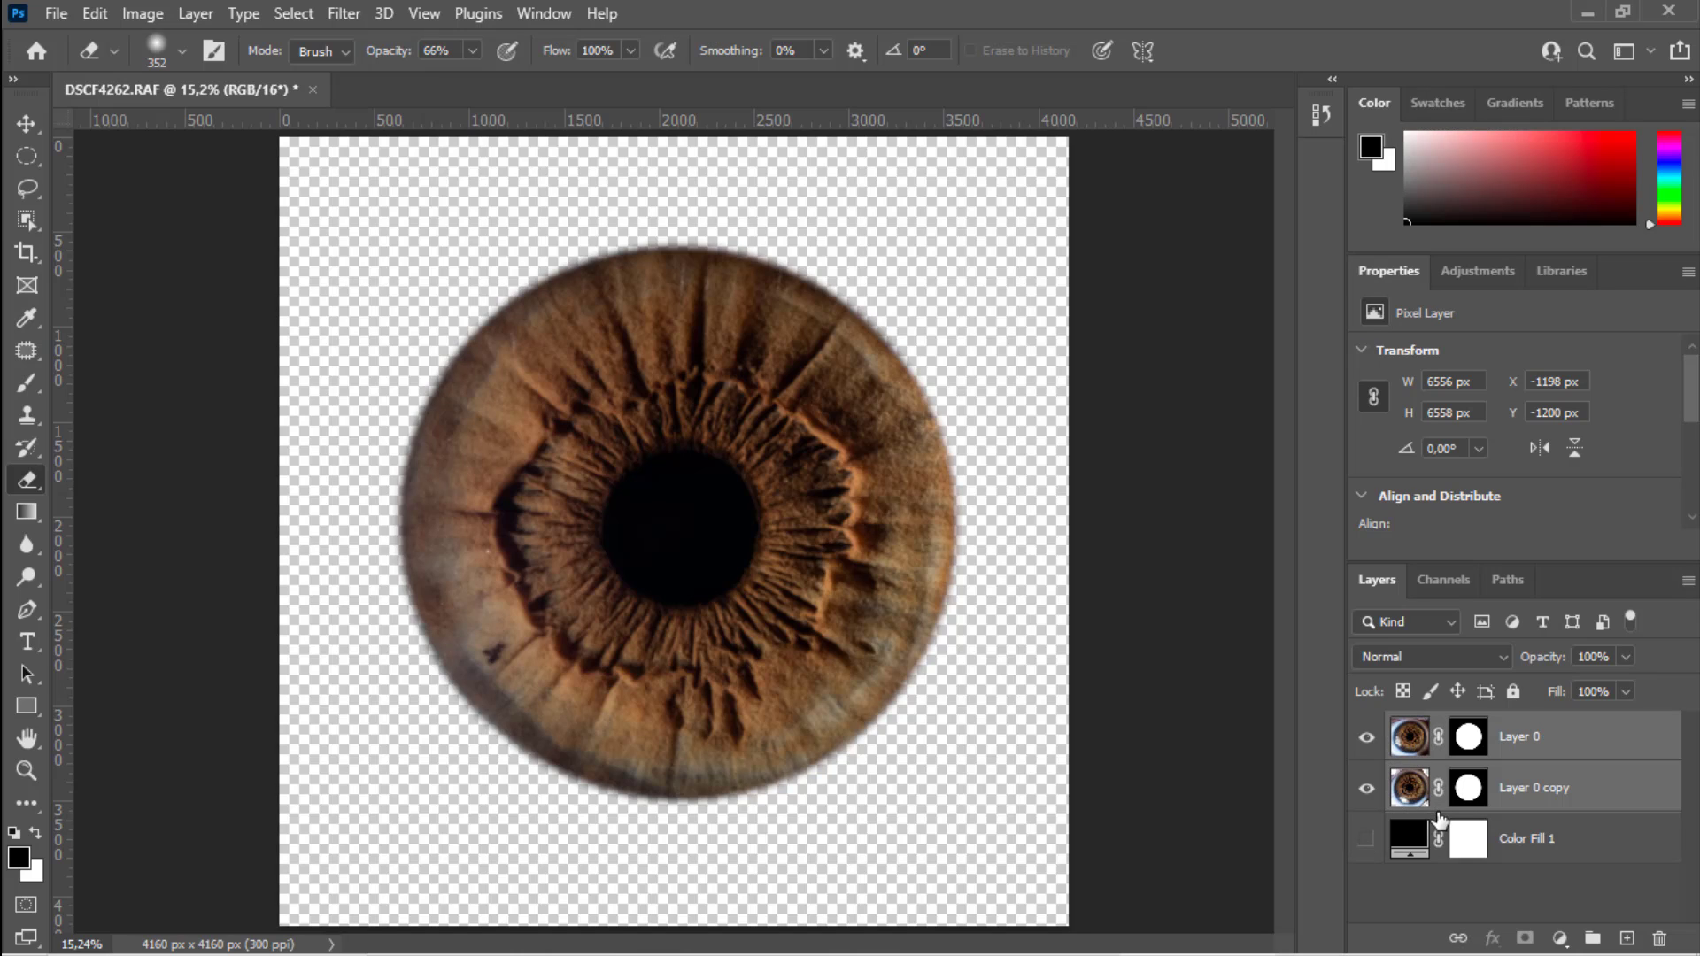
{"action": "key", "text": "ctrl+alt+shift+e"}
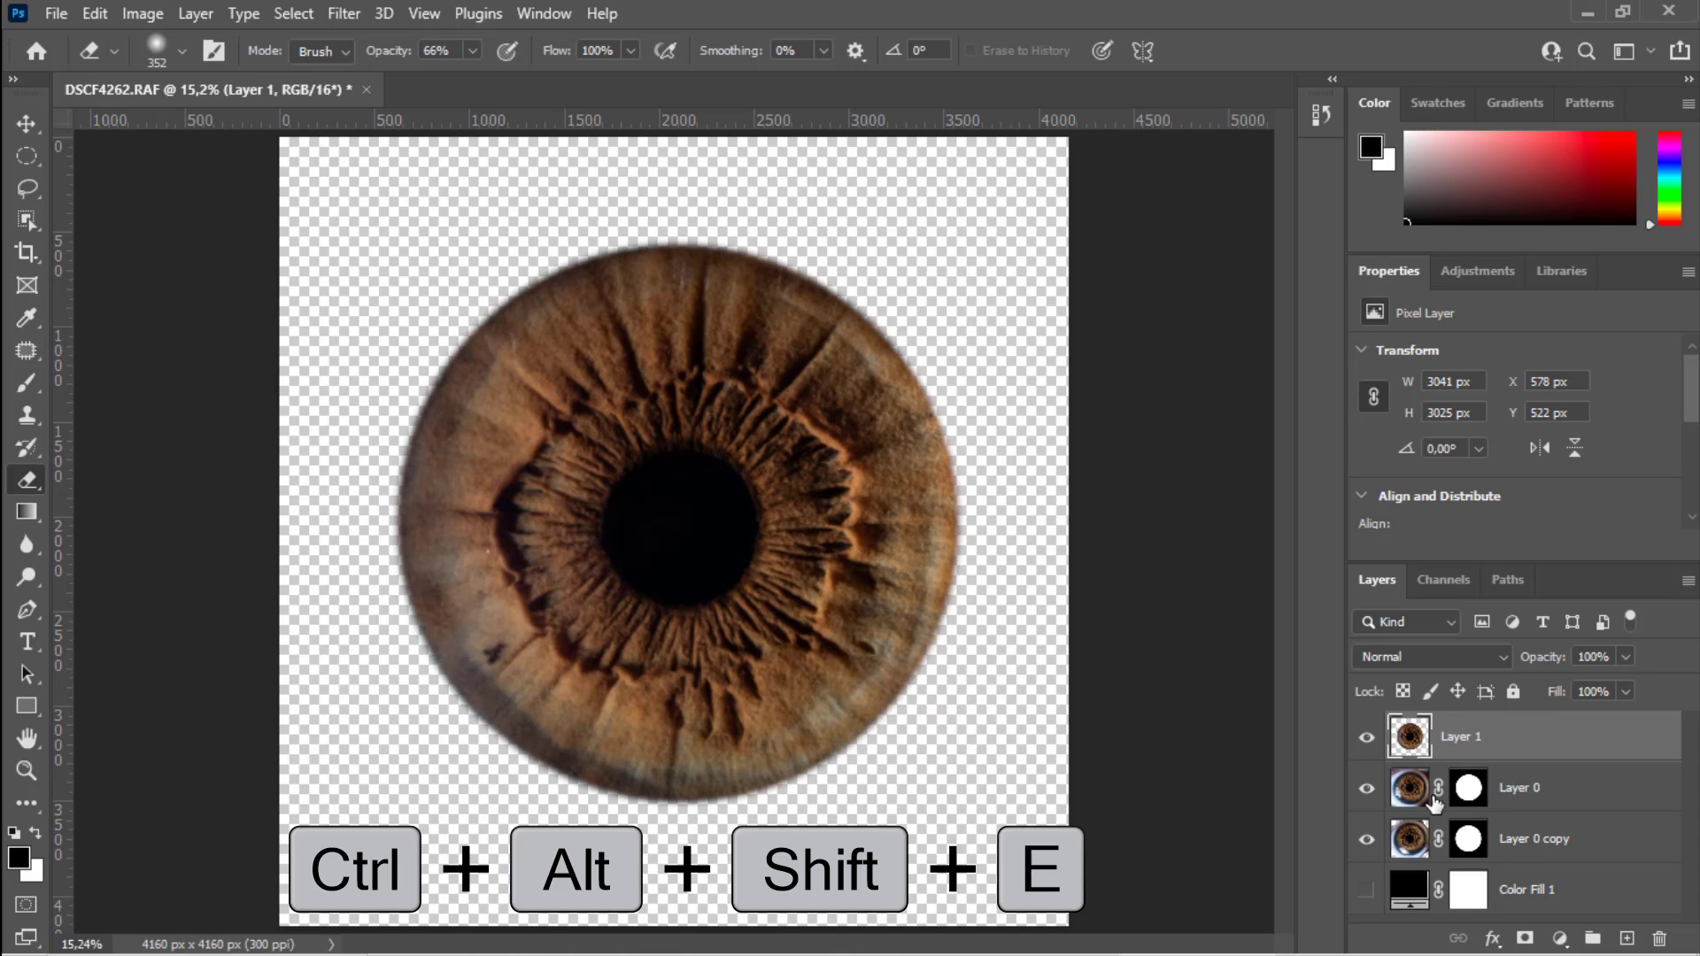
Delete Layer 0 and Layer 0 copy, and show the black Color Fill background again.
{"action": "left_click", "coordinate": [1397, 794]}
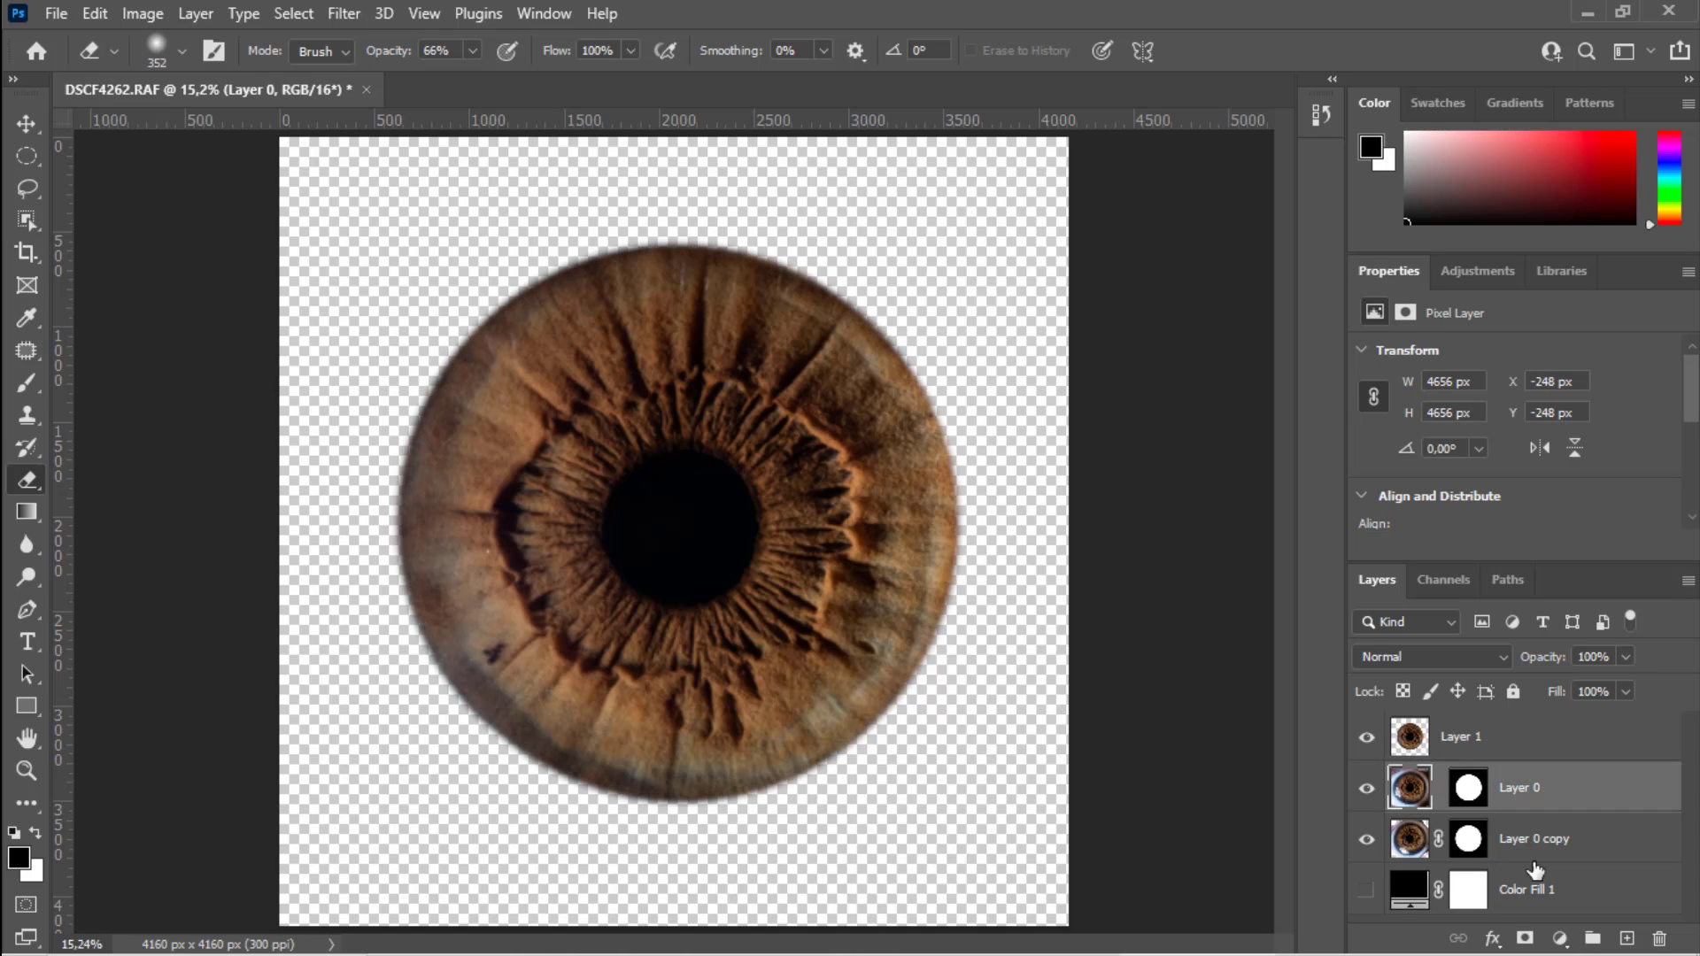
{"action": "left_click", "coordinate": [1550, 849], "text": "shift"}
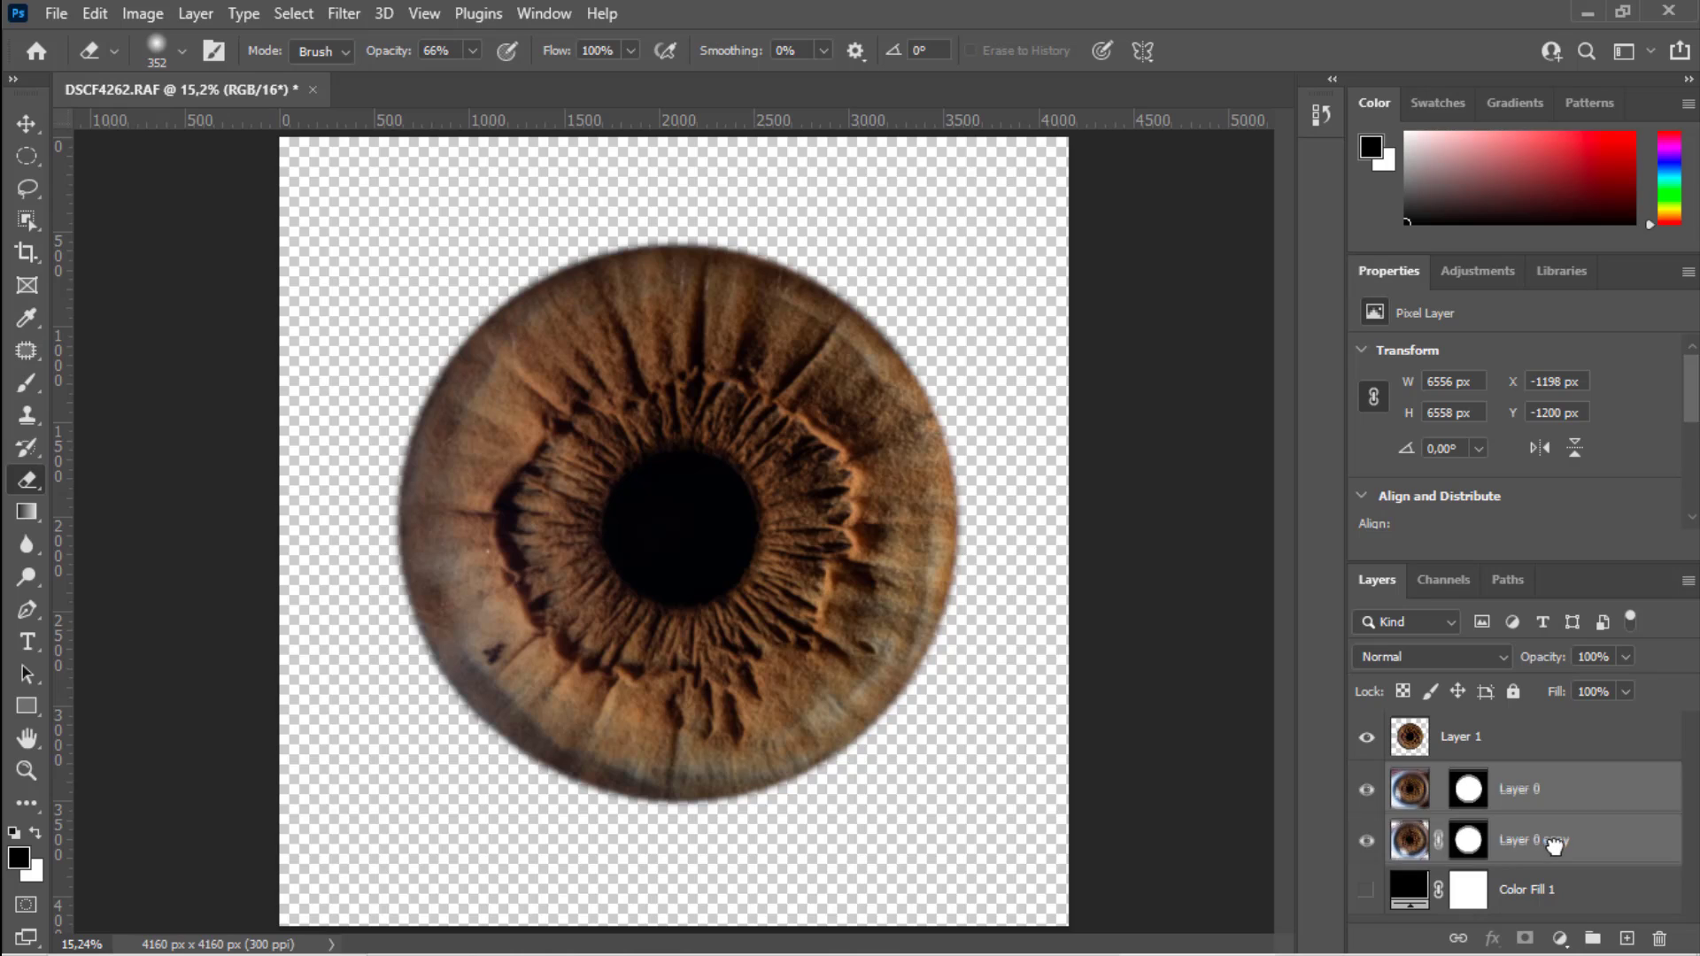
{"action": "left_click_drag", "start_coordinate": [1550, 849], "coordinate": [1656, 941]}
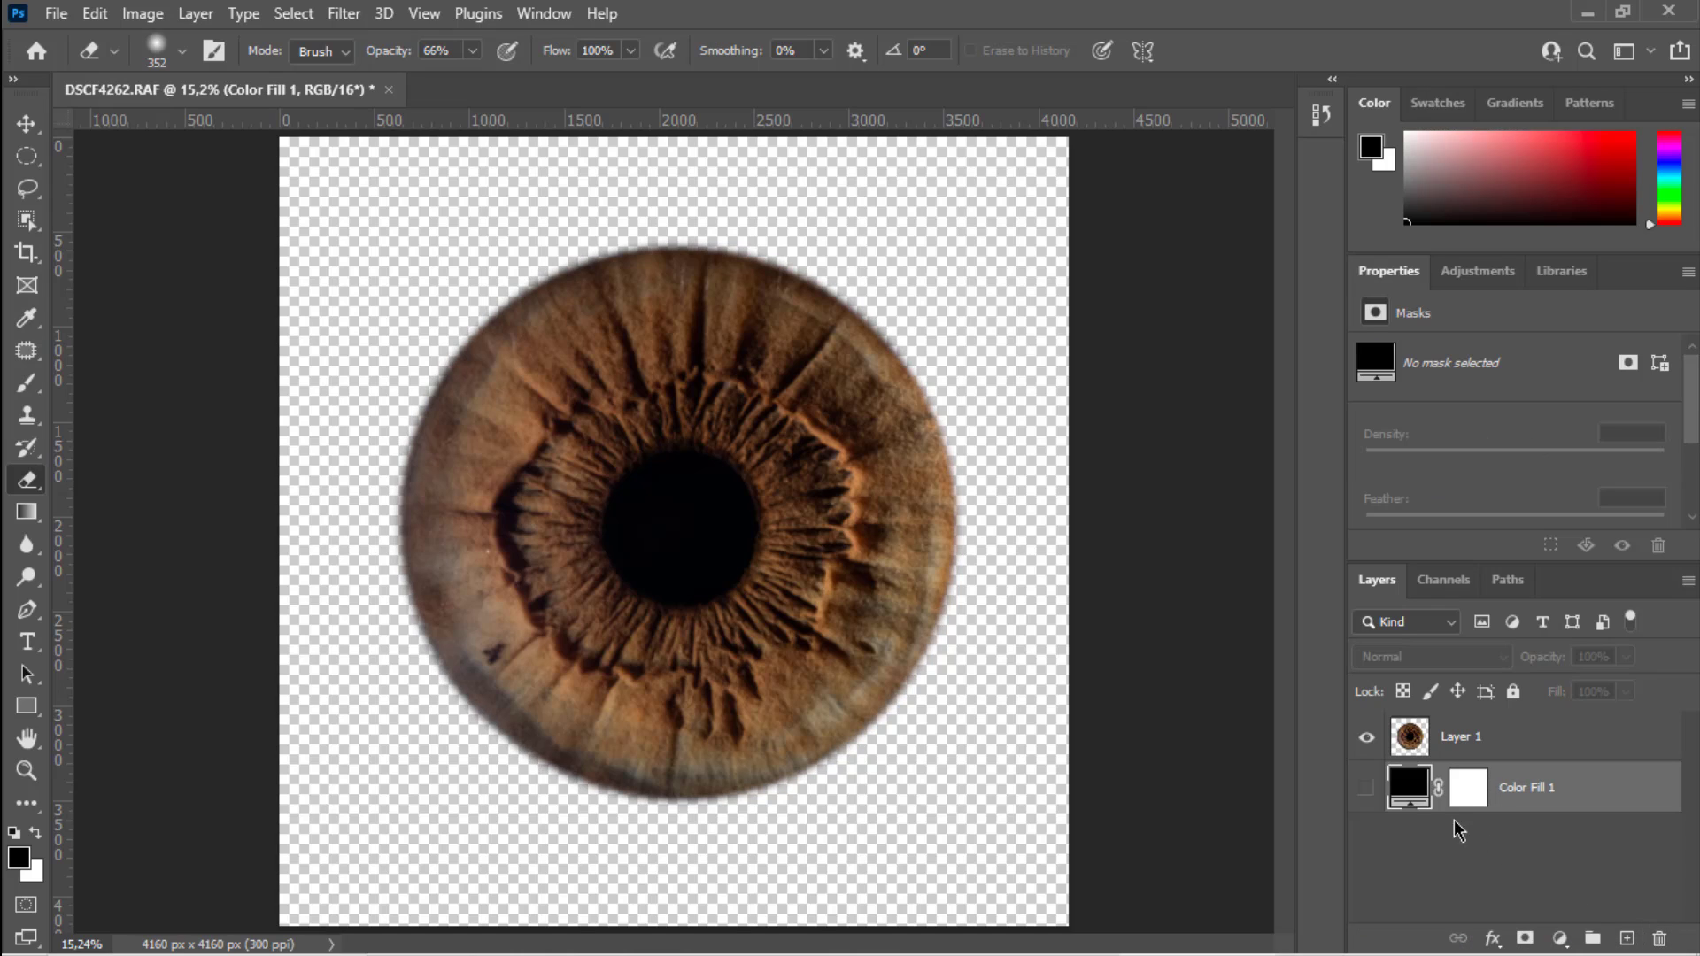
{"action": "left_click", "coordinate": [1368, 789]}
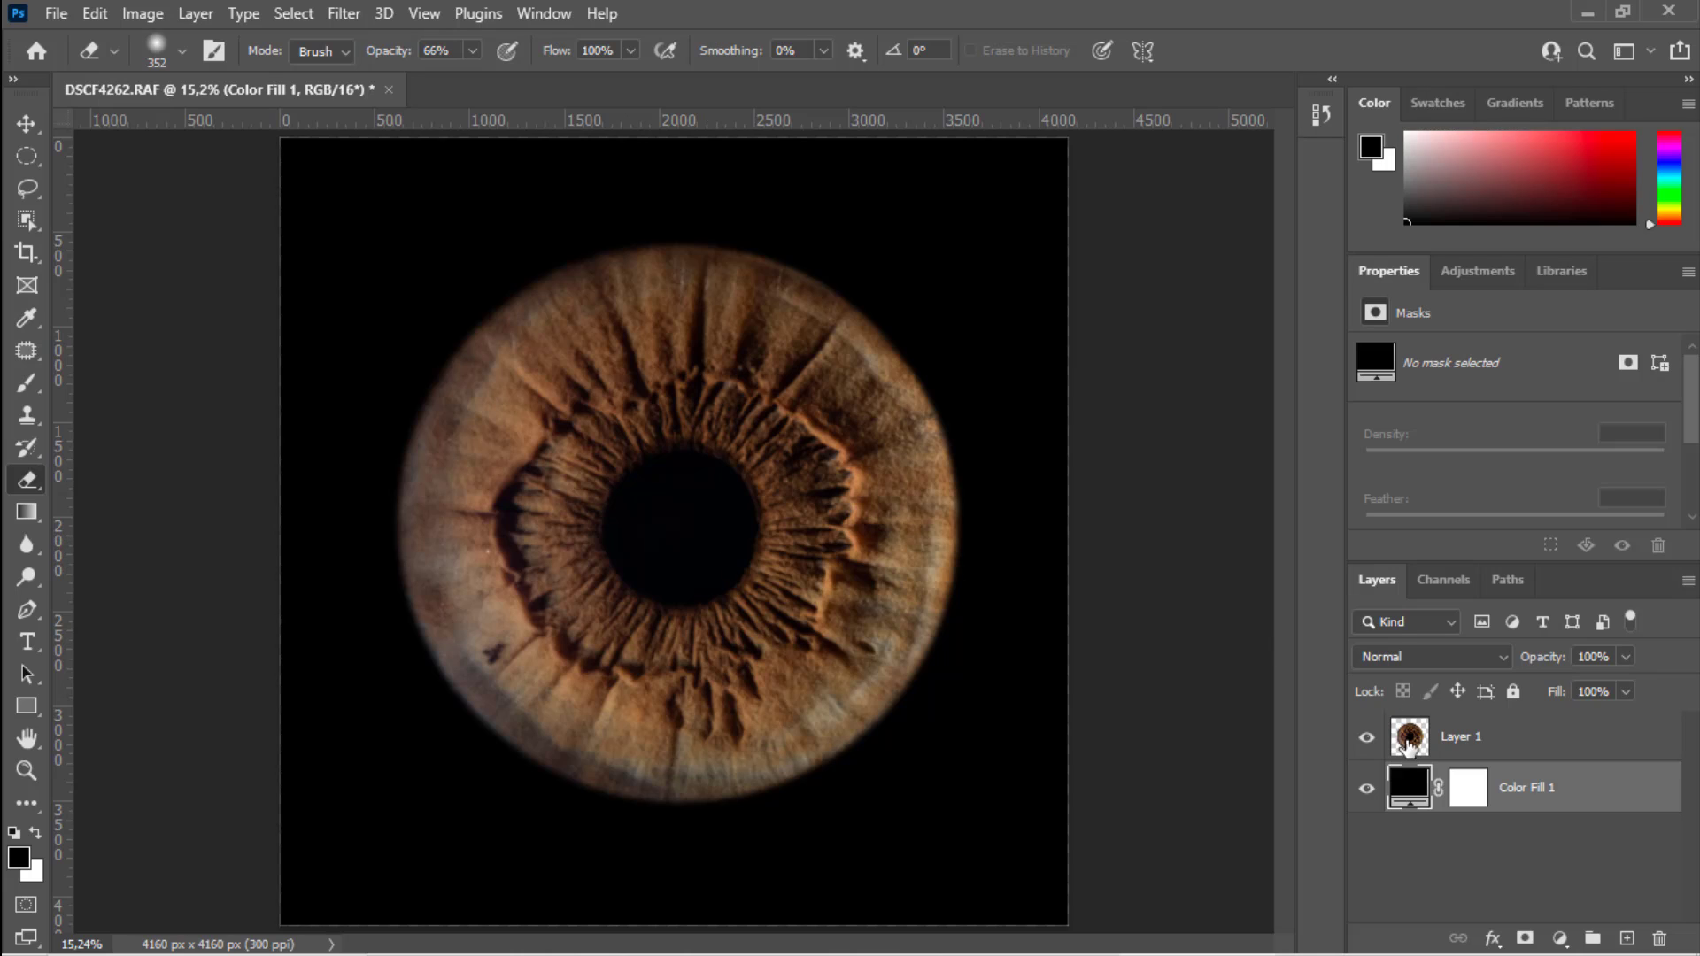
Draw a circular selection about 2783 px wide around the merged iris, centred with a 1008 px eraser outline fitted over the pupil.
{"action": "left_click", "coordinate": [1413, 747]}
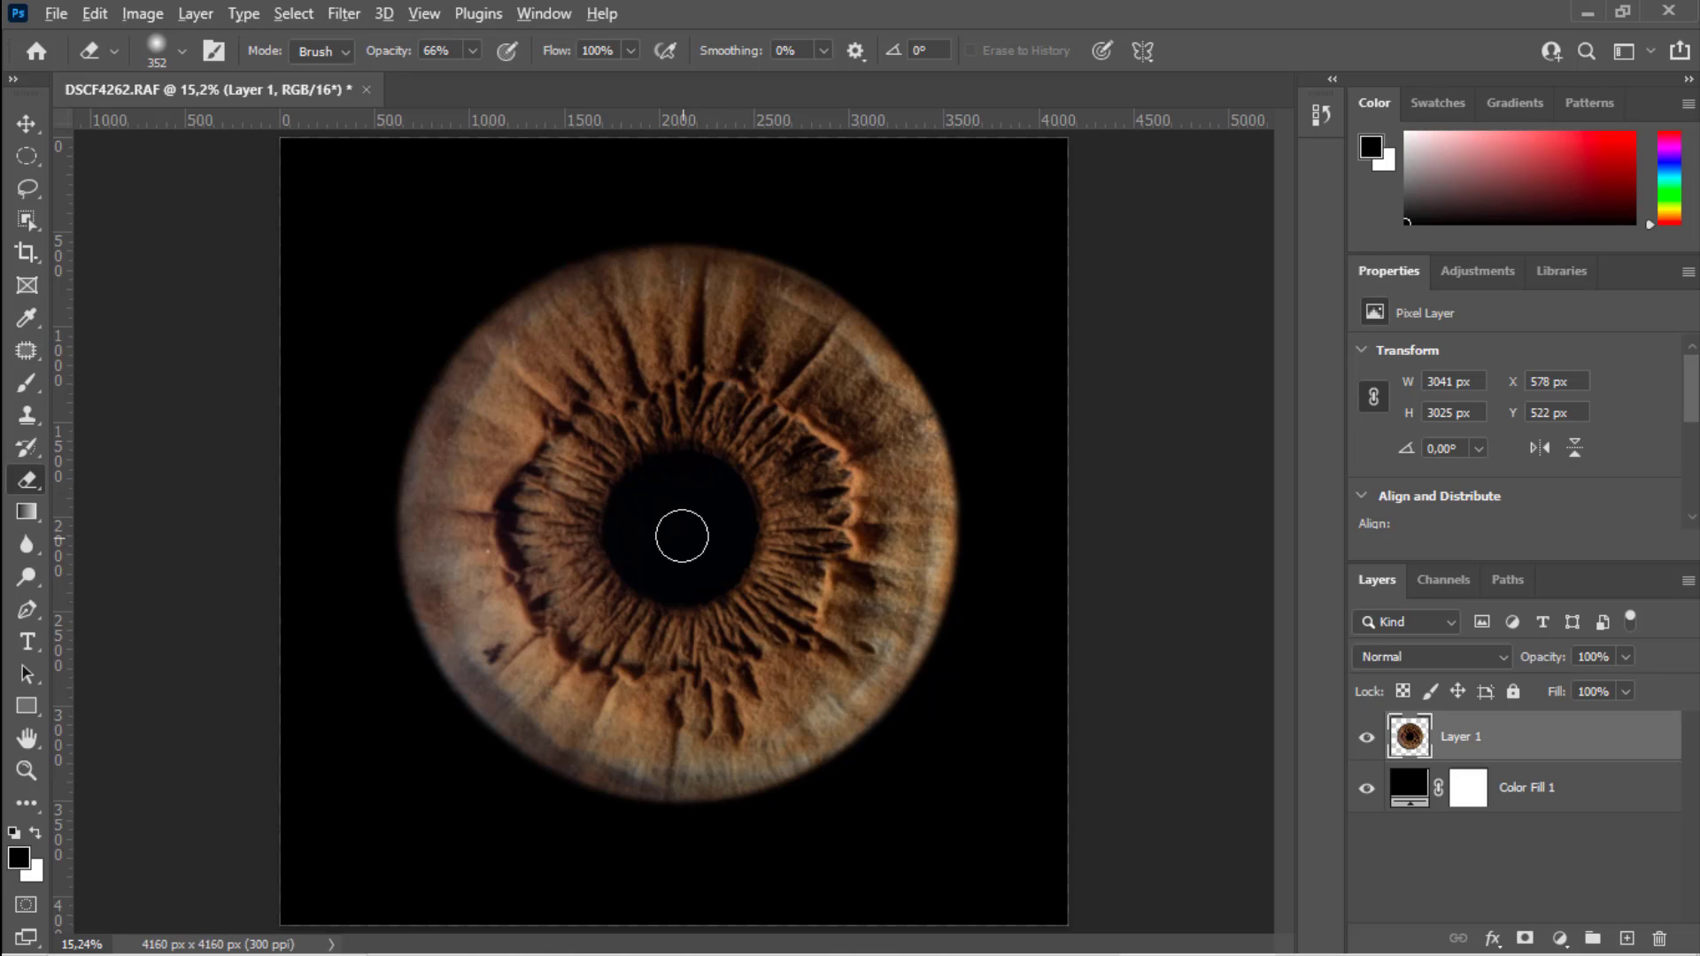
{"action": "left_click_drag", "start_coordinate": [681, 531], "coordinate": [740, 516]}
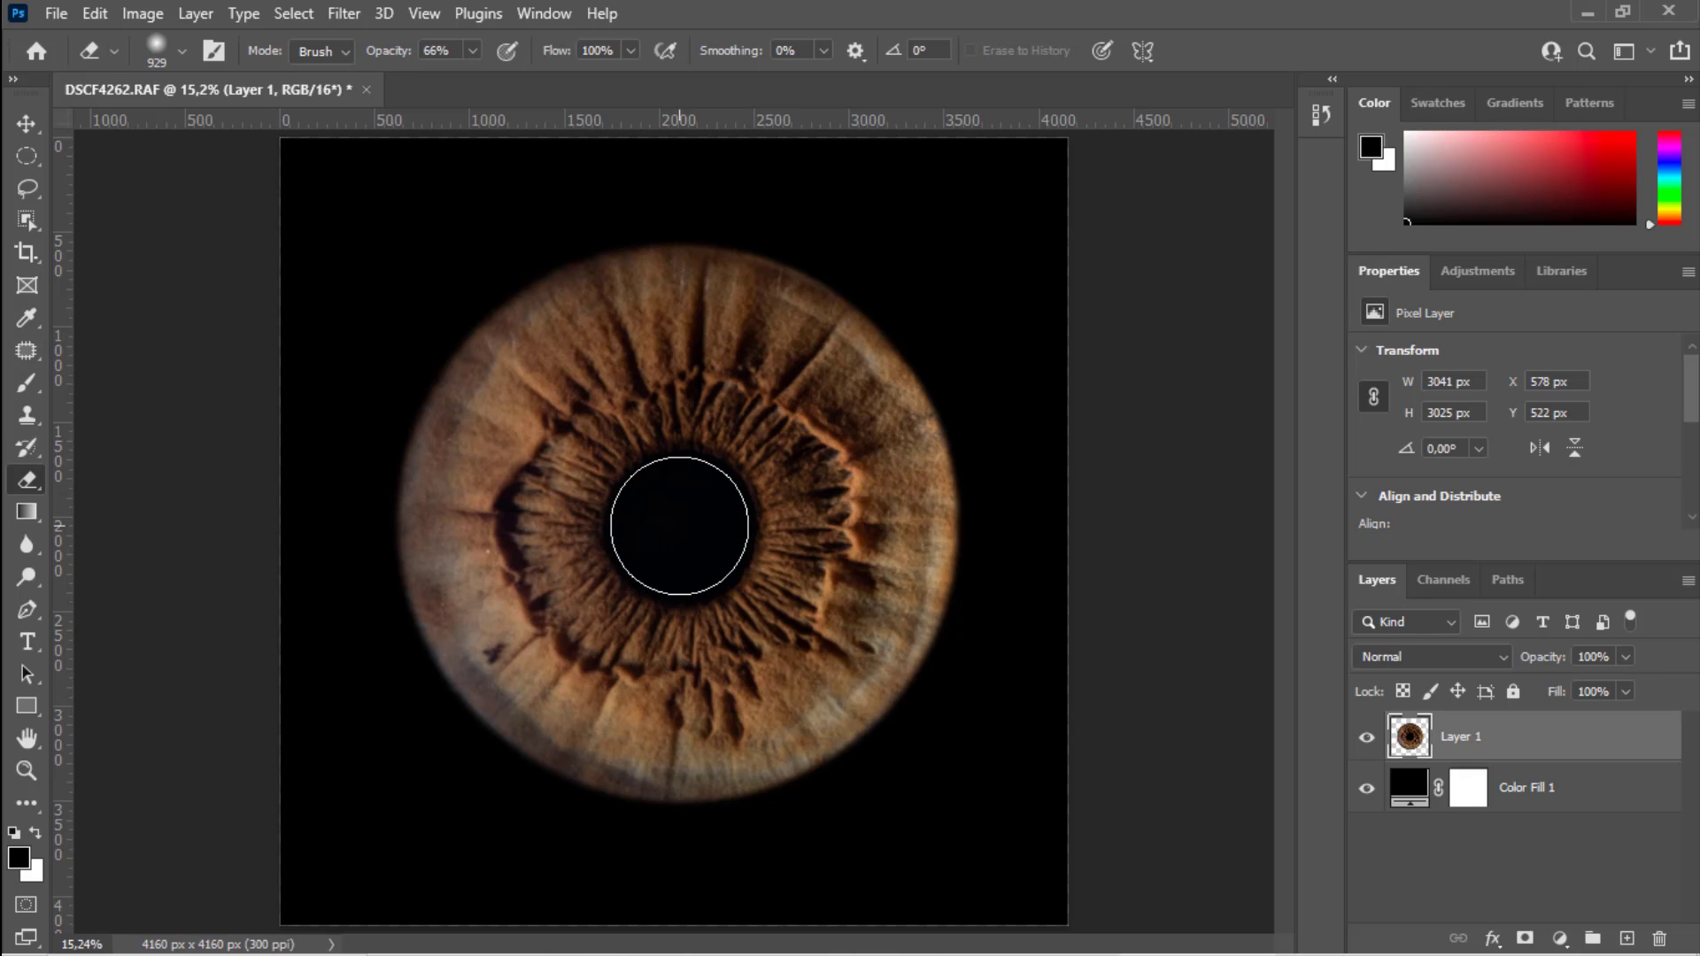
{"action": "left_click_drag", "start_coordinate": [679, 526], "coordinate": [682, 533]}
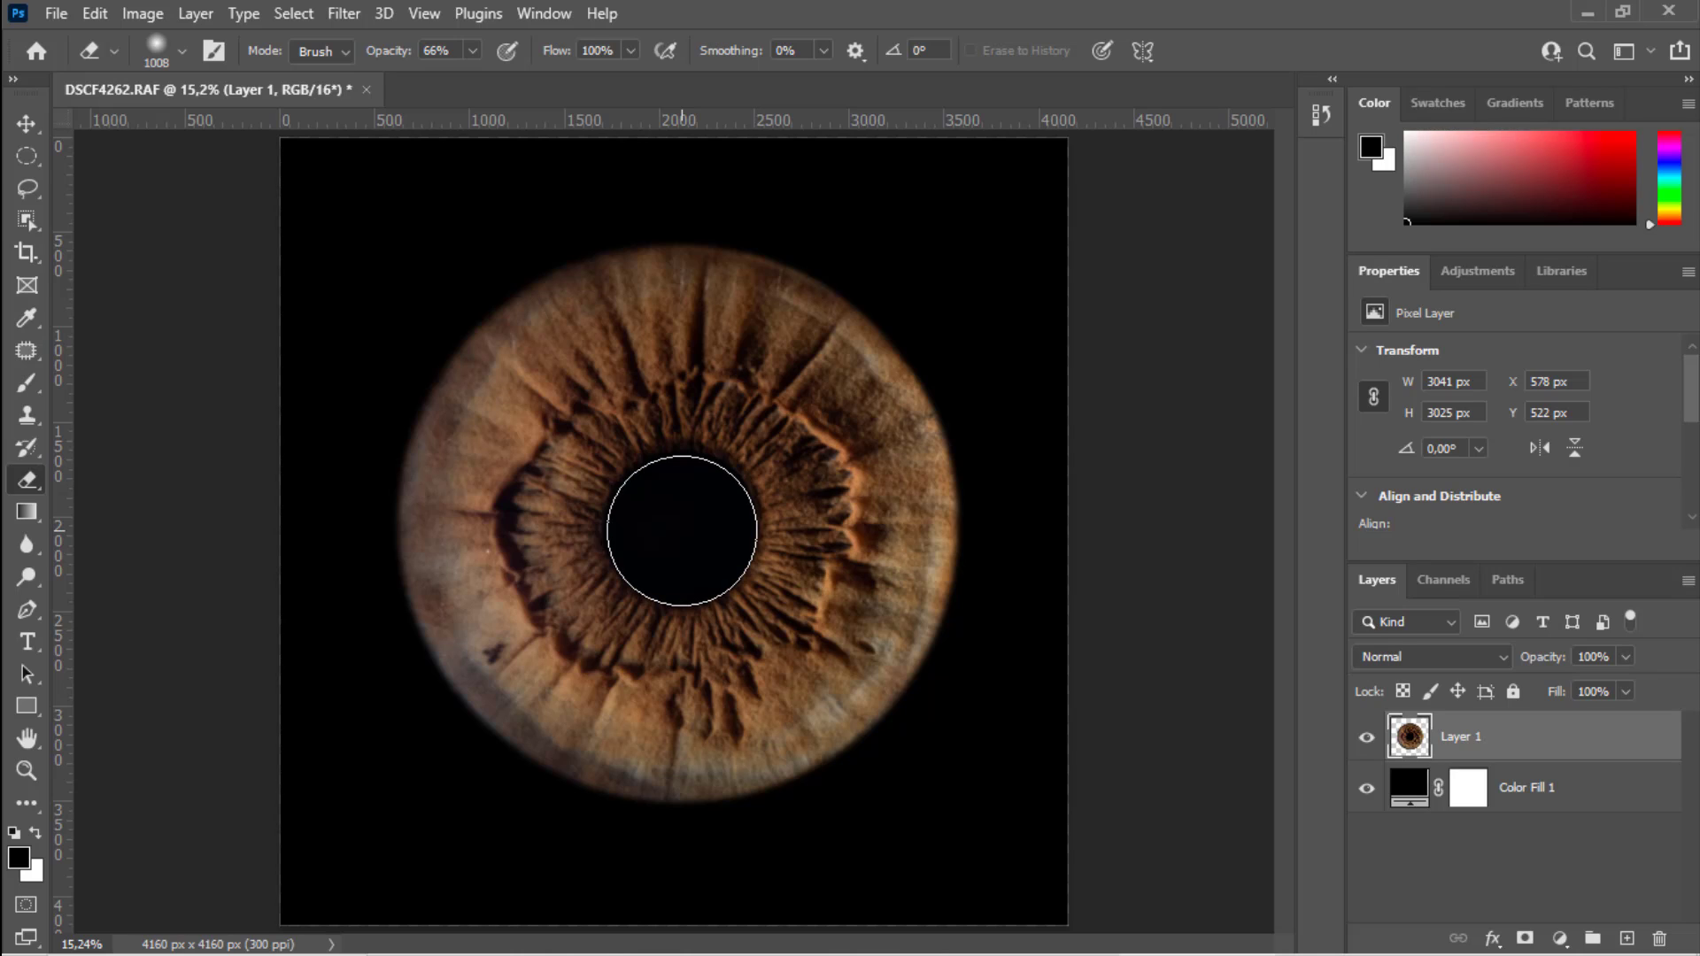
{"action": "key", "text": "m"}
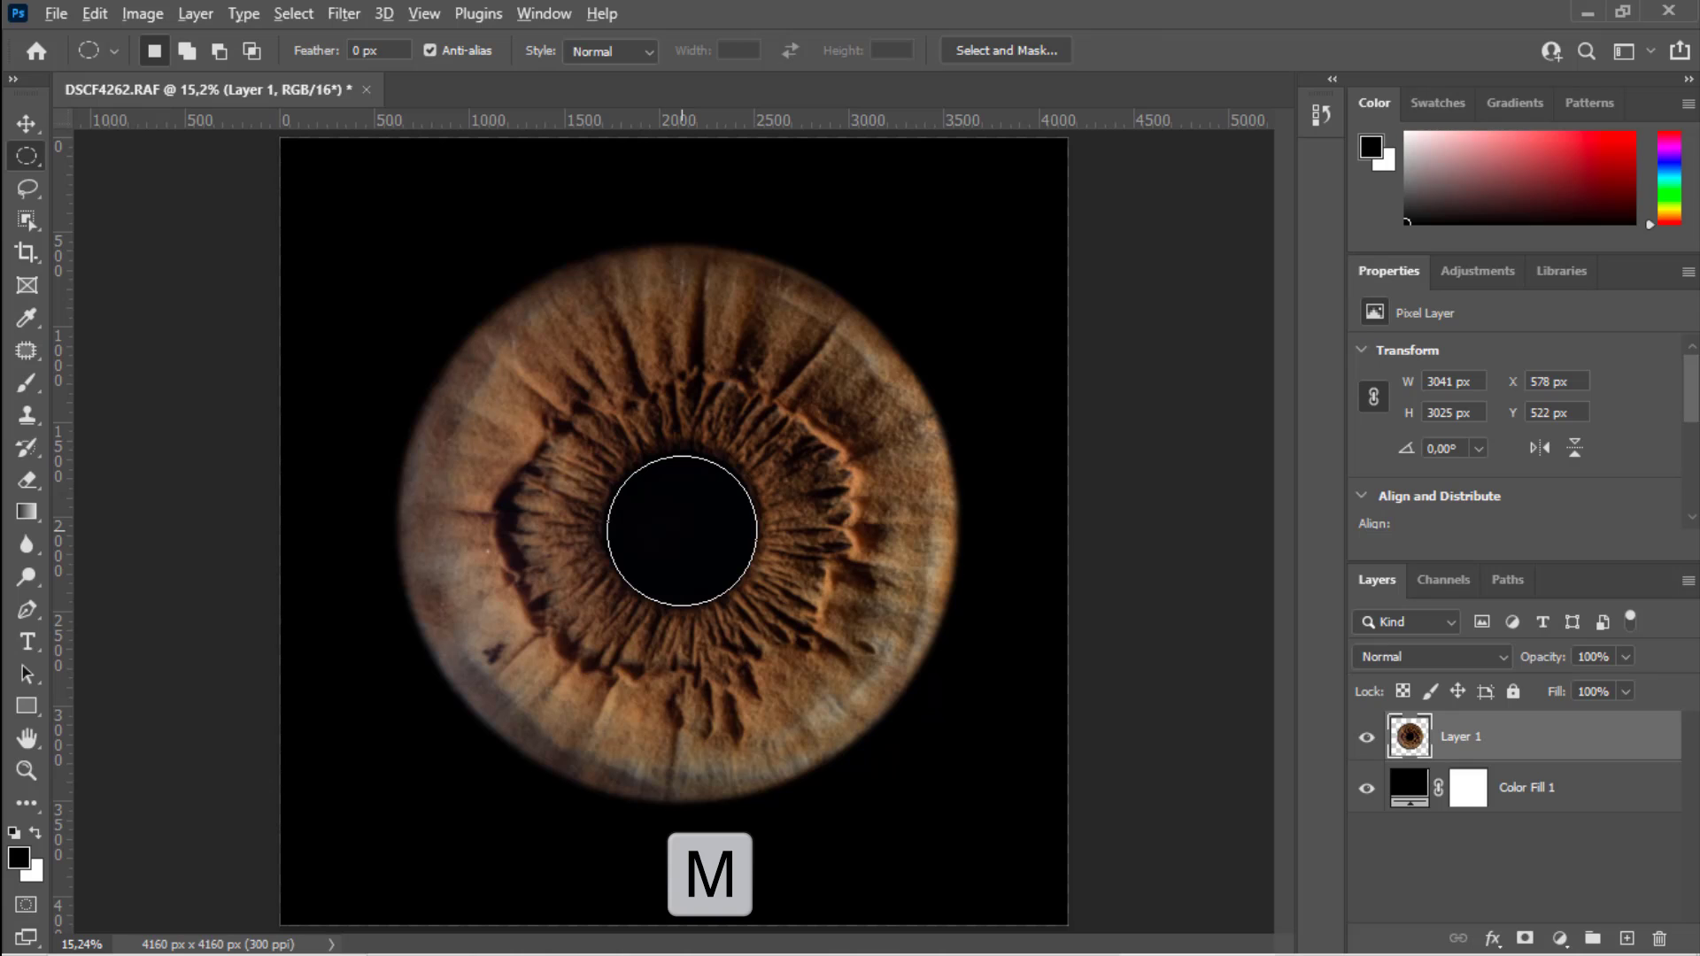
{"action": "left_click_drag", "start_coordinate": [682, 532], "coordinate": [942, 791]}
{"action": "left_click_drag", "start_coordinate": [751, 700], "coordinate": [752, 699]}
Feather the circular selection by 25 pixels and turn it into a layer mask on the merged iris layer.
{"action": "right_click", "coordinate": [728, 673]}
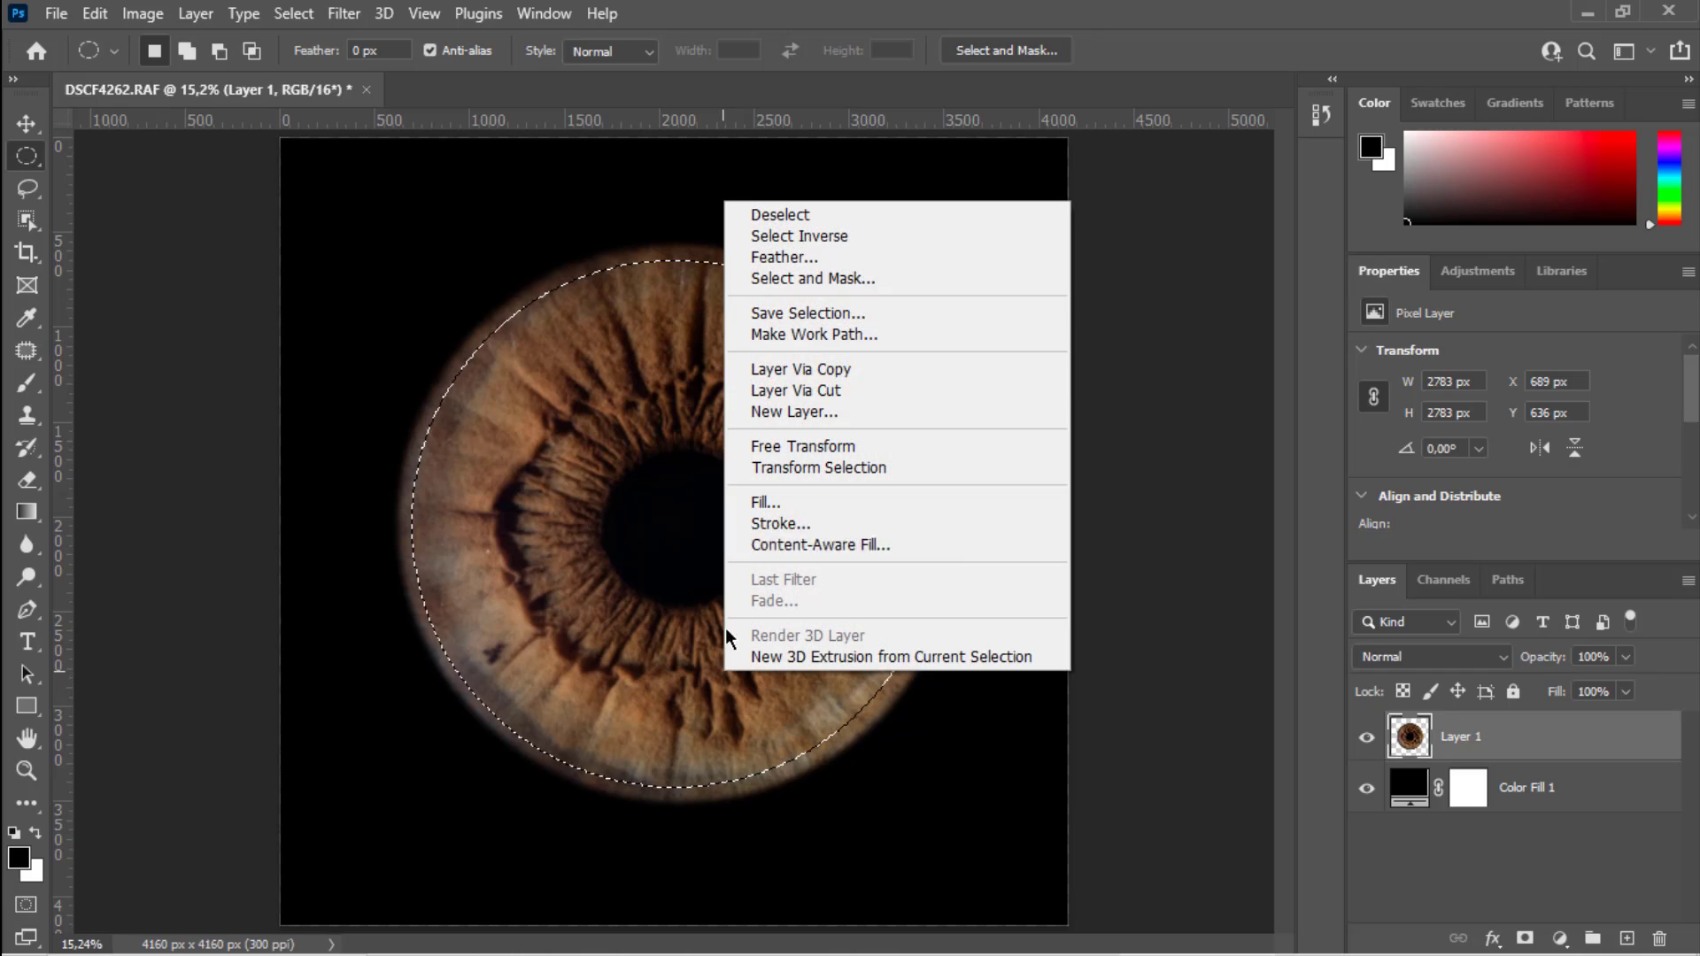
{"action": "left_click", "coordinate": [790, 257]}
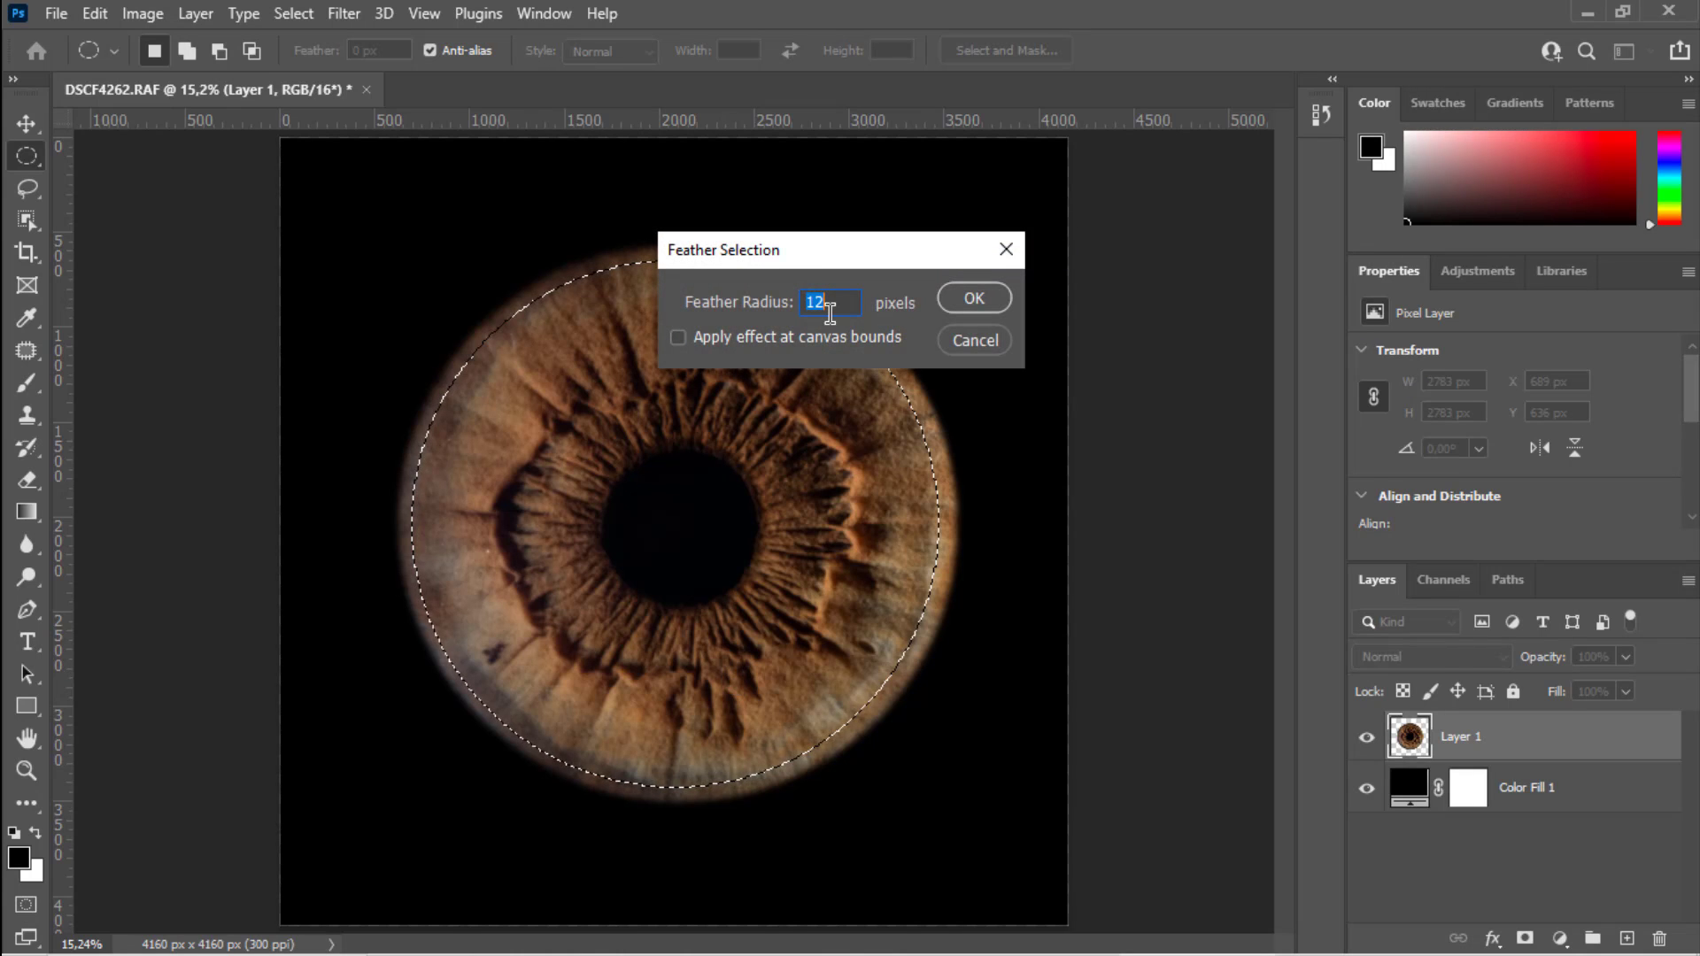
{"action": "type", "text": "25"}
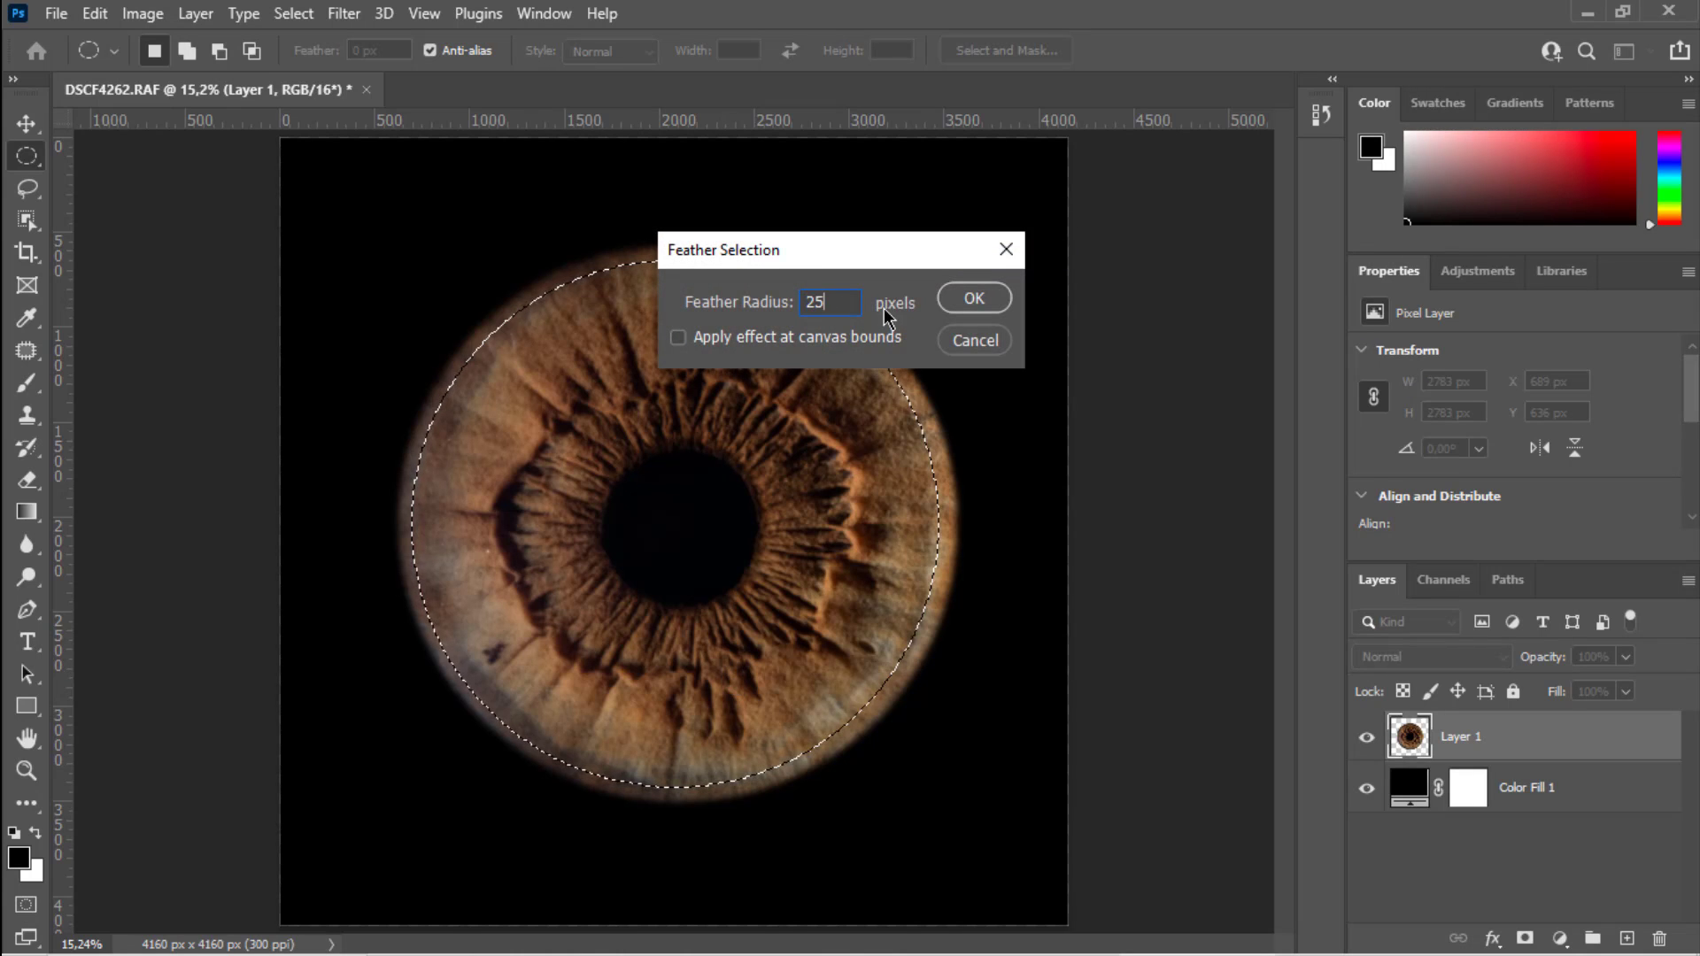
{"action": "left_click", "coordinate": [974, 298]}
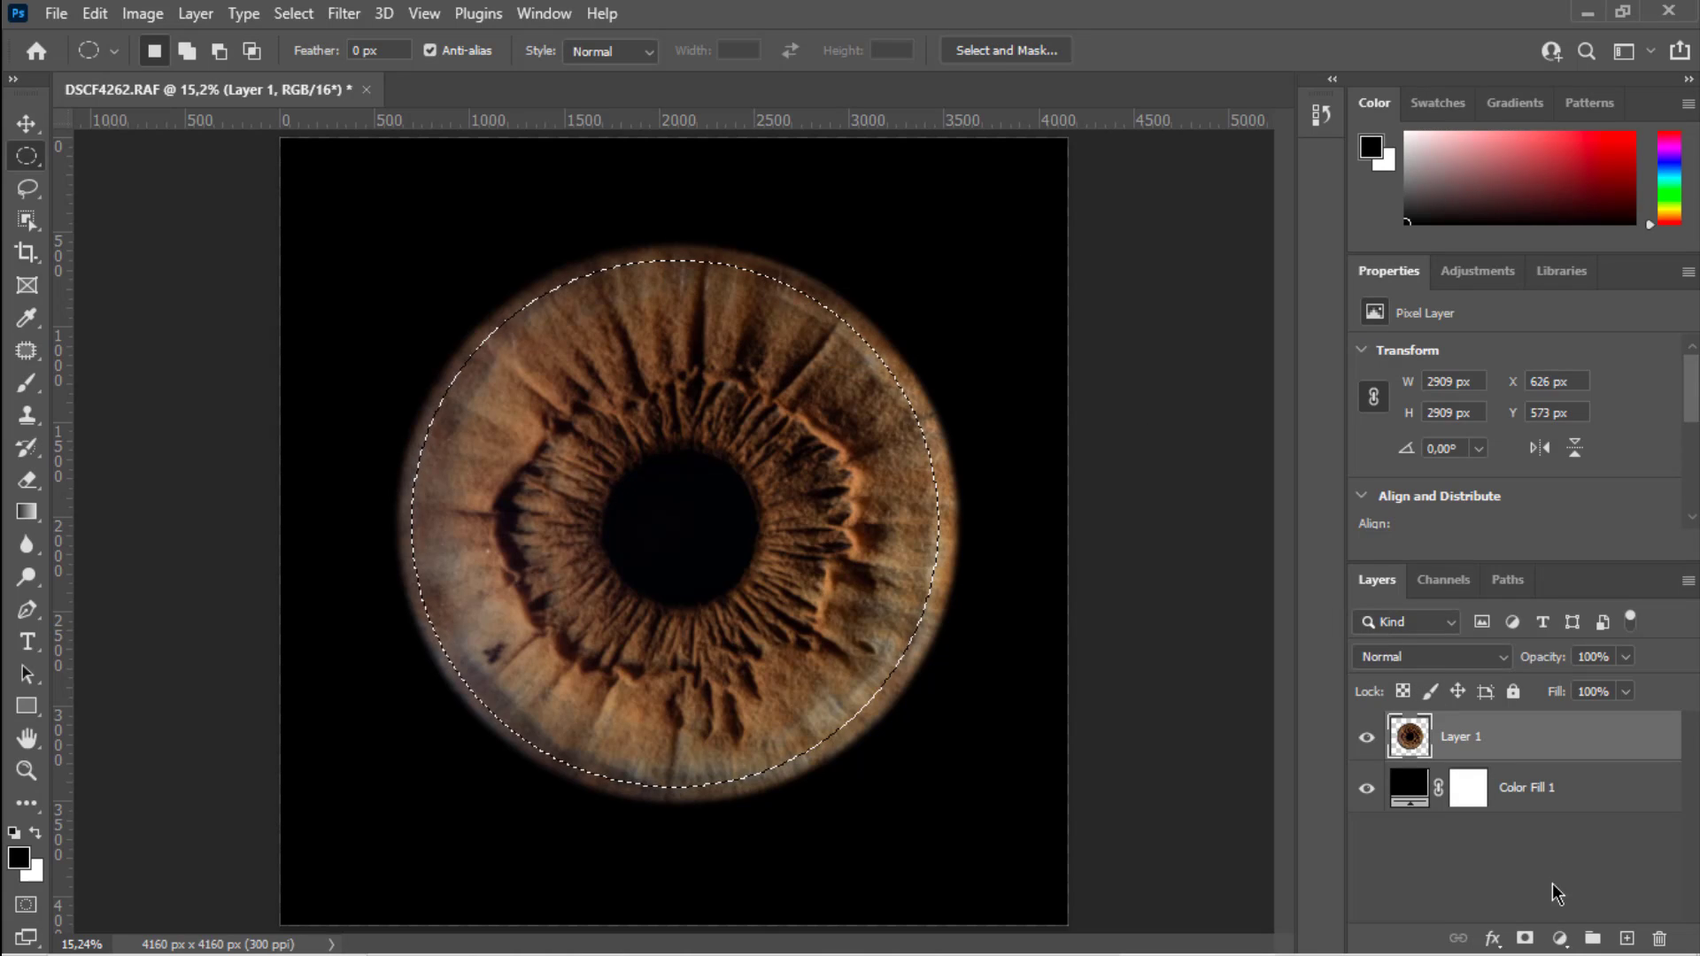
{"action": "left_click", "coordinate": [1526, 940]}
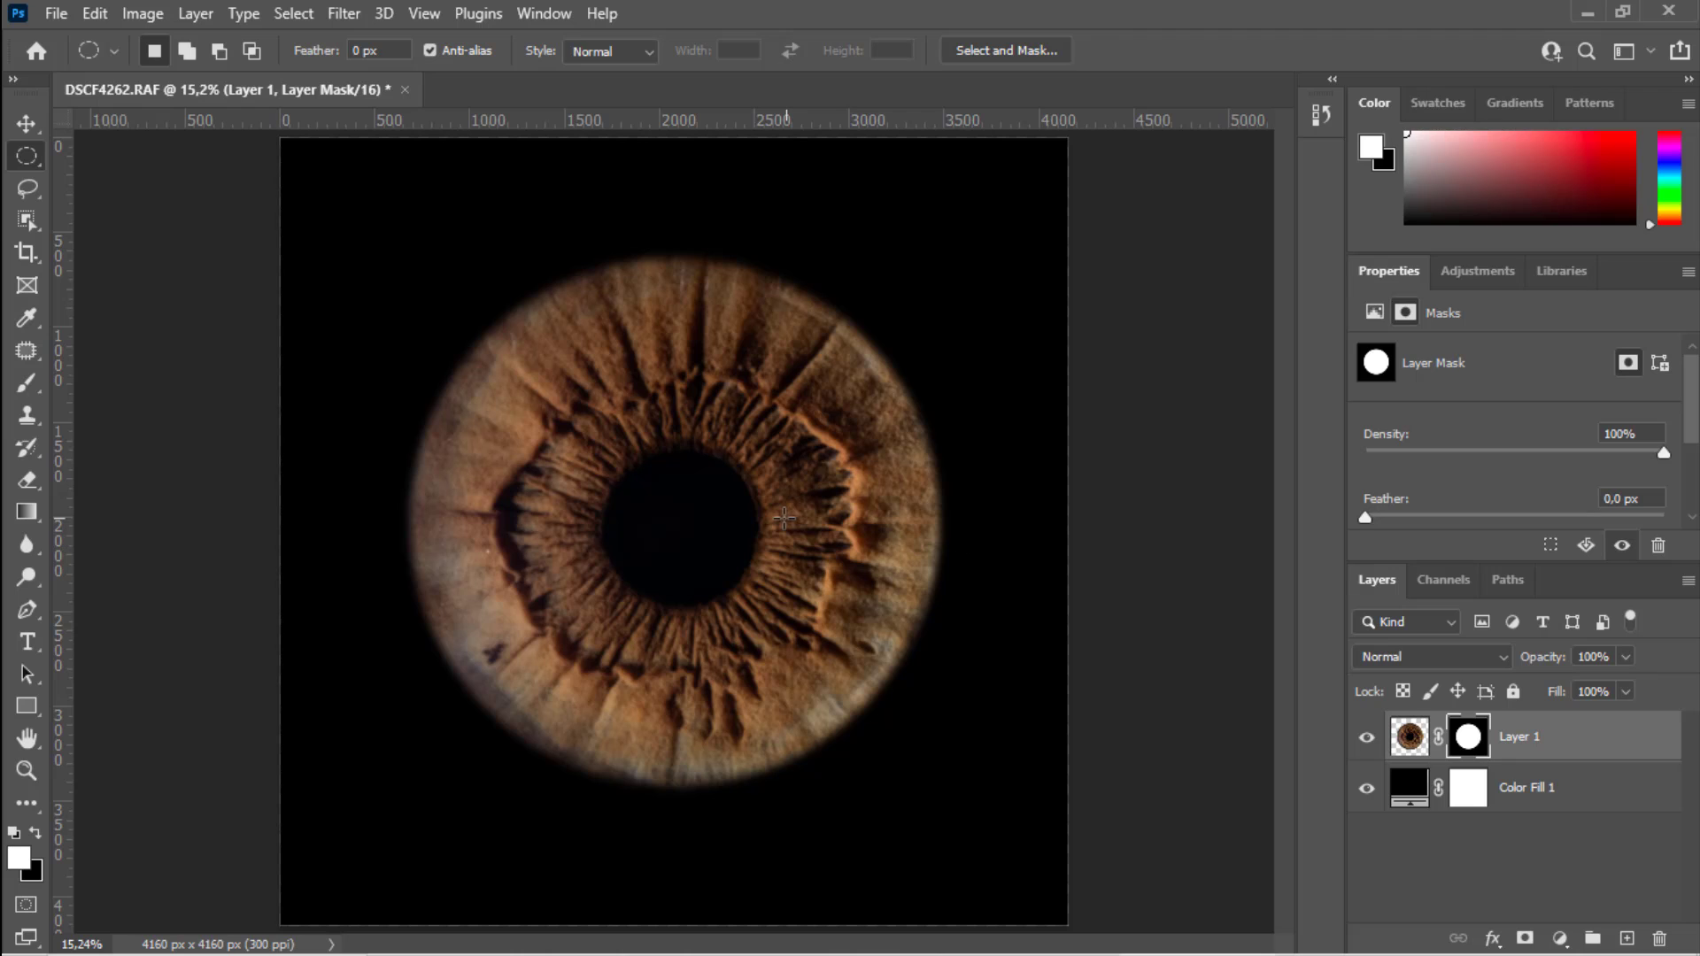
Paint the pupil on the merged layer's image solid black (000000) with a soft 152 px brush at 100% opacity.
{"action": "left_click", "coordinate": [1421, 733]}
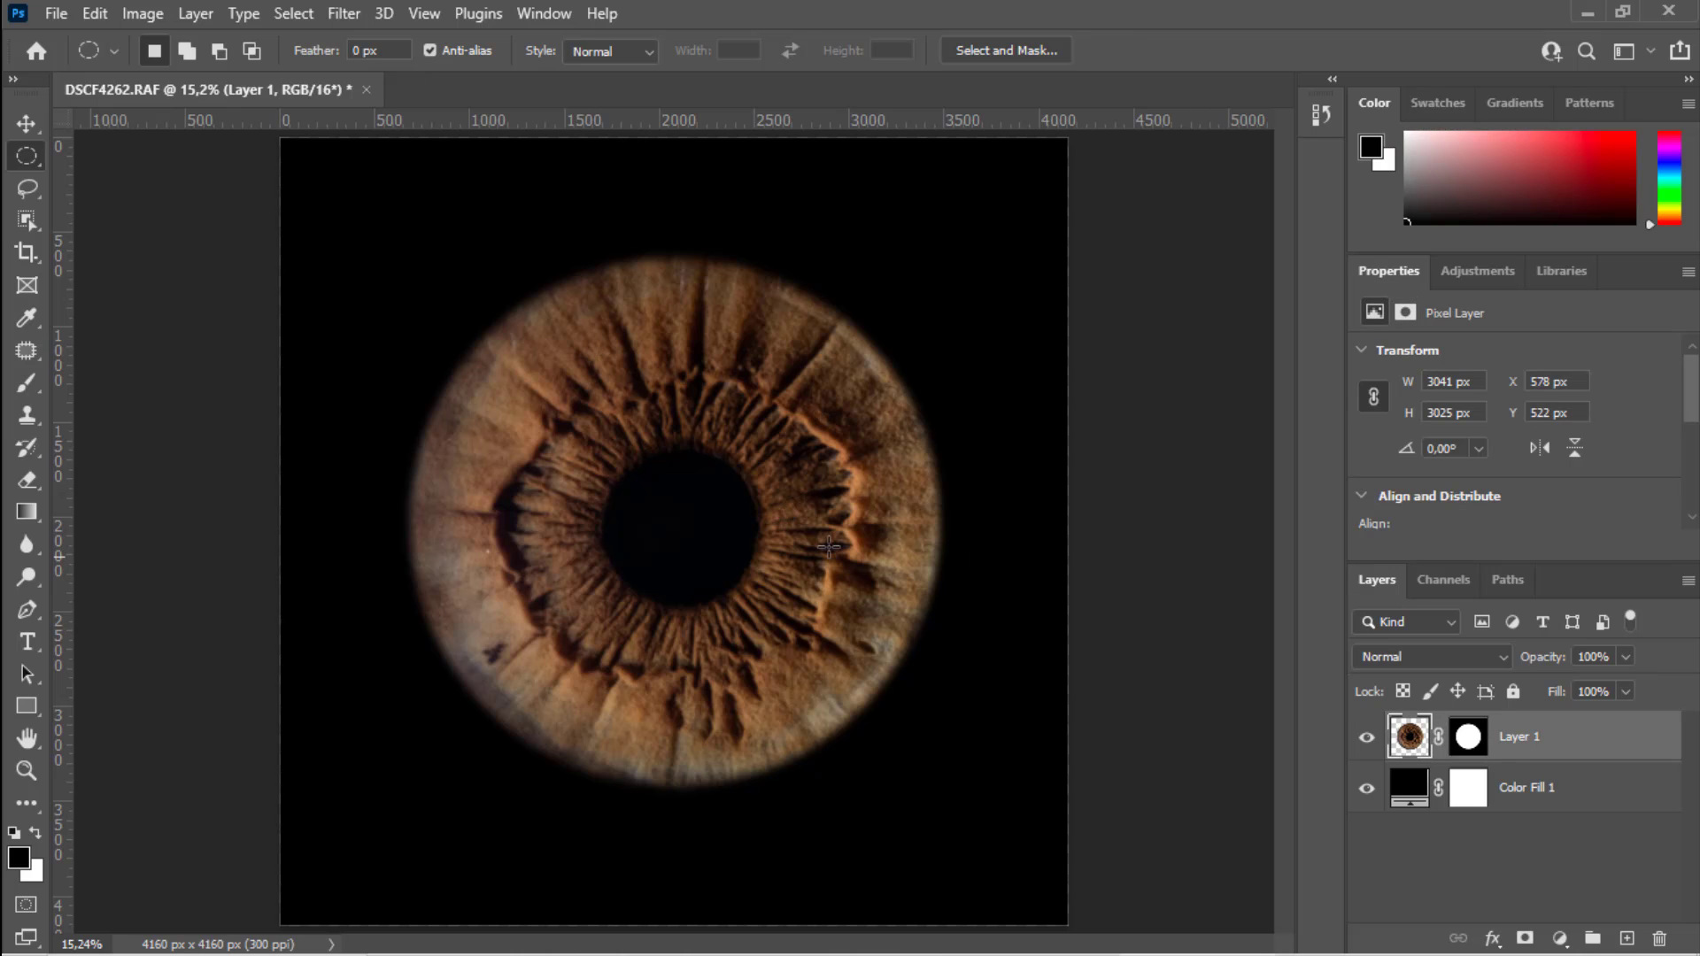
{"action": "key", "text": "z"}
{"action": "left_click_drag", "start_coordinate": [695, 528], "coordinate": [824, 460]}
{"action": "key", "text": "m"}
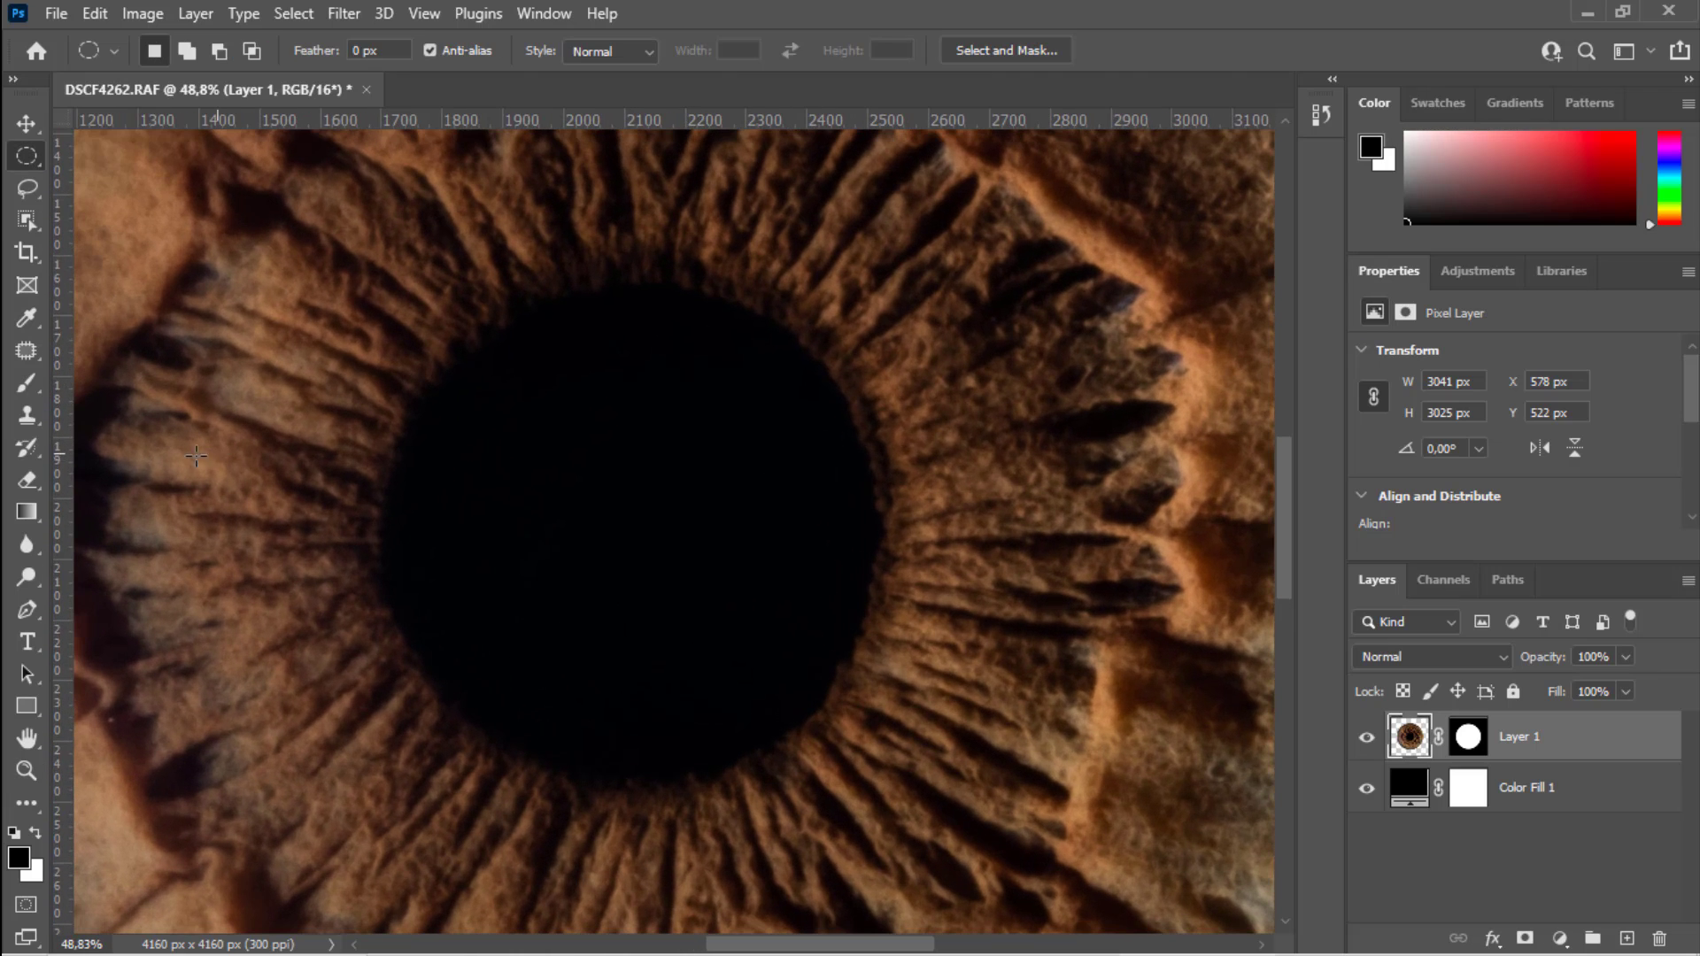
{"action": "left_click", "coordinate": [26, 382]}
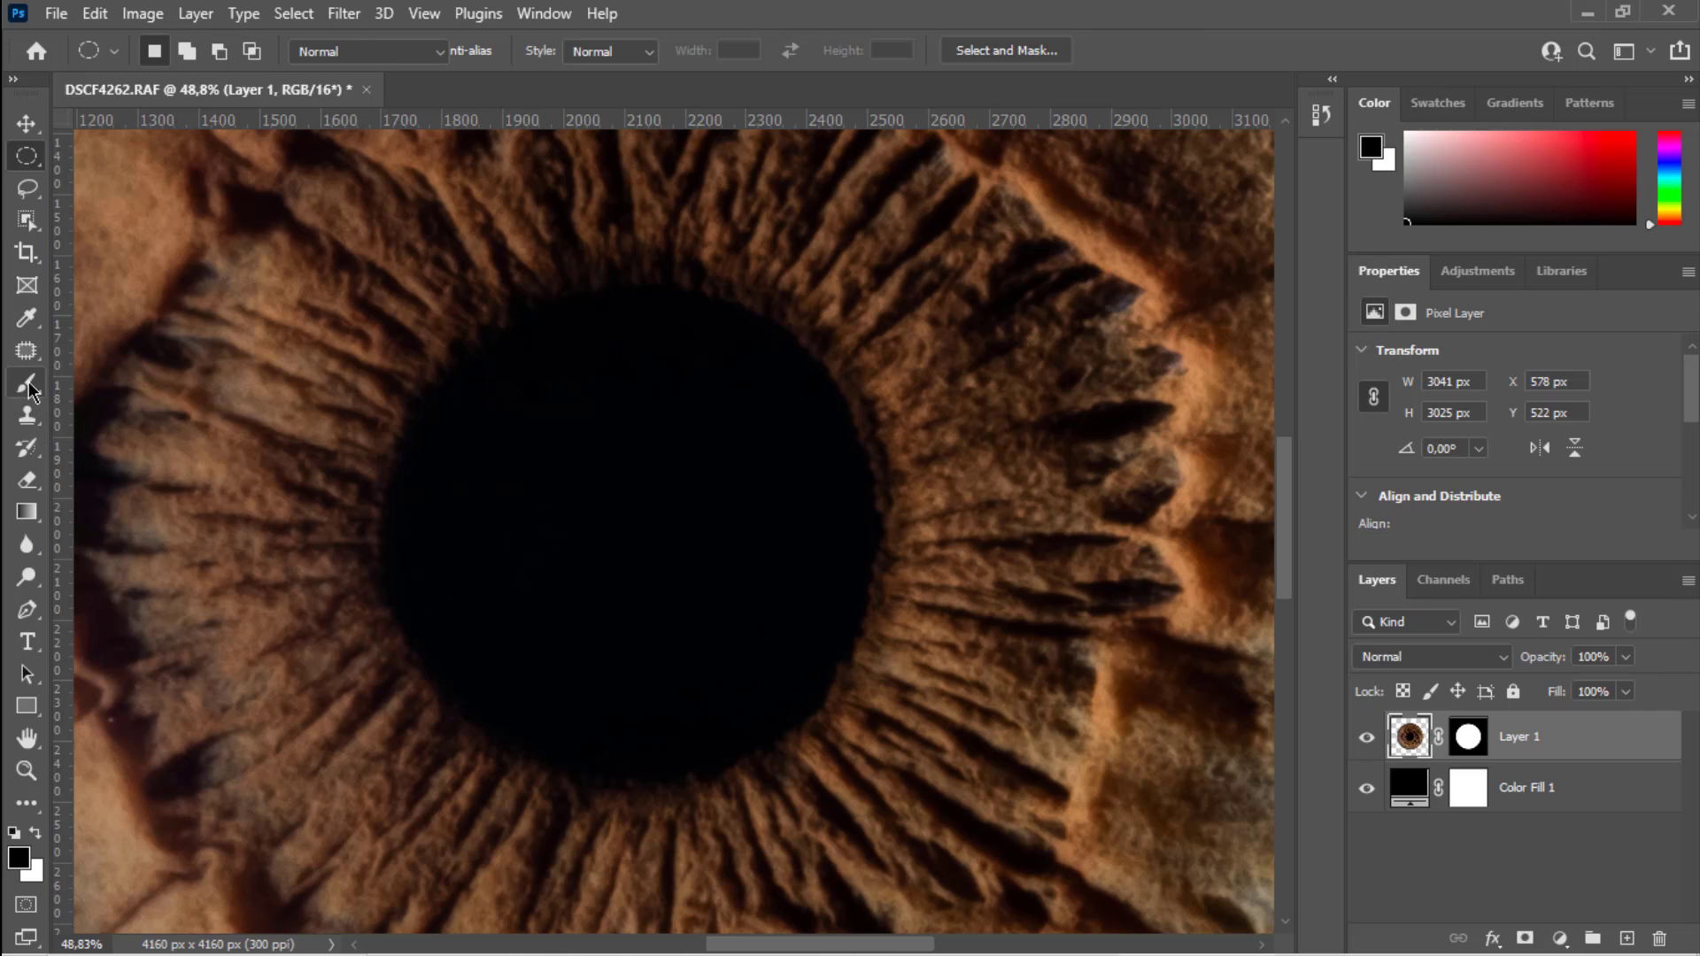
{"action": "left_click_drag", "start_coordinate": [596, 521], "coordinate": [464, 522]}
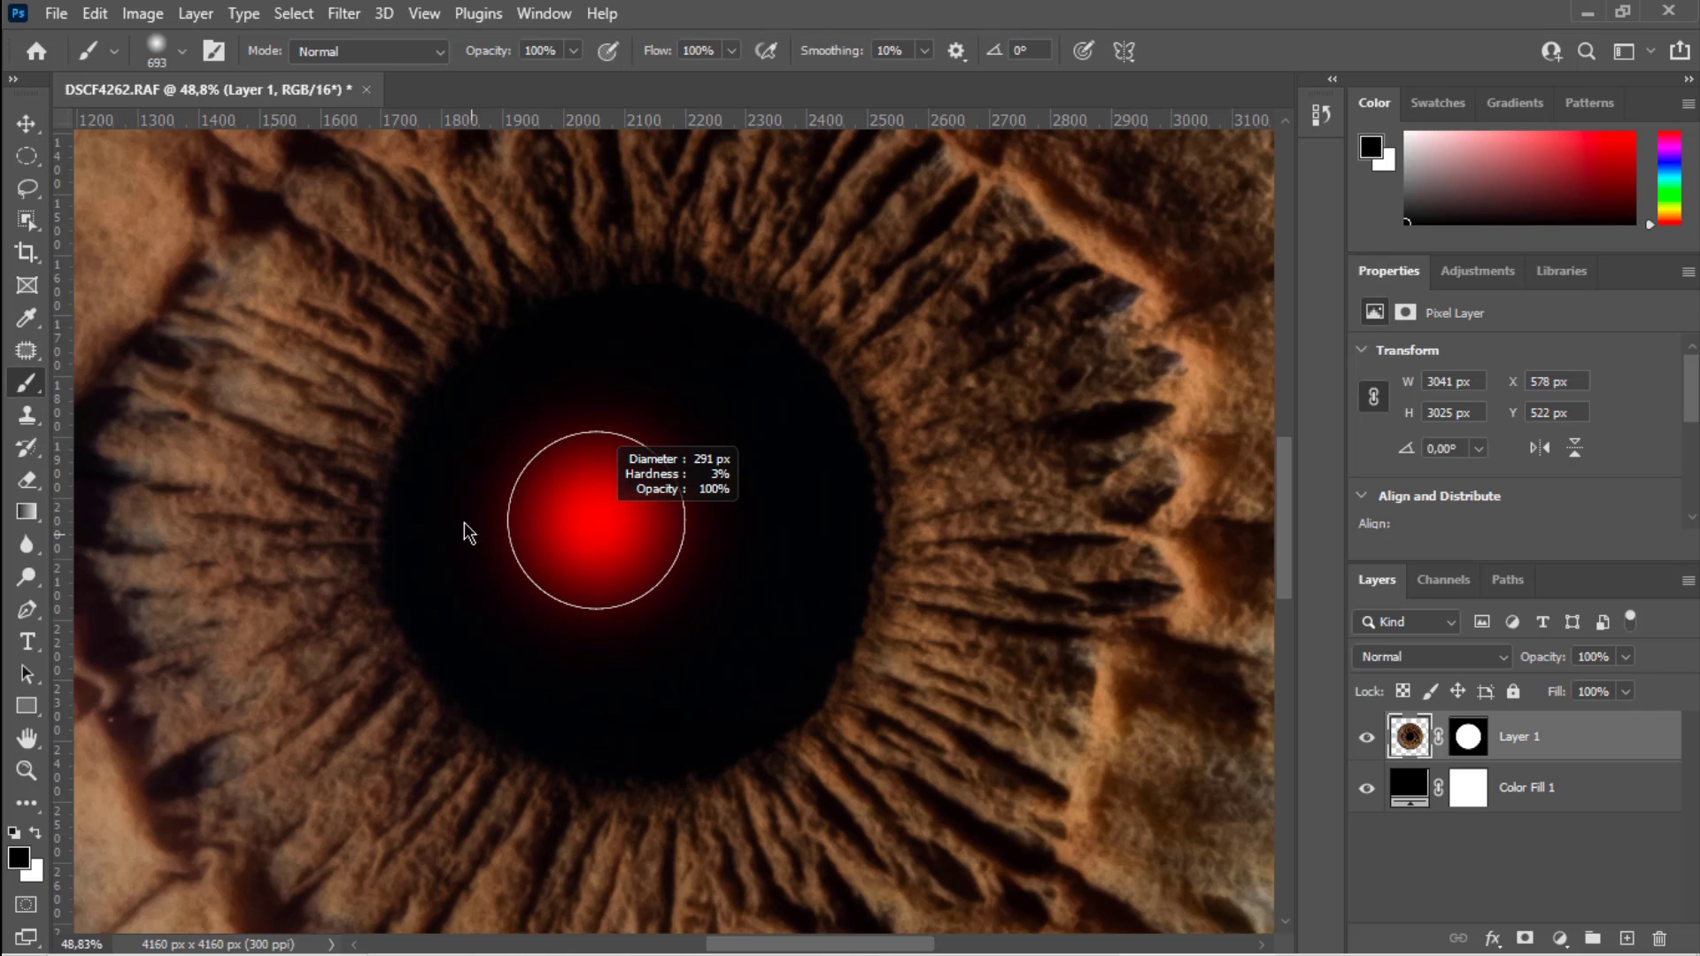
{"action": "left_click_drag", "start_coordinate": [438, 433], "coordinate": [386, 422]}
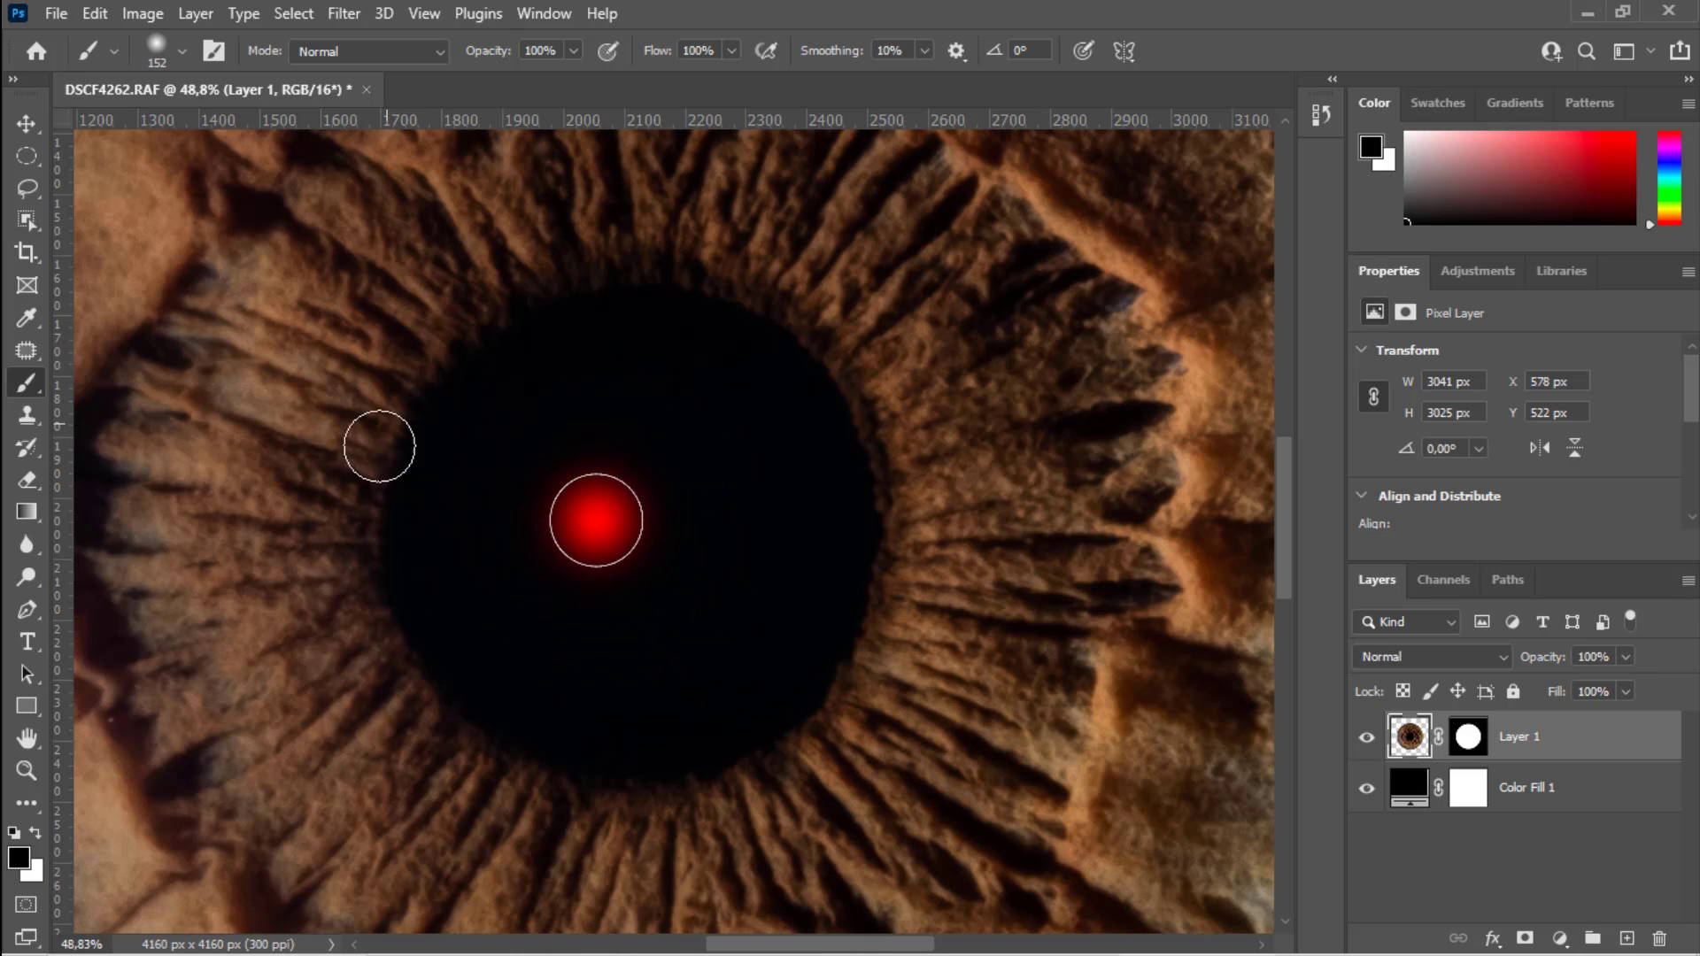
{"action": "left_click", "coordinate": [17, 861]}
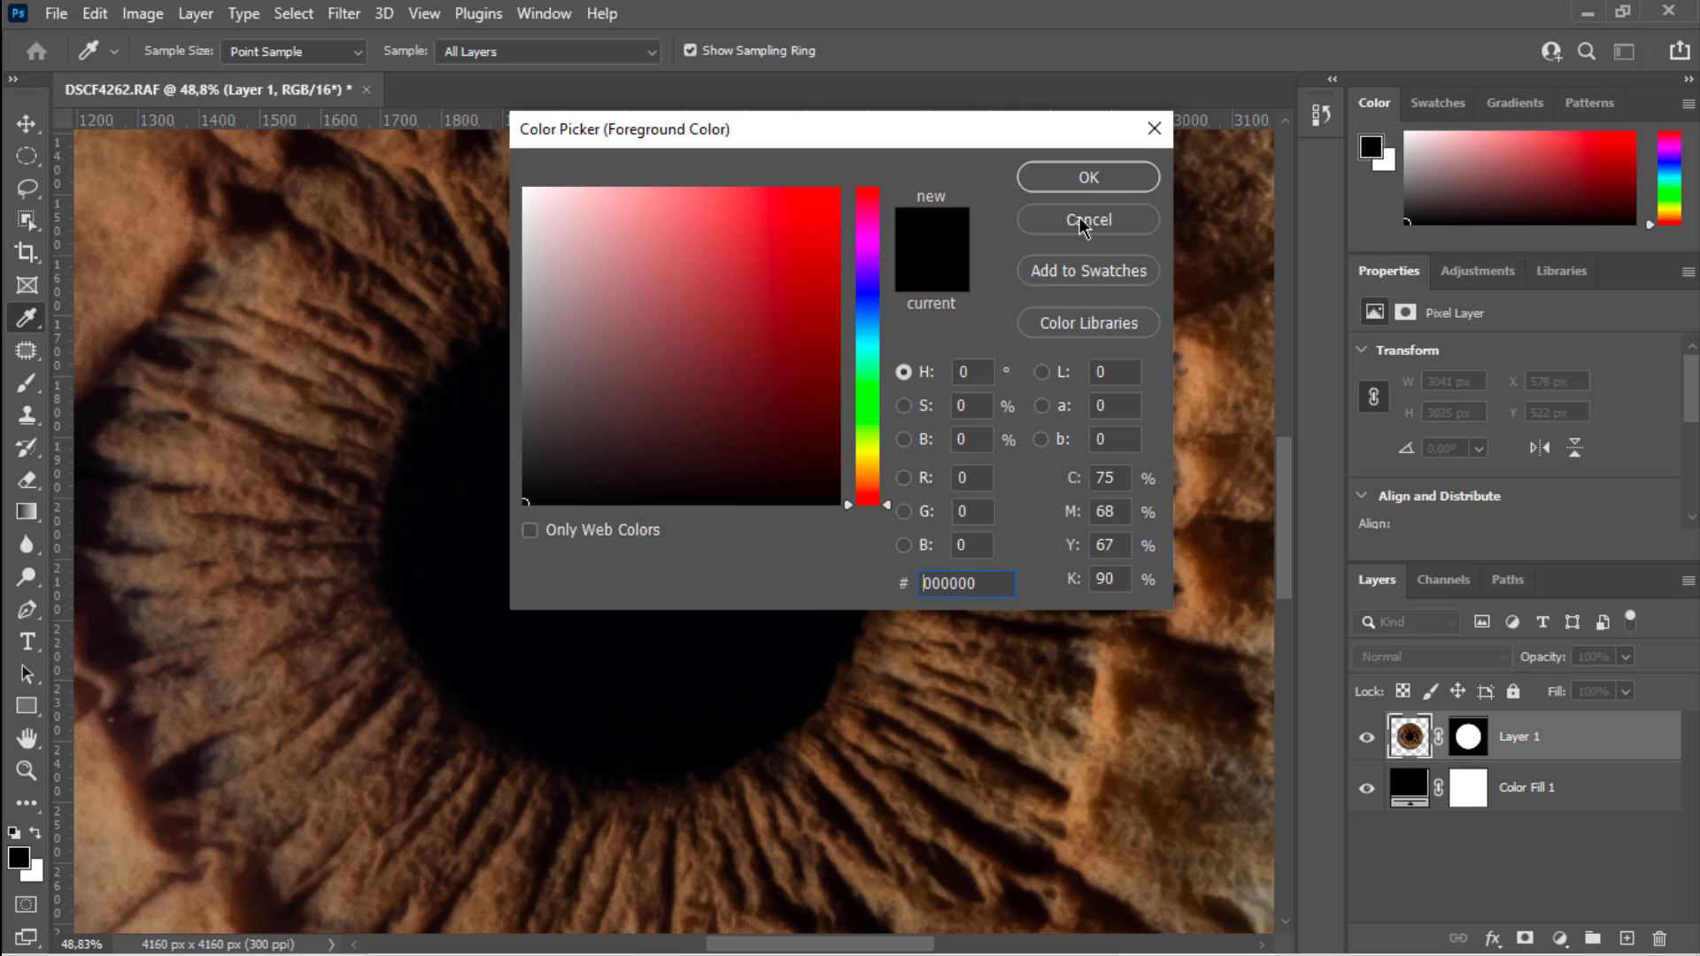
{"action": "left_click", "coordinate": [1101, 178]}
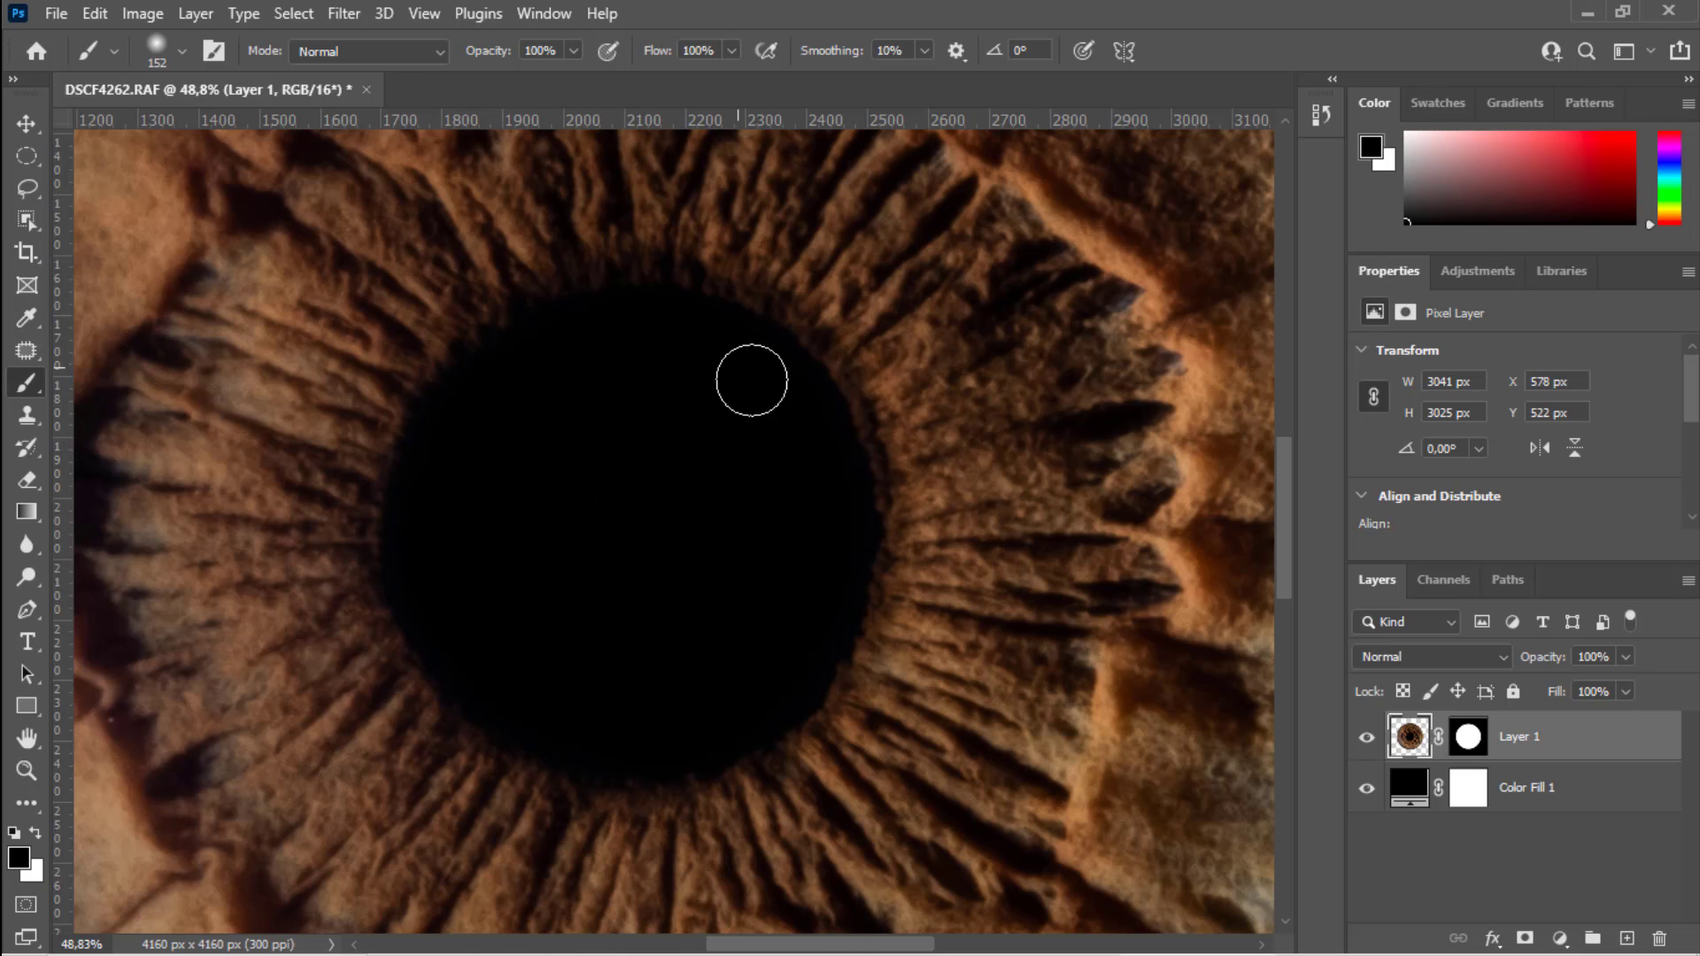
{"action": "left_click_drag", "start_coordinate": [679, 513], "coordinate": [550, 558]}
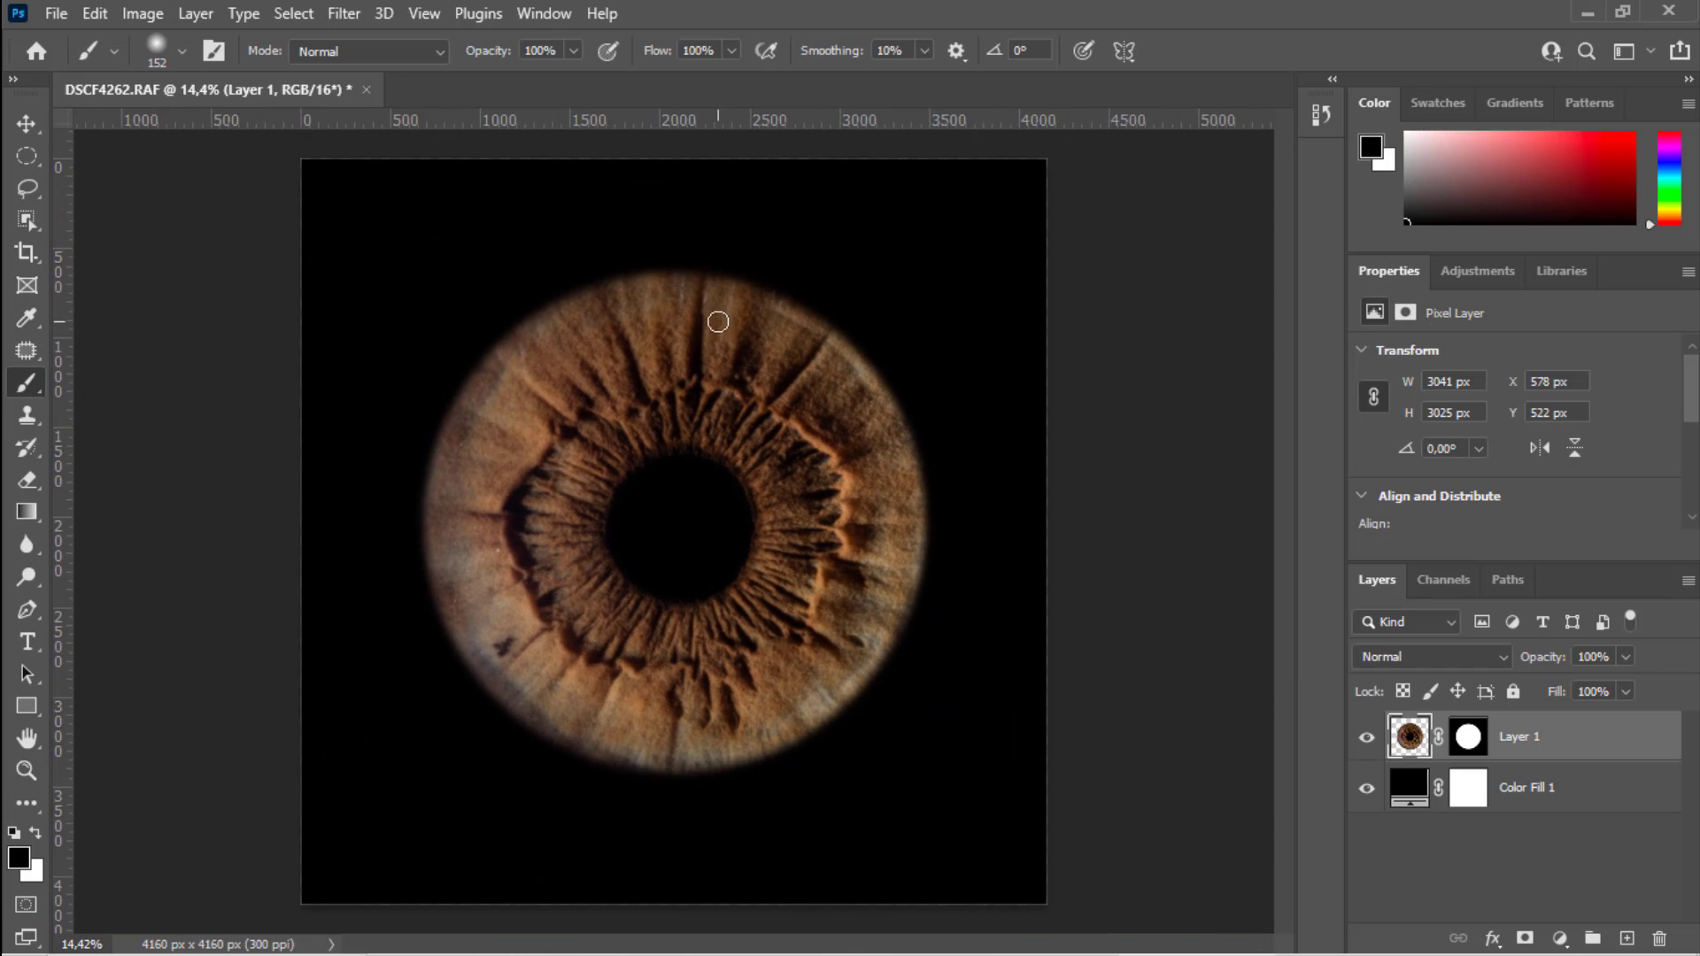
Patch out the white streaks at the iris's upper edge, just left of the dark vertical furrow, using nearby clean texture.
{"action": "left_click_drag", "start_coordinate": [718, 322], "coordinate": [876, 221]}
{"action": "key", "text": "j"}
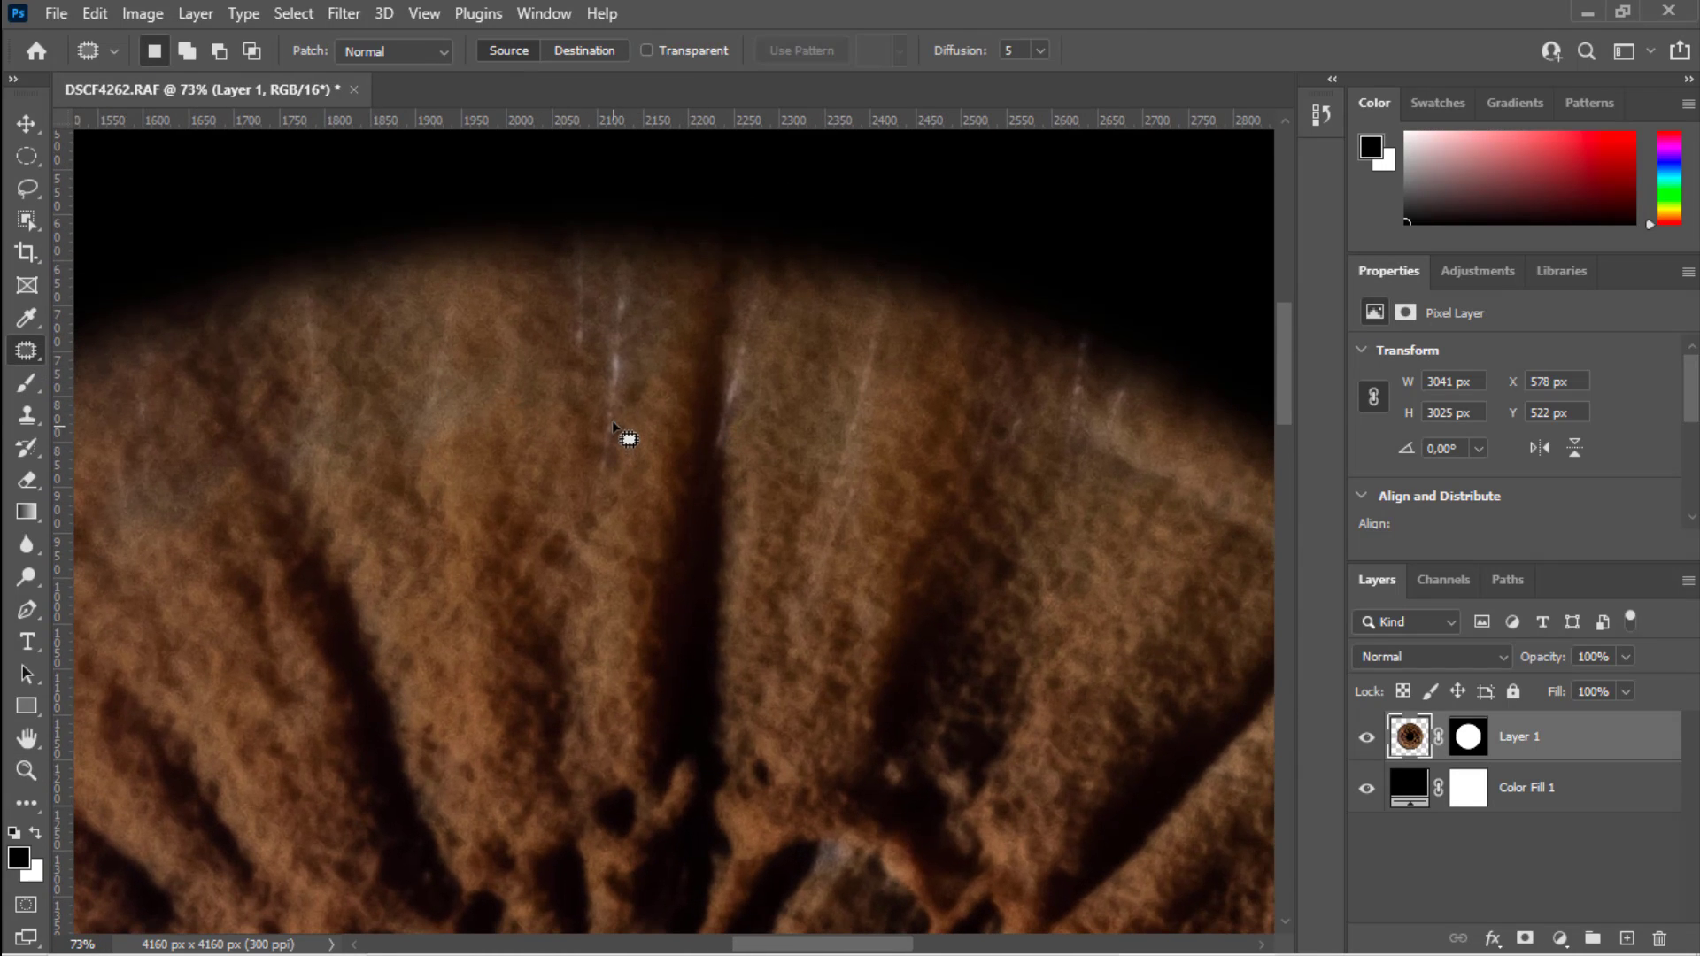
{"action": "left_click_drag", "start_coordinate": [588, 443], "coordinate": [610, 430]}
{"action": "left_click_drag", "start_coordinate": [610, 407], "coordinate": [639, 414]}
{"action": "mouse_move", "coordinate": [560, 348]}
{"action": "left_mouse_down"}
{"action": "mouse_move", "coordinate": [575, 371]}
{"action": "mouse_move", "coordinate": [597, 326]}
{"action": "left_mouse_up"}
{"action": "key", "text": "ctrl+d"}
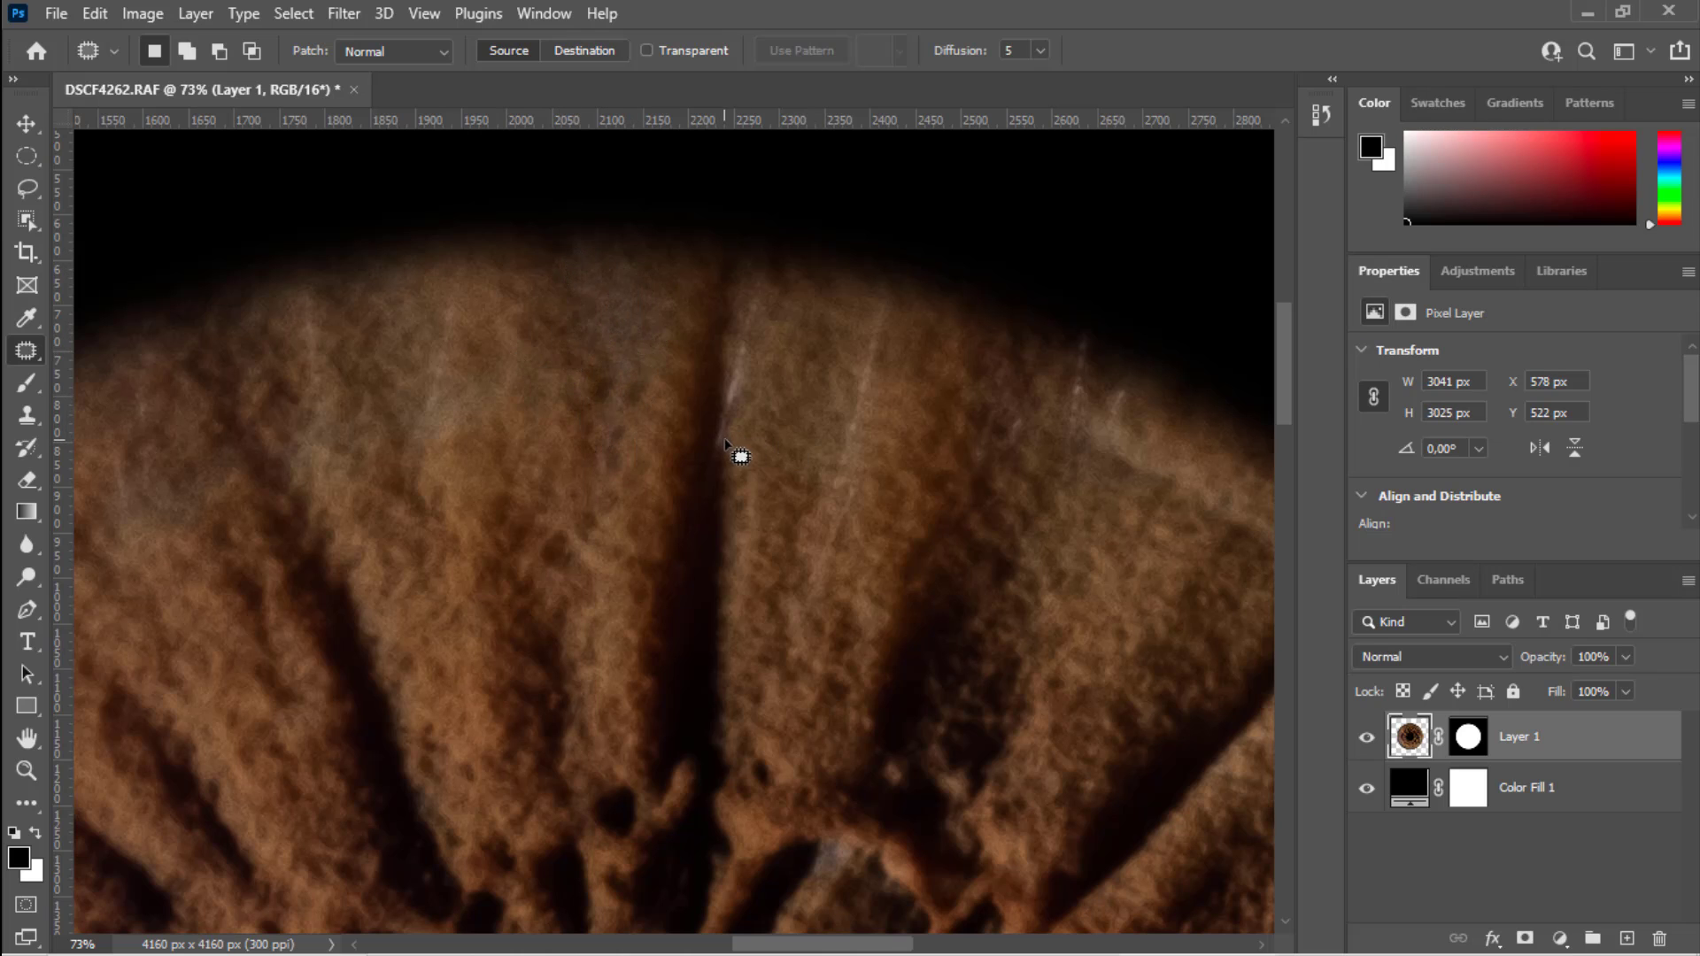
Patch out the white streaks just right of the dark vertical furrow near the iris's upper edge.
{"action": "left_click_drag", "start_coordinate": [760, 366], "coordinate": [836, 334]}
{"action": "mouse_move", "coordinate": [752, 285]}
{"action": "left_mouse_down"}
{"action": "mouse_move", "coordinate": [682, 431]}
{"action": "mouse_move", "coordinate": [697, 495]}
{"action": "left_mouse_up"}
{"action": "mouse_move", "coordinate": [706, 434]}
{"action": "left_mouse_down"}
{"action": "mouse_move", "coordinate": [719, 572]}
{"action": "mouse_move", "coordinate": [728, 561]}
{"action": "left_mouse_up"}
{"action": "key", "text": "ctrl+d"}
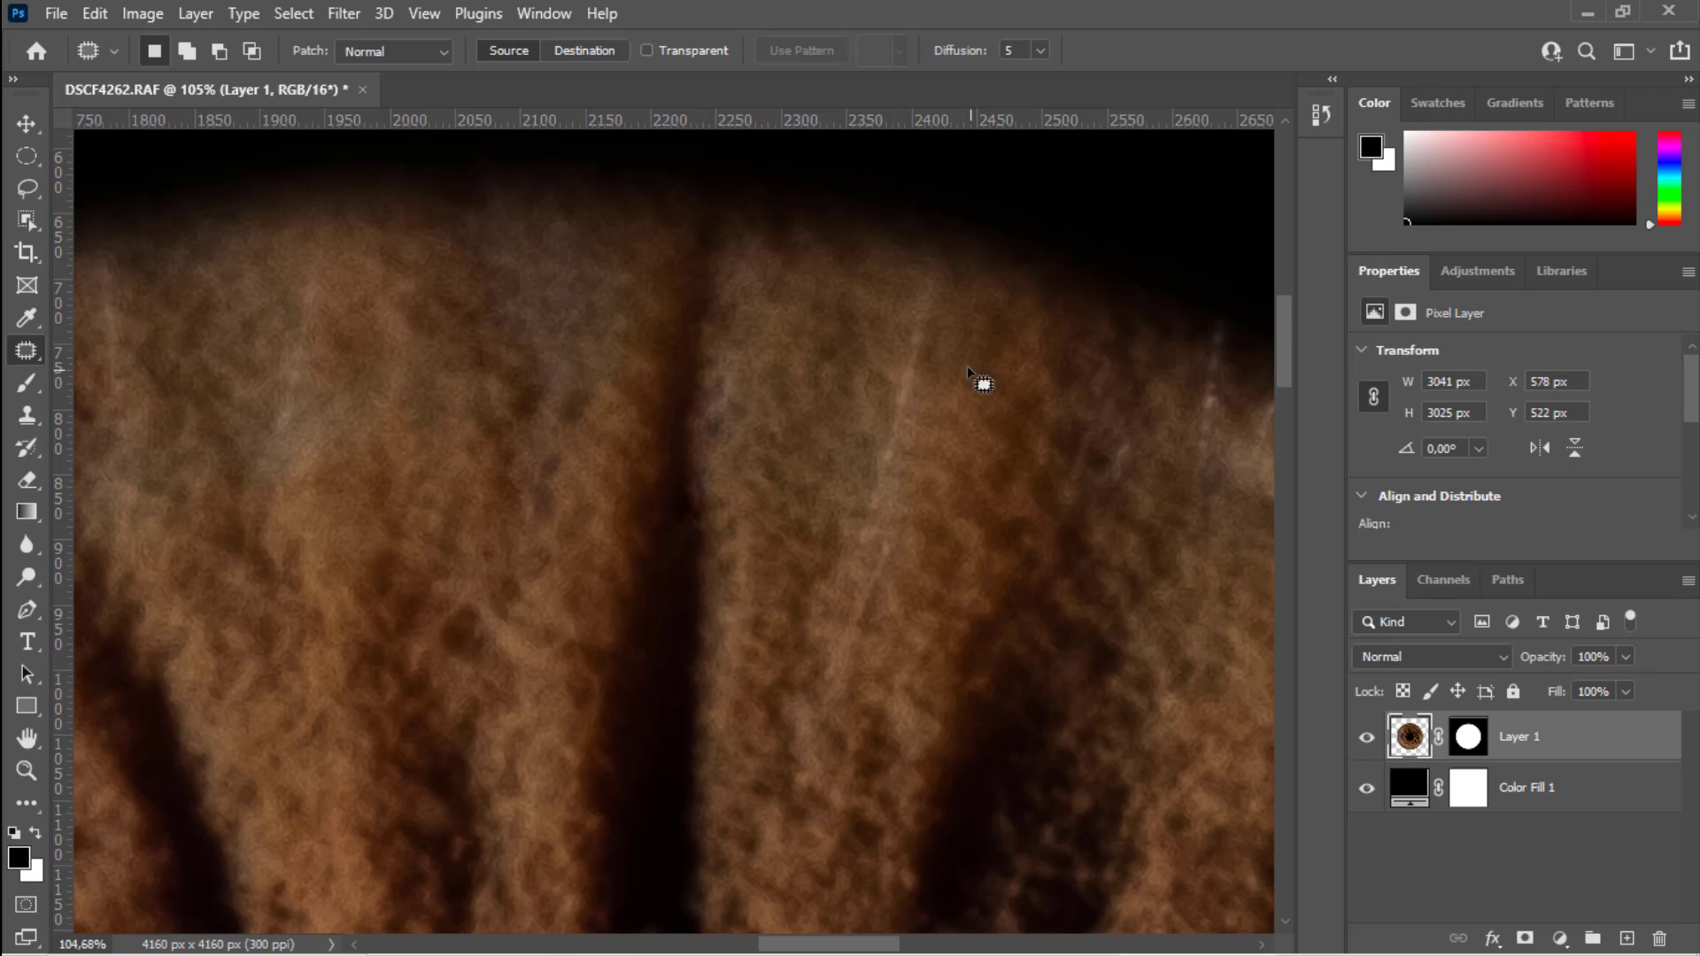
{"action": "mouse_move", "coordinate": [859, 432]}
{"action": "left_mouse_down"}
{"action": "mouse_move", "coordinate": [842, 478]}
{"action": "mouse_move", "coordinate": [1067, 434]}
{"action": "left_mouse_up"}
{"action": "key", "text": "ctrl+d"}
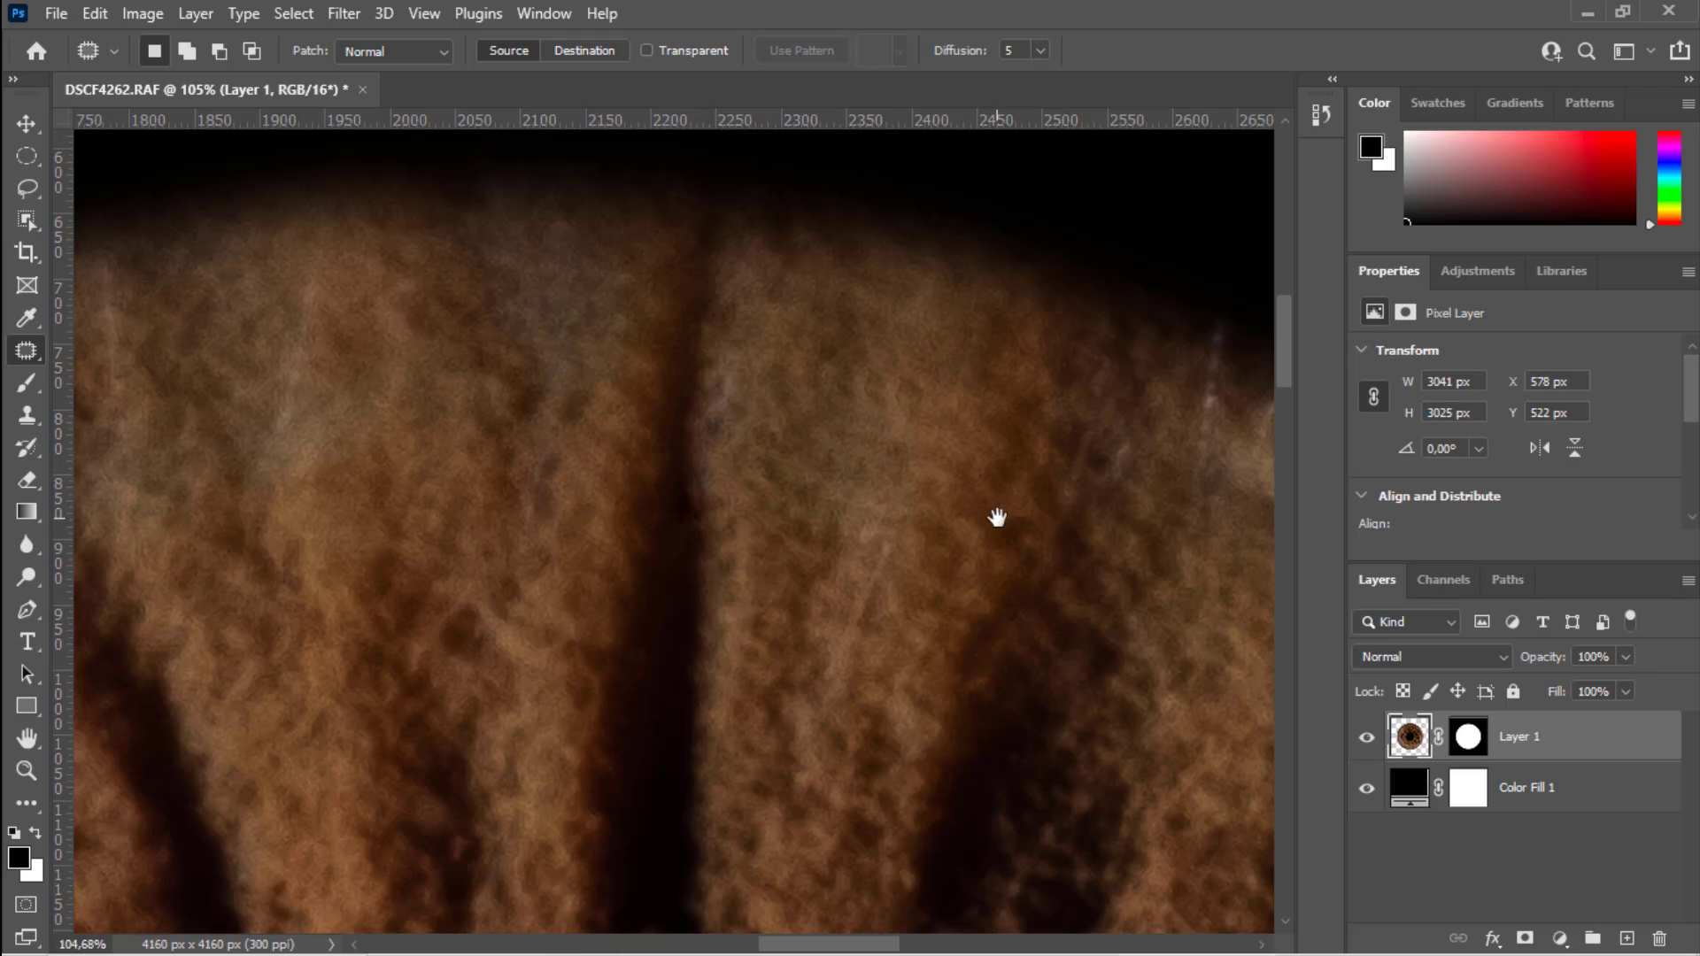
Patch out the remaining light streaks along the iris's upper-right edge with adjacent clean texture.
{"action": "left_click_drag", "start_coordinate": [998, 517], "coordinate": [703, 452]}
{"action": "mouse_move", "coordinate": [942, 341]}
{"action": "left_mouse_down"}
{"action": "mouse_move", "coordinate": [899, 415]}
{"action": "mouse_move", "coordinate": [942, 354]}
{"action": "left_mouse_up"}
{"action": "left_click_drag", "start_coordinate": [919, 371], "coordinate": [1022, 407]}
{"action": "mouse_move", "coordinate": [999, 352]}
{"action": "left_mouse_down"}
{"action": "mouse_move", "coordinate": [1013, 417]}
{"action": "mouse_move", "coordinate": [1005, 315]}
{"action": "left_mouse_up"}
{"action": "key", "text": "Return"}
{"action": "mouse_move", "coordinate": [884, 260]}
{"action": "left_mouse_down"}
{"action": "mouse_move", "coordinate": [960, 330]}
{"action": "mouse_move", "coordinate": [837, 272]}
{"action": "mouse_move", "coordinate": [972, 277]}
{"action": "mouse_move", "coordinate": [1077, 463]}
{"action": "left_mouse_up"}
{"action": "key", "text": "ctrl+d"}
{"action": "key", "text": "ctrl+d"}
Patch out further light marks across the iris surface, replacing each with clean texture sampled nearby.
{"action": "left_click_drag", "start_coordinate": [789, 708], "coordinate": [972, 743]}
{"action": "left_click_drag", "start_coordinate": [764, 514], "coordinate": [634, 569]}
{"action": "left_click_drag", "start_coordinate": [390, 764], "coordinate": [577, 611]}
{"action": "mouse_move", "coordinate": [507, 602]}
{"action": "left_mouse_down"}
{"action": "mouse_move", "coordinate": [453, 615]}
{"action": "mouse_move", "coordinate": [542, 662]}
{"action": "left_mouse_up"}
{"action": "mouse_move", "coordinate": [499, 629]}
{"action": "left_mouse_down"}
{"action": "mouse_move", "coordinate": [592, 559]}
{"action": "mouse_move", "coordinate": [414, 695]}
{"action": "left_mouse_up"}
{"action": "key", "text": "ctrl+d"}
{"action": "left_click_drag", "start_coordinate": [678, 797], "coordinate": [780, 602]}
{"action": "mouse_move", "coordinate": [649, 484]}
{"action": "left_mouse_down"}
{"action": "mouse_move", "coordinate": [634, 543]}
{"action": "mouse_move", "coordinate": [707, 525]}
{"action": "left_mouse_up"}
{"action": "left_click_drag", "start_coordinate": [629, 484], "coordinate": [602, 404]}
{"action": "key", "text": "ctrl+d"}
Patch out the upper bright specks in the grey-brown outer zone on the iris's left side.
{"action": "mouse_move", "coordinate": [396, 215]}
{"action": "left_mouse_down"}
{"action": "mouse_move", "coordinate": [358, 224]}
{"action": "mouse_move", "coordinate": [395, 279]}
{"action": "left_mouse_up"}
{"action": "left_click_drag", "start_coordinate": [361, 246], "coordinate": [532, 334]}
{"action": "key", "text": "ctrl+d"}
{"action": "left_click_drag", "start_coordinate": [254, 323], "coordinate": [499, 343]}
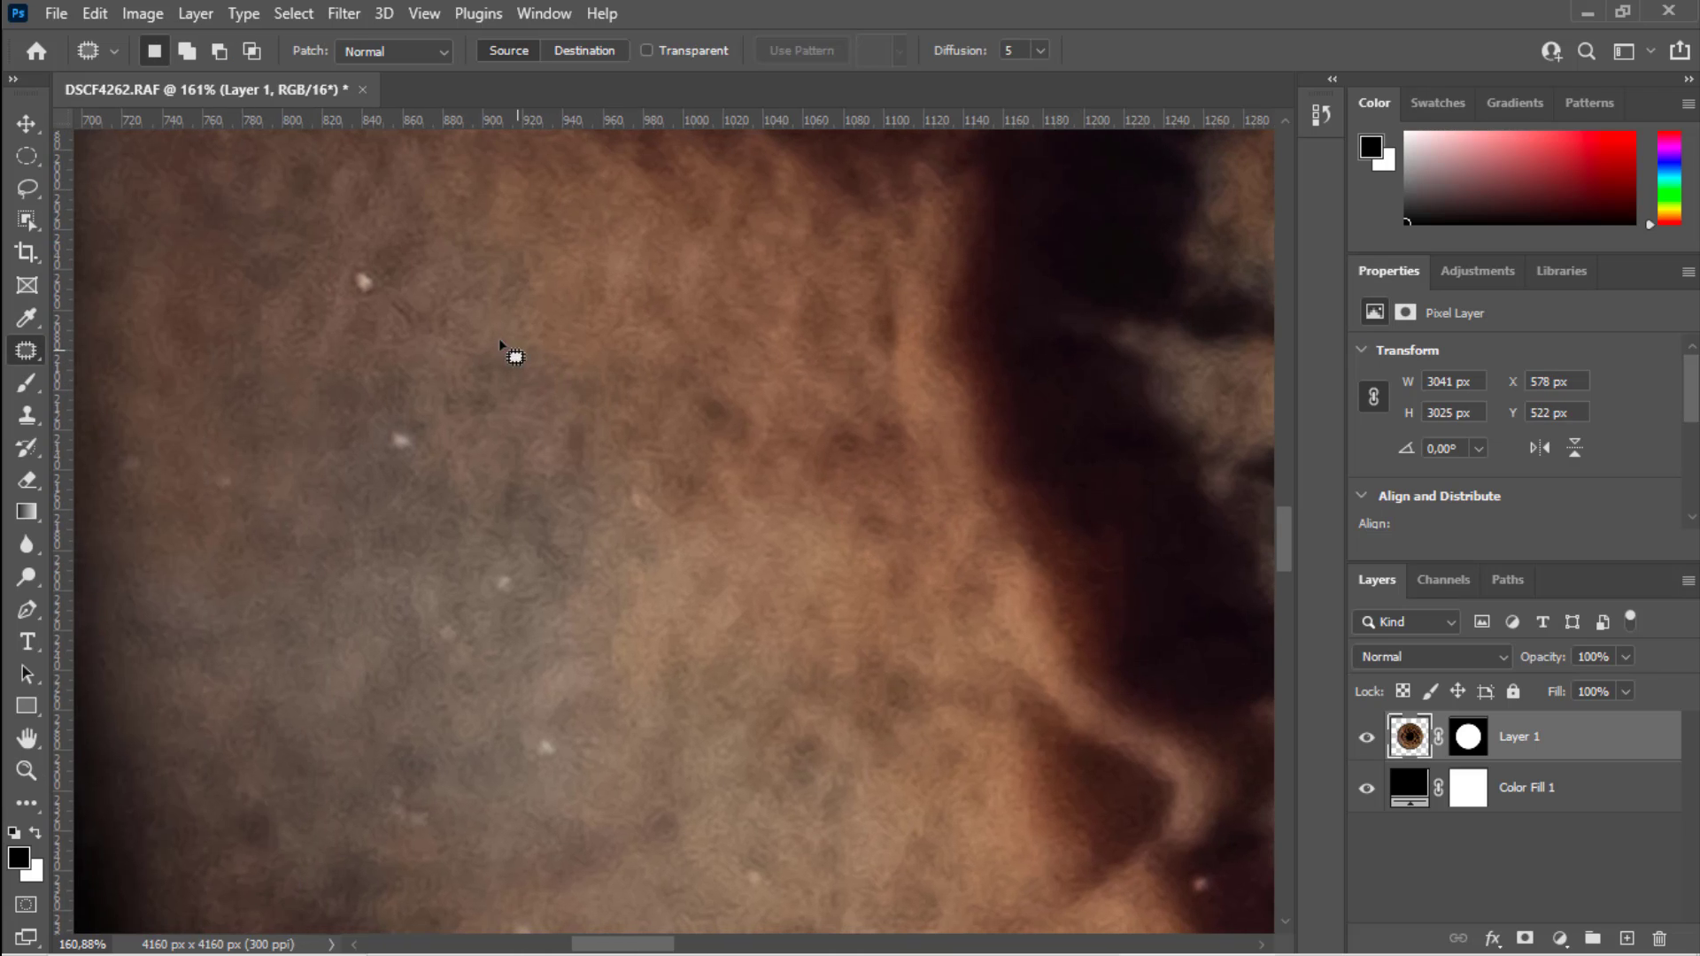
{"action": "left_click_drag", "start_coordinate": [372, 249], "coordinate": [406, 322]}
{"action": "key", "text": "ctrl+d"}
{"action": "left_click_drag", "start_coordinate": [419, 407], "coordinate": [426, 411]}
{"action": "left_click_drag", "start_coordinate": [420, 427], "coordinate": [432, 366]}
{"action": "key", "text": "ctrl+d"}
Patch out the next bright specks farther down the iris's left outer zone.
{"action": "left_click_drag", "start_coordinate": [579, 401], "coordinate": [487, 155]}
{"action": "mouse_move", "coordinate": [432, 315]}
{"action": "left_mouse_down"}
{"action": "mouse_move", "coordinate": [420, 362]}
{"action": "mouse_move", "coordinate": [435, 340]}
{"action": "left_mouse_up"}
{"action": "left_click_drag", "start_coordinate": [423, 340], "coordinate": [528, 339]}
{"action": "key", "text": "ctrl+d"}
{"action": "mouse_move", "coordinate": [1127, 662]}
{"action": "left_mouse_down"}
{"action": "mouse_move", "coordinate": [769, 471]}
{"action": "mouse_move", "coordinate": [757, 503]}
{"action": "left_mouse_up"}
{"action": "key", "text": "ctrl+d"}
{"action": "mouse_move", "coordinate": [494, 499]}
{"action": "left_mouse_down"}
{"action": "mouse_move", "coordinate": [458, 529]}
{"action": "mouse_move", "coordinate": [488, 516]}
{"action": "left_mouse_up"}
{"action": "left_click_drag", "start_coordinate": [481, 510], "coordinate": [495, 439]}
{"action": "key", "text": "ctrl+d"}
Patch out the bright specks in the iris's lower-left zone above the dark pigment spot.
{"action": "left_click_drag", "start_coordinate": [563, 520], "coordinate": [413, 554]}
{"action": "left_click_drag", "start_coordinate": [354, 572], "coordinate": [427, 478]}
{"action": "key", "text": "j"}
{"action": "left_click_drag", "start_coordinate": [400, 534], "coordinate": [414, 553]}
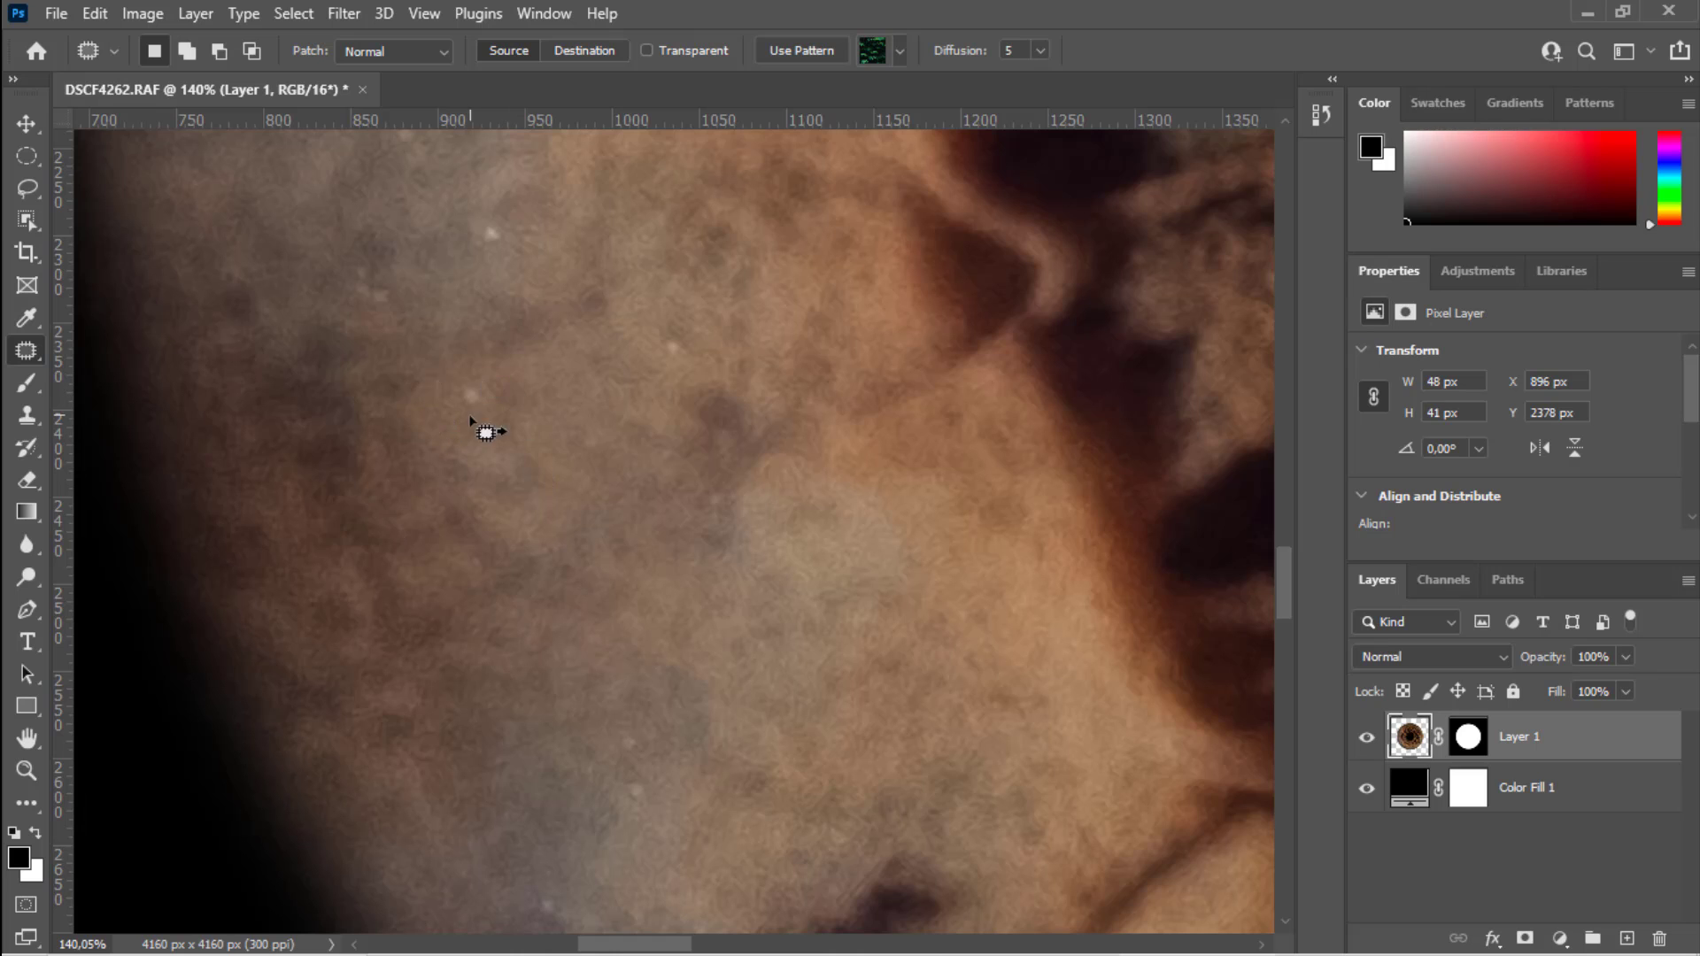
{"action": "left_click_drag", "start_coordinate": [412, 304], "coordinate": [365, 257]}
{"action": "left_click_drag", "start_coordinate": [486, 246], "coordinate": [532, 288]}
{"action": "key", "text": "ctrl+d"}
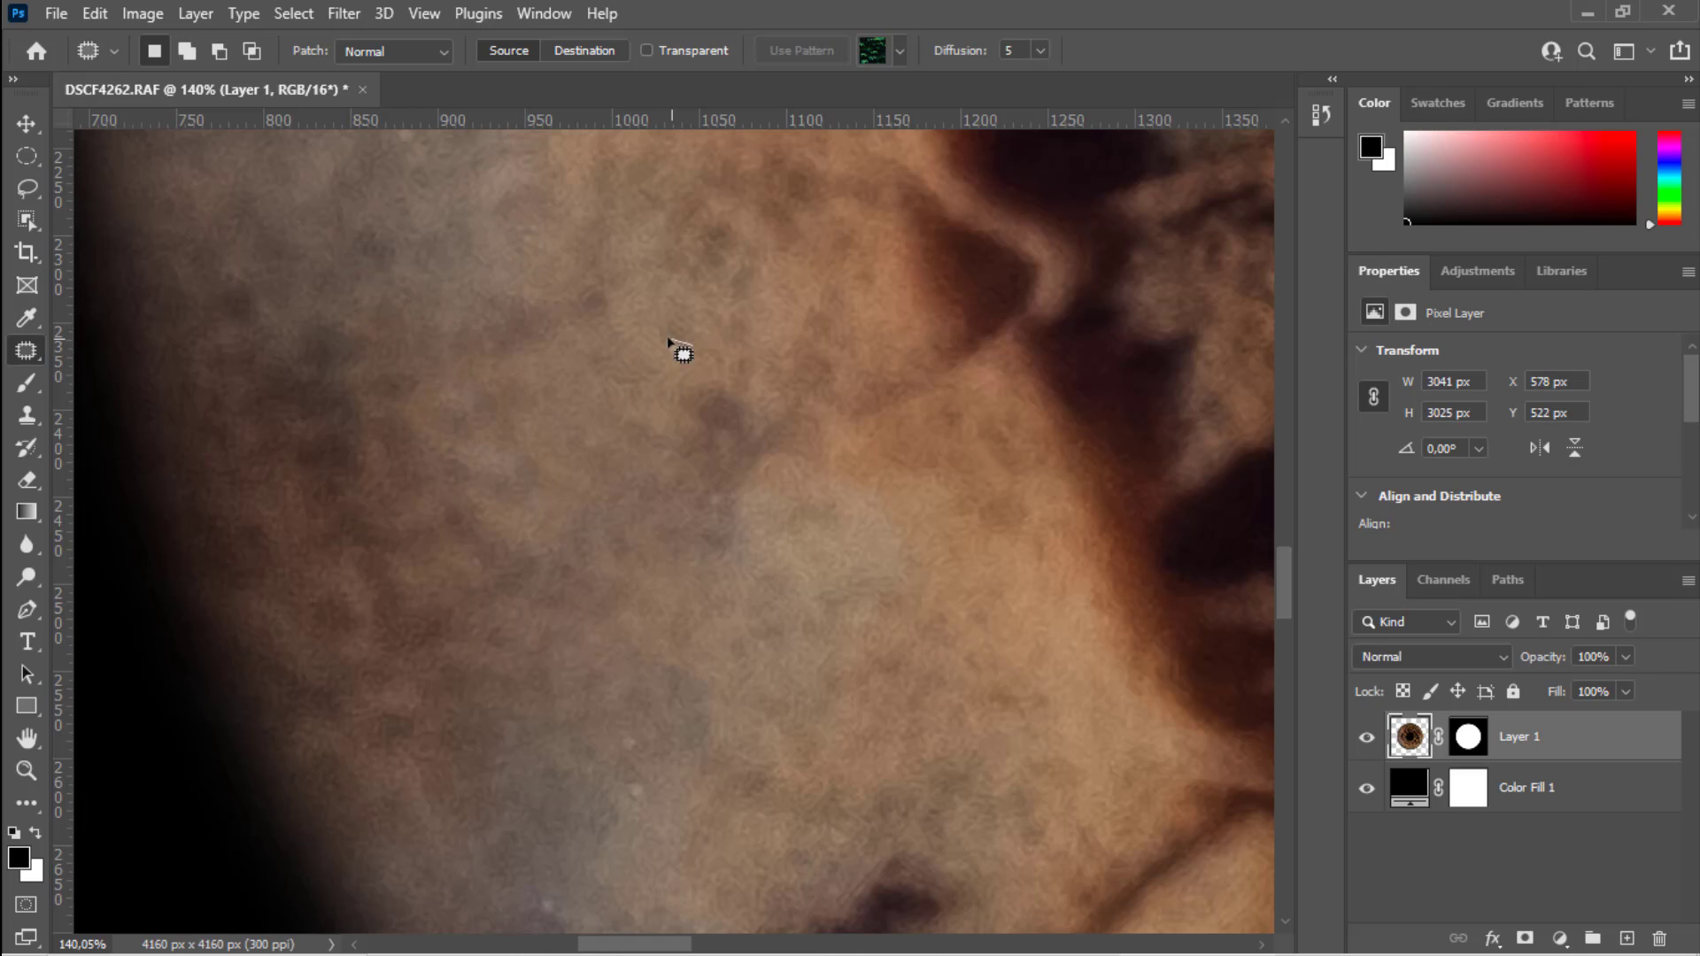
{"action": "left_click_drag", "start_coordinate": [670, 340], "coordinate": [698, 381]}
{"action": "key", "text": "ctrl+d"}
Patch out the white specks in the bluish area beside and below the dark pigment spot at the iris's lower left.
{"action": "key", "text": "z"}
{"action": "left_click_drag", "start_coordinate": [712, 439], "coordinate": [611, 454]}
{"action": "left_click_drag", "start_coordinate": [818, 624], "coordinate": [877, 623]}
{"action": "key", "text": "j"}
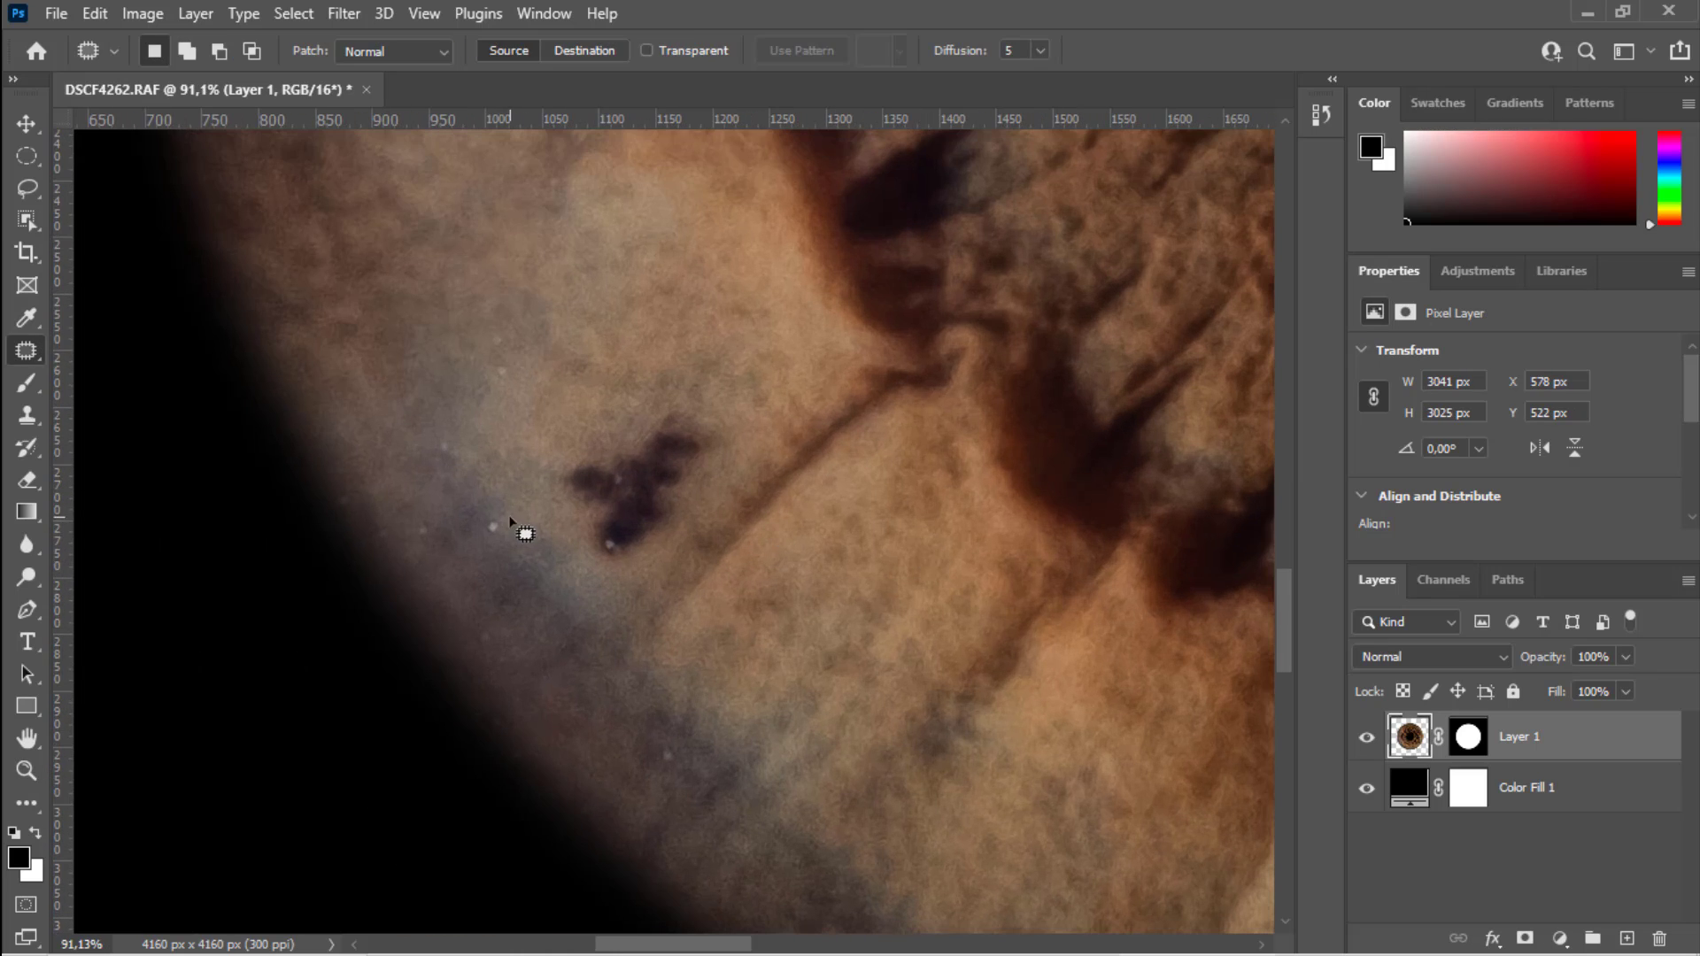
{"action": "left_click_drag", "start_coordinate": [492, 507], "coordinate": [516, 542]}
{"action": "mouse_move", "coordinate": [517, 365]}
{"action": "left_mouse_down"}
{"action": "mouse_move", "coordinate": [459, 373]}
{"action": "mouse_move", "coordinate": [530, 395]}
{"action": "left_mouse_up"}
{"action": "left_click_drag", "start_coordinate": [507, 375], "coordinate": [498, 501]}
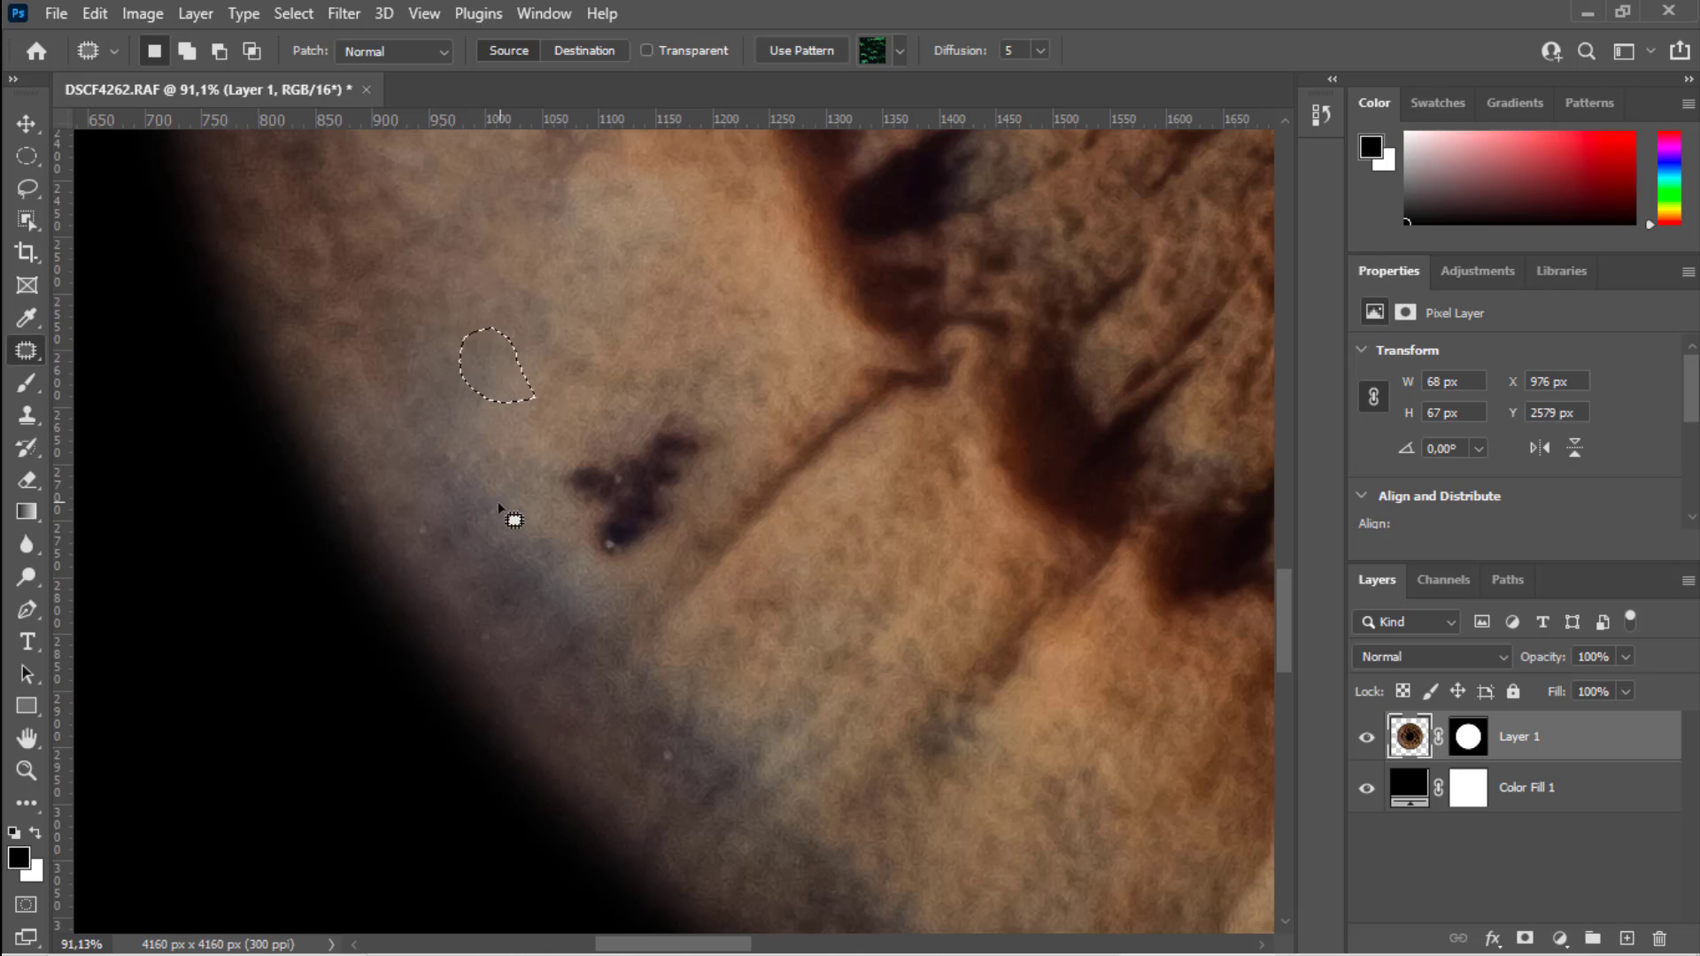
{"action": "key", "text": "ctrl+d"}
{"action": "mouse_move", "coordinate": [406, 531]}
{"action": "left_mouse_down"}
{"action": "mouse_move", "coordinate": [430, 547]}
{"action": "mouse_move", "coordinate": [410, 545]}
{"action": "left_mouse_up"}
{"action": "left_click_drag", "start_coordinate": [425, 534], "coordinate": [513, 568]}
{"action": "key", "text": "ctrl+d"}
{"action": "left_click_drag", "start_coordinate": [706, 751], "coordinate": [706, 750]}
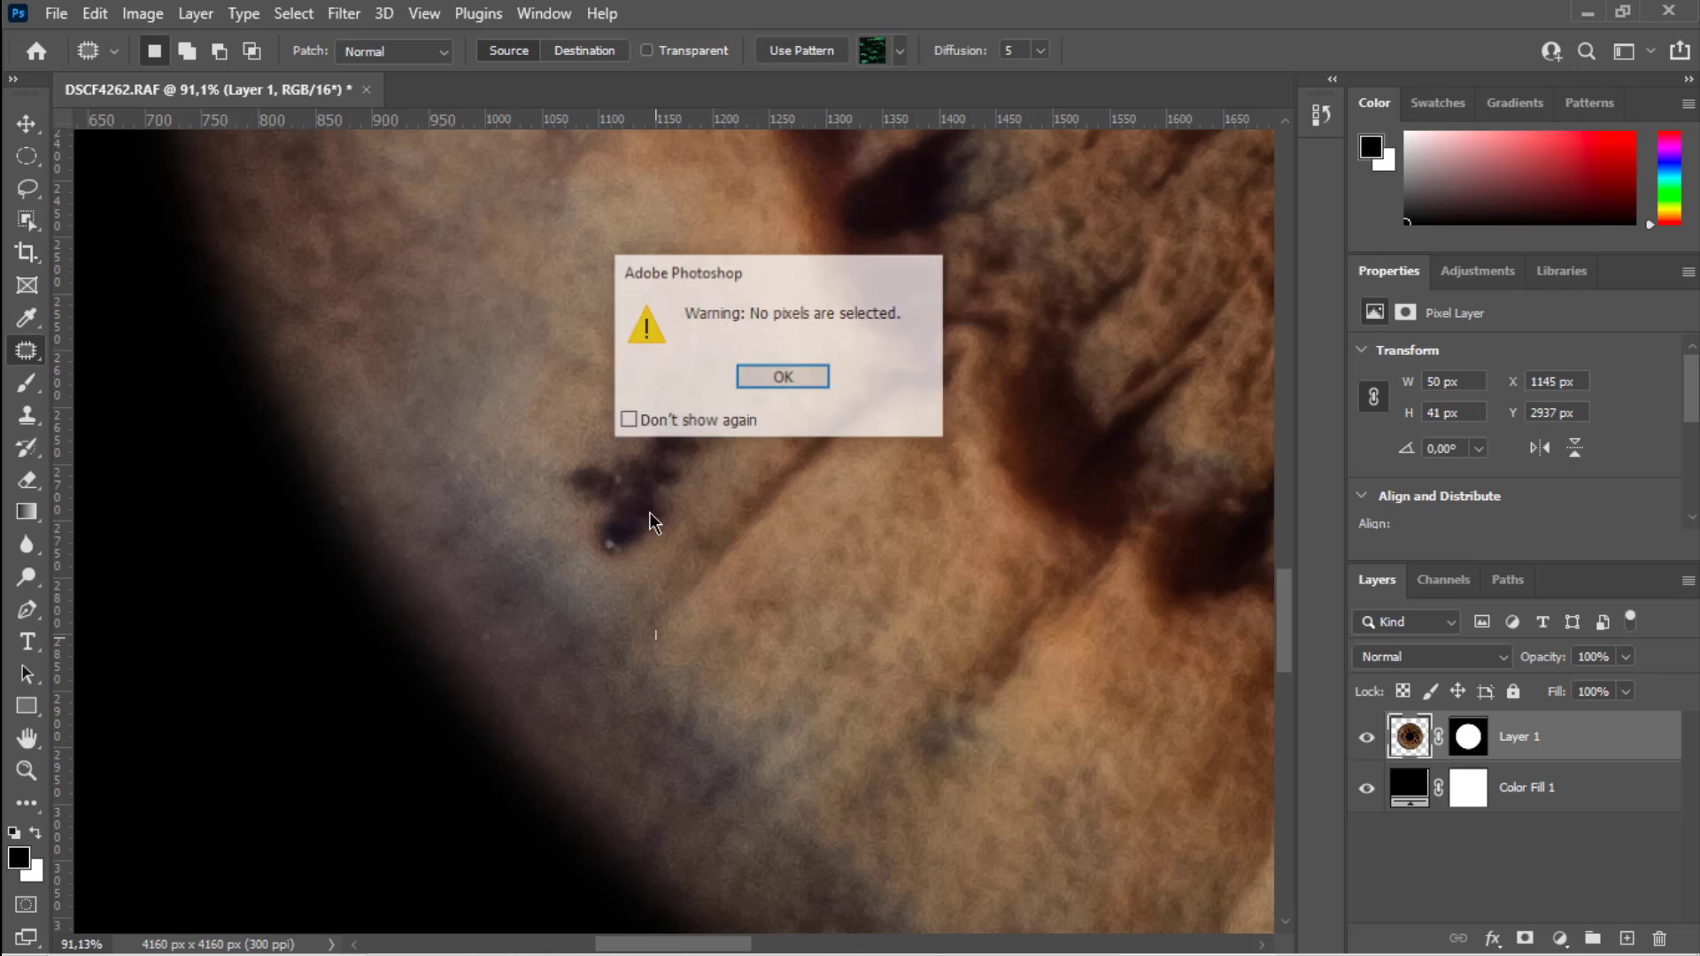
{"action": "key", "text": "Return"}
Patch out the two light specks inside the dark pigment spot, at its lower end and its middle.
{"action": "key", "text": "z"}
{"action": "left_click_drag", "start_coordinate": [653, 512], "coordinate": [763, 413]}
{"action": "key", "text": "j"}
{"action": "mouse_move", "coordinate": [559, 600]}
{"action": "left_mouse_down"}
{"action": "mouse_move", "coordinate": [539, 660]}
{"action": "mouse_move", "coordinate": [609, 651]}
{"action": "left_mouse_up"}
{"action": "left_click_drag", "start_coordinate": [584, 640], "coordinate": [612, 485]}
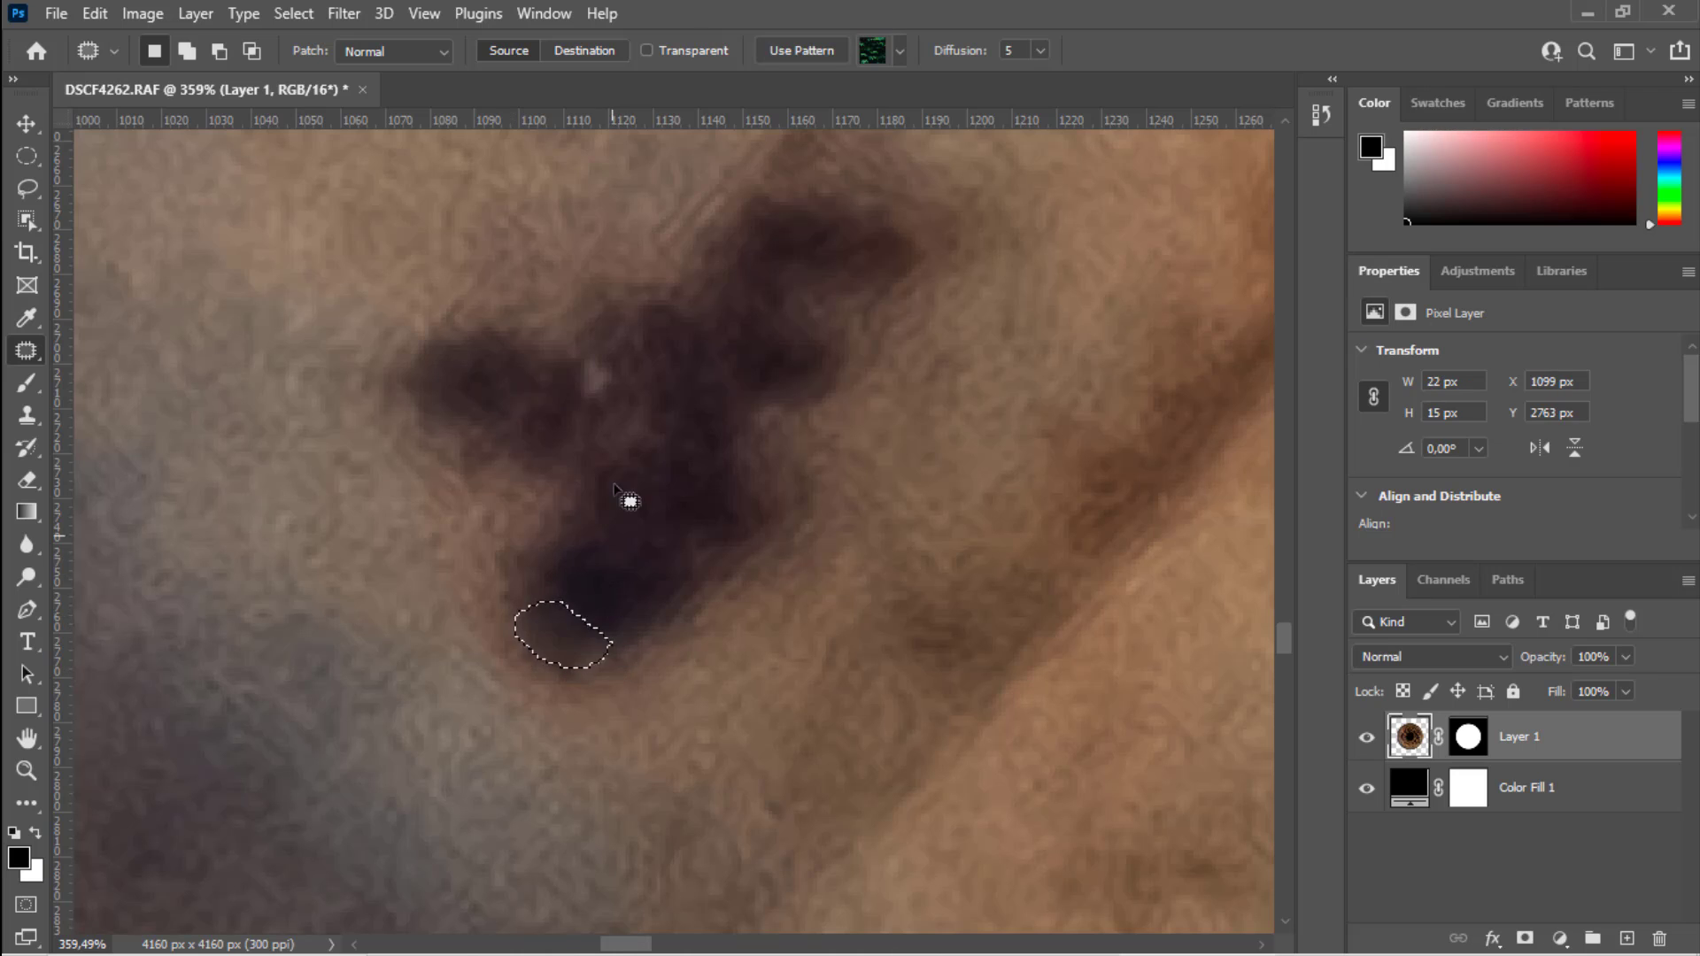
{"action": "mouse_move", "coordinate": [618, 365]}
{"action": "left_mouse_down"}
{"action": "mouse_move", "coordinate": [637, 410]}
{"action": "mouse_move", "coordinate": [619, 372]}
{"action": "left_mouse_up"}
{"action": "key", "text": "ctrl+d"}
{"action": "mouse_move", "coordinate": [602, 383]}
{"action": "left_mouse_down"}
{"action": "mouse_move", "coordinate": [709, 349]}
{"action": "mouse_move", "coordinate": [594, 390]}
{"action": "left_mouse_up"}
{"action": "key", "text": "z"}
{"action": "mouse_move", "coordinate": [795, 445]}
{"action": "left_mouse_down"}
{"action": "mouse_move", "coordinate": [820, 470]}
{"action": "mouse_move", "coordinate": [779, 451]}
{"action": "mouse_move", "coordinate": [801, 440]}
{"action": "left_mouse_up"}
{"action": "key", "text": "j"}
{"action": "key", "text": "z"}
{"action": "key", "text": "j"}
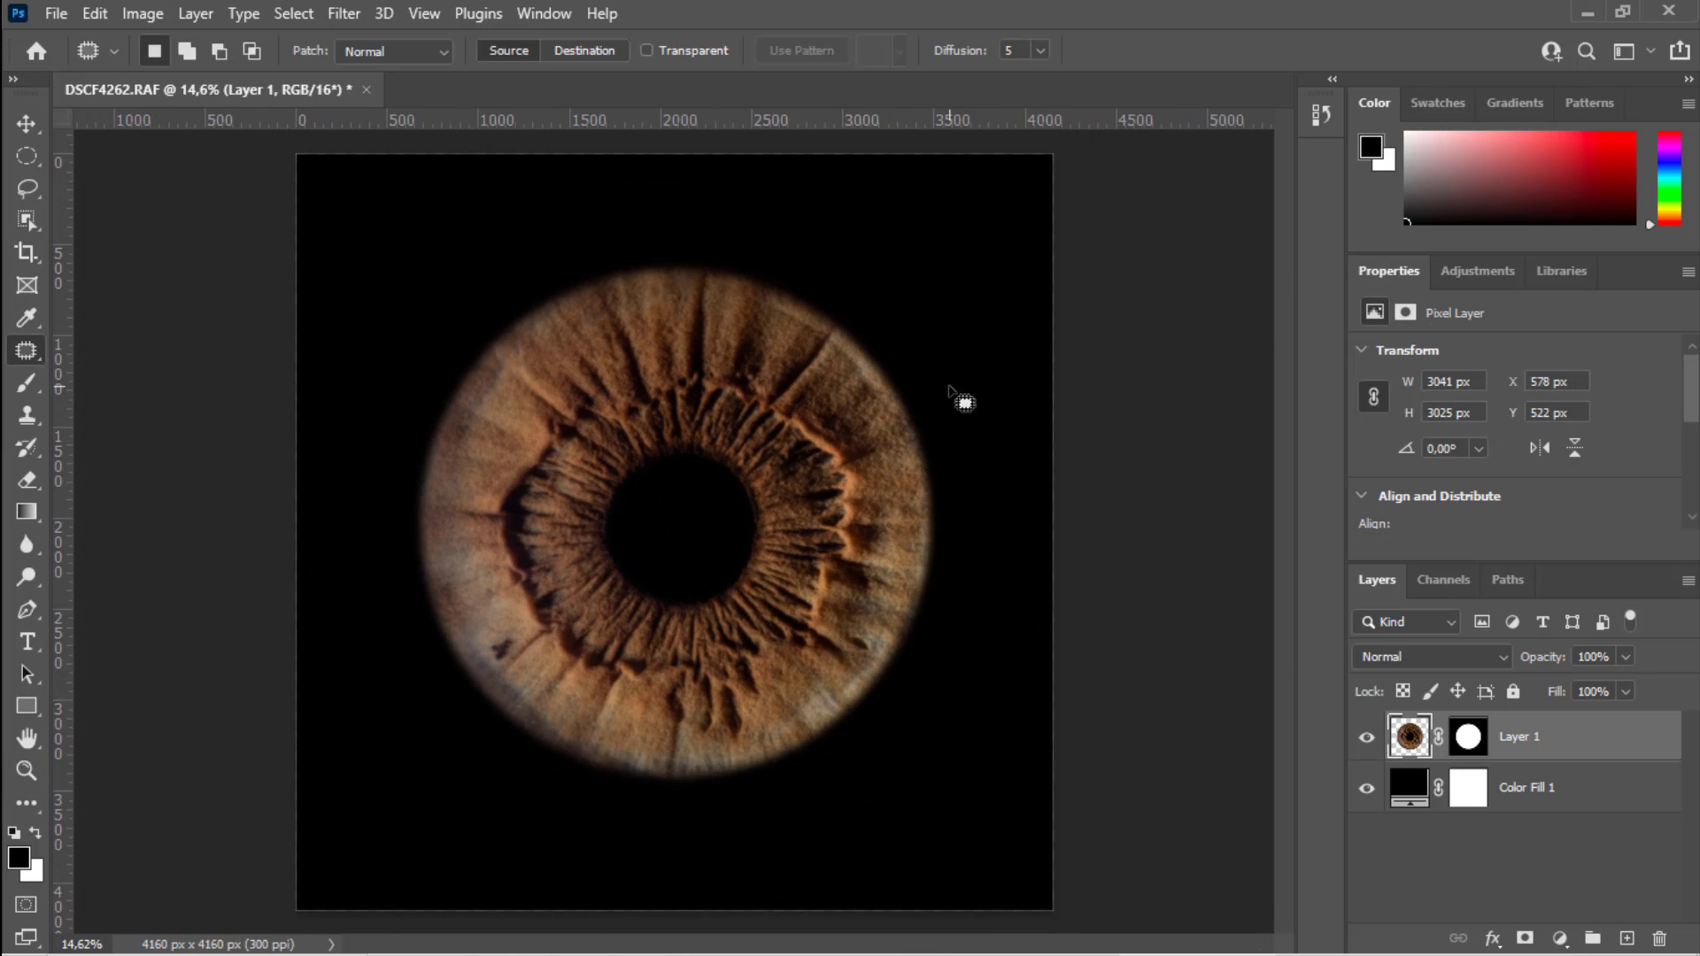
Place two horizontal and two vertical guides about 300 px inside the canvas edges, hiding the Color Fill background while placing them.
{"action": "key", "text": "ctrl+0"}
{"action": "left_click", "coordinate": [1368, 790]}
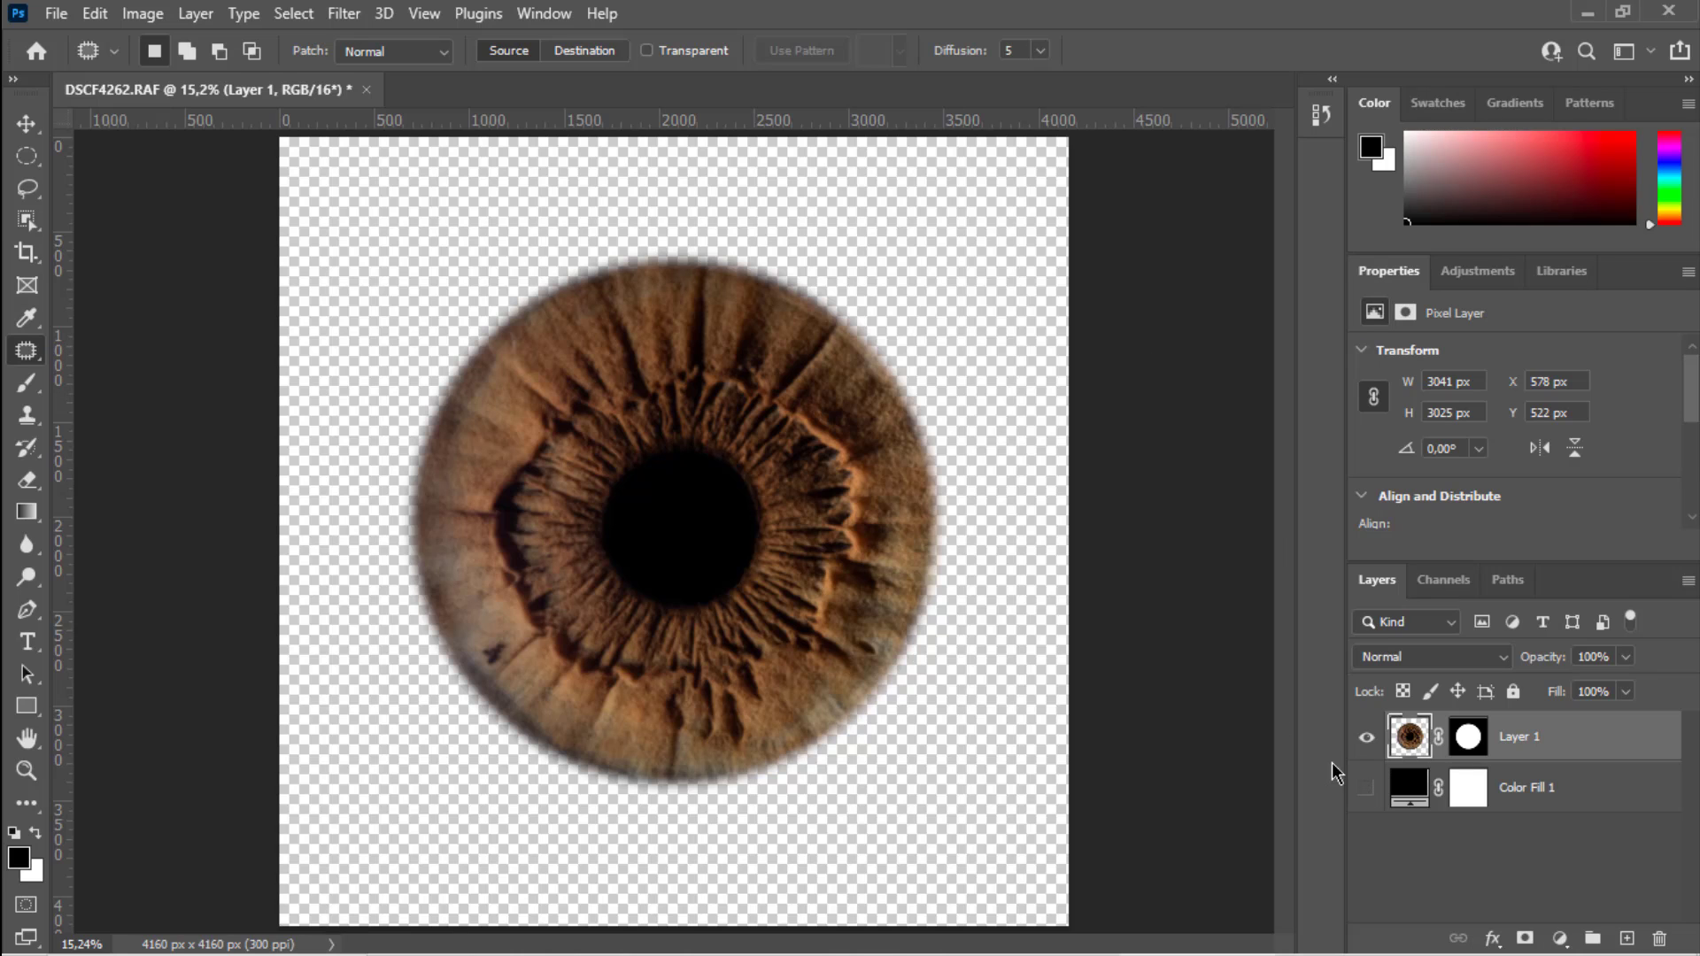
{"action": "left_click_drag", "start_coordinate": [683, 124], "coordinate": [691, 197]}
{"action": "left_click_drag", "start_coordinate": [53, 460], "coordinate": [331, 453]}
{"action": "left_click_drag", "start_coordinate": [752, 121], "coordinate": [774, 864]}
{"action": "left_click_drag", "start_coordinate": [63, 651], "coordinate": [1009, 694]}
{"action": "left_click", "coordinate": [1357, 789]}
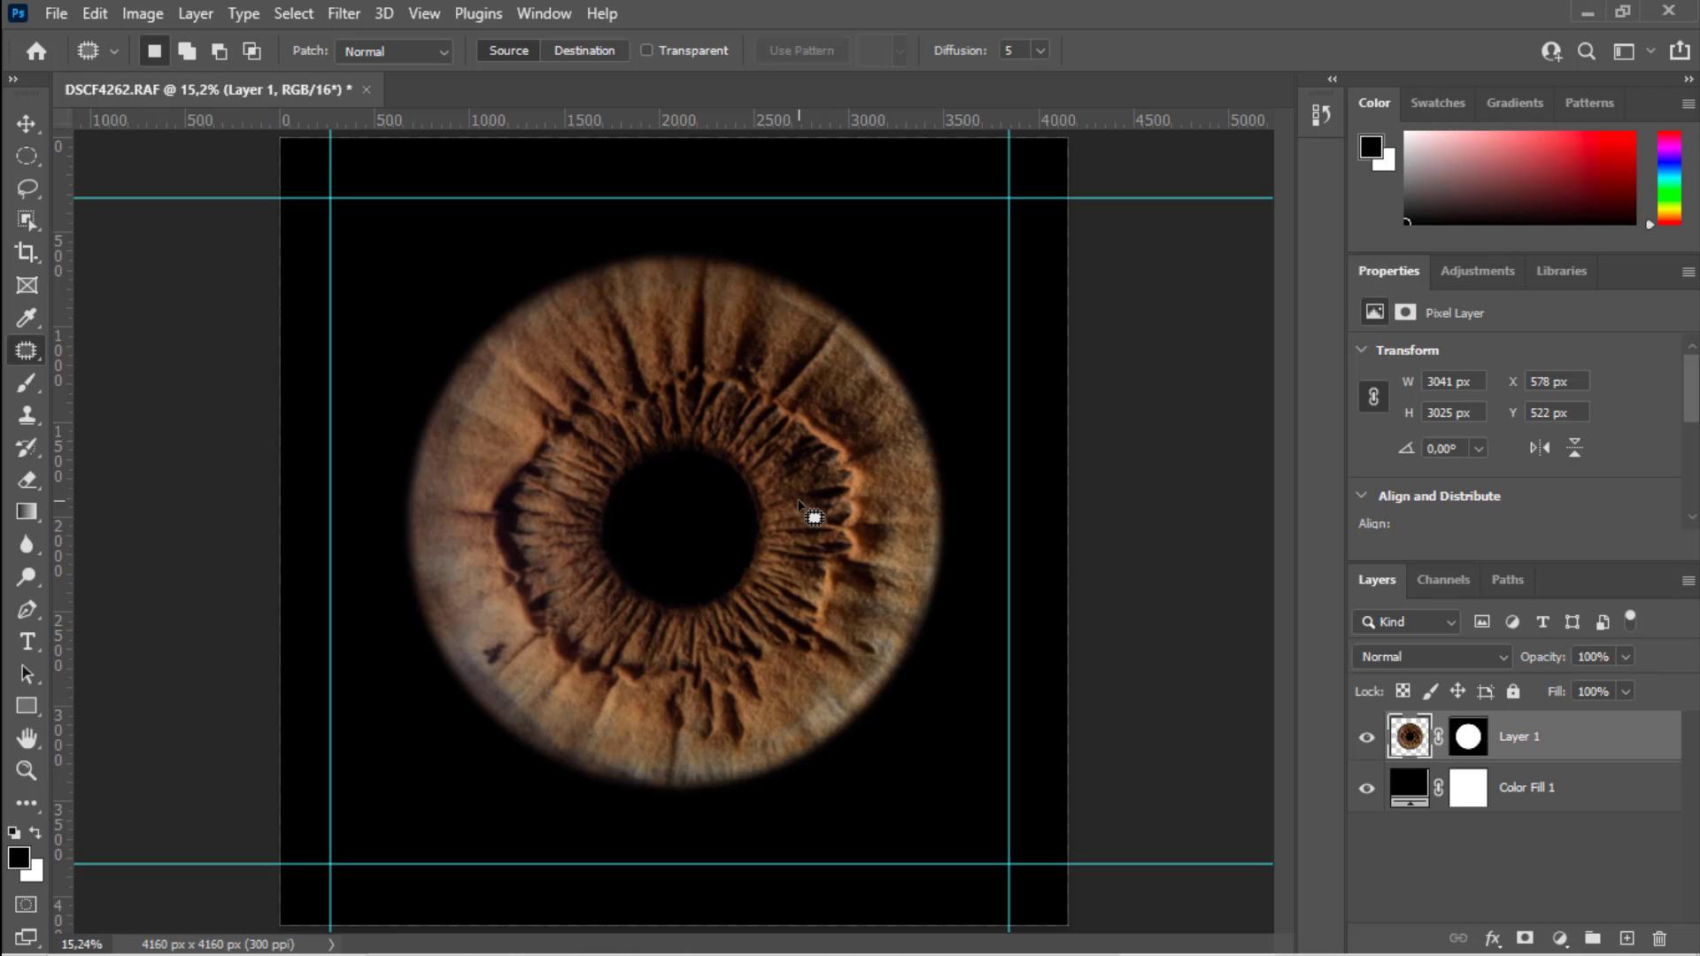
Scale the iris layer proportionally to about 122% (3712 × 3692 px) and centre it within the four guides.
{"action": "left_click", "coordinate": [687, 528], "text": "alt"}
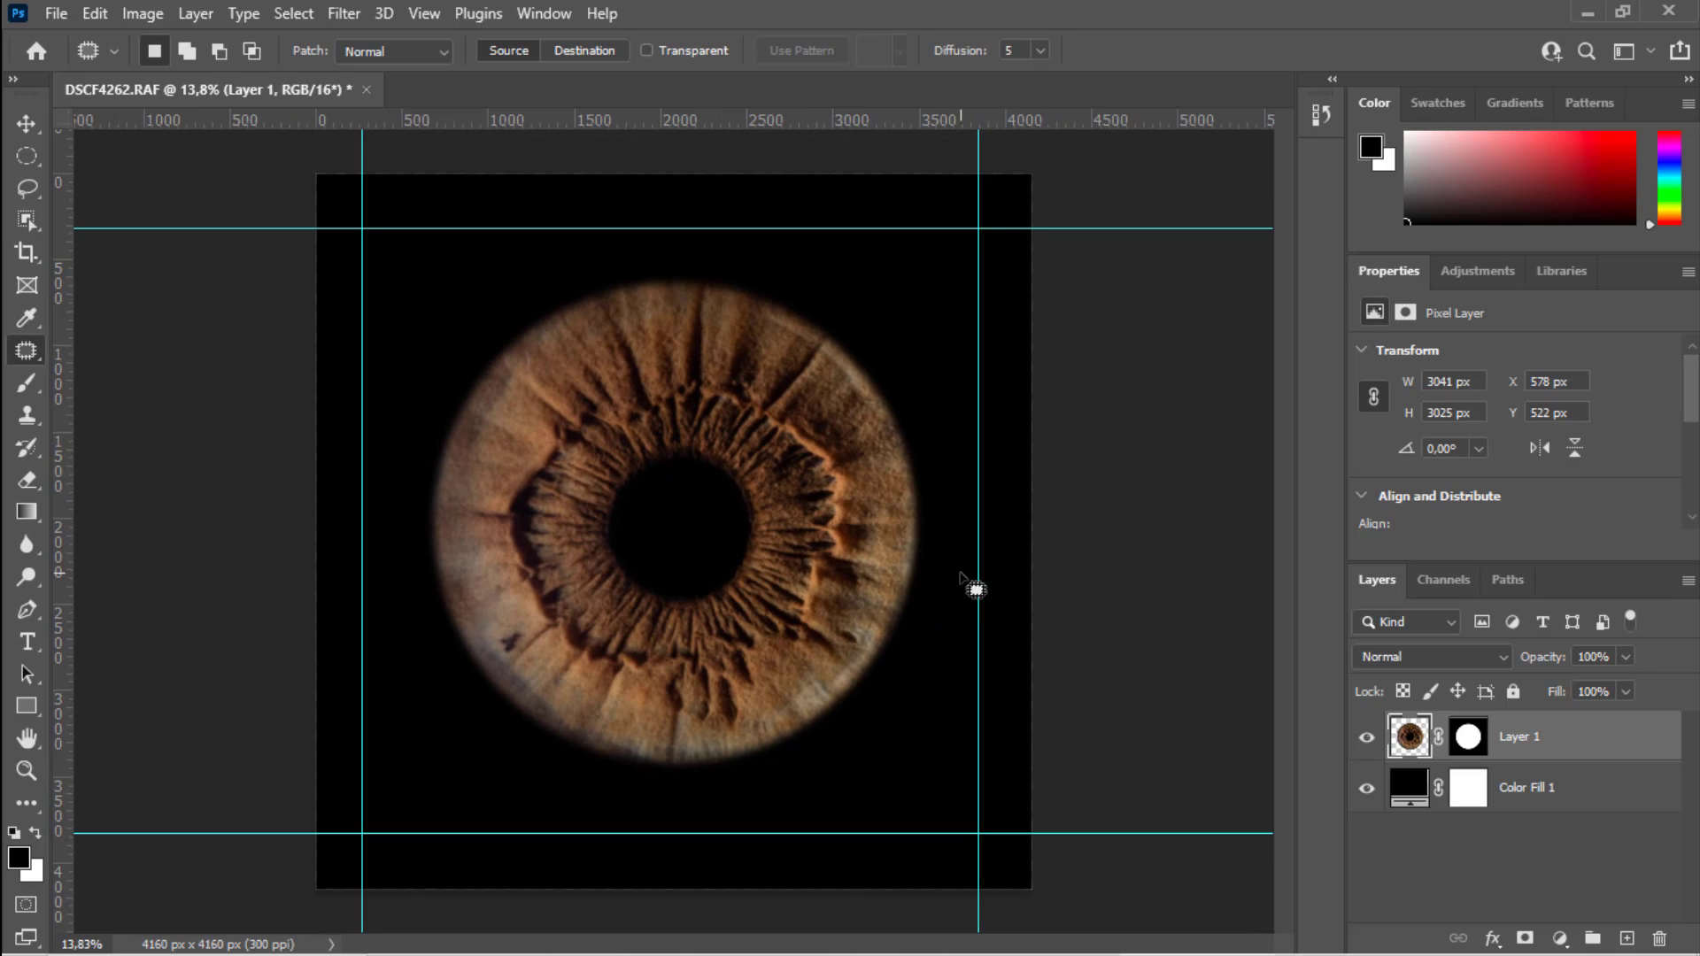
{"action": "key", "text": "ctrl+t"}
{"action": "left_click_drag", "start_coordinate": [941, 523], "coordinate": [1012, 514]}
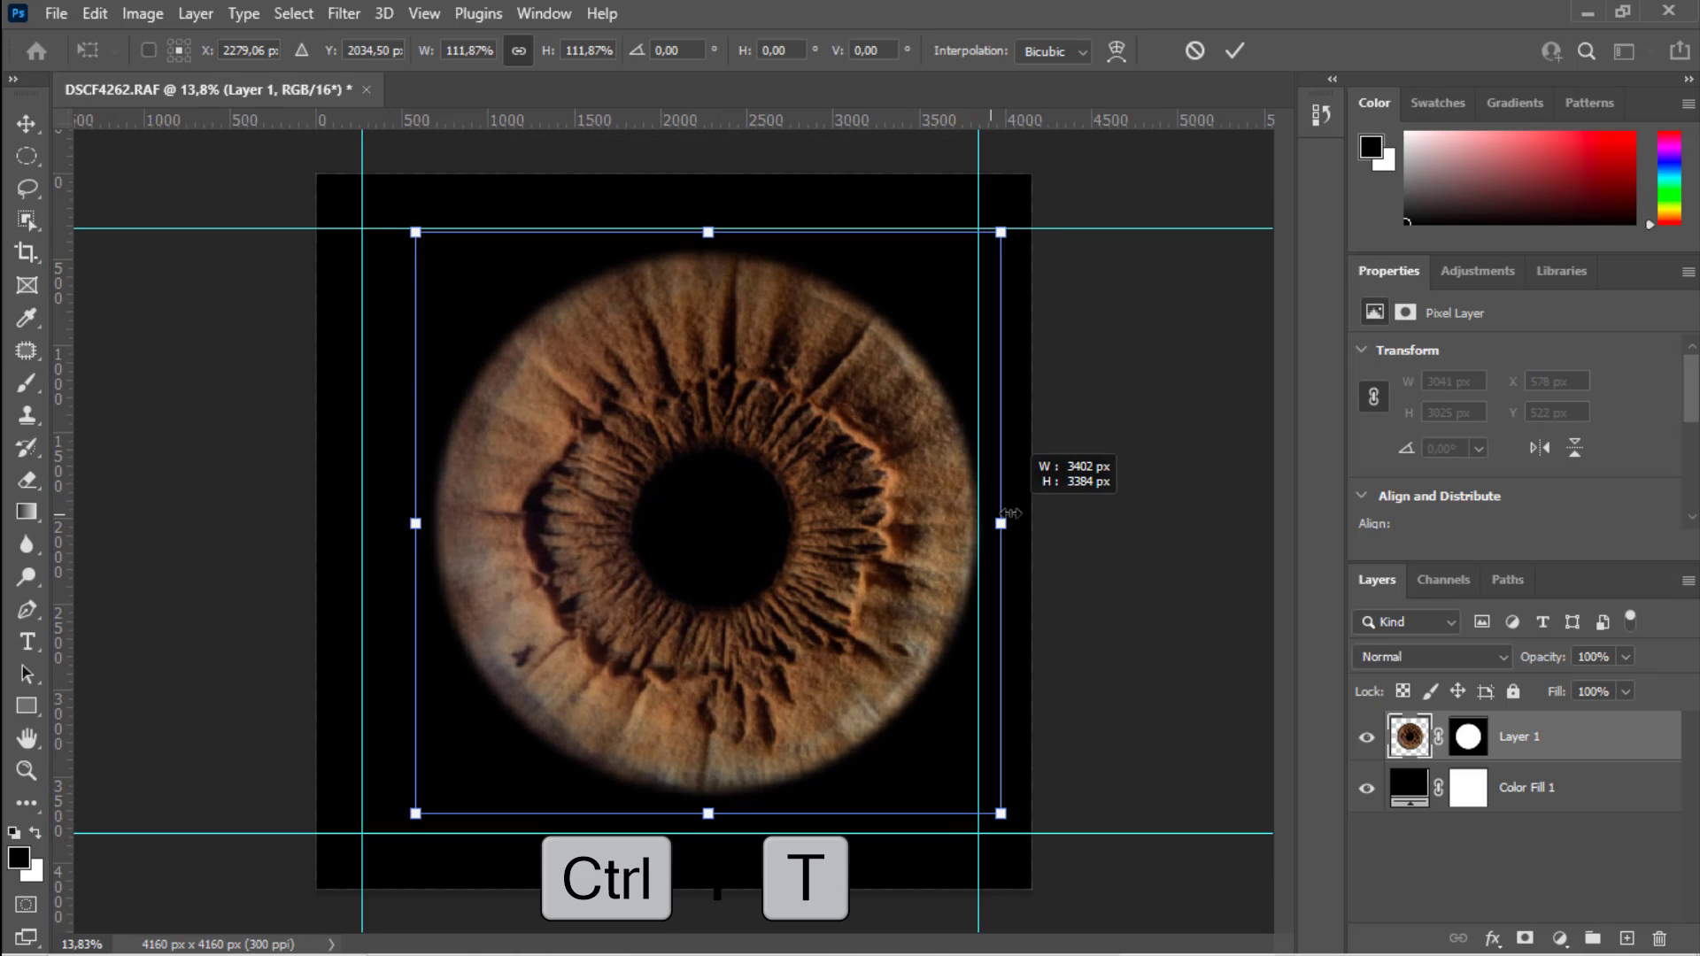
{"action": "left_click_drag", "start_coordinate": [413, 524], "coordinate": [362, 537]}
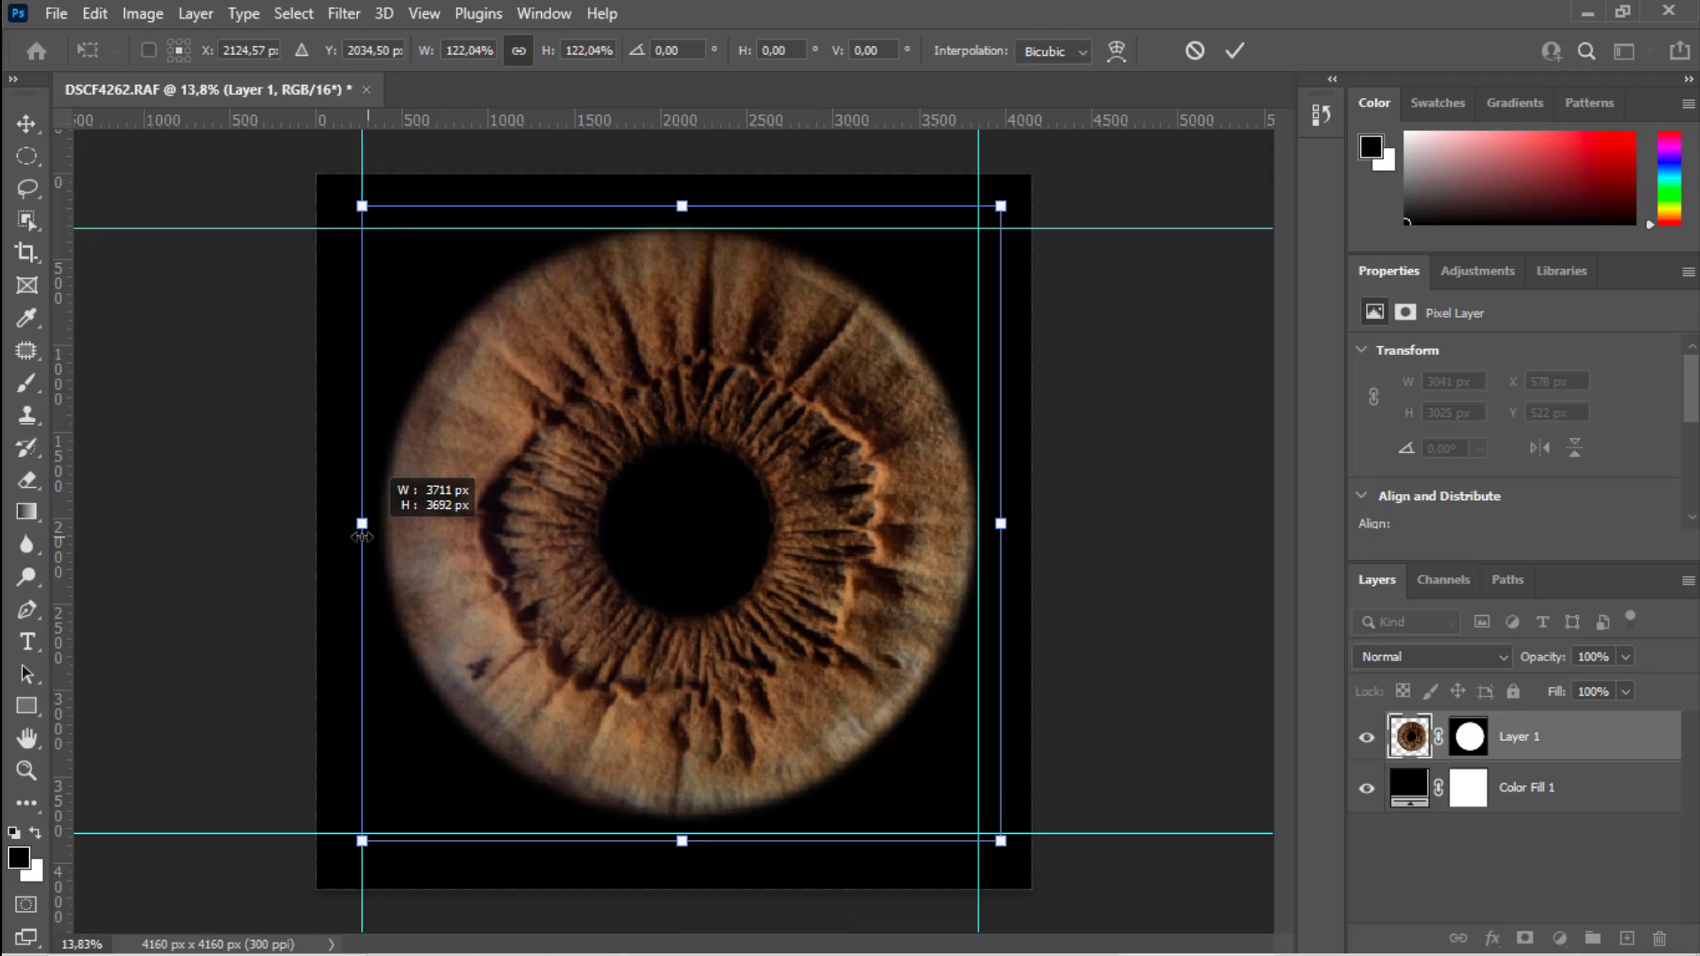
{"action": "left_click_drag", "start_coordinate": [687, 617], "coordinate": [677, 620]}
{"action": "left_click", "coordinate": [1236, 52]}
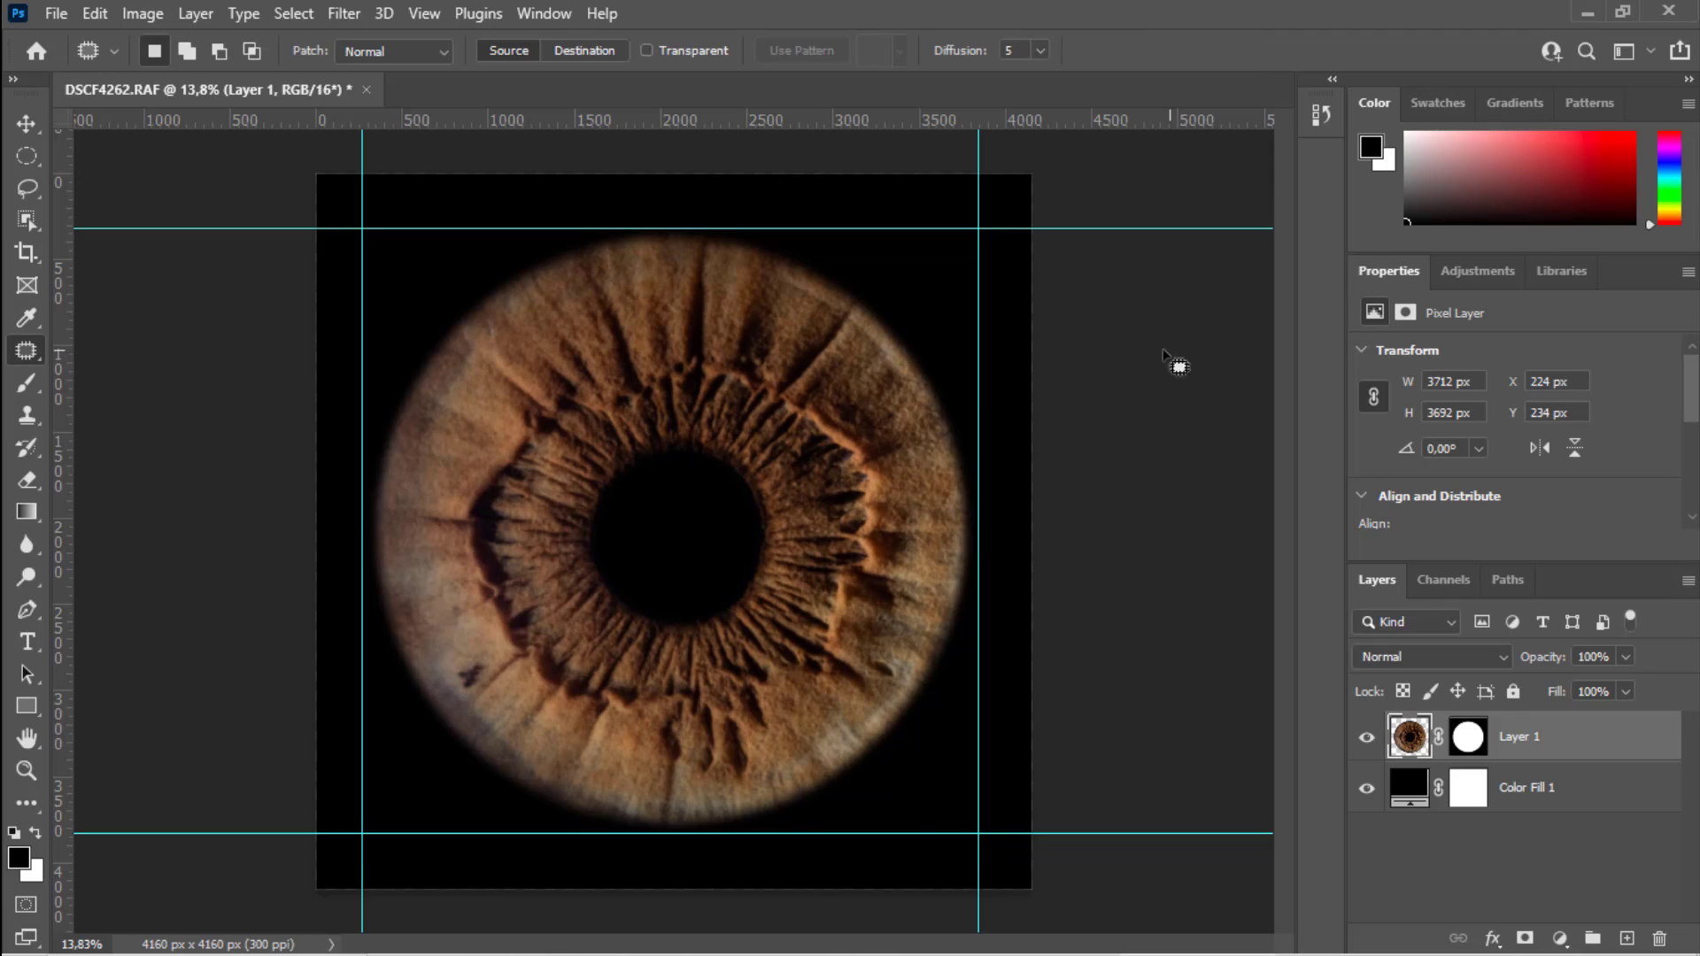
Remove all four guides from the canvas.
{"action": "left_click", "coordinate": [27, 123]}
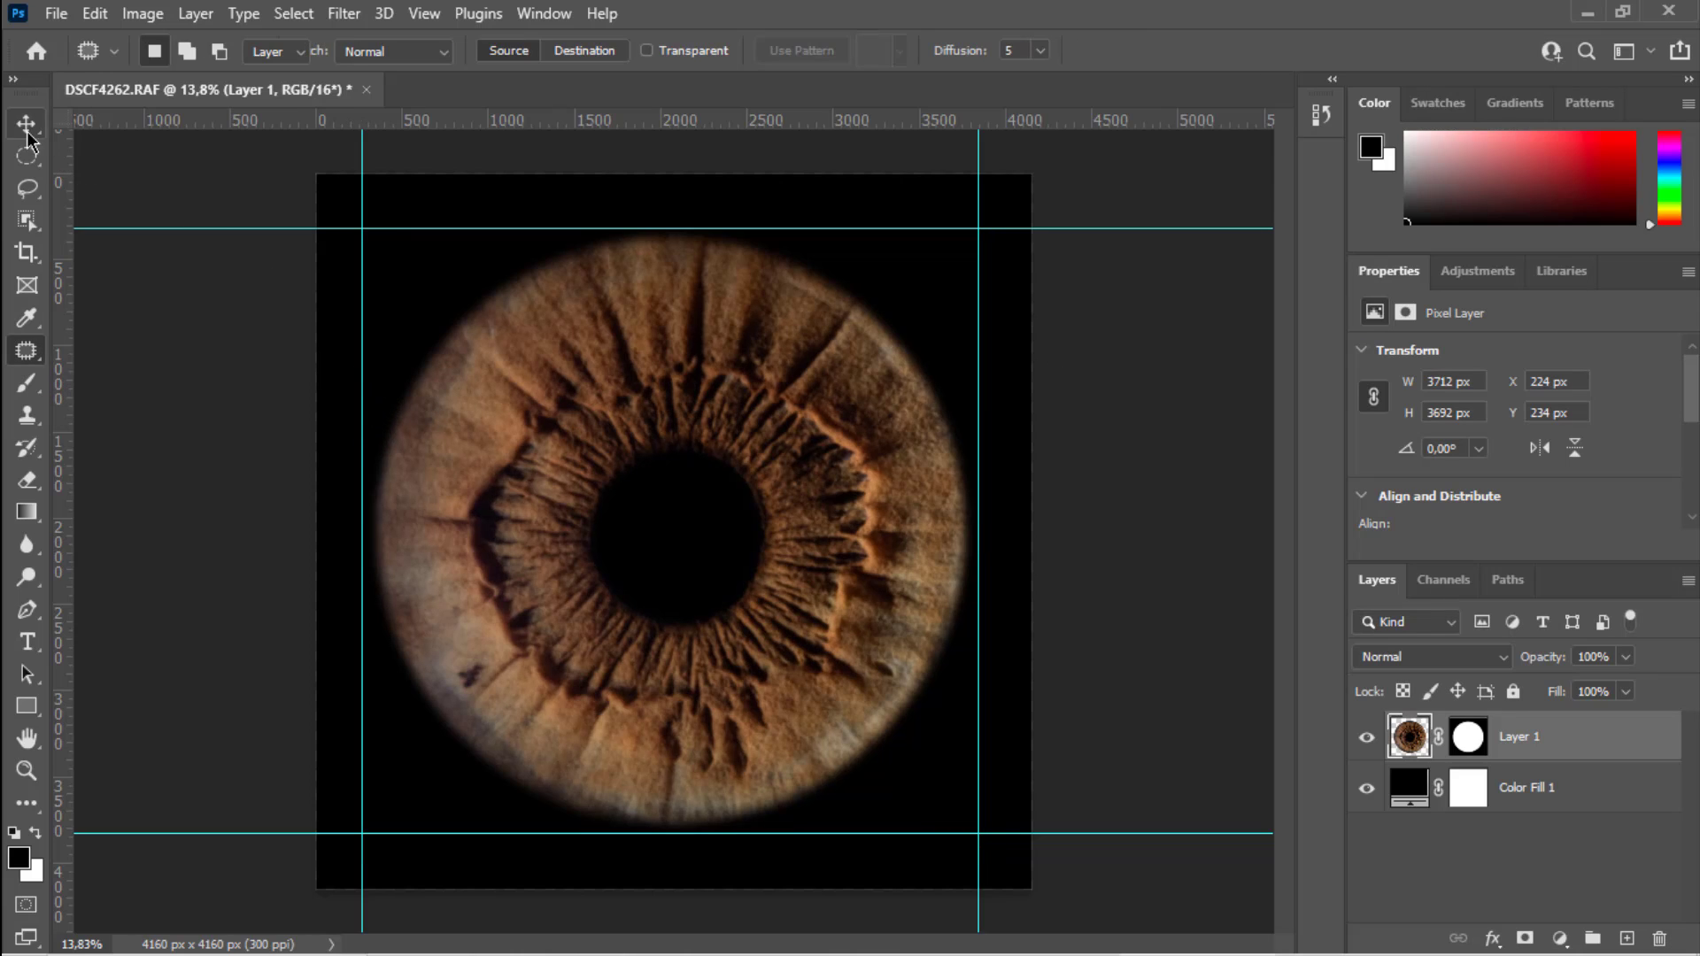
{"action": "left_click_drag", "start_coordinate": [363, 254], "coordinate": [64, 178]}
{"action": "left_click_drag", "start_coordinate": [236, 231], "coordinate": [236, 120]}
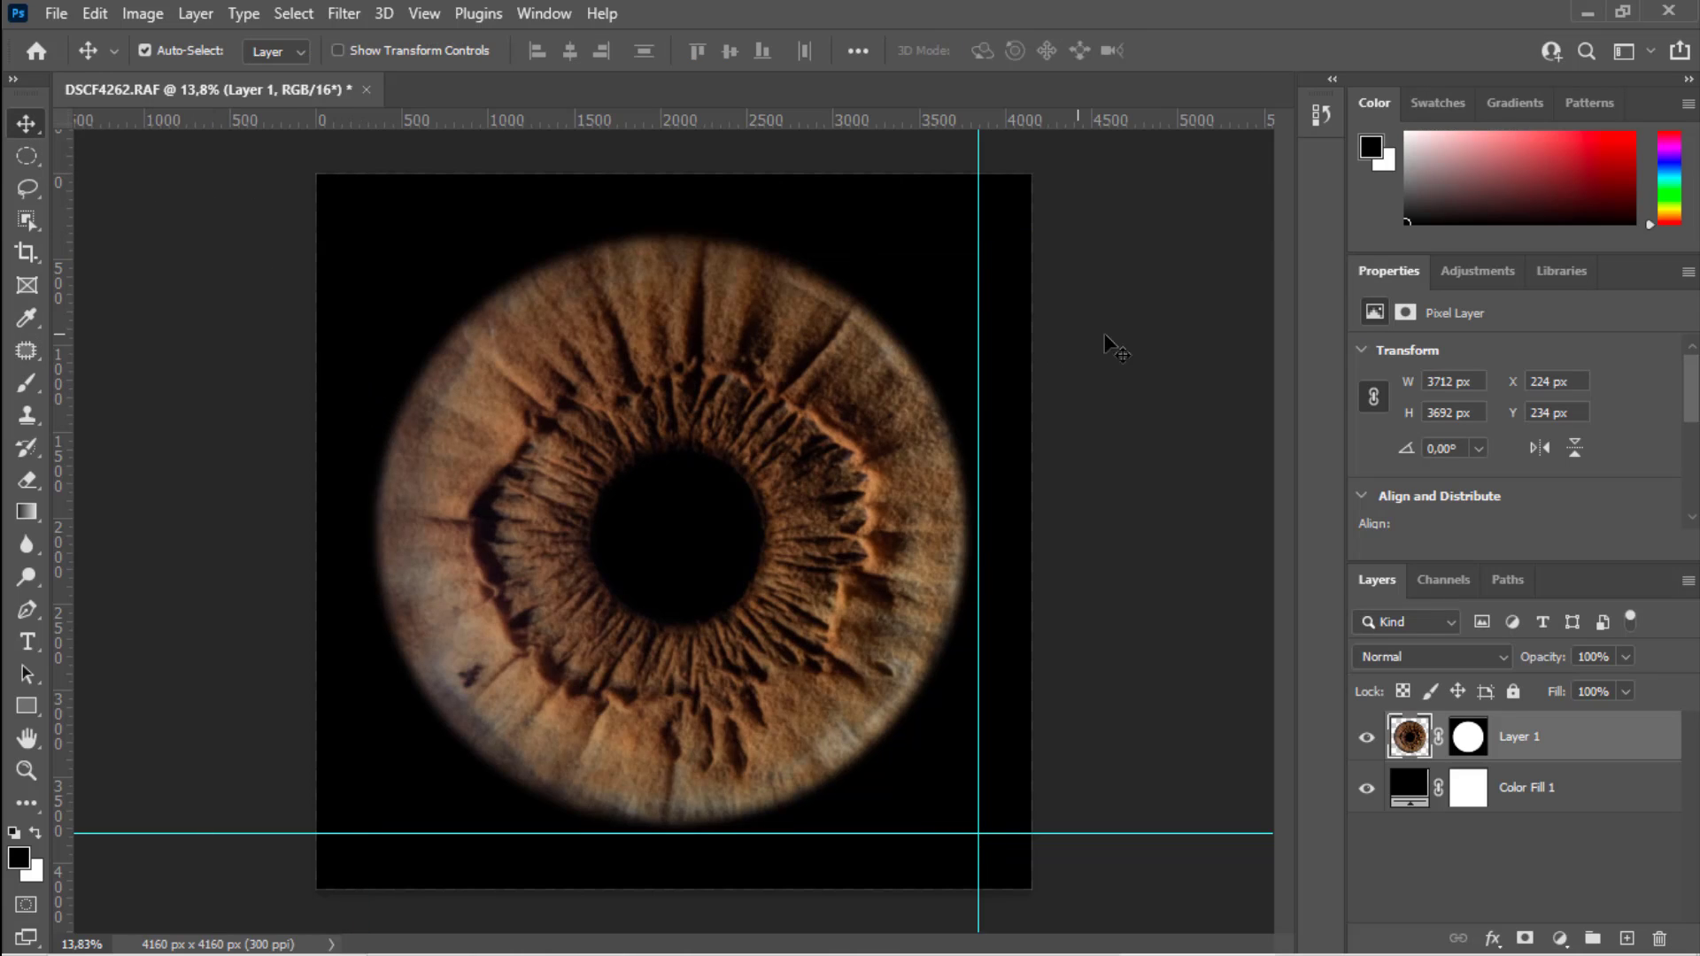
{"action": "left_click_drag", "start_coordinate": [979, 274], "coordinate": [64, 753]}
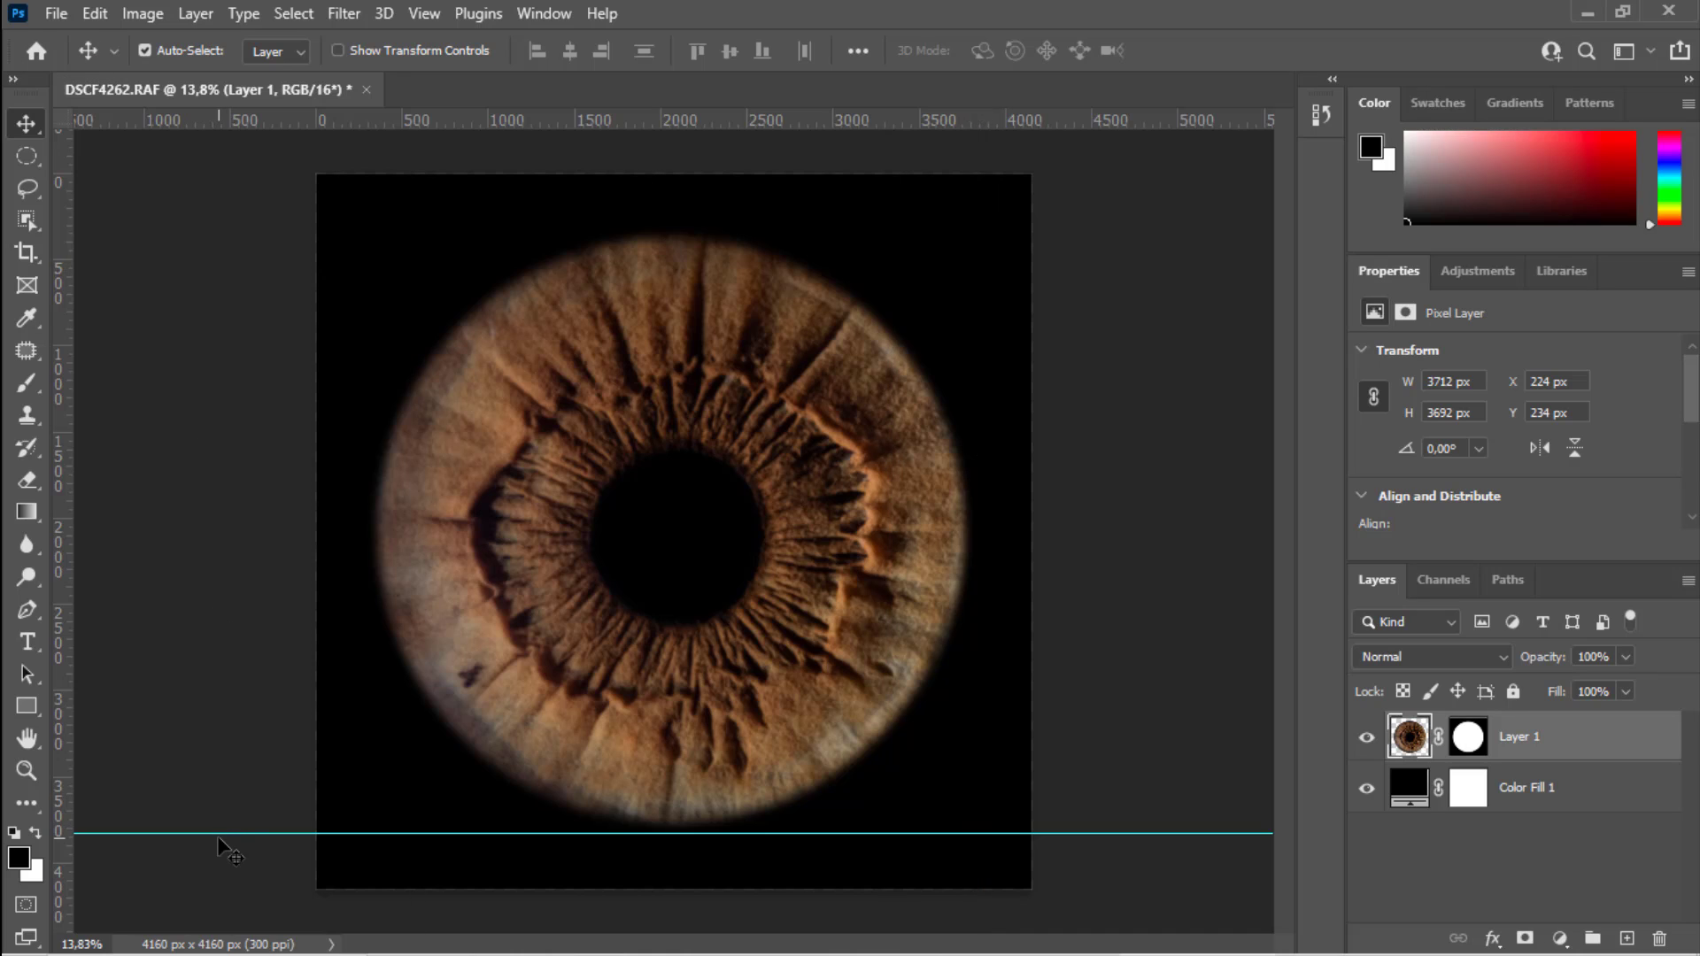
{"action": "left_click_drag", "start_coordinate": [217, 835], "coordinate": [232, 119]}
{"action": "key", "text": "ctrl+0"}
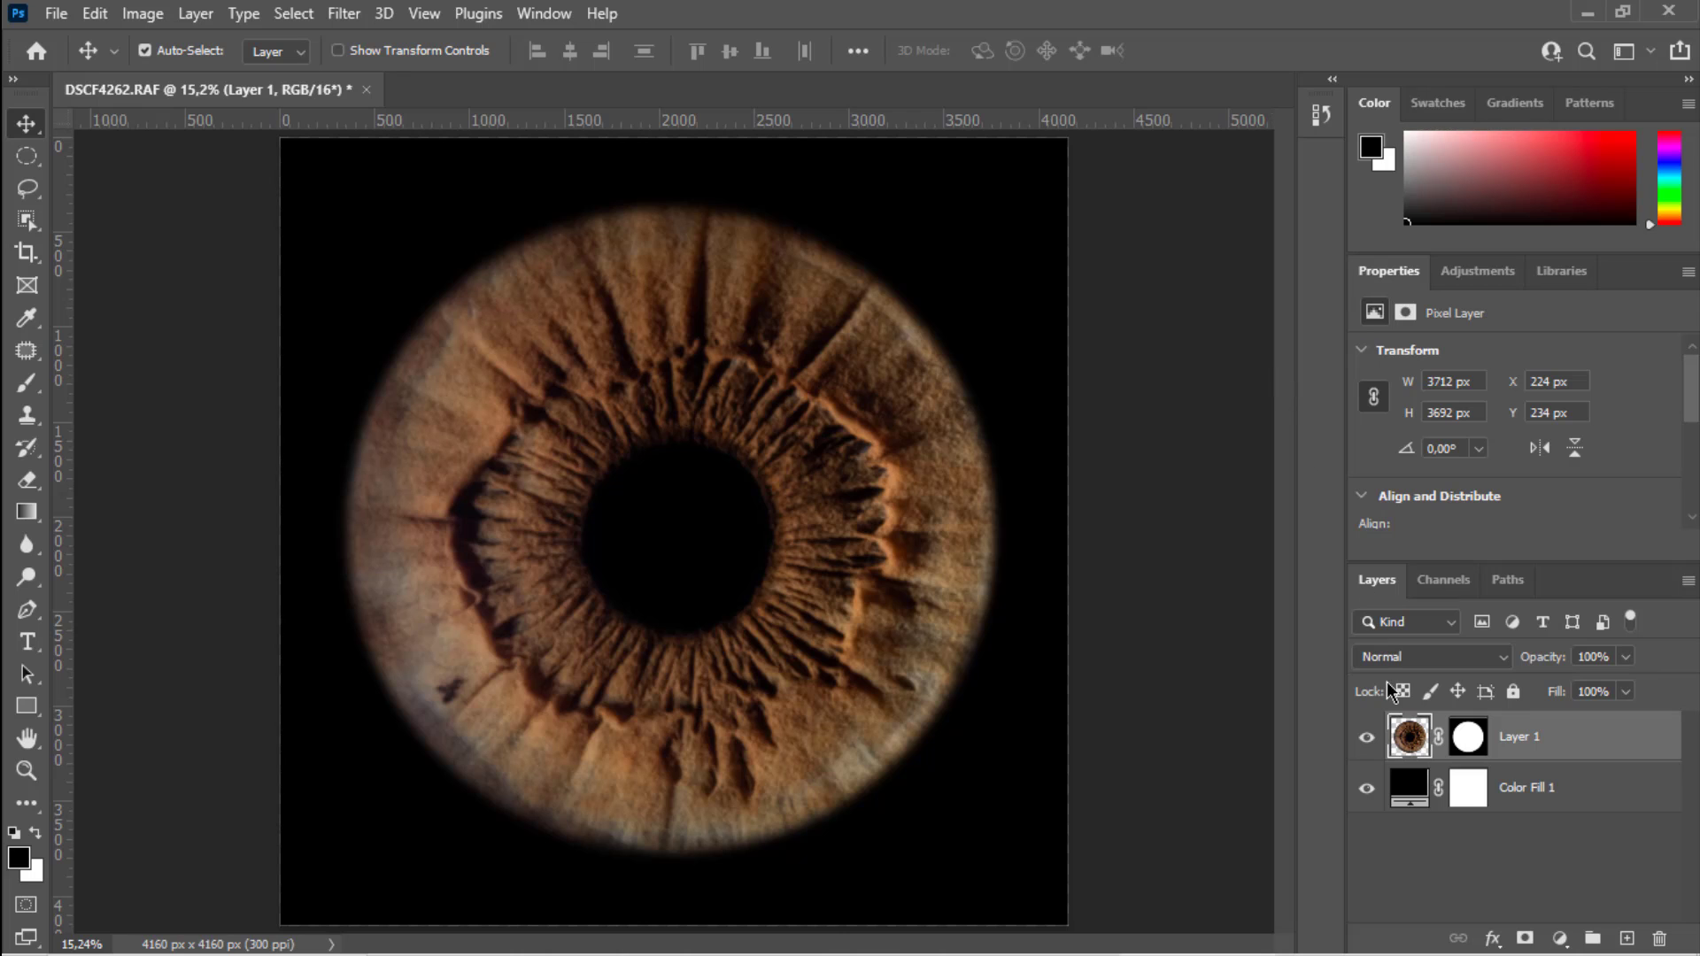
Hide the Color Fill 1 background and save the iris as PNG DSCF4262 in the desktop folder Yeni klasör, using the large file size option.
{"action": "left_click", "coordinate": [1366, 790]}
{"action": "left_click", "coordinate": [55, 13]}
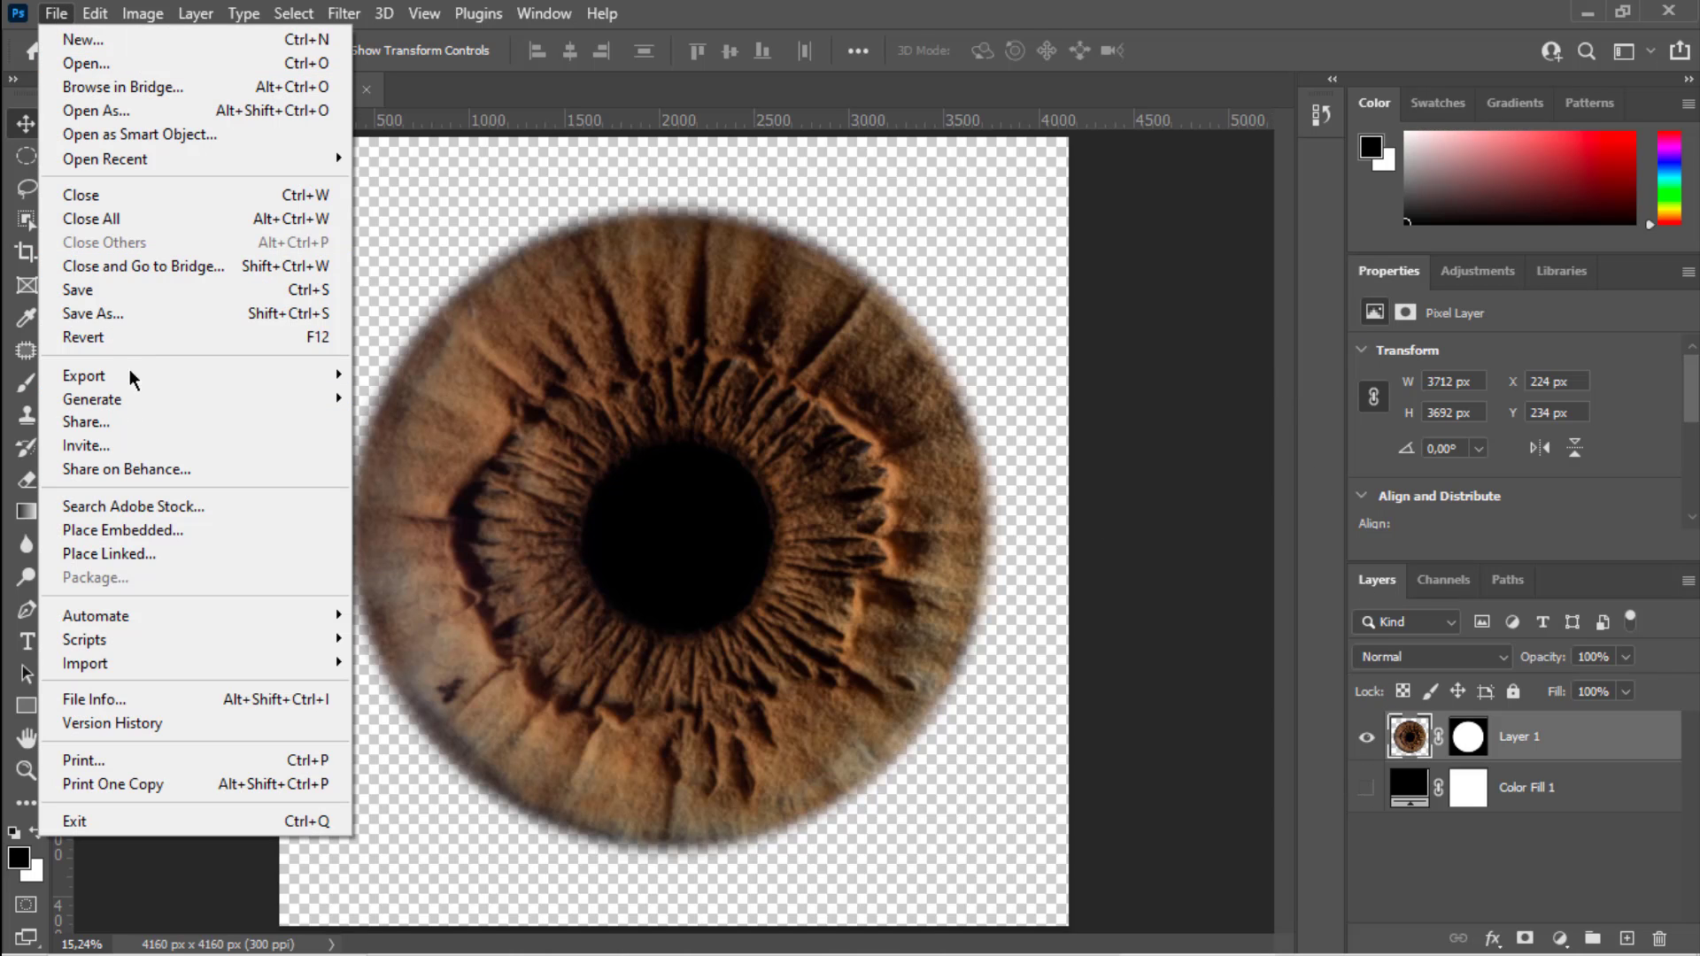
{"action": "left_click", "coordinate": [139, 319]}
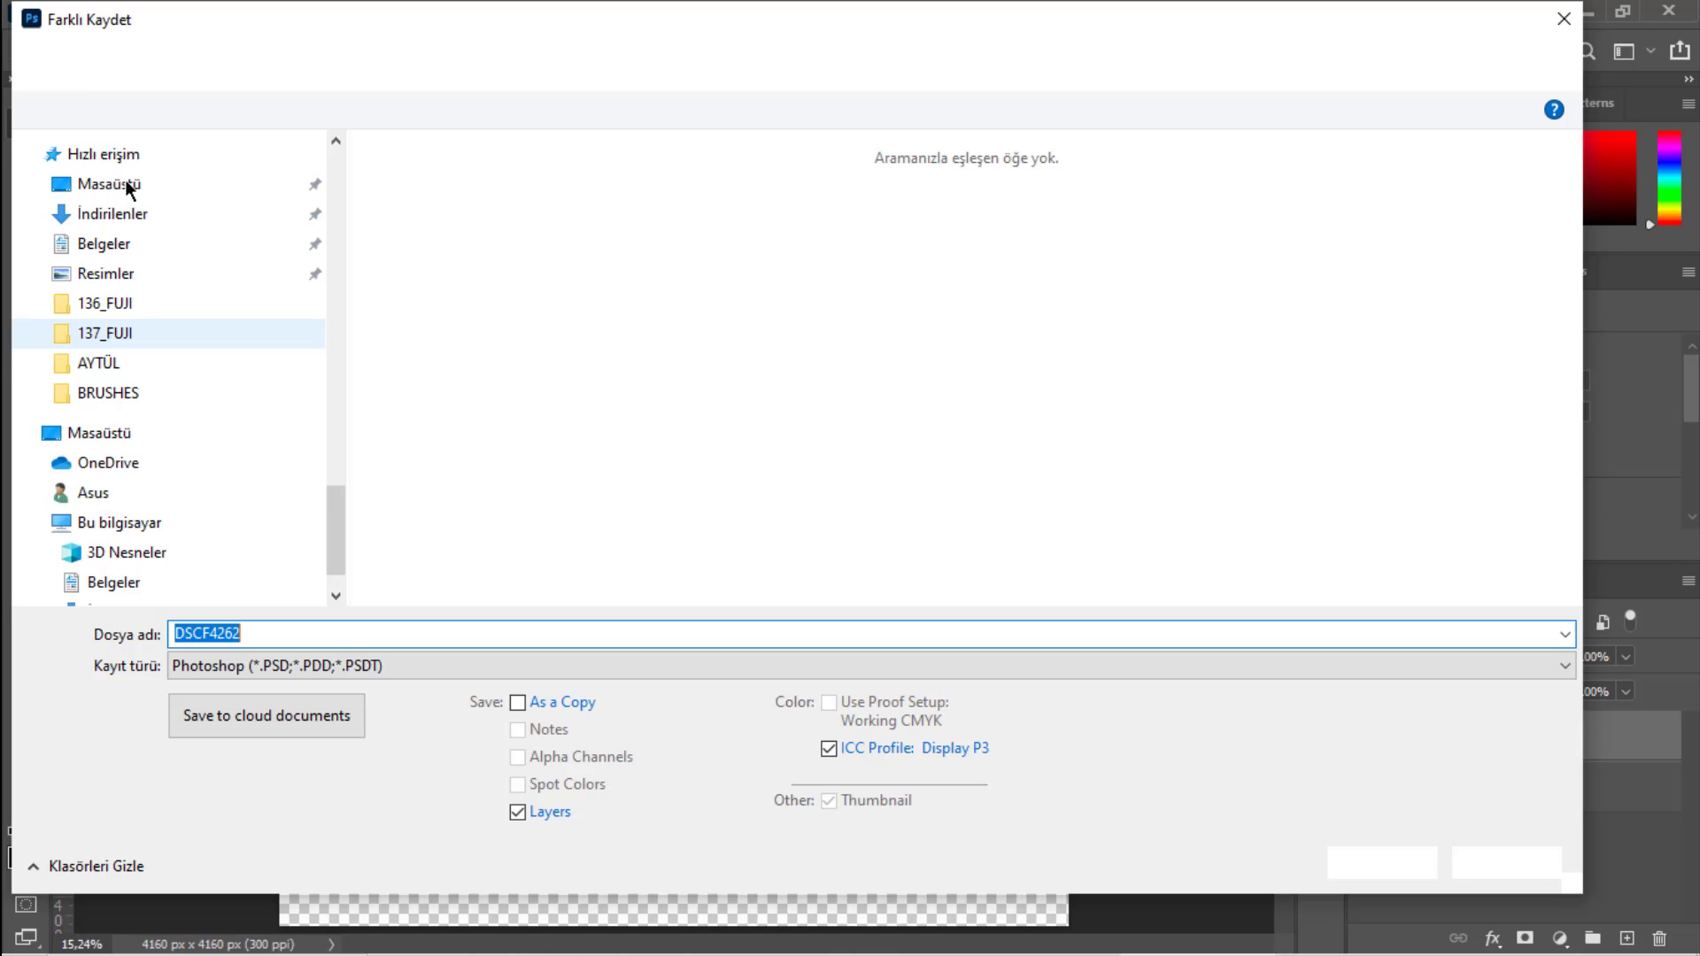
{"action": "left_click", "coordinate": [376, 665]}
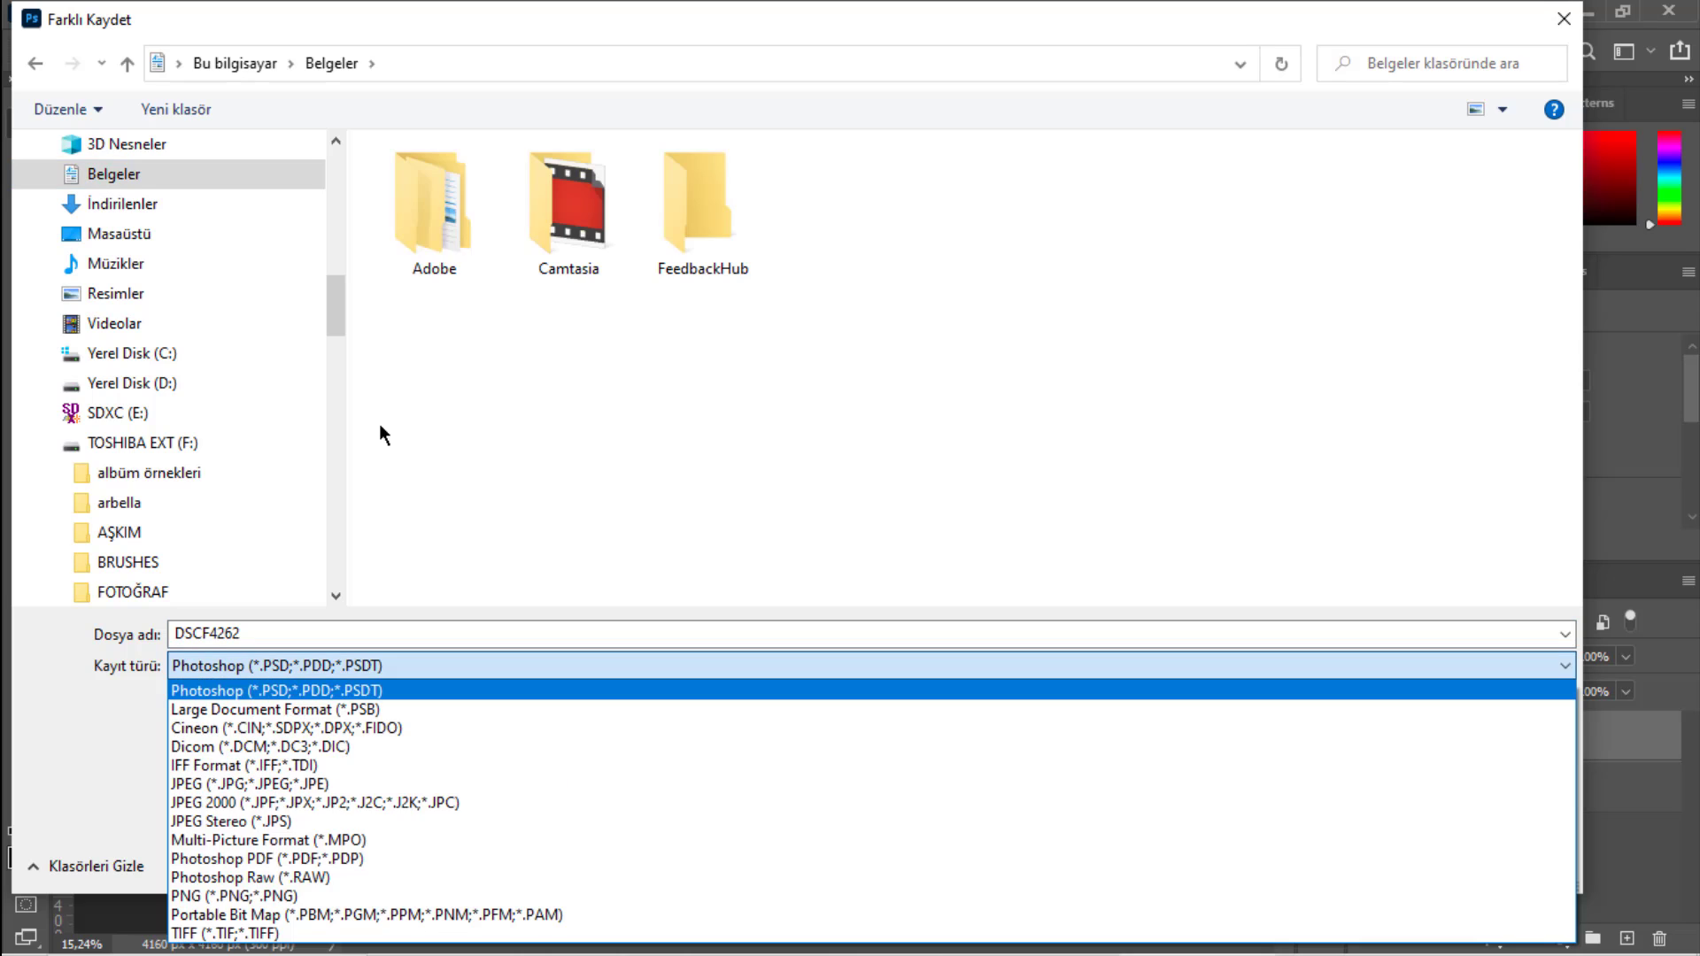
{"action": "left_click", "coordinate": [322, 897]}
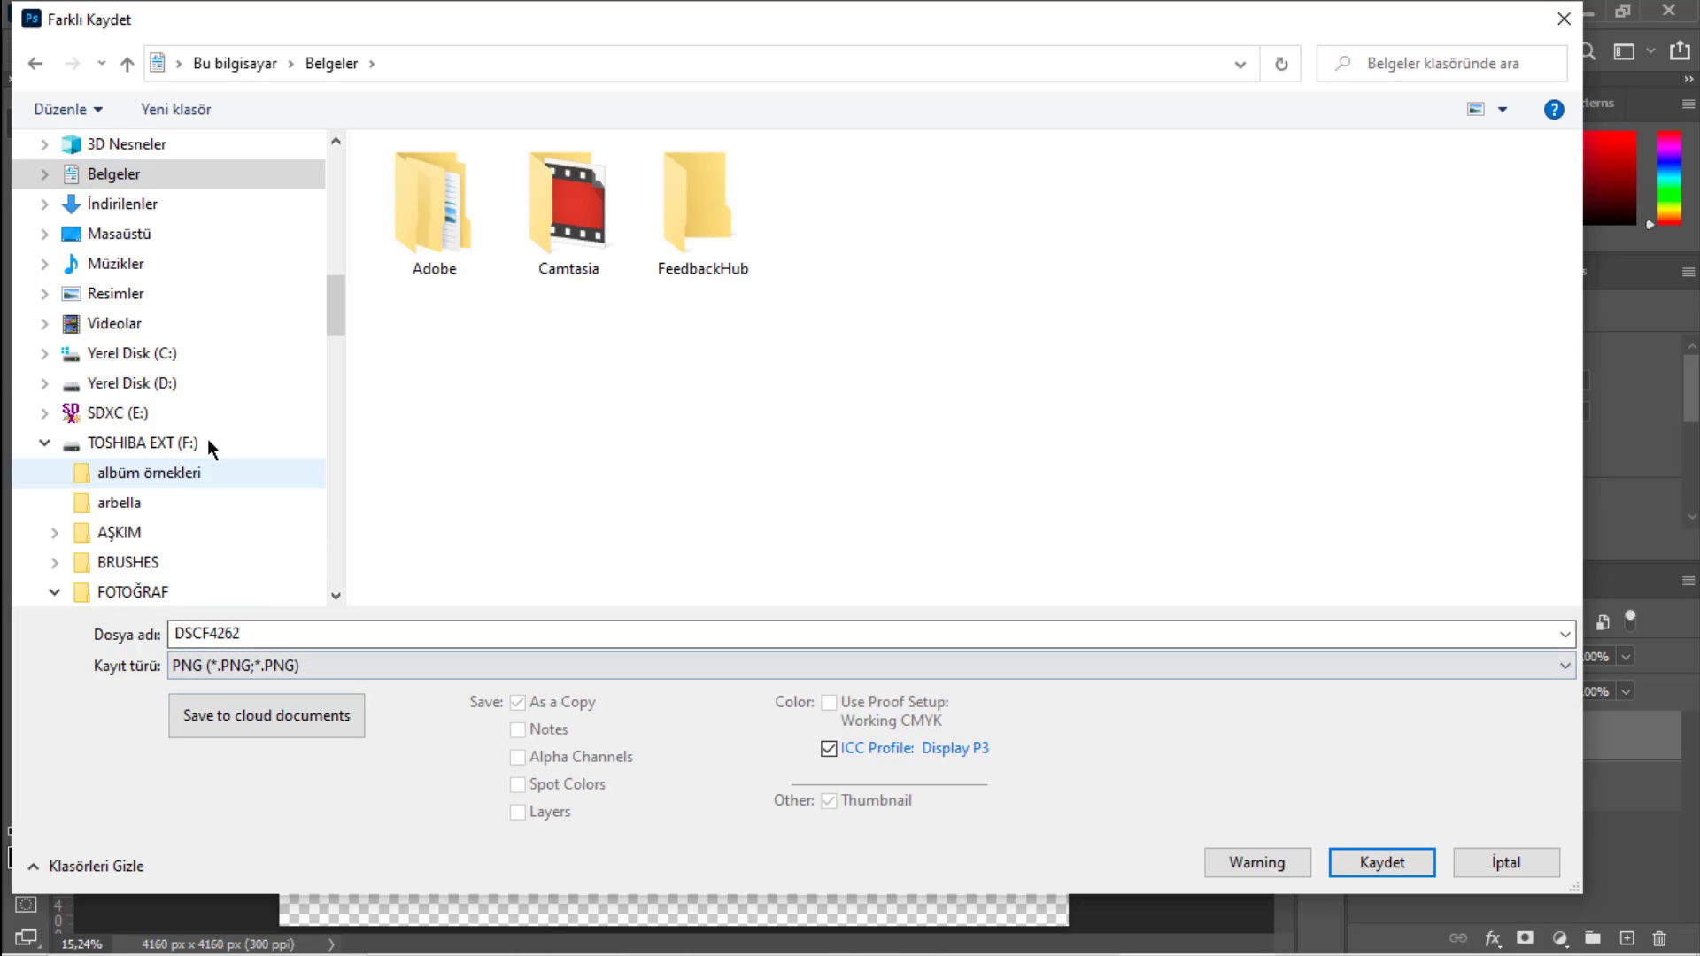
{"action": "left_click", "coordinate": [215, 238]}
{"action": "right_click", "coordinate": [735, 344]}
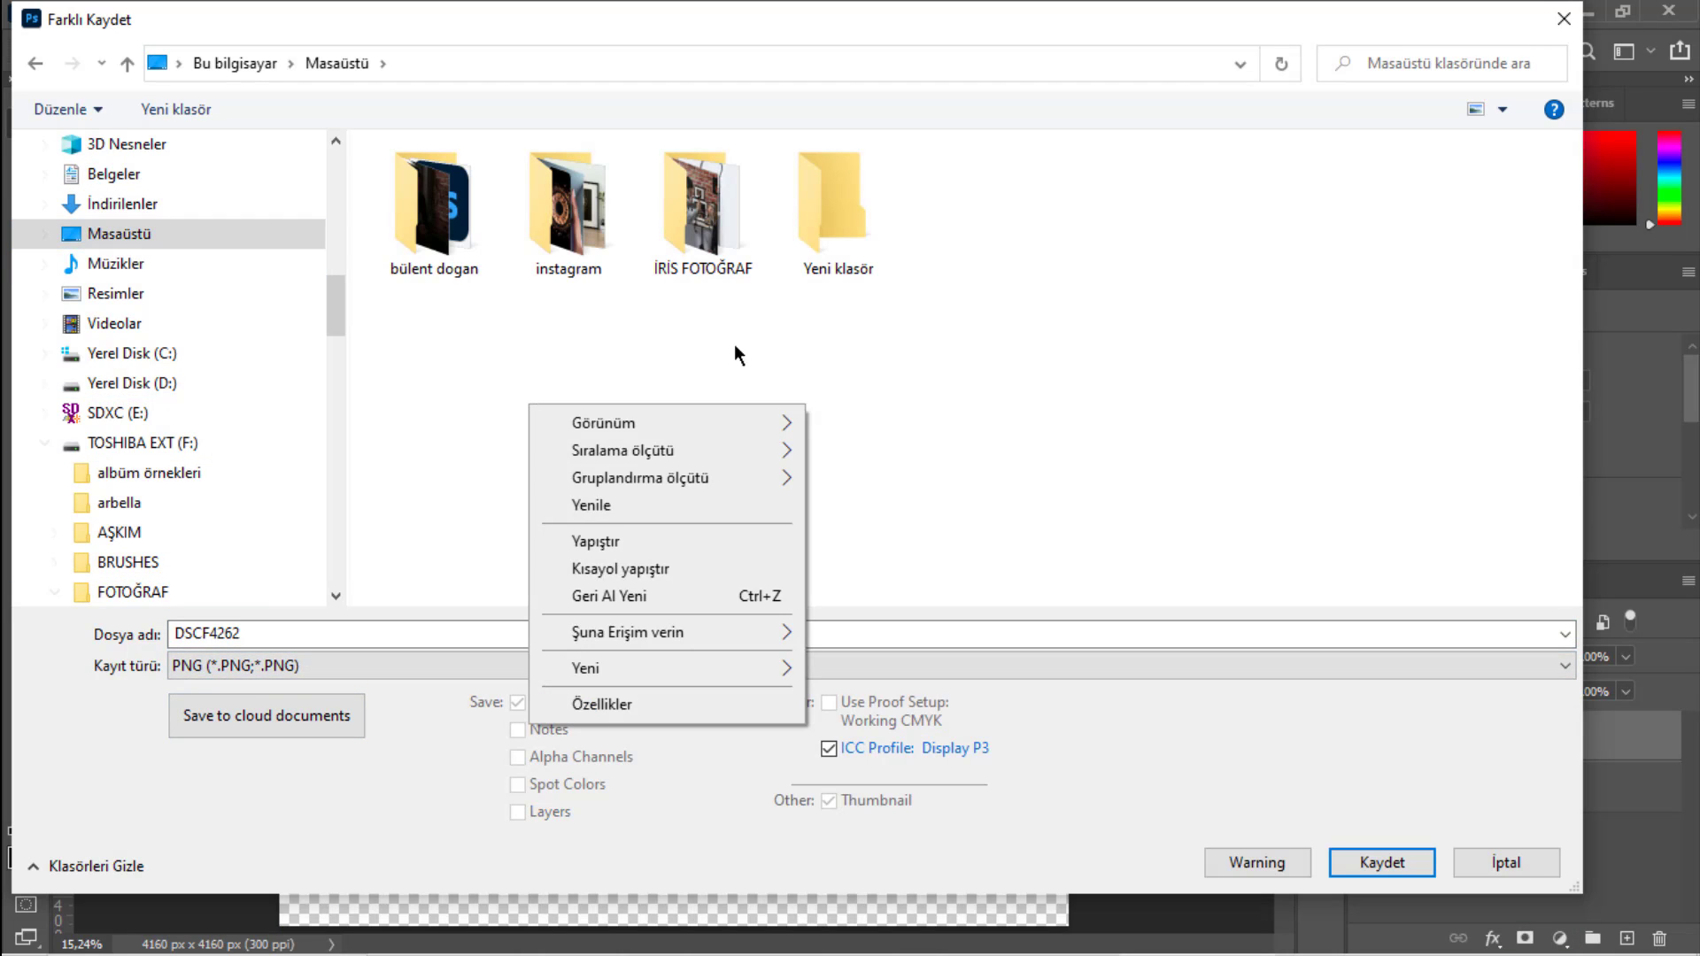
{"action": "left_click", "coordinate": [841, 217]}
{"action": "left_click", "coordinate": [1378, 860]}
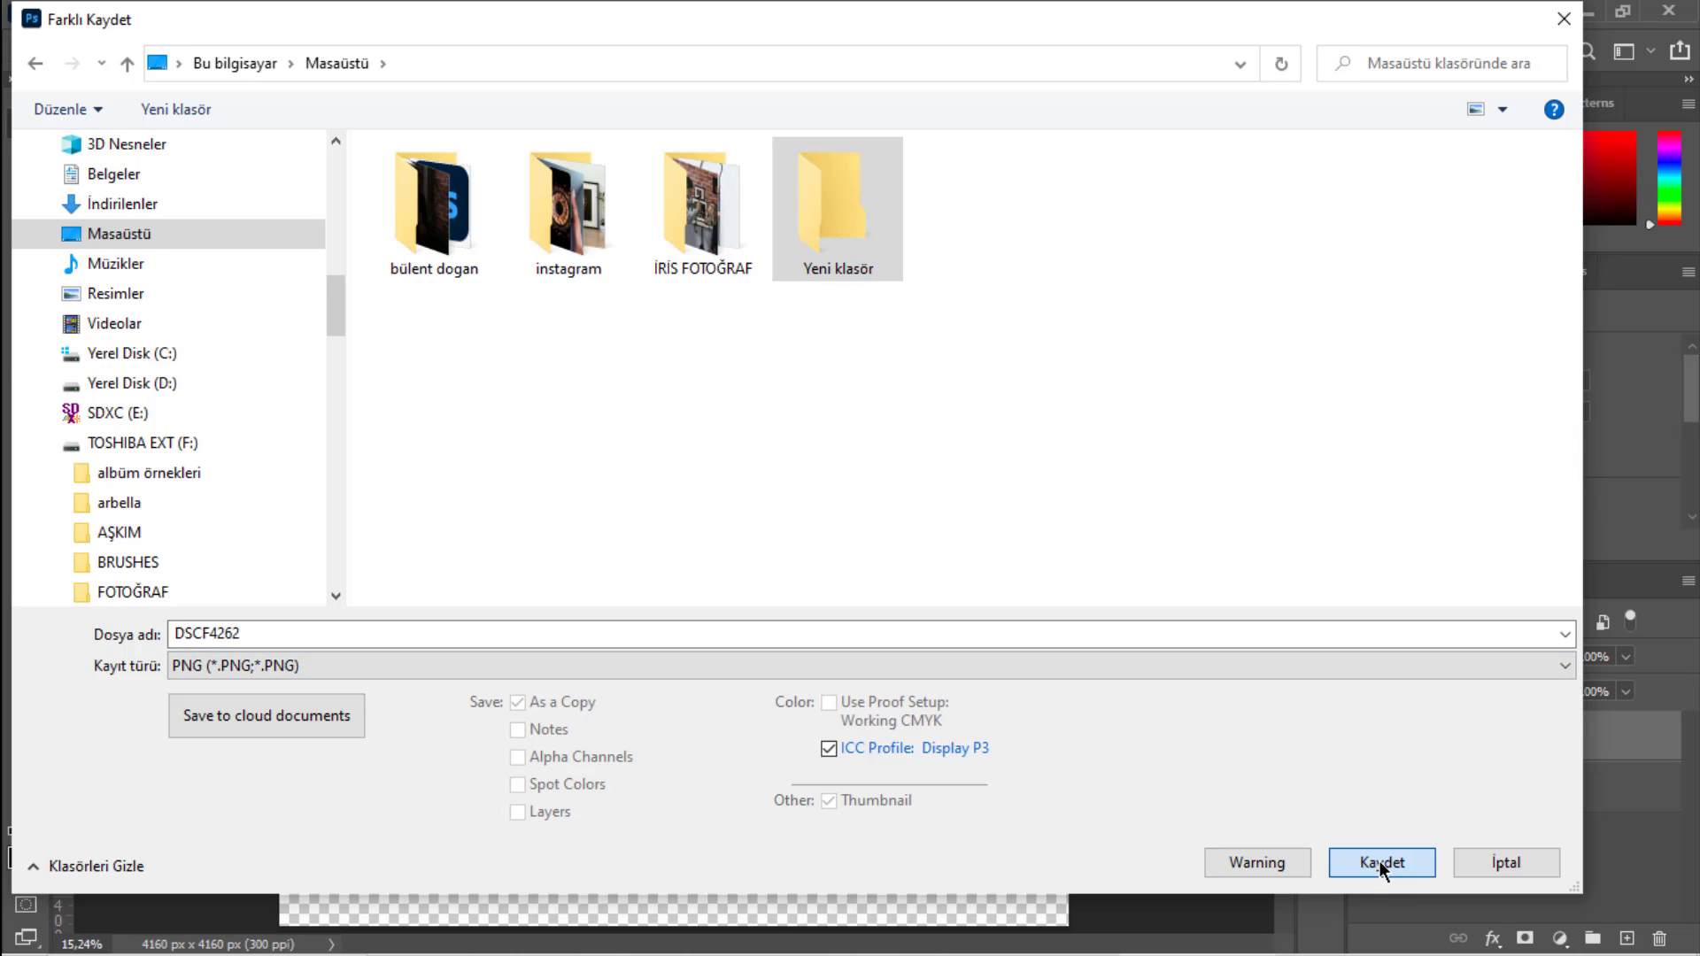
{"action": "left_click", "coordinate": [1346, 861]}
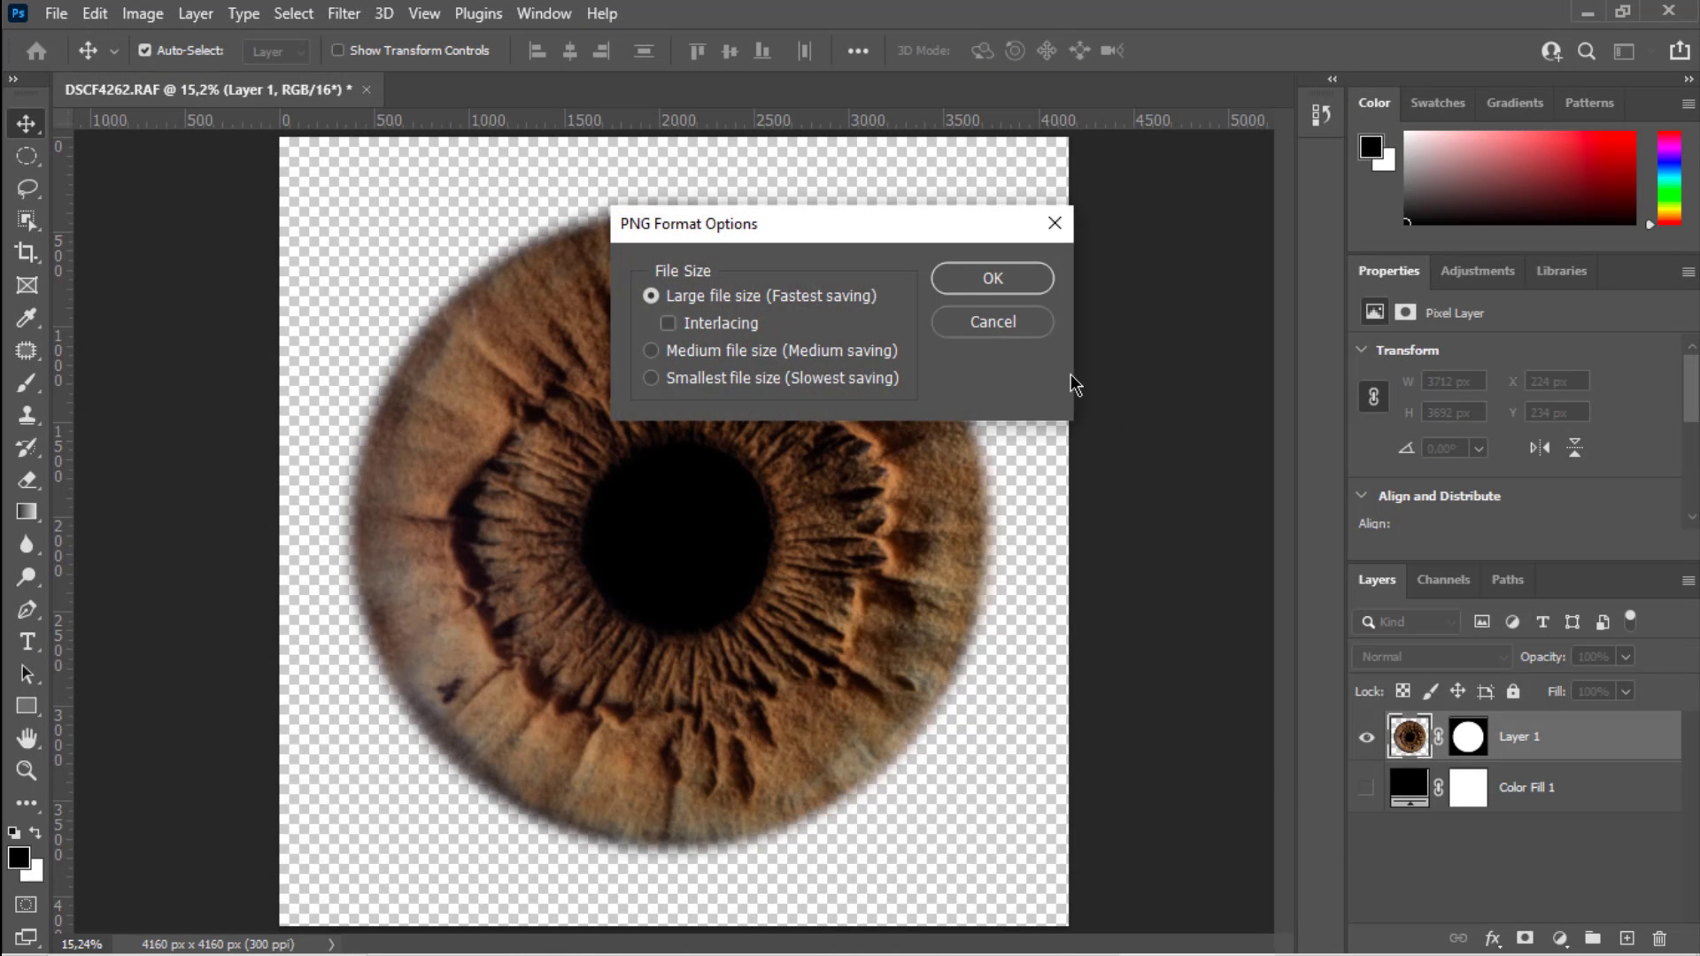
{"action": "left_click", "coordinate": [993, 280]}
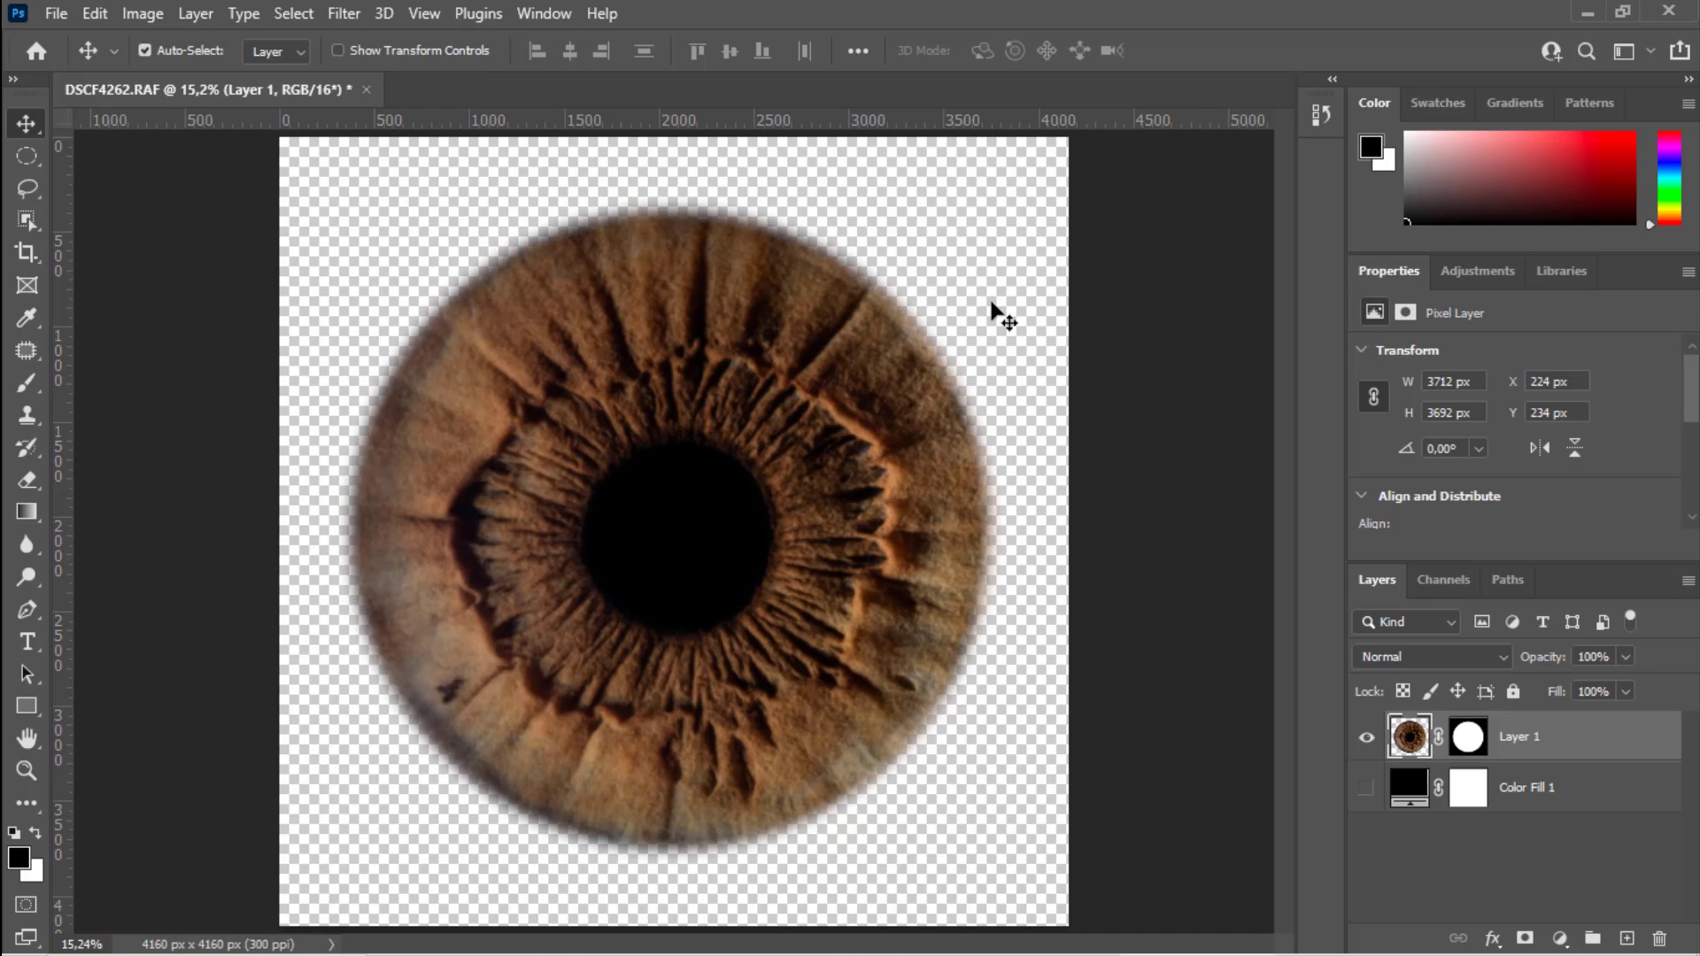
Close the RAF document without saving and open the DSCF4262 PNG from the desktop folder Yeni klasör.
{"action": "left_click", "coordinate": [365, 90]}
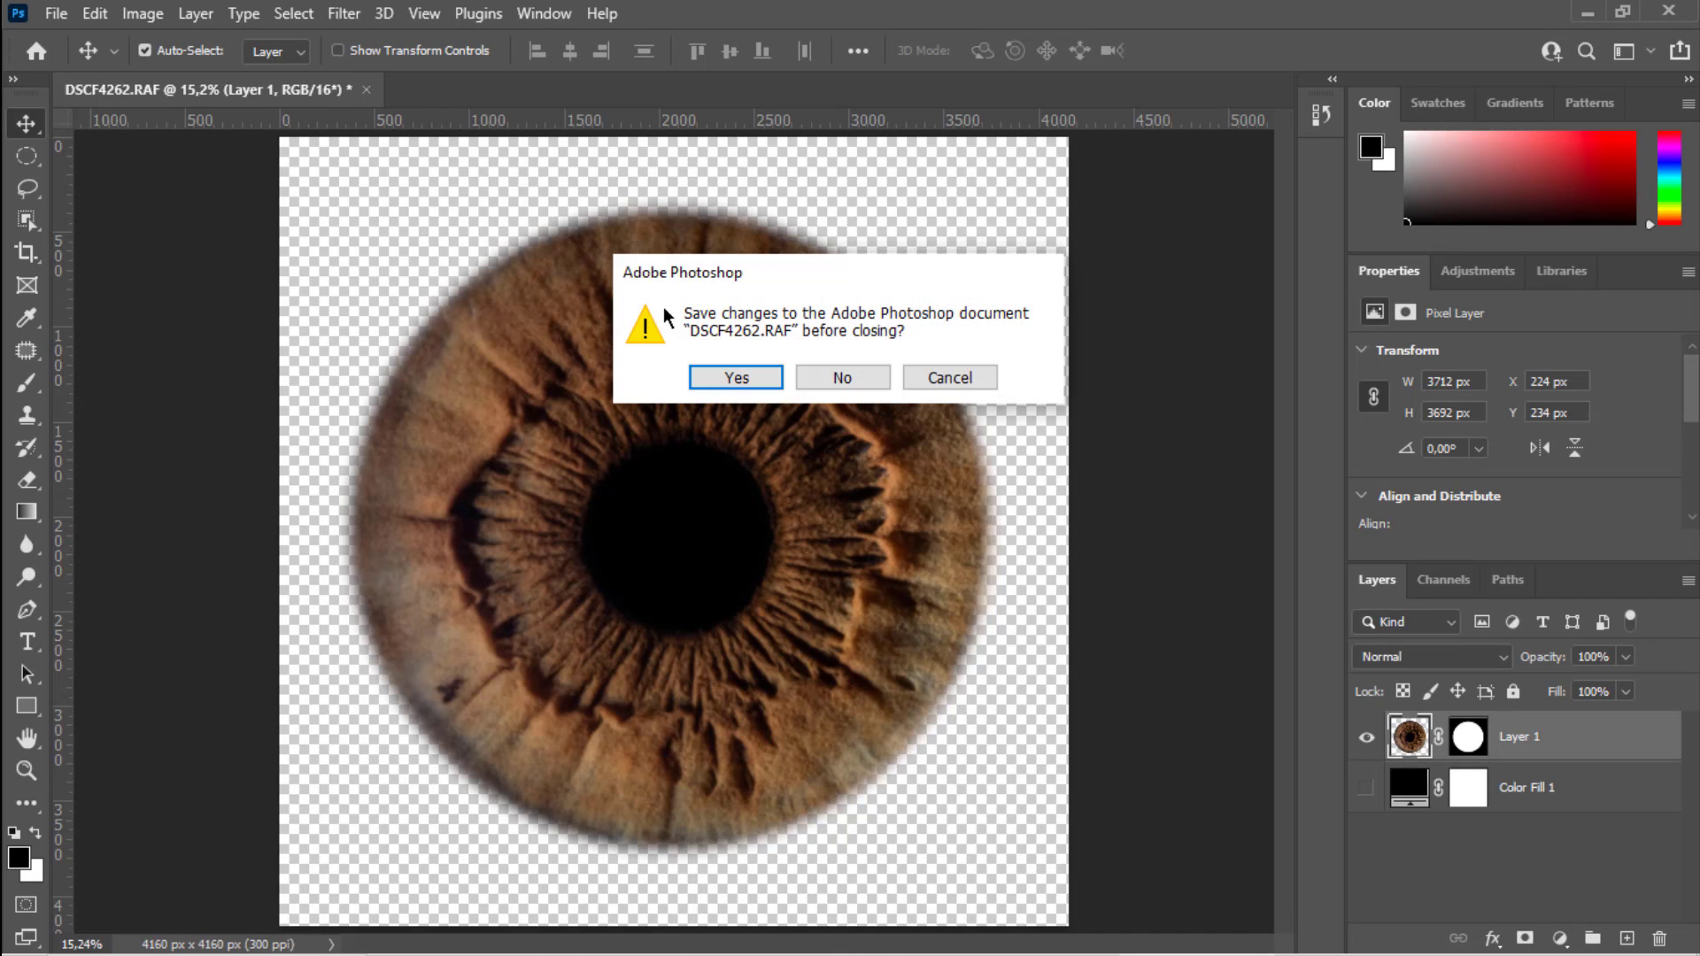
{"action": "left_click", "coordinate": [822, 376]}
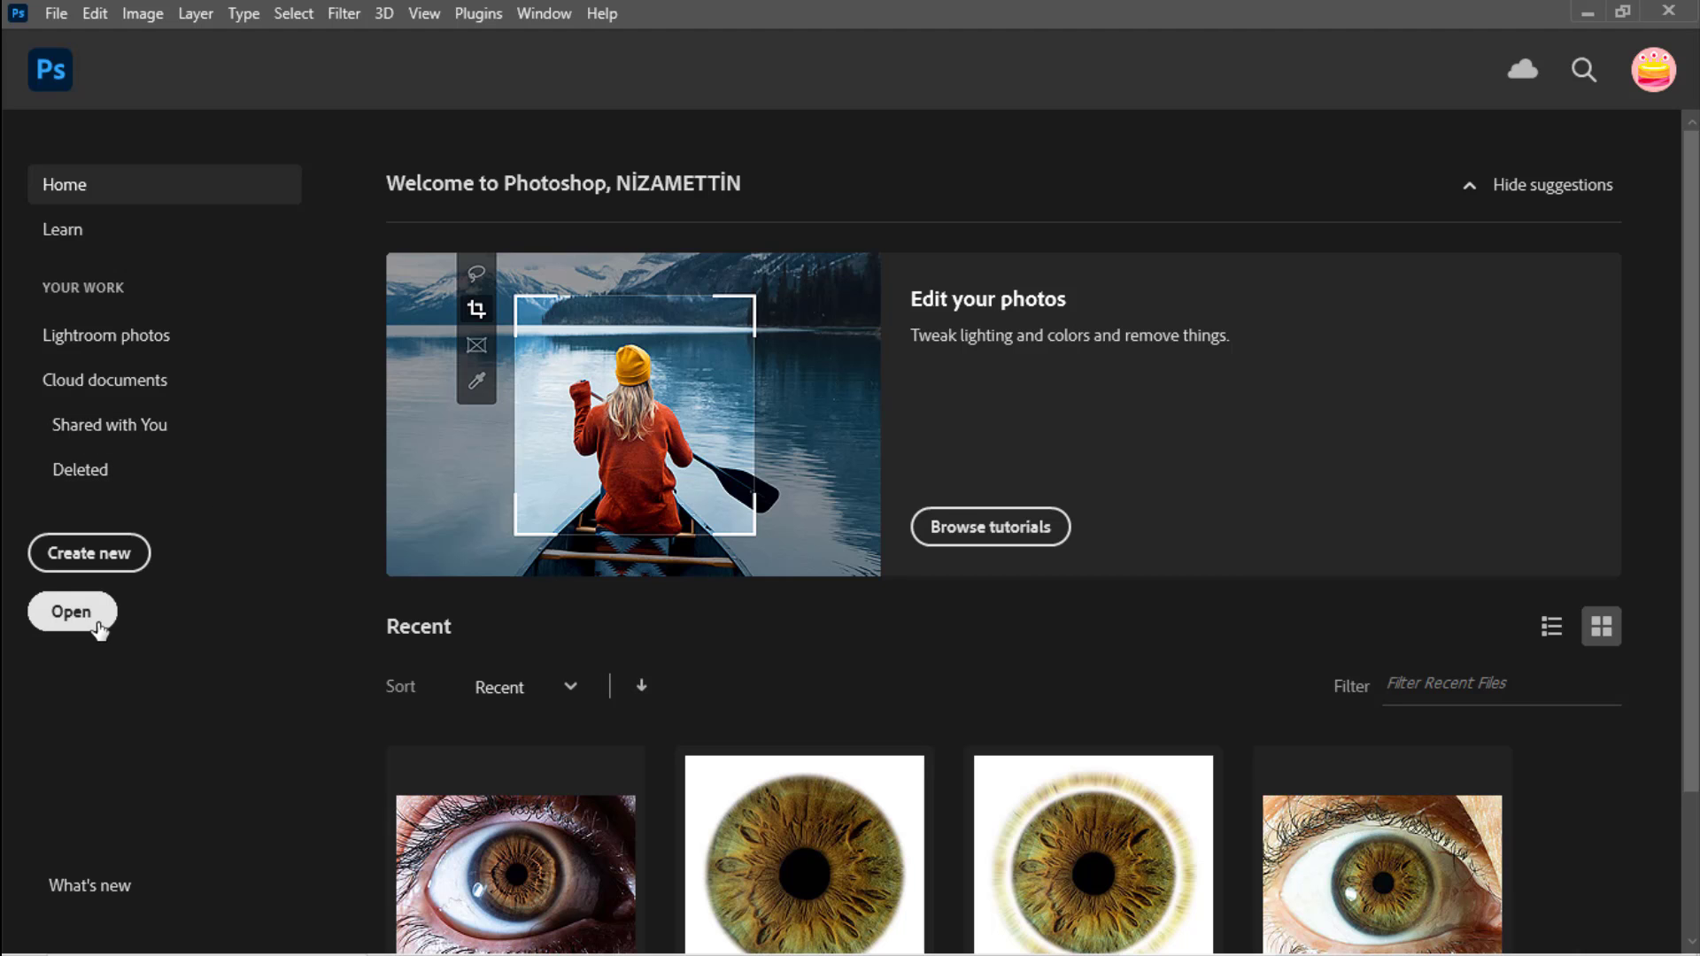
{"action": "left_click", "coordinate": [93, 619]}
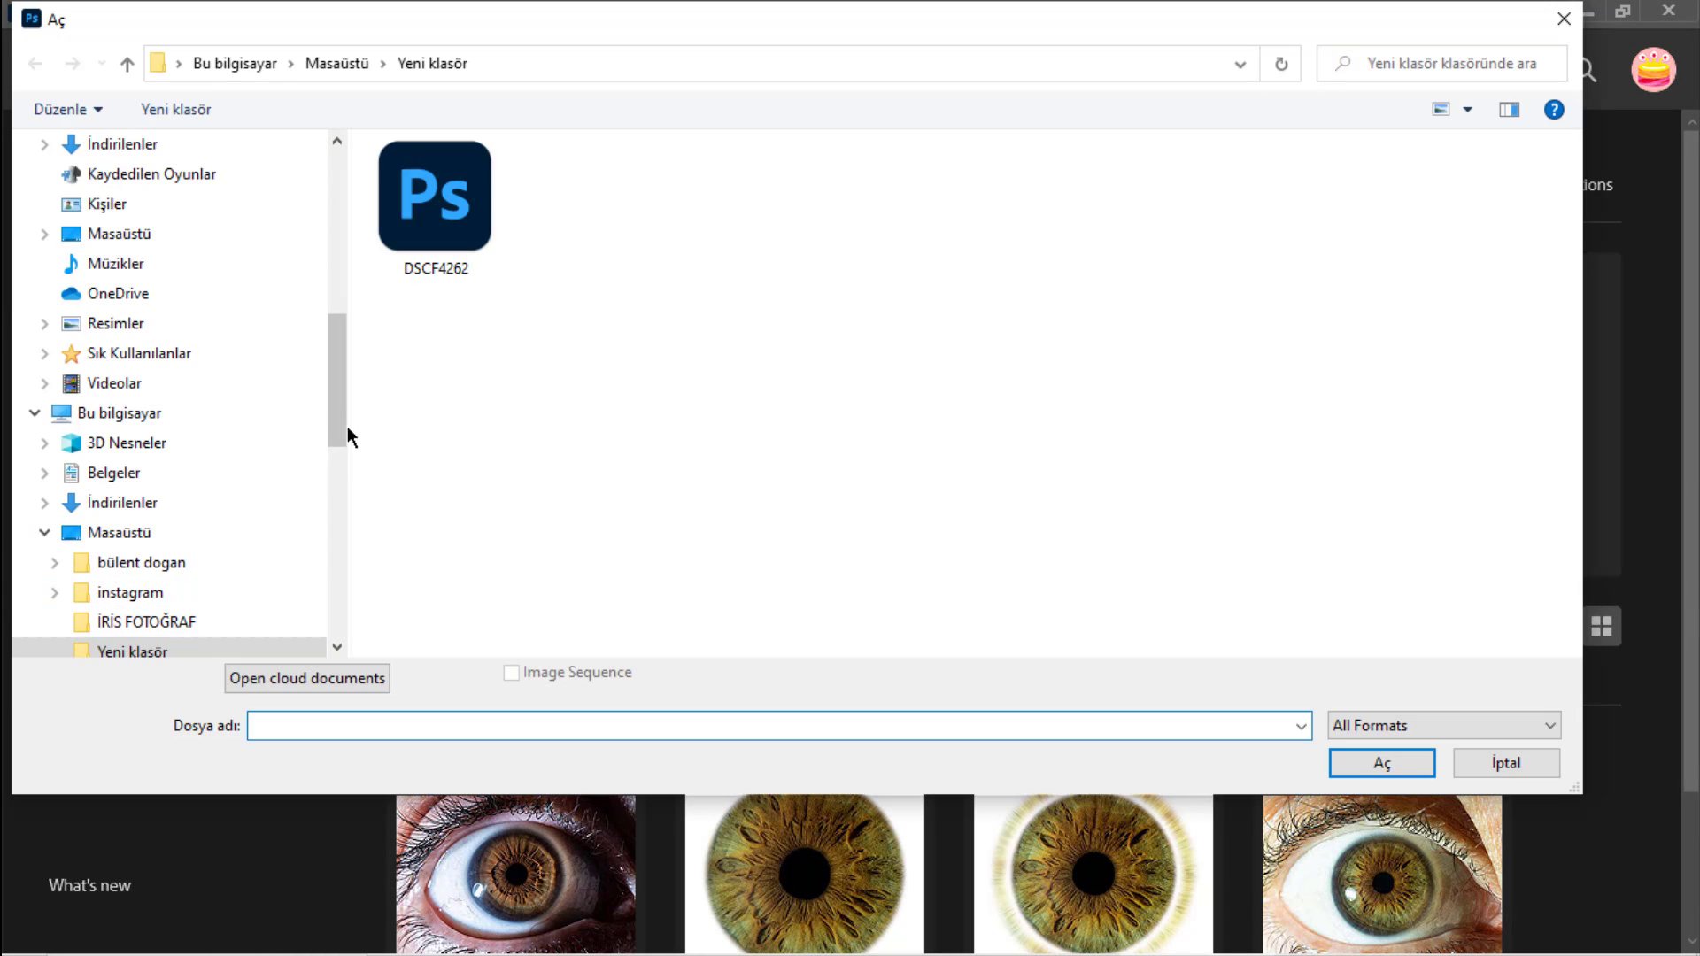
{"action": "left_click", "coordinate": [113, 238]}
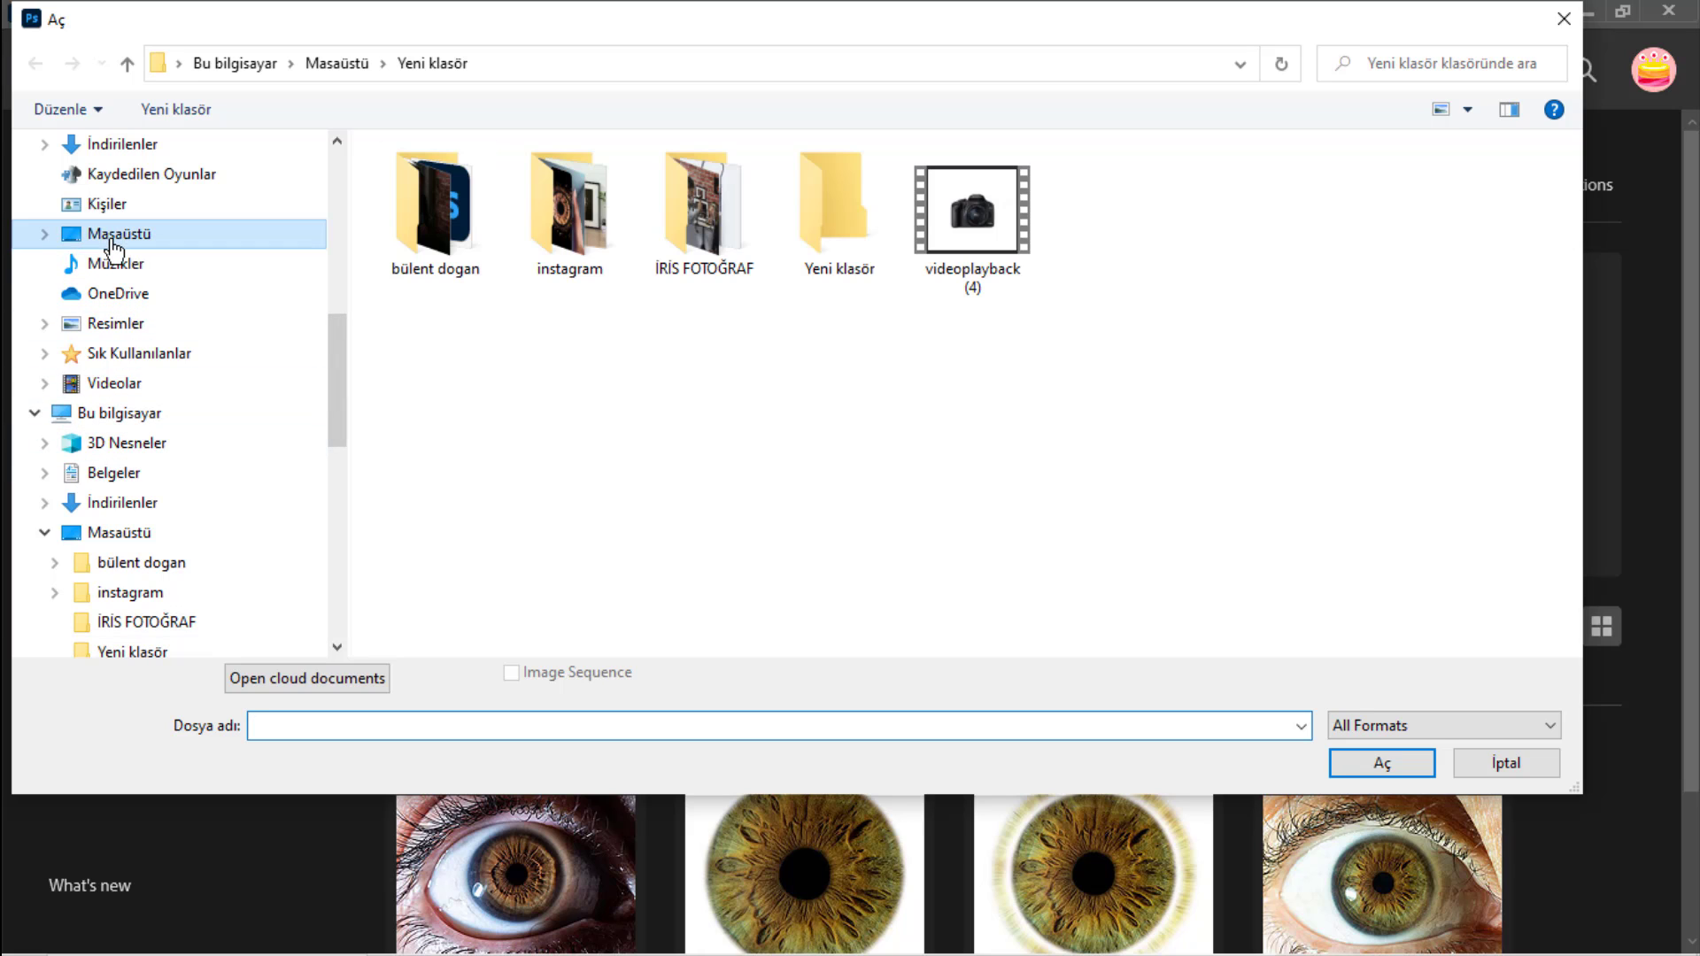
{"action": "double_click", "coordinate": [823, 232]}
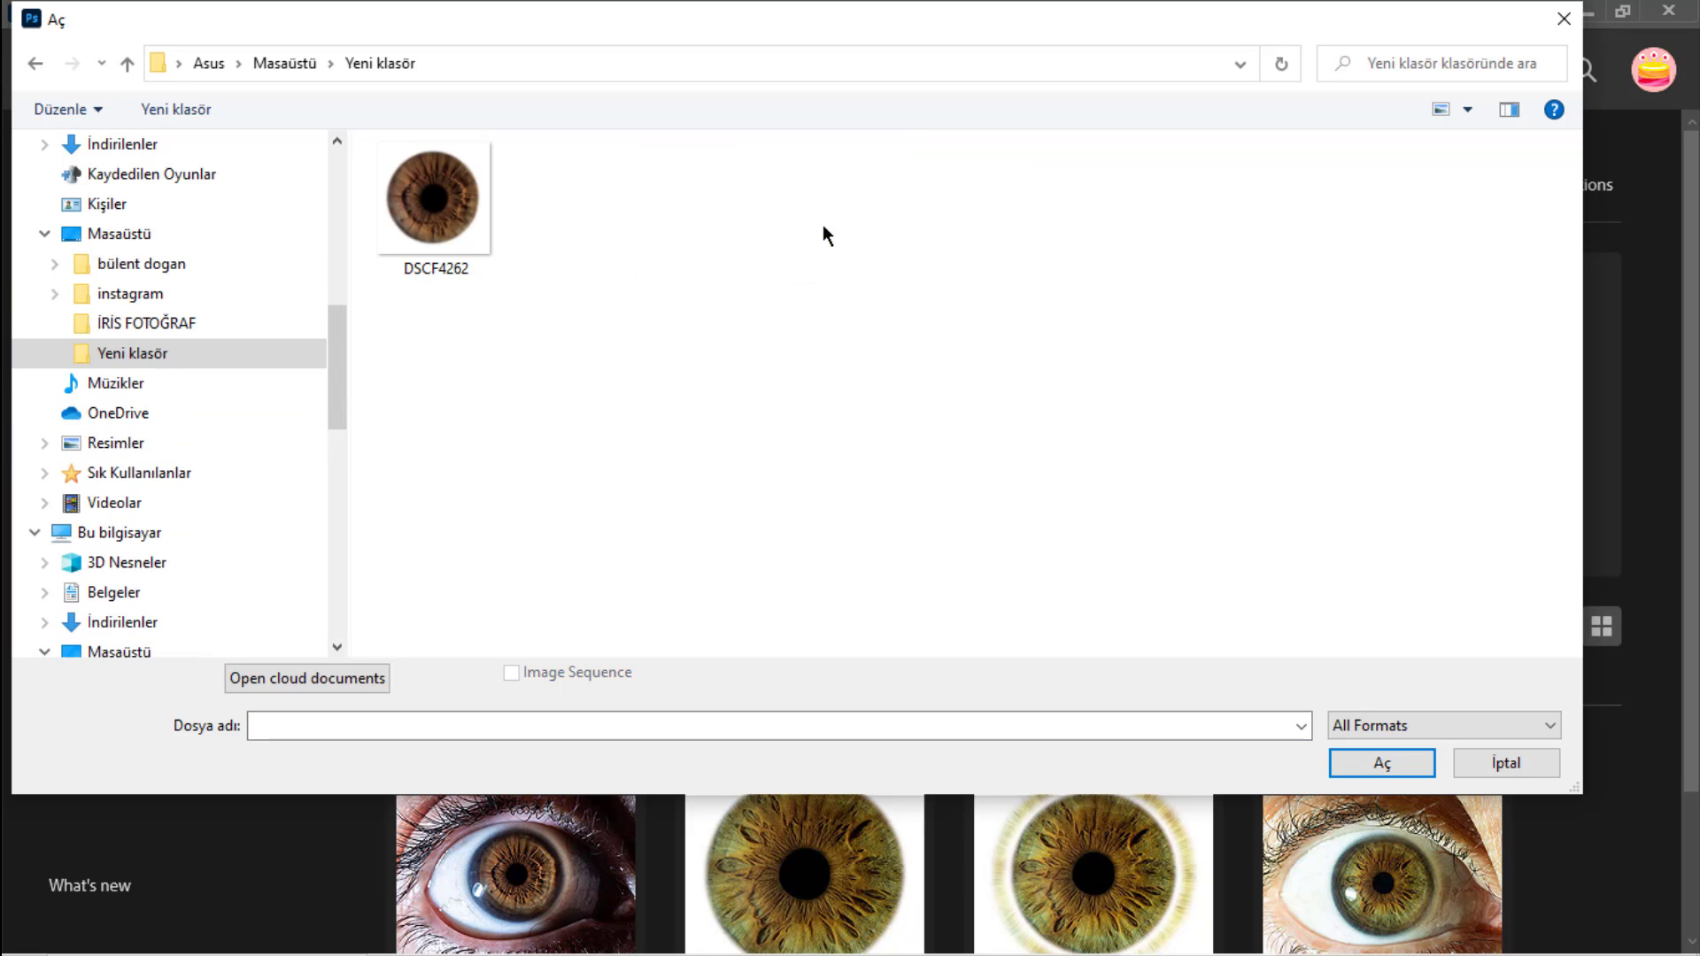
{"action": "left_click", "coordinate": [444, 202]}
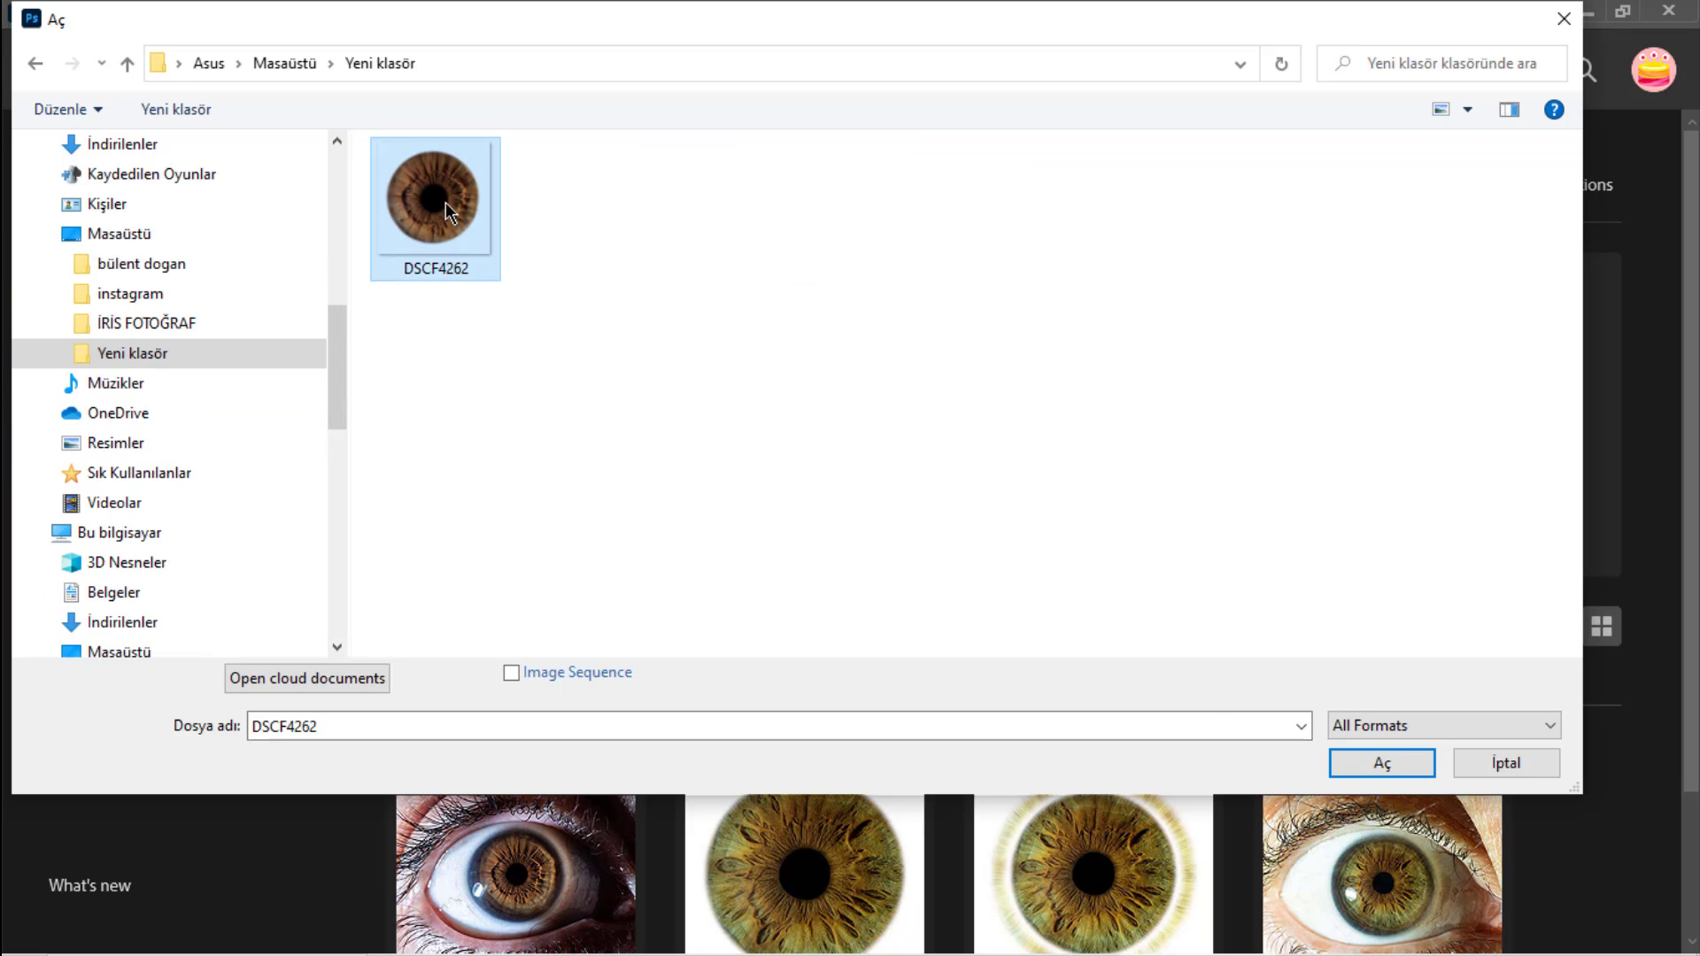
{"action": "left_click", "coordinate": [1364, 763]}
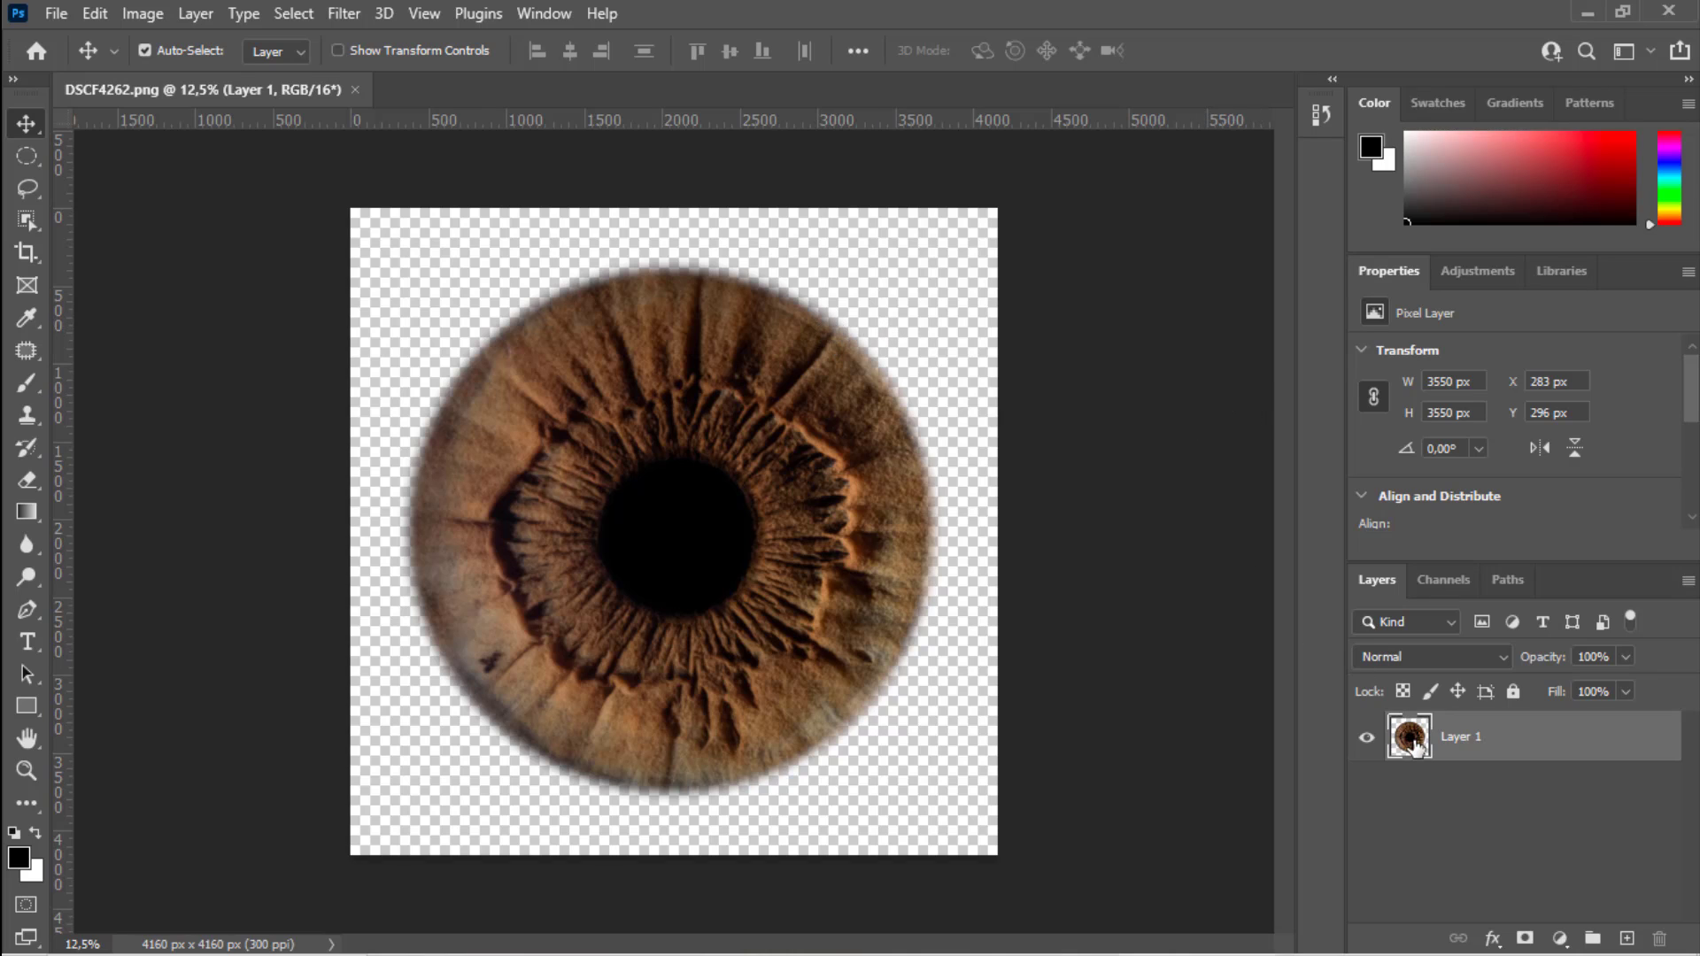
Duplicate the iris layer and place a black (000000) Solid Color fill layer between the copy and the original.
{"action": "left_click_drag", "start_coordinate": [1417, 748], "coordinate": [1614, 937]}
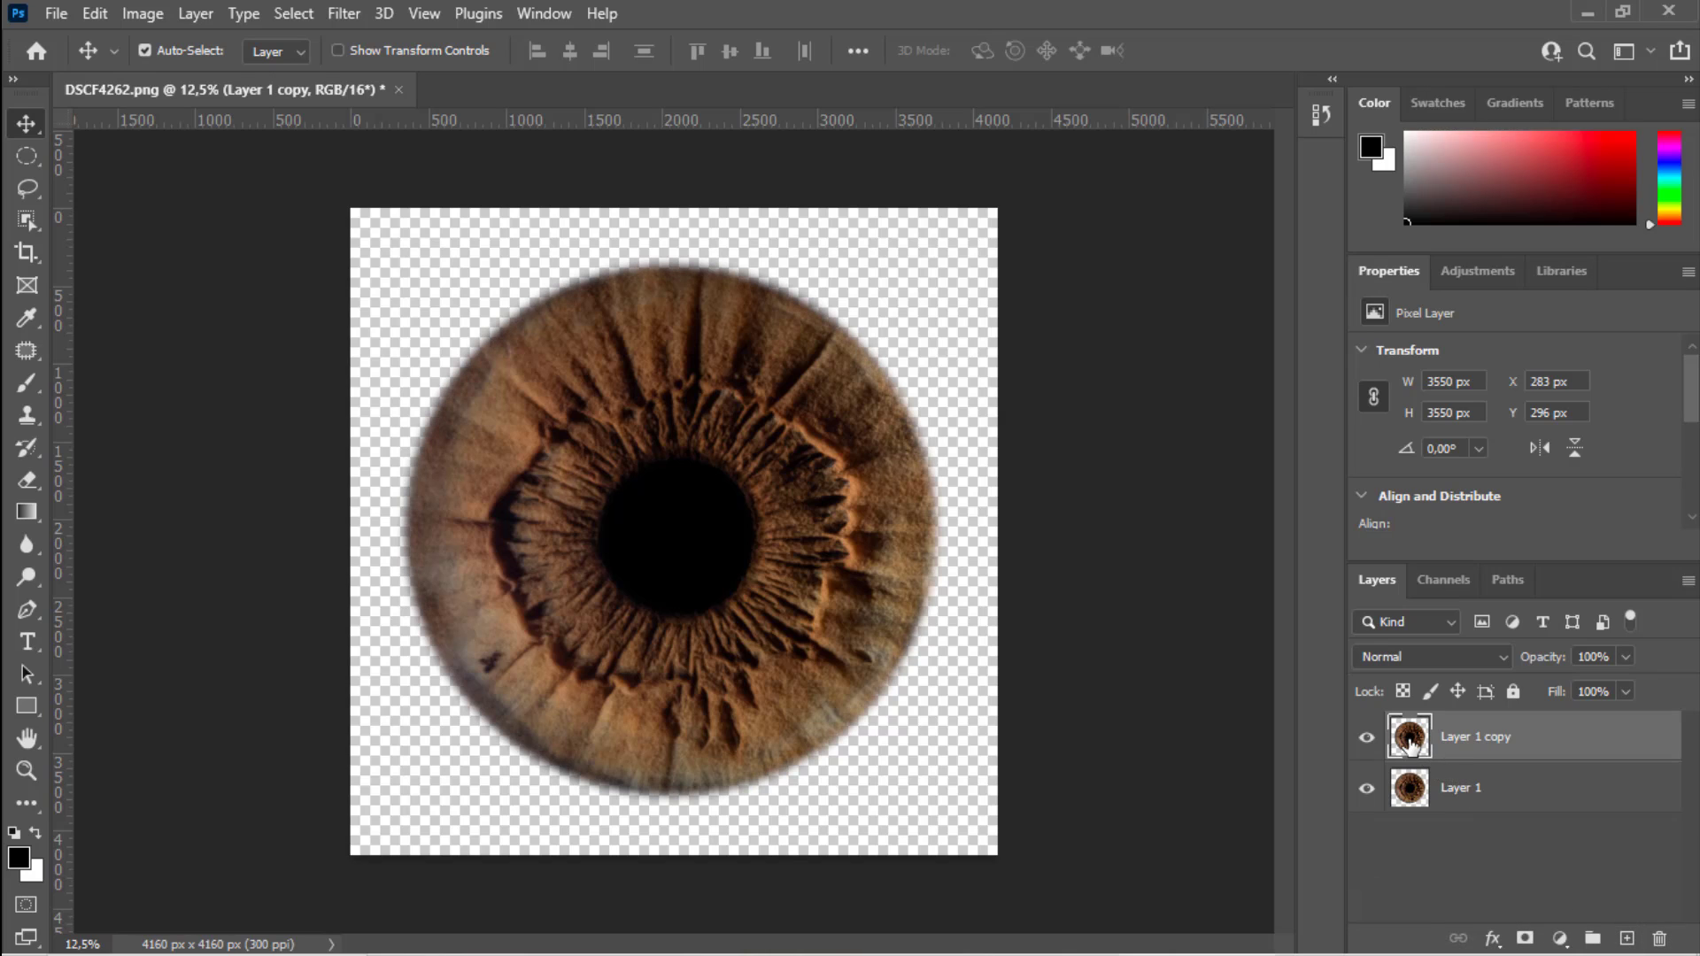
{"action": "left_click", "coordinate": [1560, 938]}
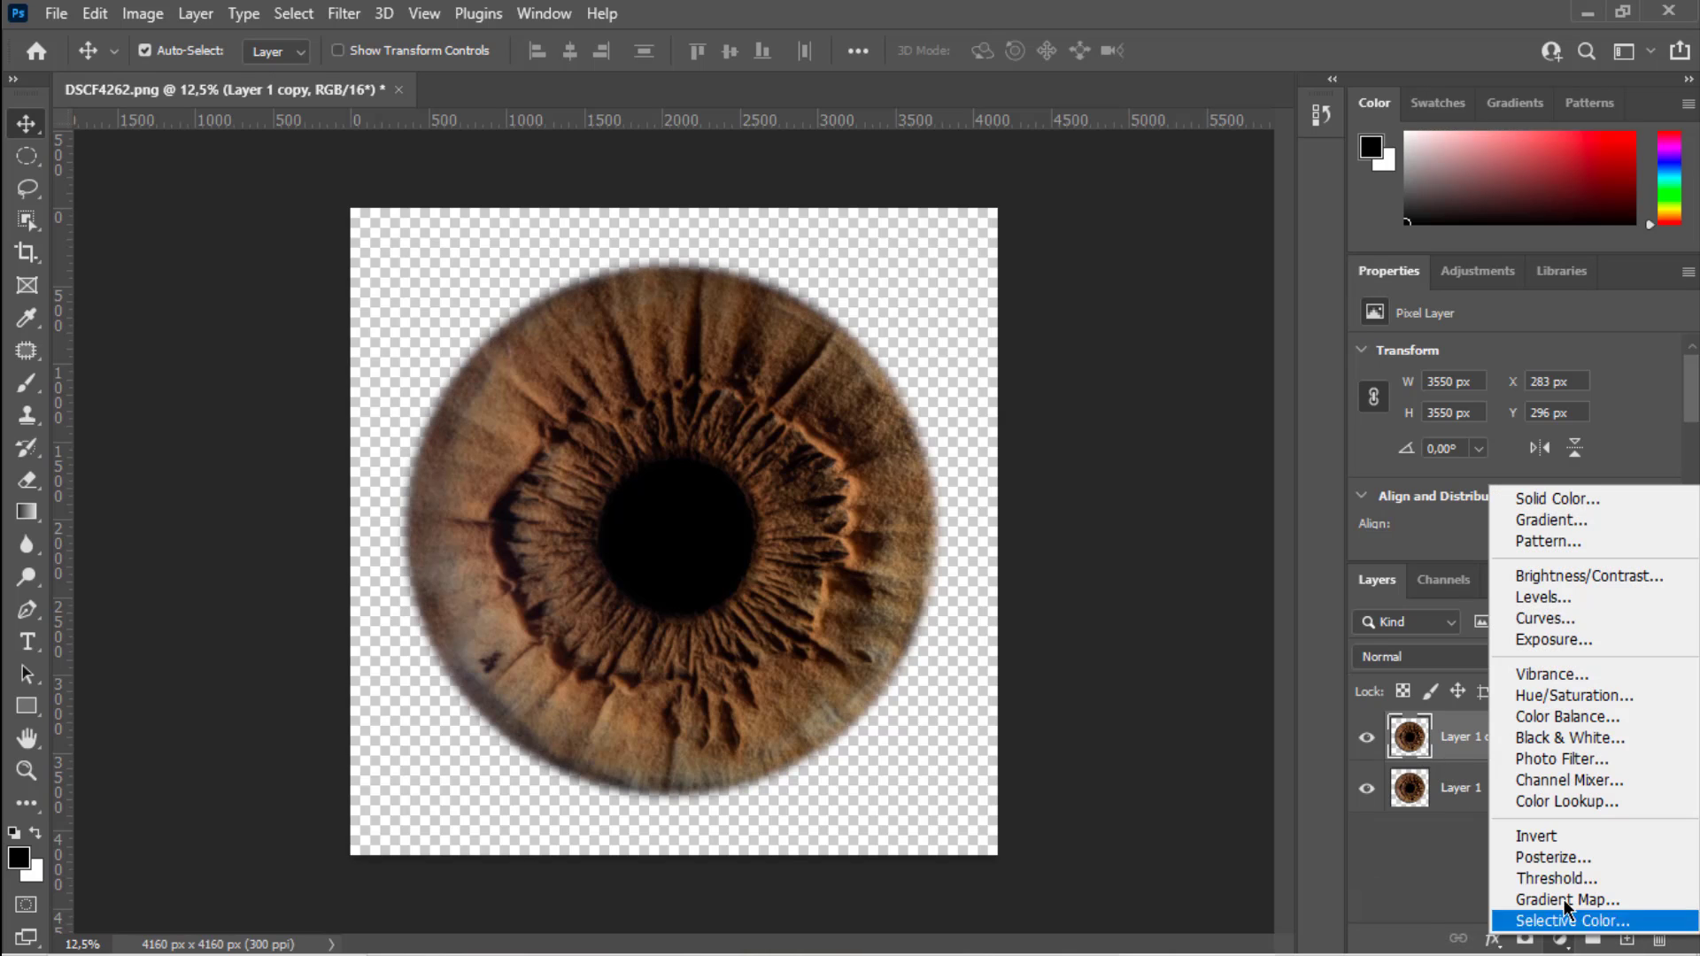
{"action": "left_click", "coordinate": [1589, 504]}
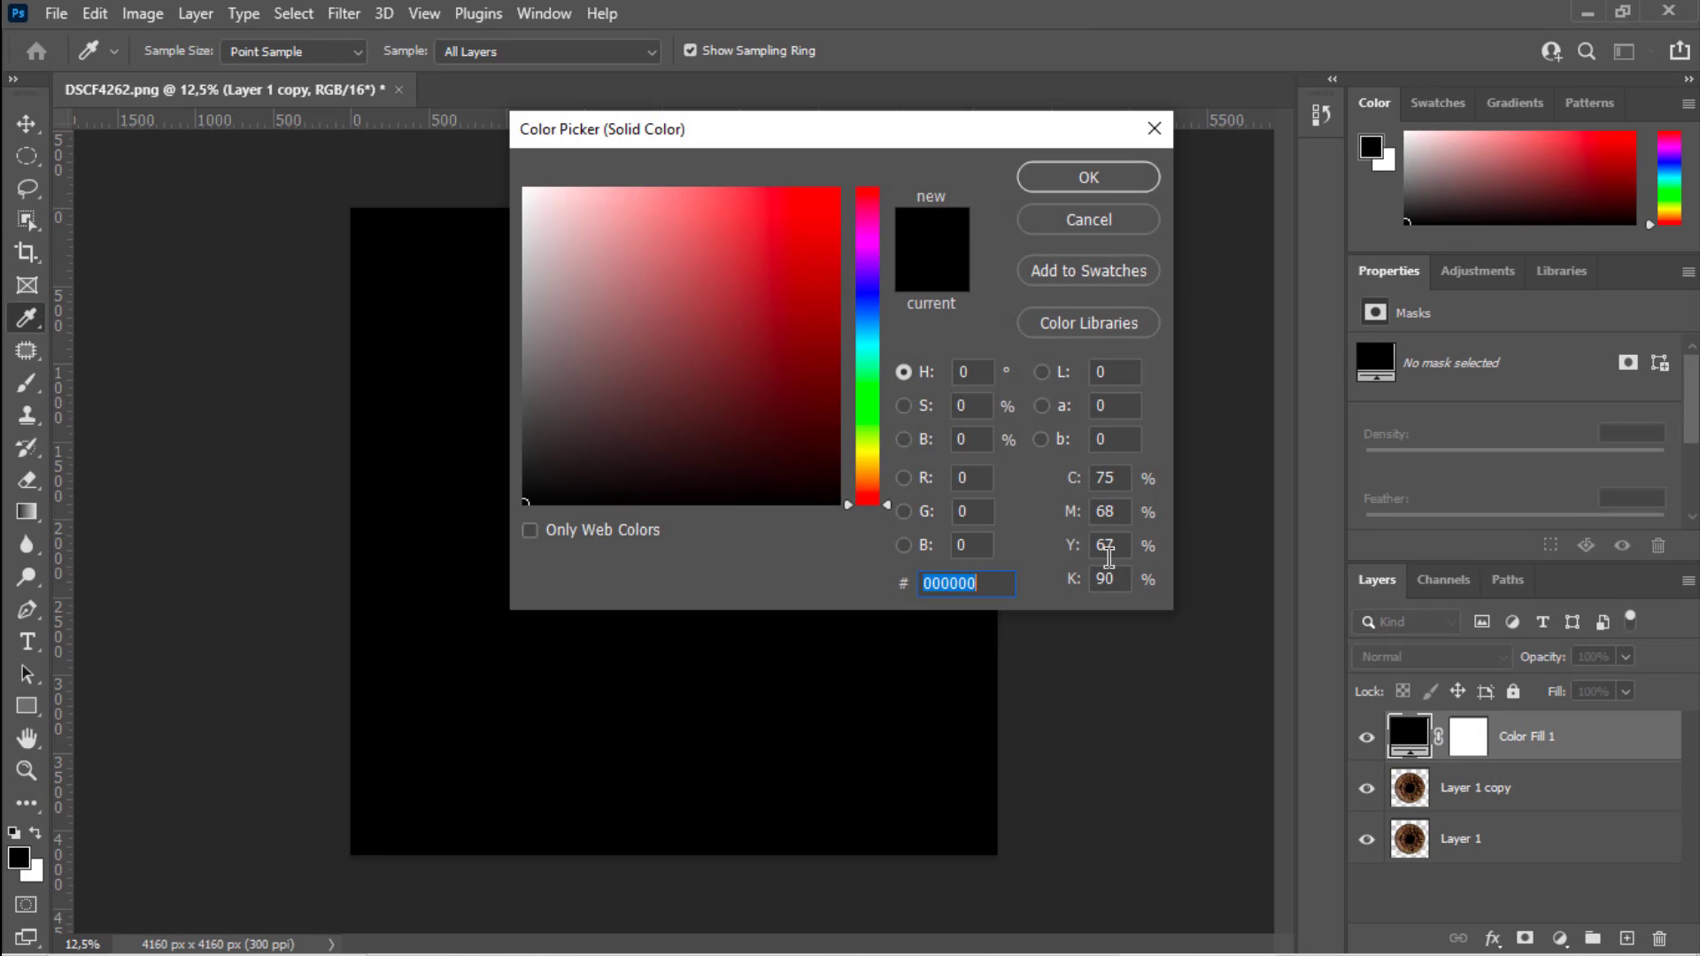
{"action": "left_click_drag", "start_coordinate": [548, 496], "coordinate": [405, 563]}
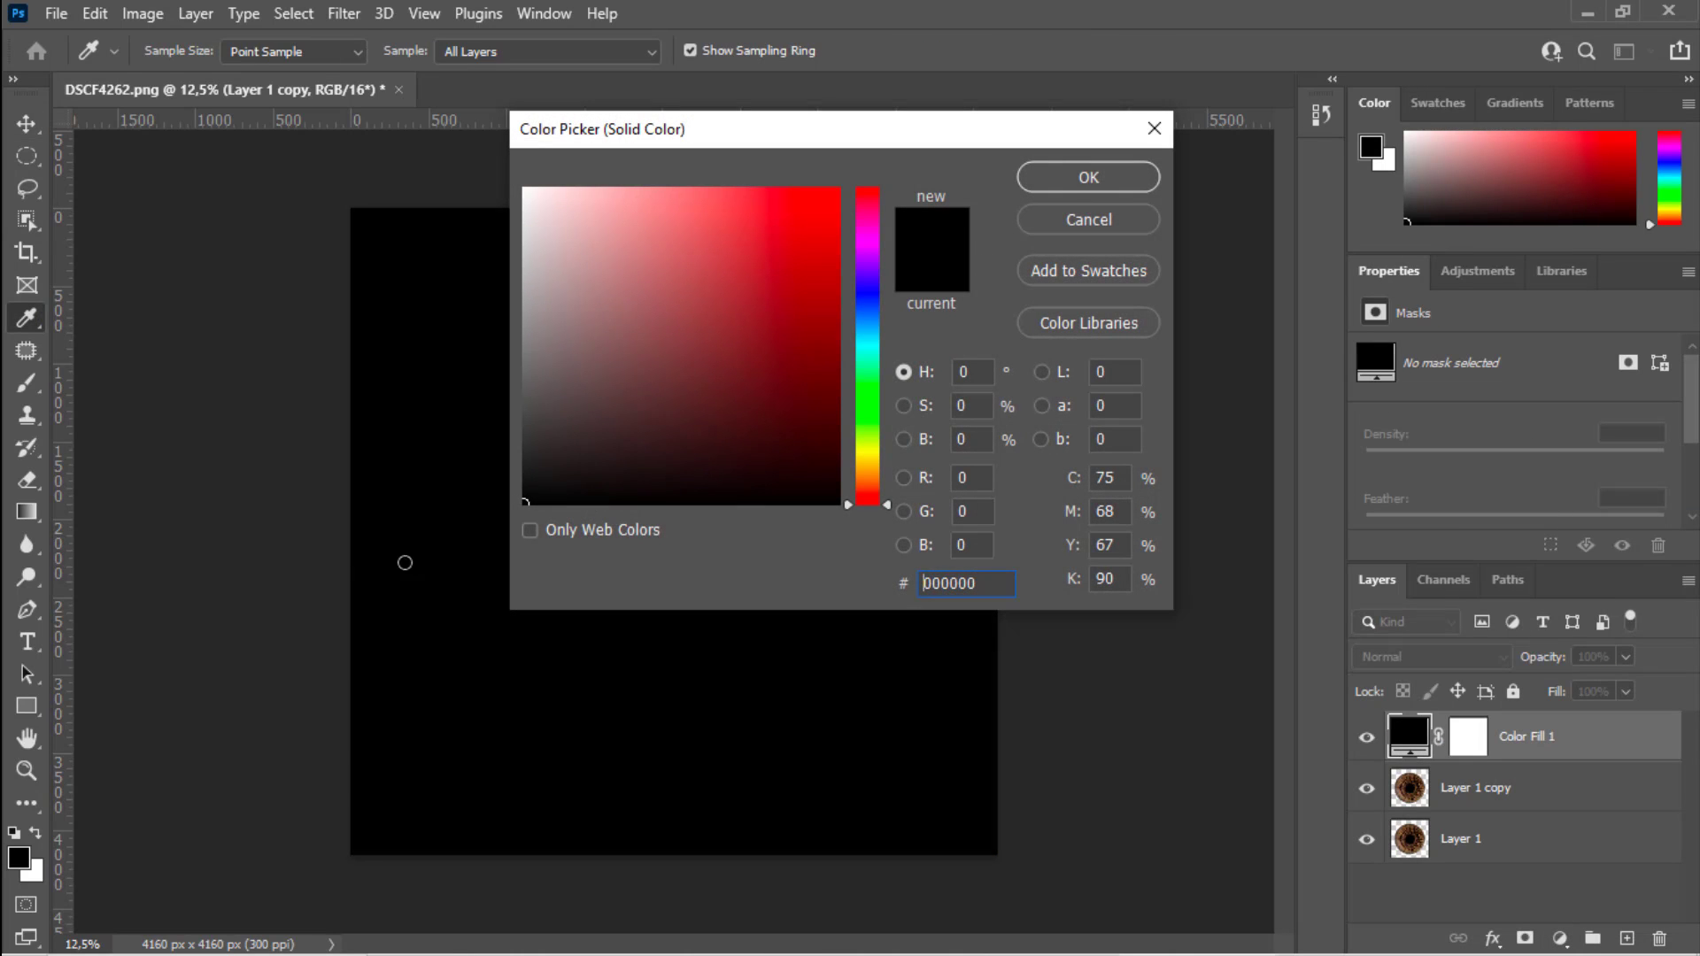
{"action": "left_click", "coordinate": [1082, 176]}
{"action": "left_click_drag", "start_coordinate": [1411, 736], "coordinate": [1421, 788]}
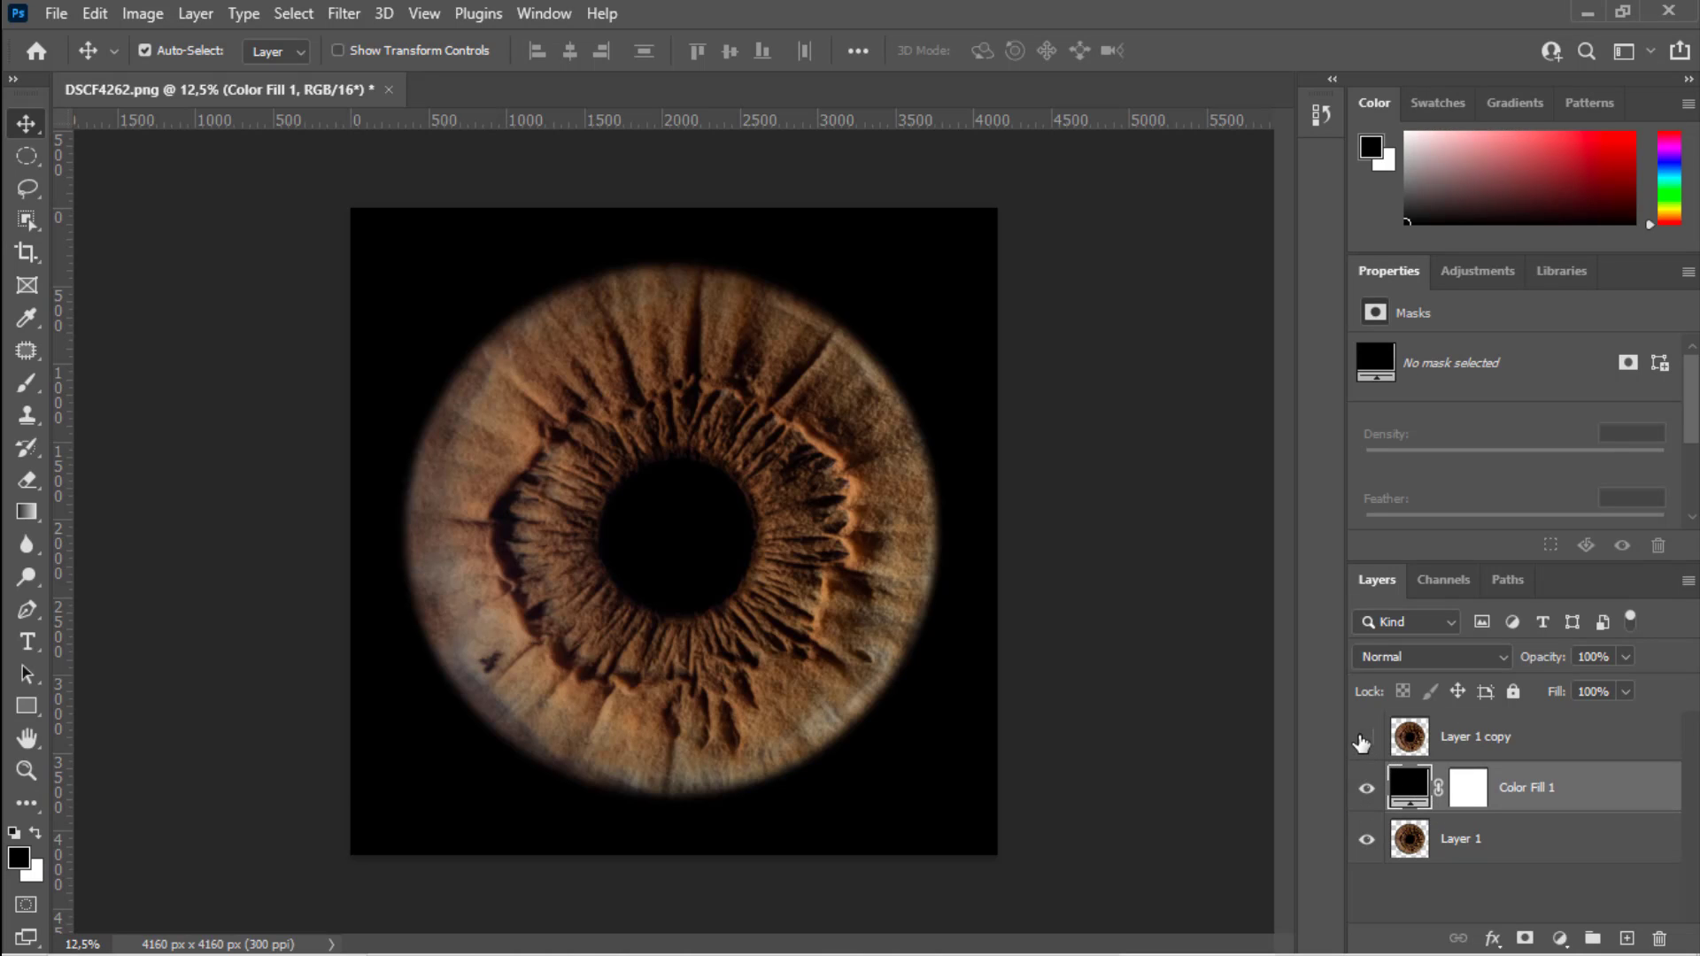
Hide Layer 1 copy and Color Fill 1, and place another black Solid Color fill layer directly beneath Layer 1.
{"action": "left_click", "coordinate": [1365, 736]}
{"action": "left_click", "coordinate": [1365, 788]}
{"action": "left_click", "coordinate": [1414, 852]}
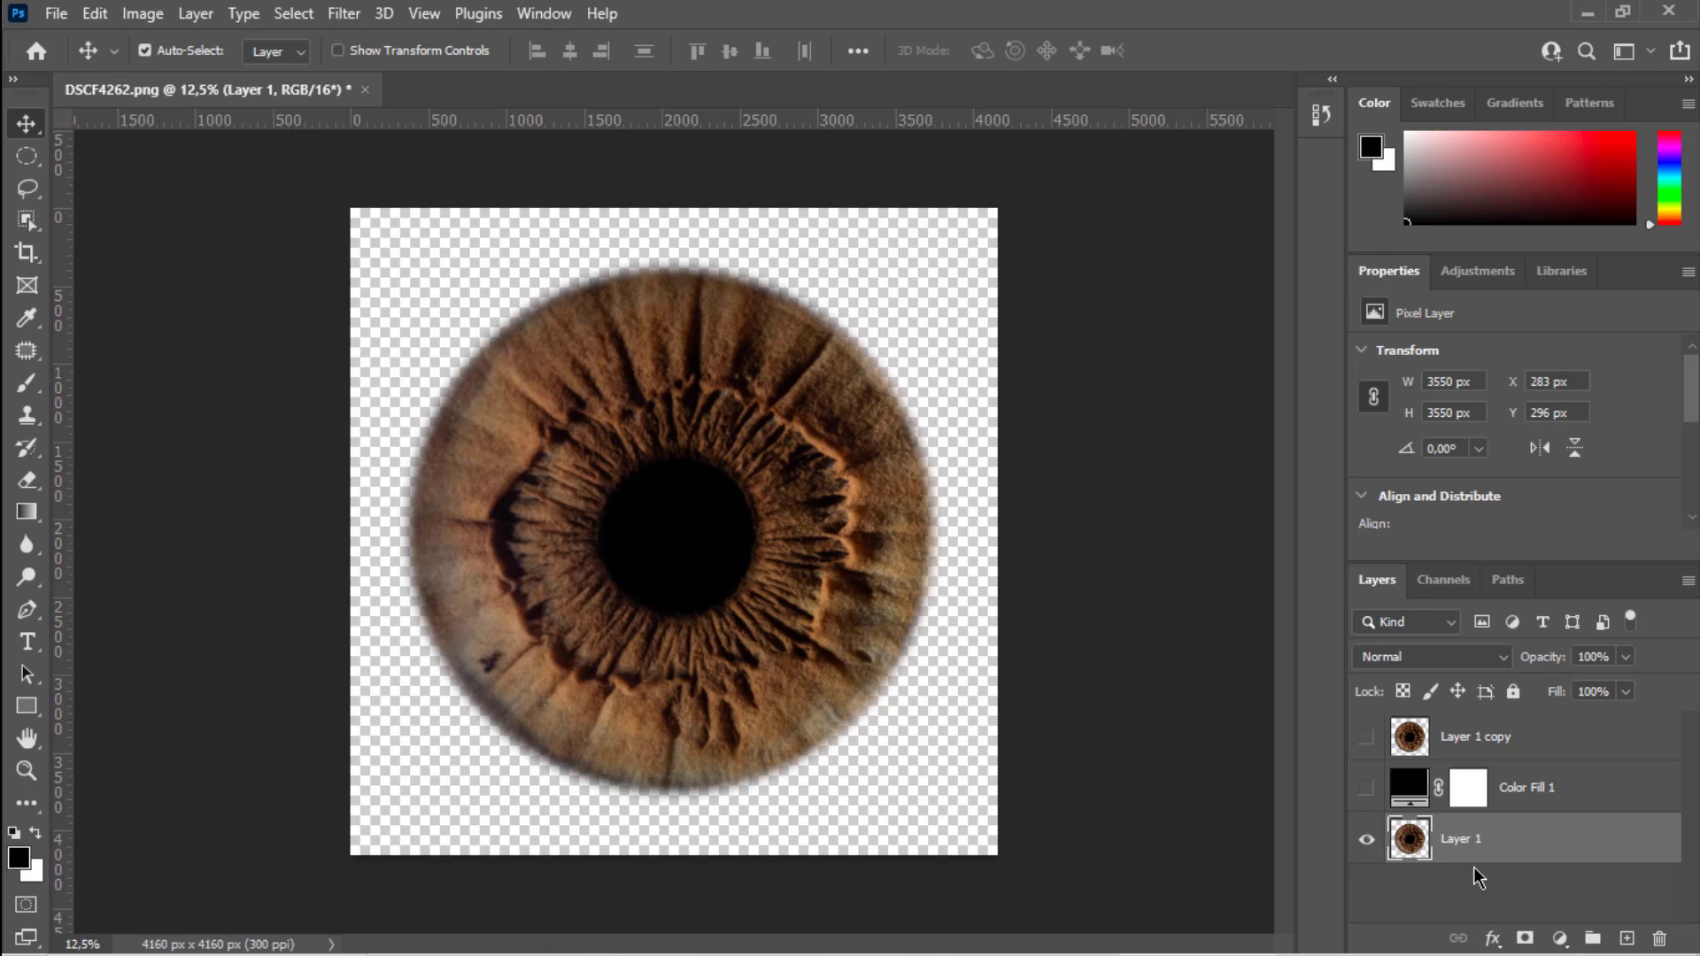
{"action": "left_click", "coordinate": [1561, 939]}
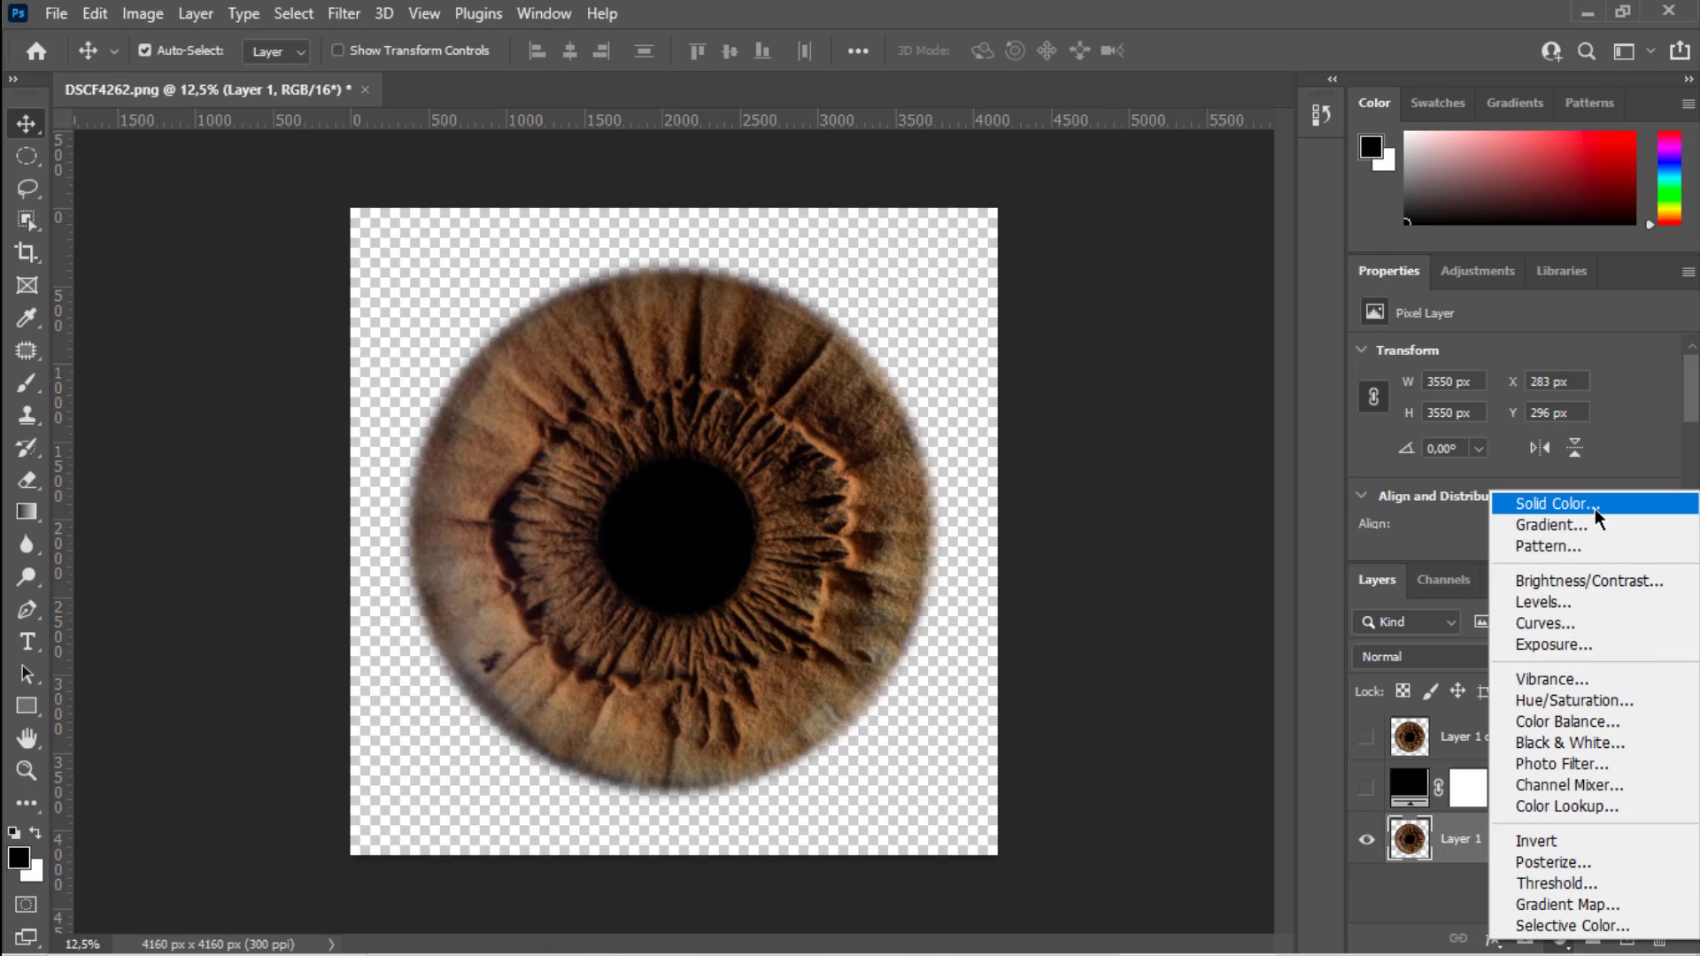
{"action": "left_click", "coordinate": [1594, 498]}
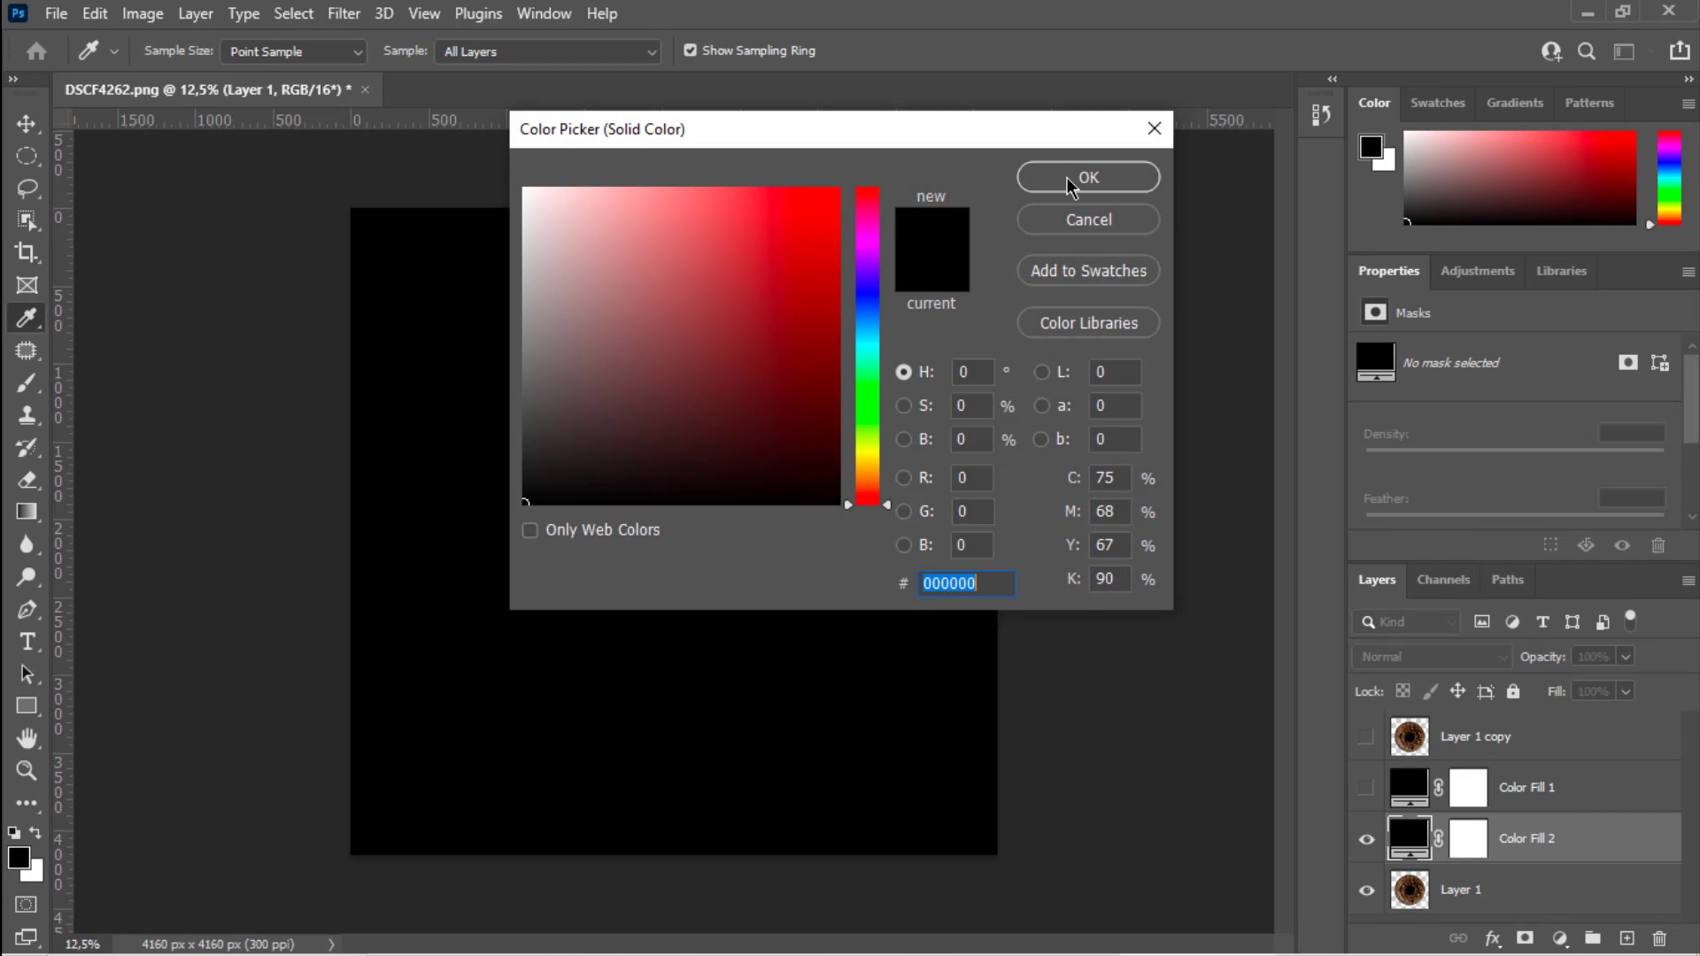
{"action": "left_click", "coordinate": [1069, 182]}
{"action": "left_click_drag", "start_coordinate": [1409, 893], "coordinate": [1412, 850]}
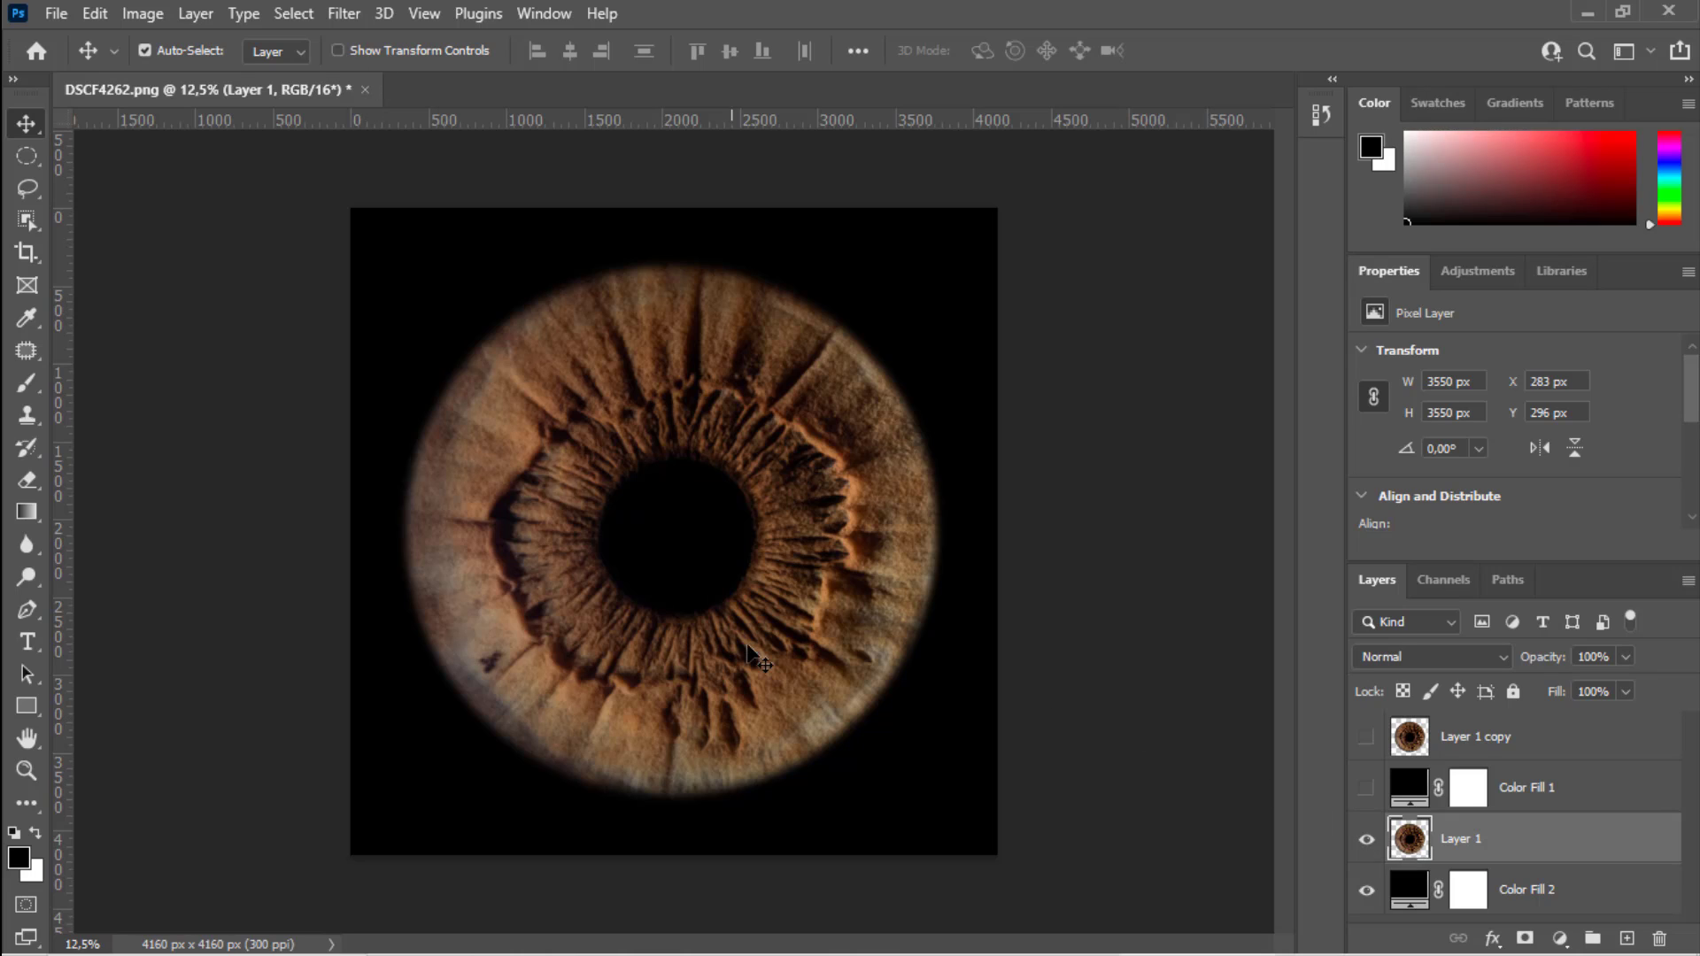
Paint over the pupil on Layer 1 in black with a soft brush of about 1272 px.
{"action": "key", "text": "b"}
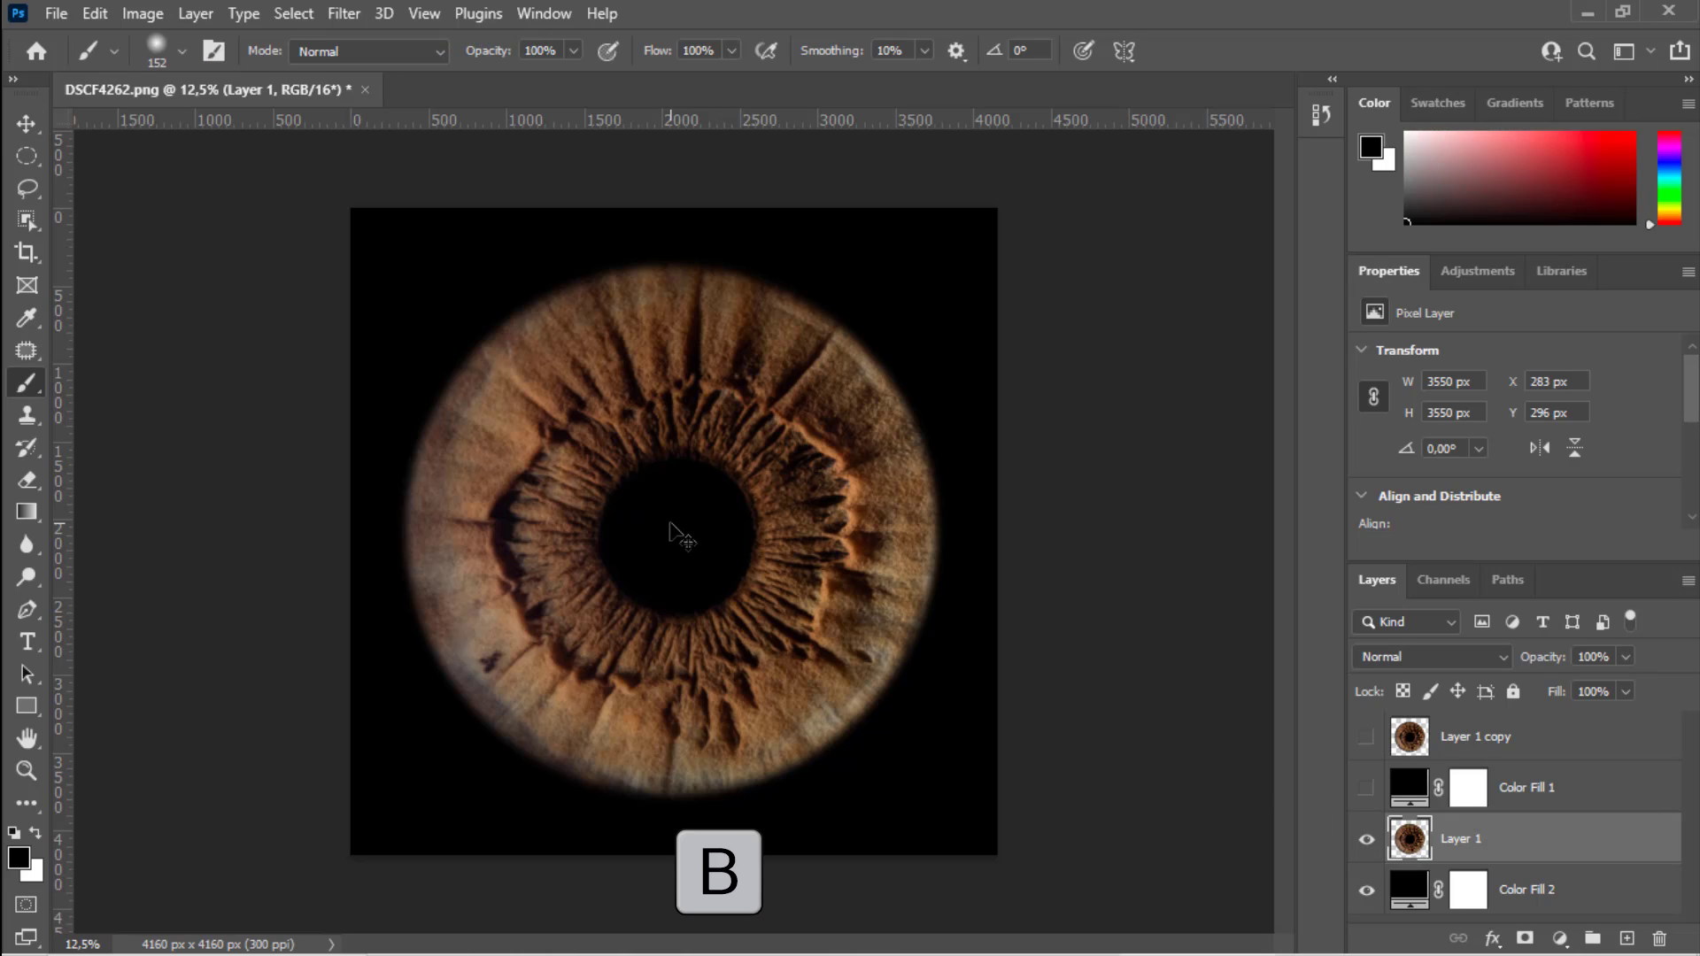
{"action": "mouse_move", "coordinate": [677, 530]}
{"action": "left_mouse_down"}
{"action": "mouse_move", "coordinate": [756, 523]}
{"action": "mouse_move", "coordinate": [680, 534]}
{"action": "left_mouse_up"}
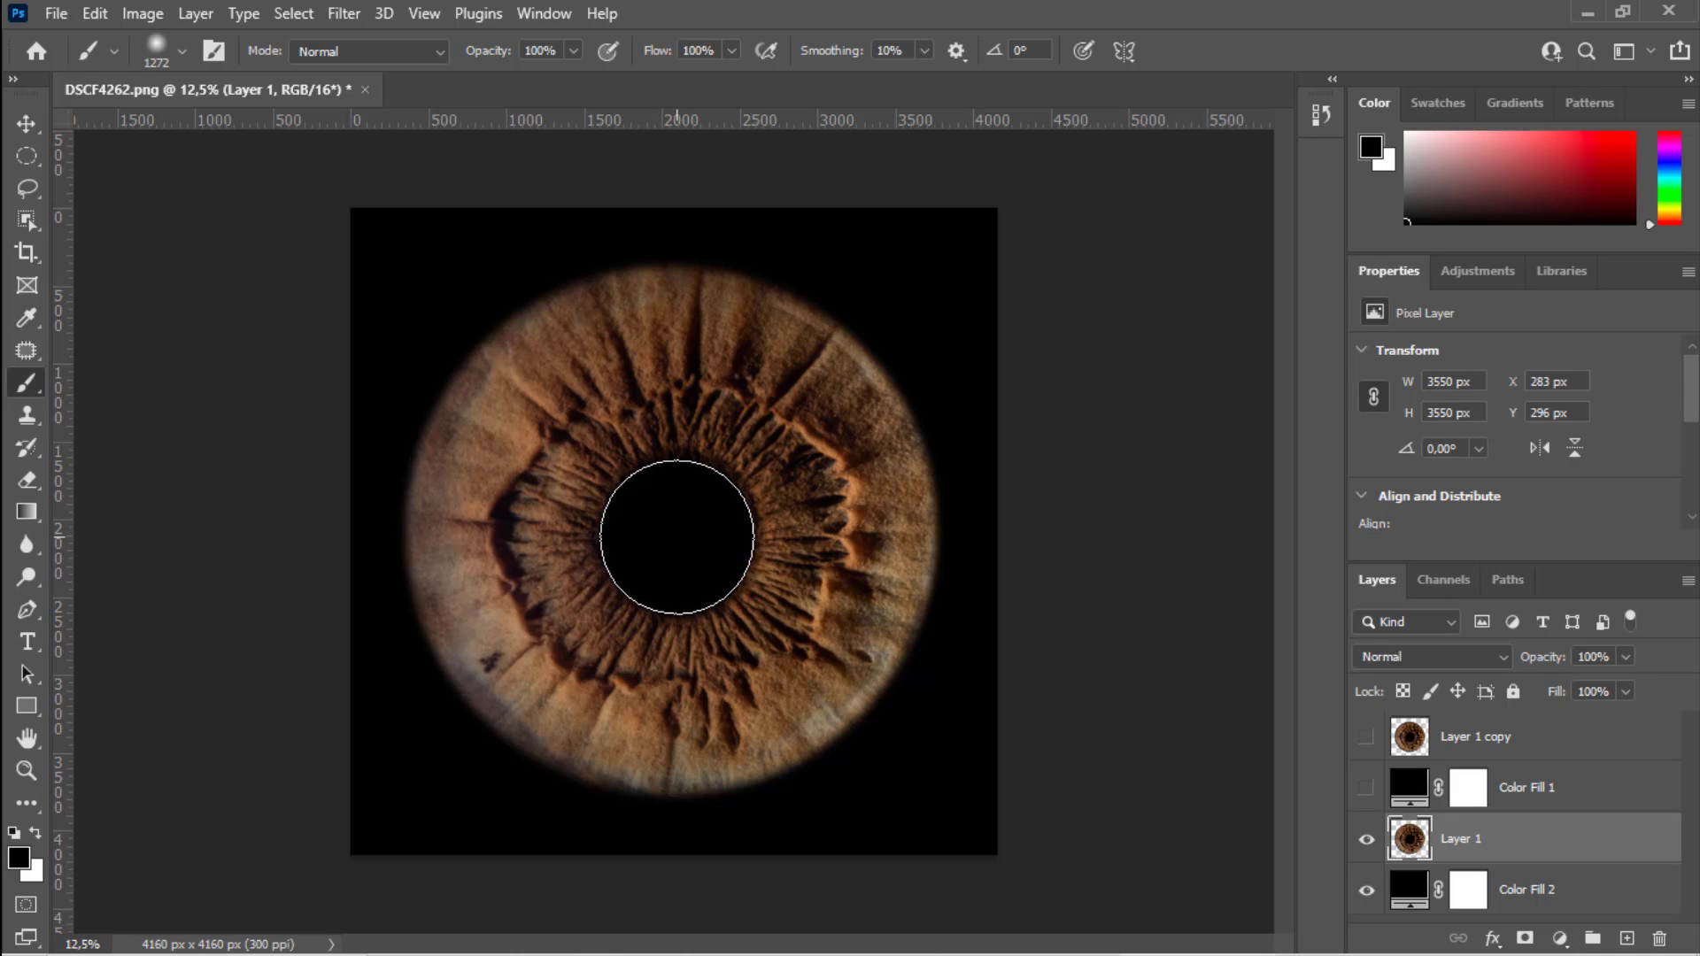
Draw a circular selection of about 3104 px just inside the iris's outer edge and centre it on the canvas.
{"action": "key", "text": "m"}
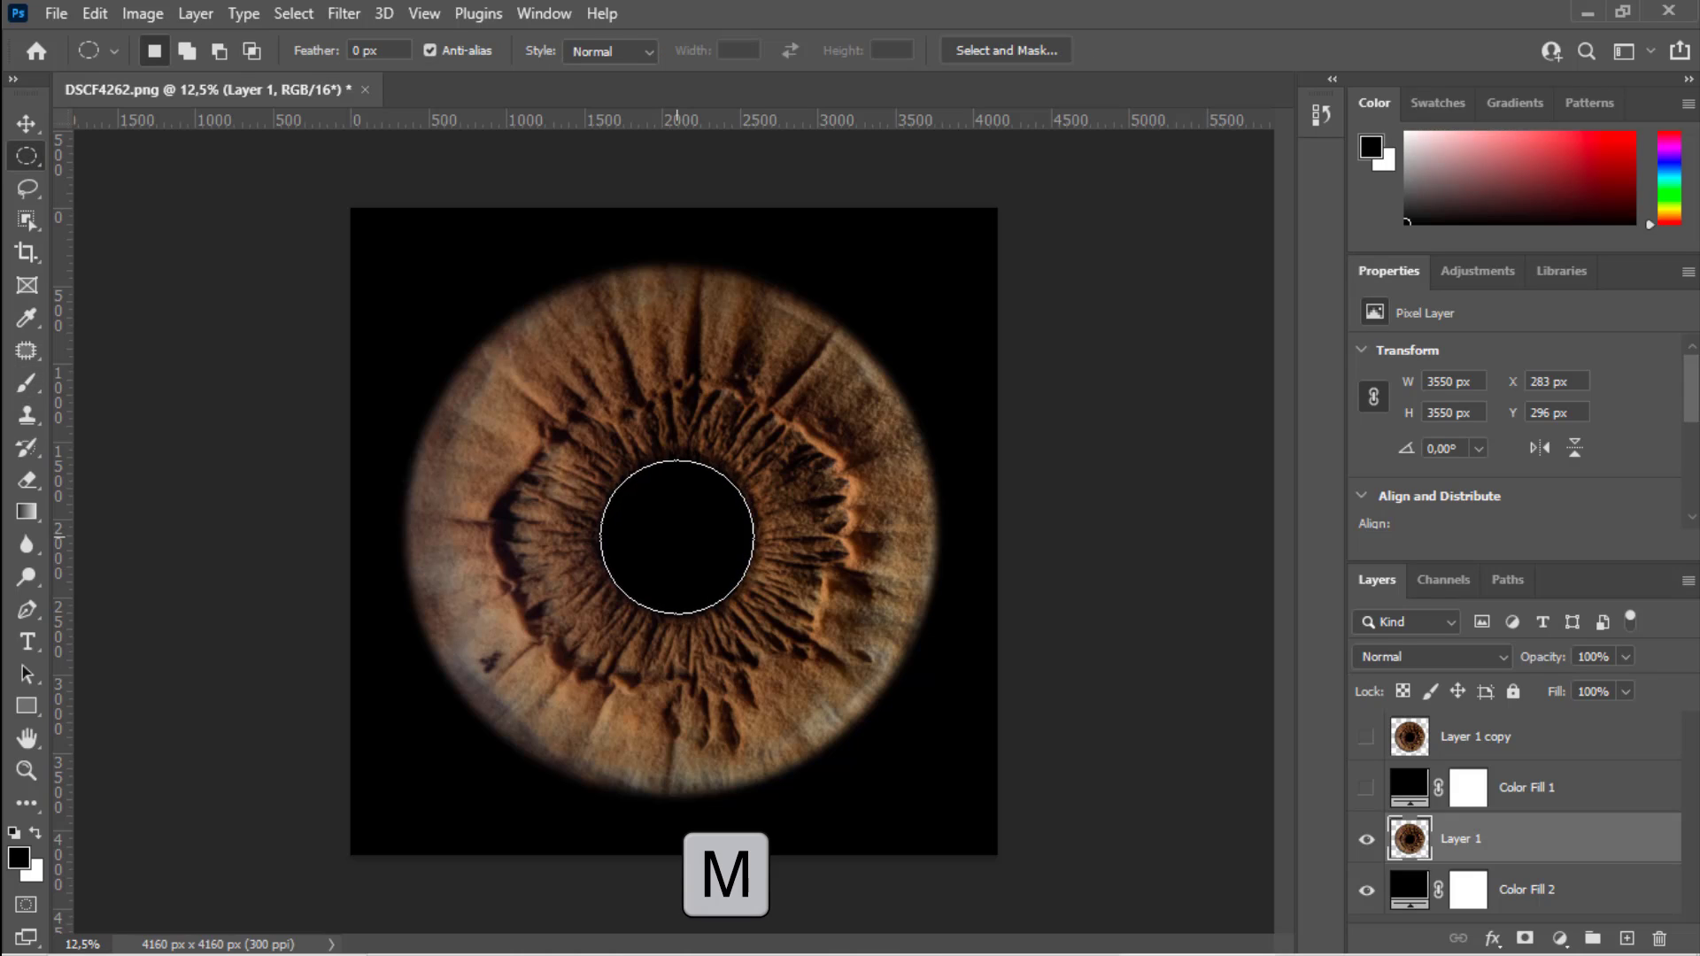
{"action": "left_click_drag", "start_coordinate": [754, 614], "coordinate": [922, 774]}
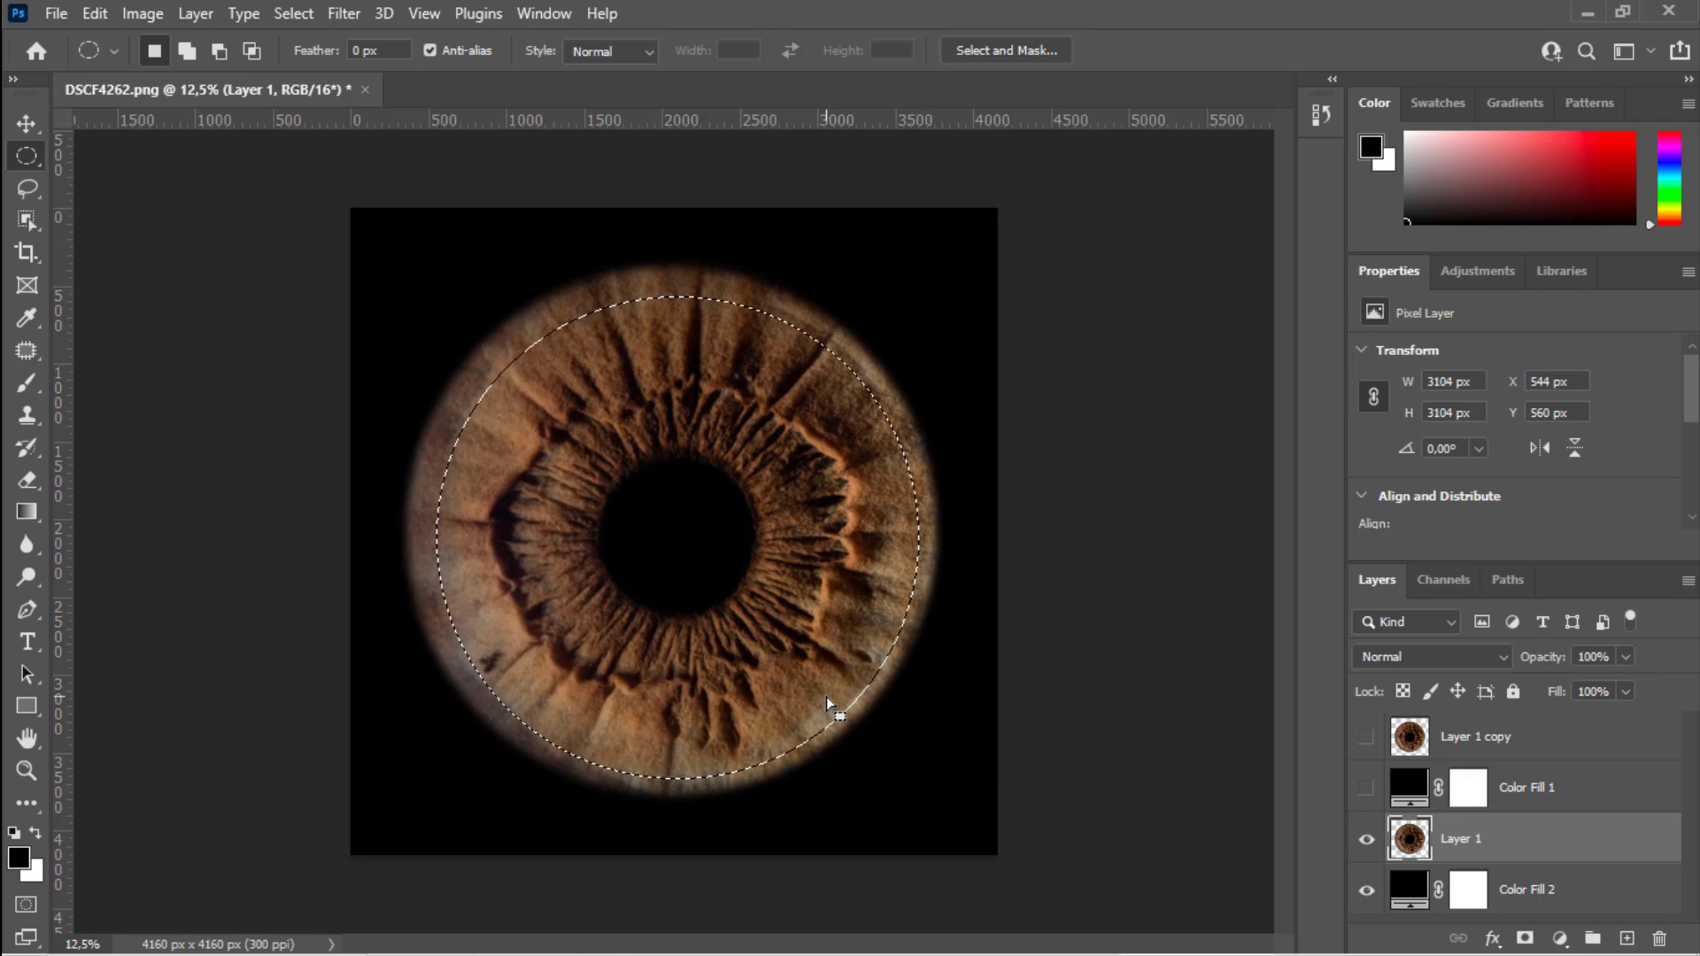
{"action": "mouse_move", "coordinate": [826, 697]}
{"action": "left_mouse_down"}
{"action": "mouse_move", "coordinate": [813, 677]}
{"action": "mouse_move", "coordinate": [822, 695]}
{"action": "left_mouse_up"}
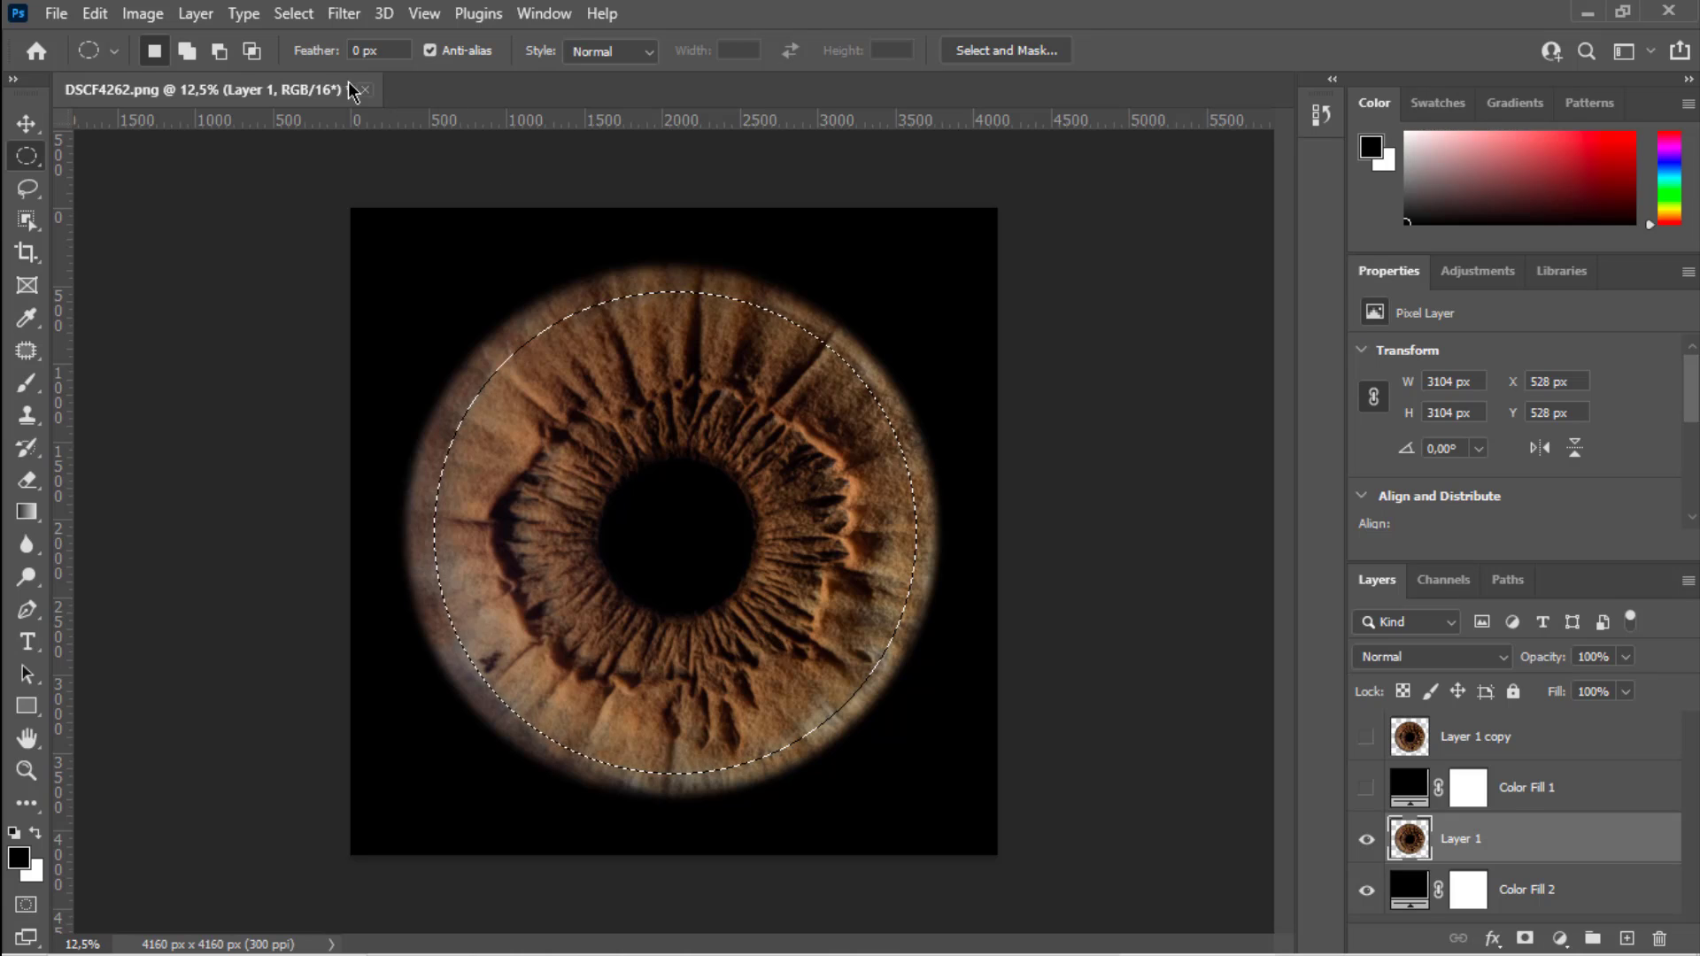
Invert the circular selection, feather it by 25 pixels and add it to Layer 1 as a layer mask.
{"action": "left_click", "coordinate": [293, 14]}
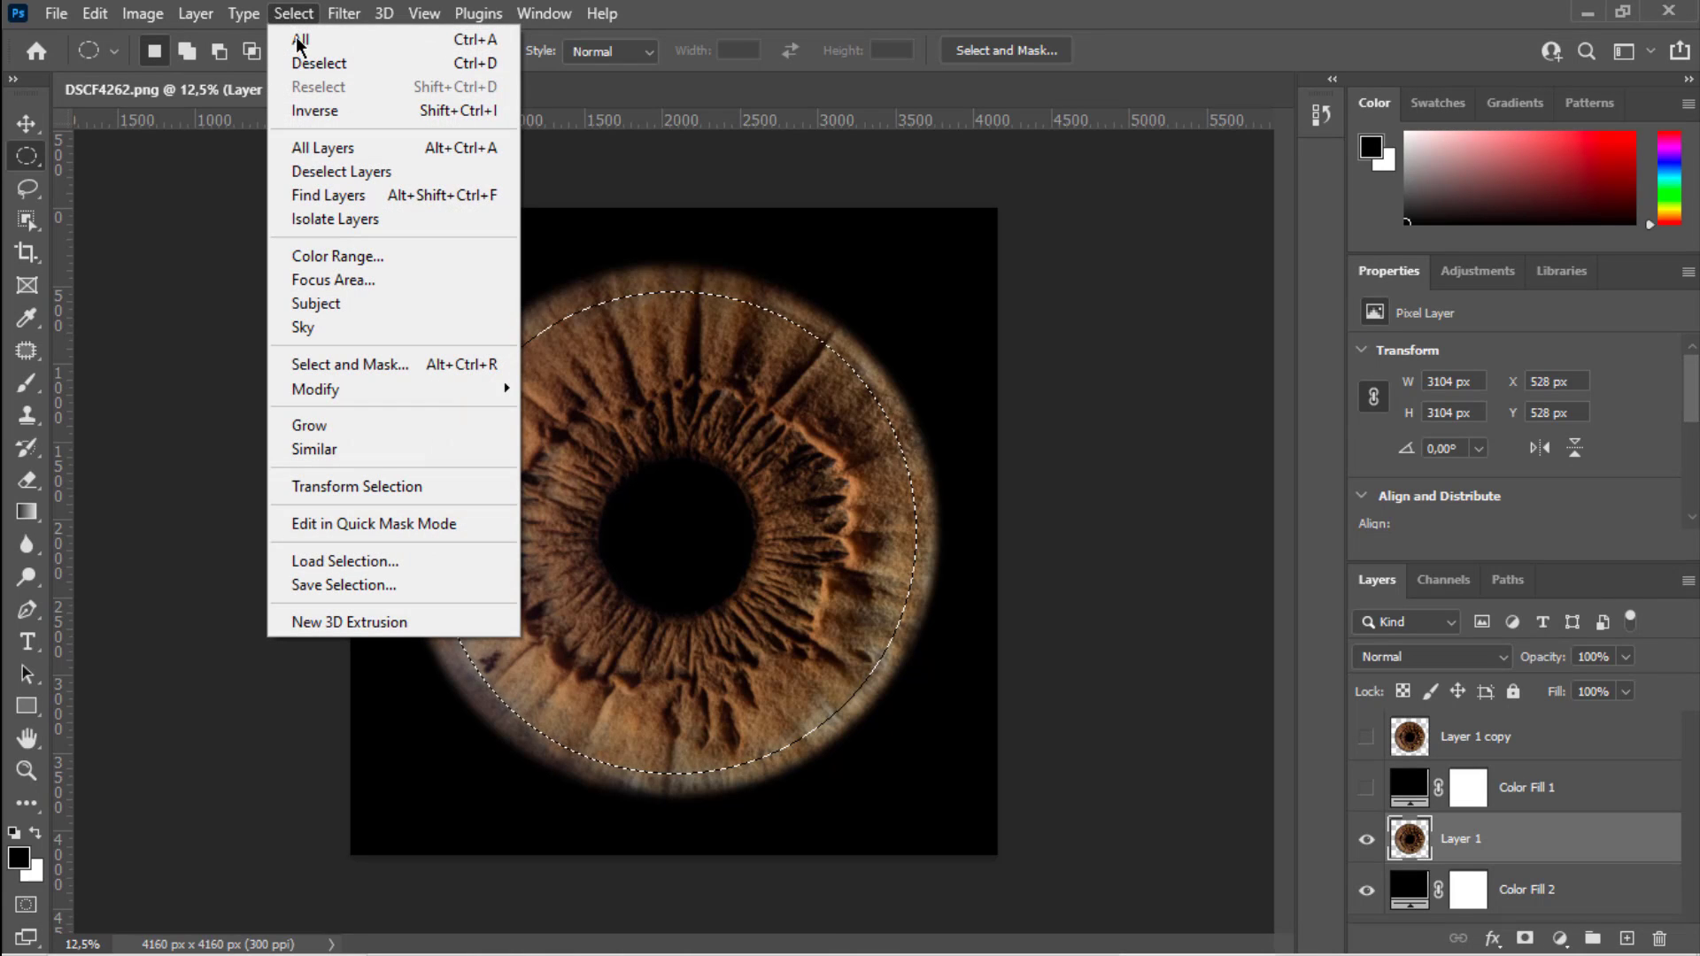
{"action": "left_click", "coordinate": [315, 111]}
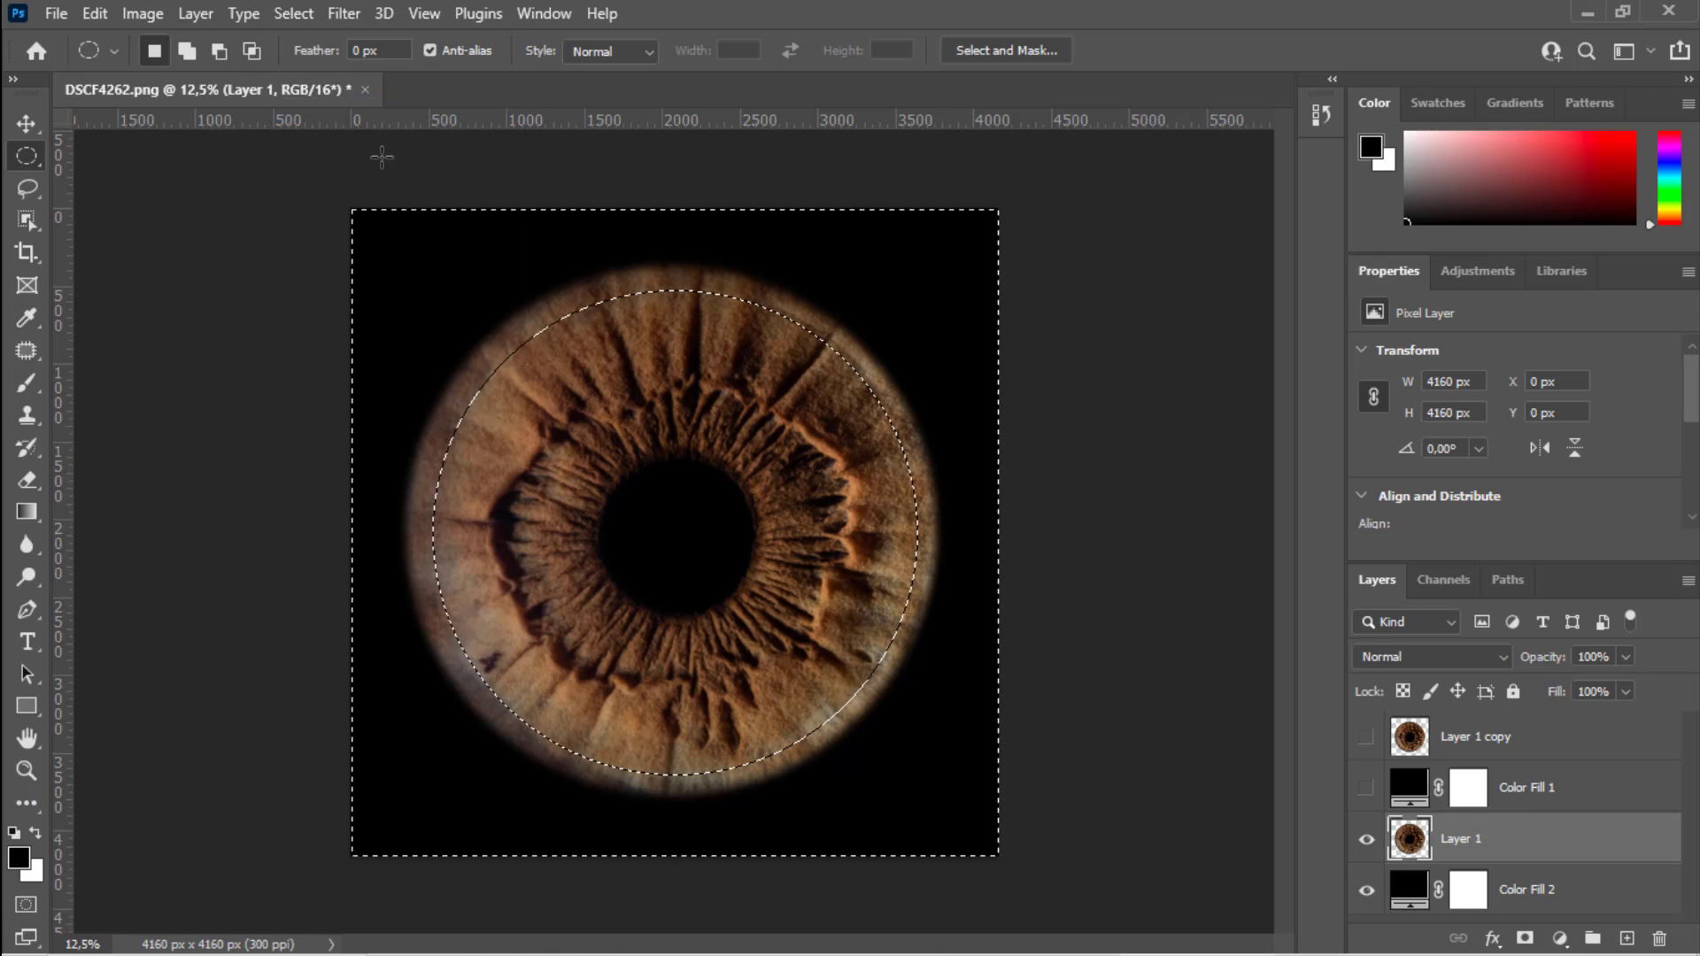
{"action": "right_click", "coordinate": [638, 441]}
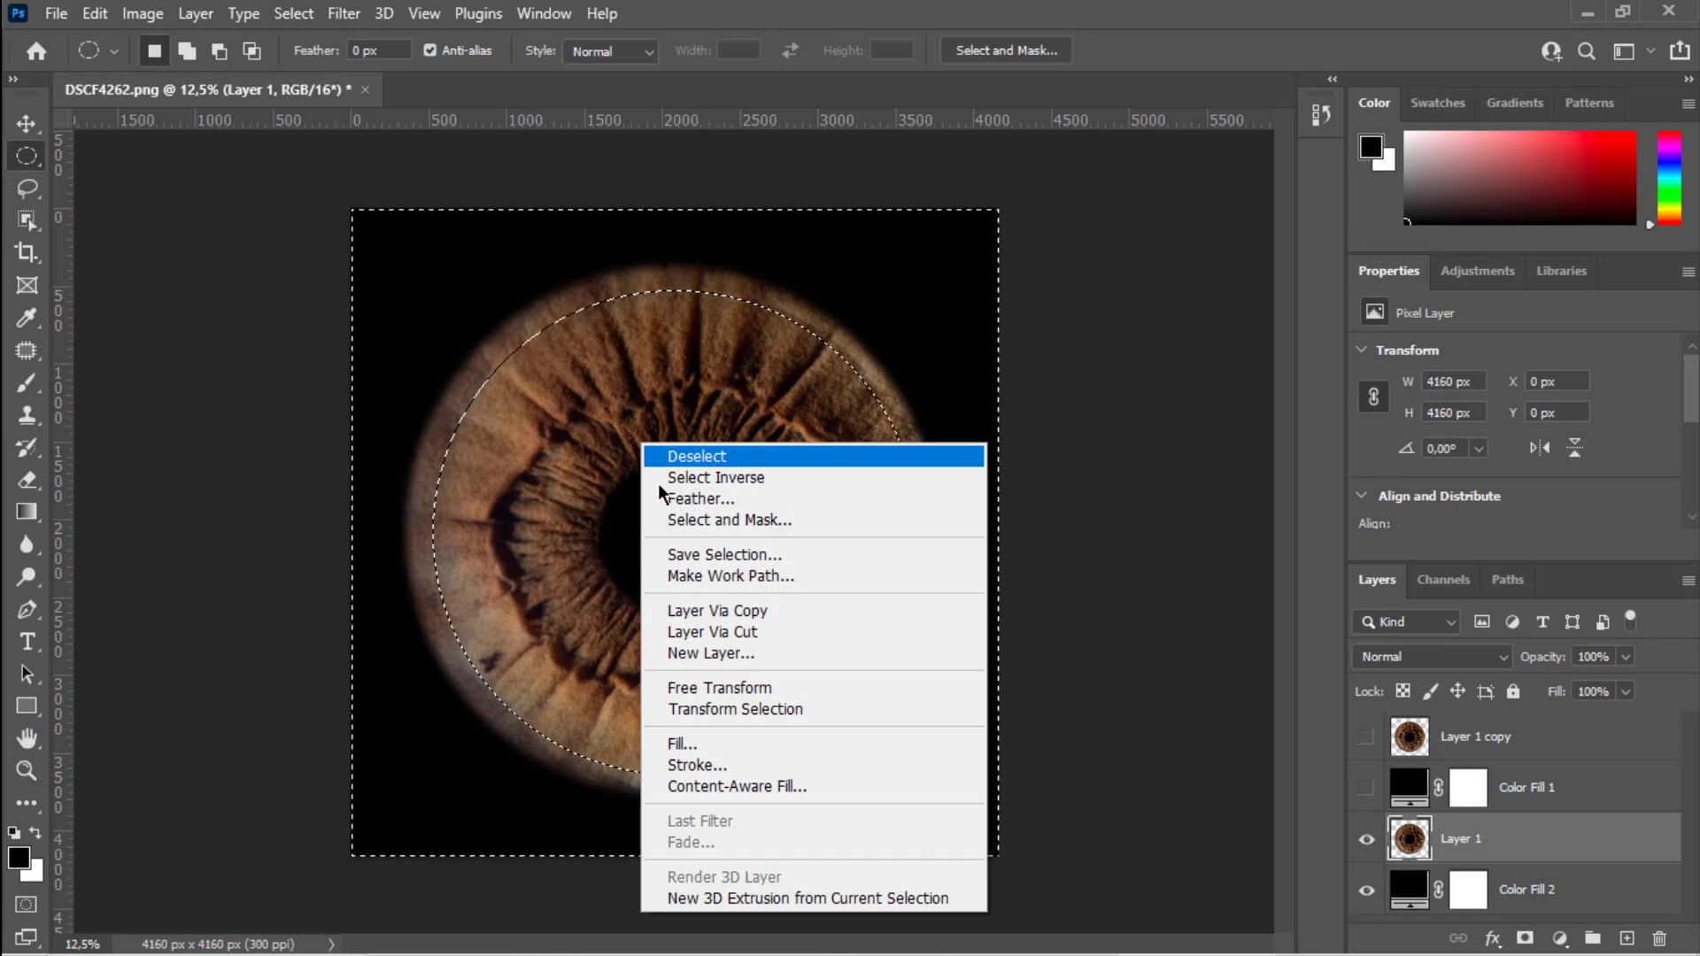
{"action": "left_click", "coordinate": [709, 498]}
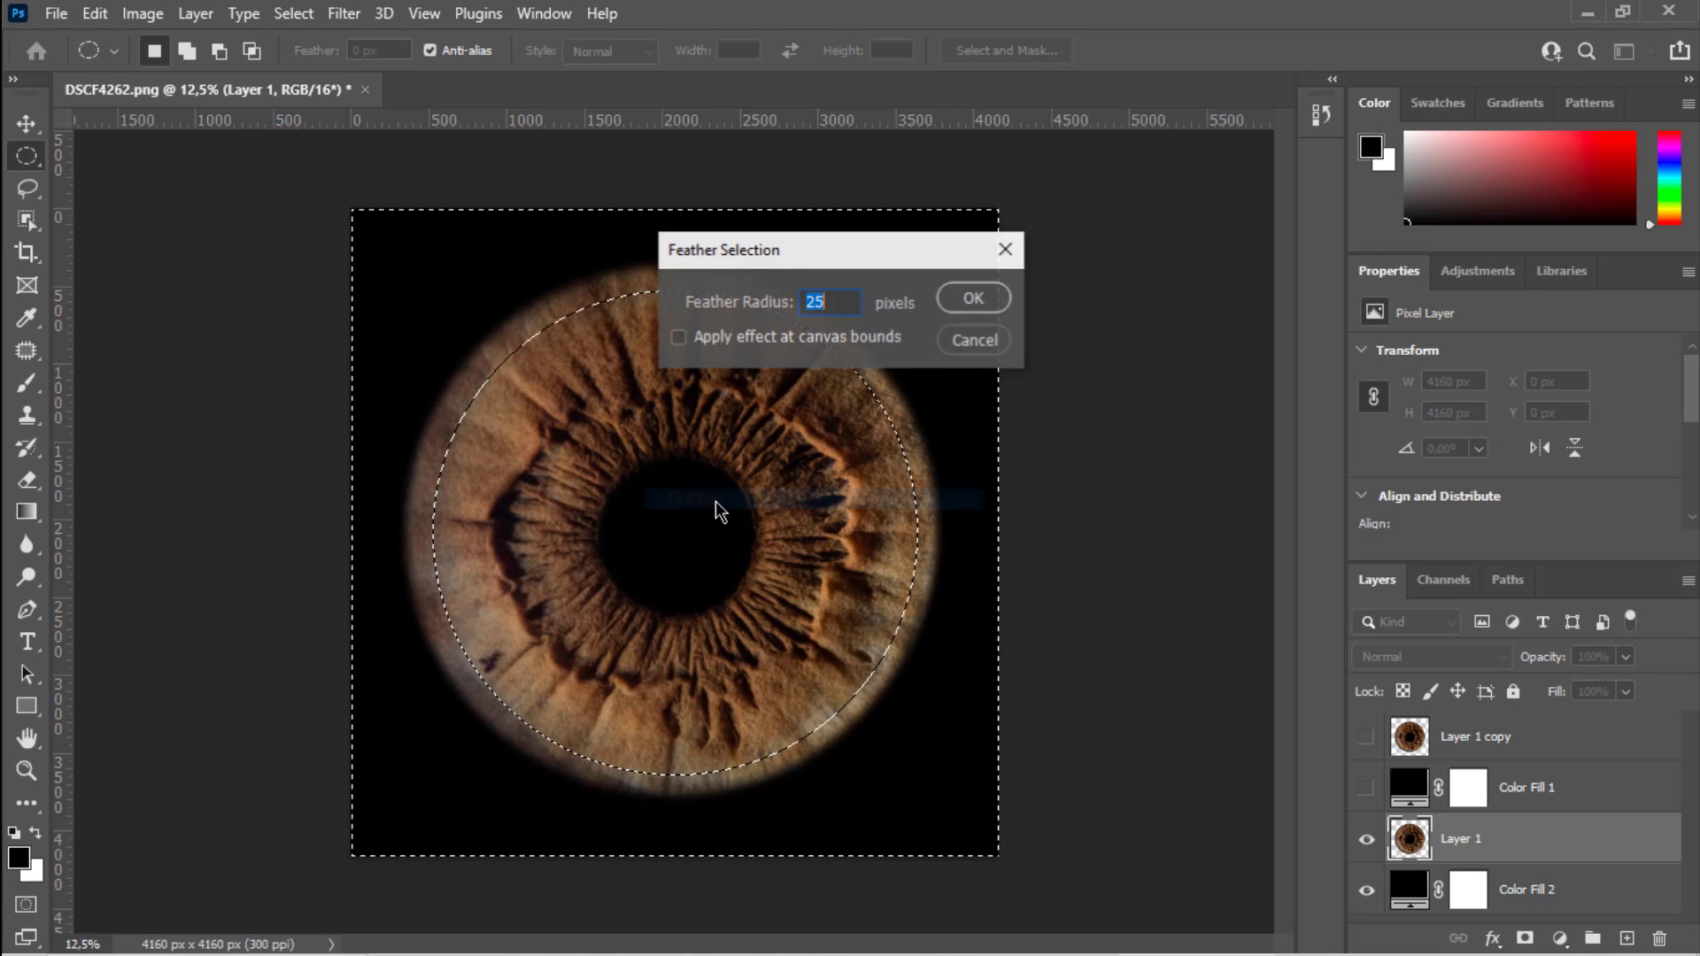
{"action": "left_click", "coordinate": [974, 298]}
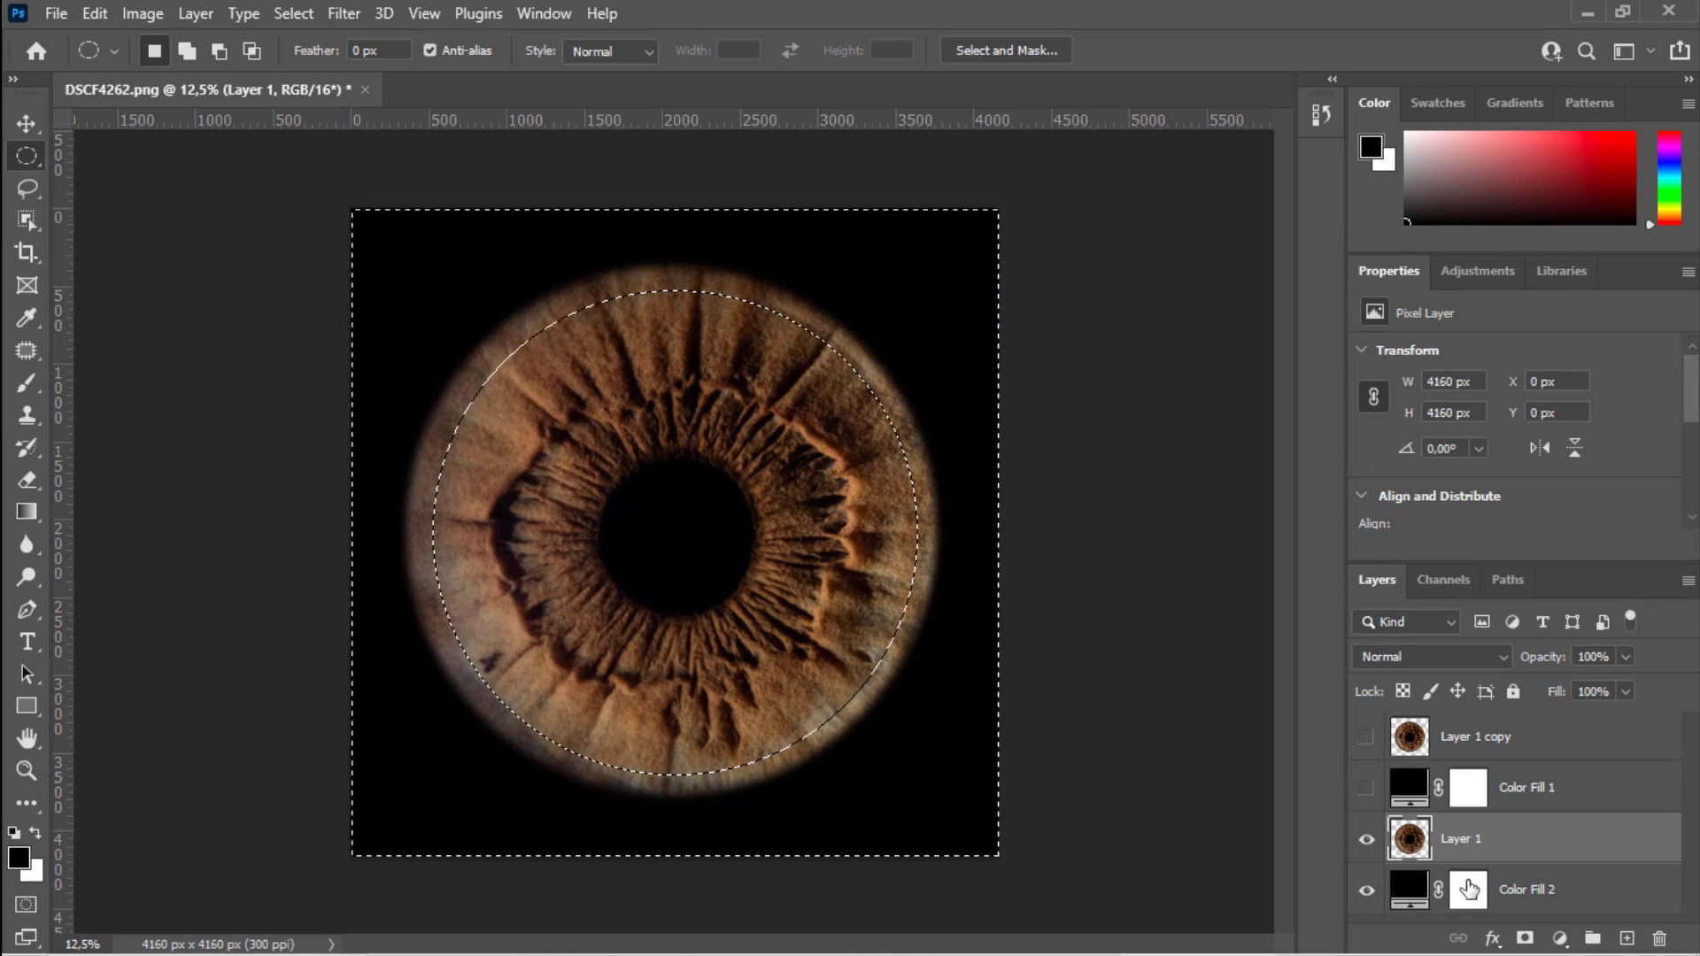
{"action": "left_click", "coordinate": [1525, 938]}
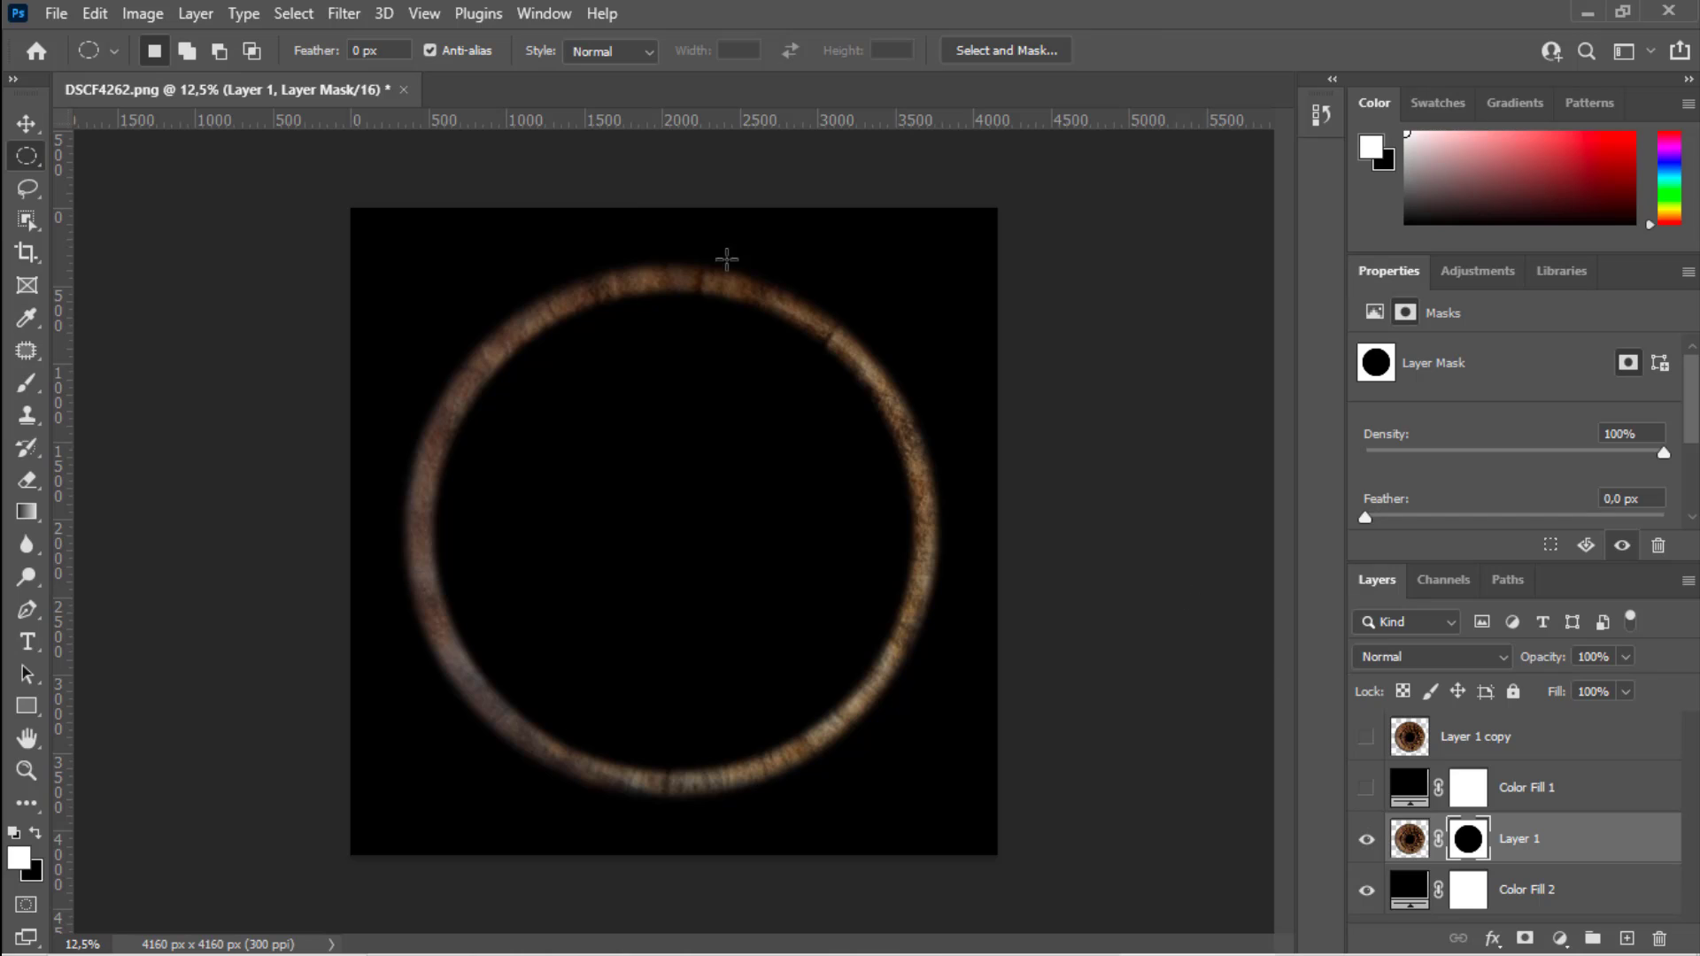
Apply a Radial Blur to Layer 1's image content, not its mask, using the Zoom method and Good quality.
{"action": "key", "text": "ctrl+2"}
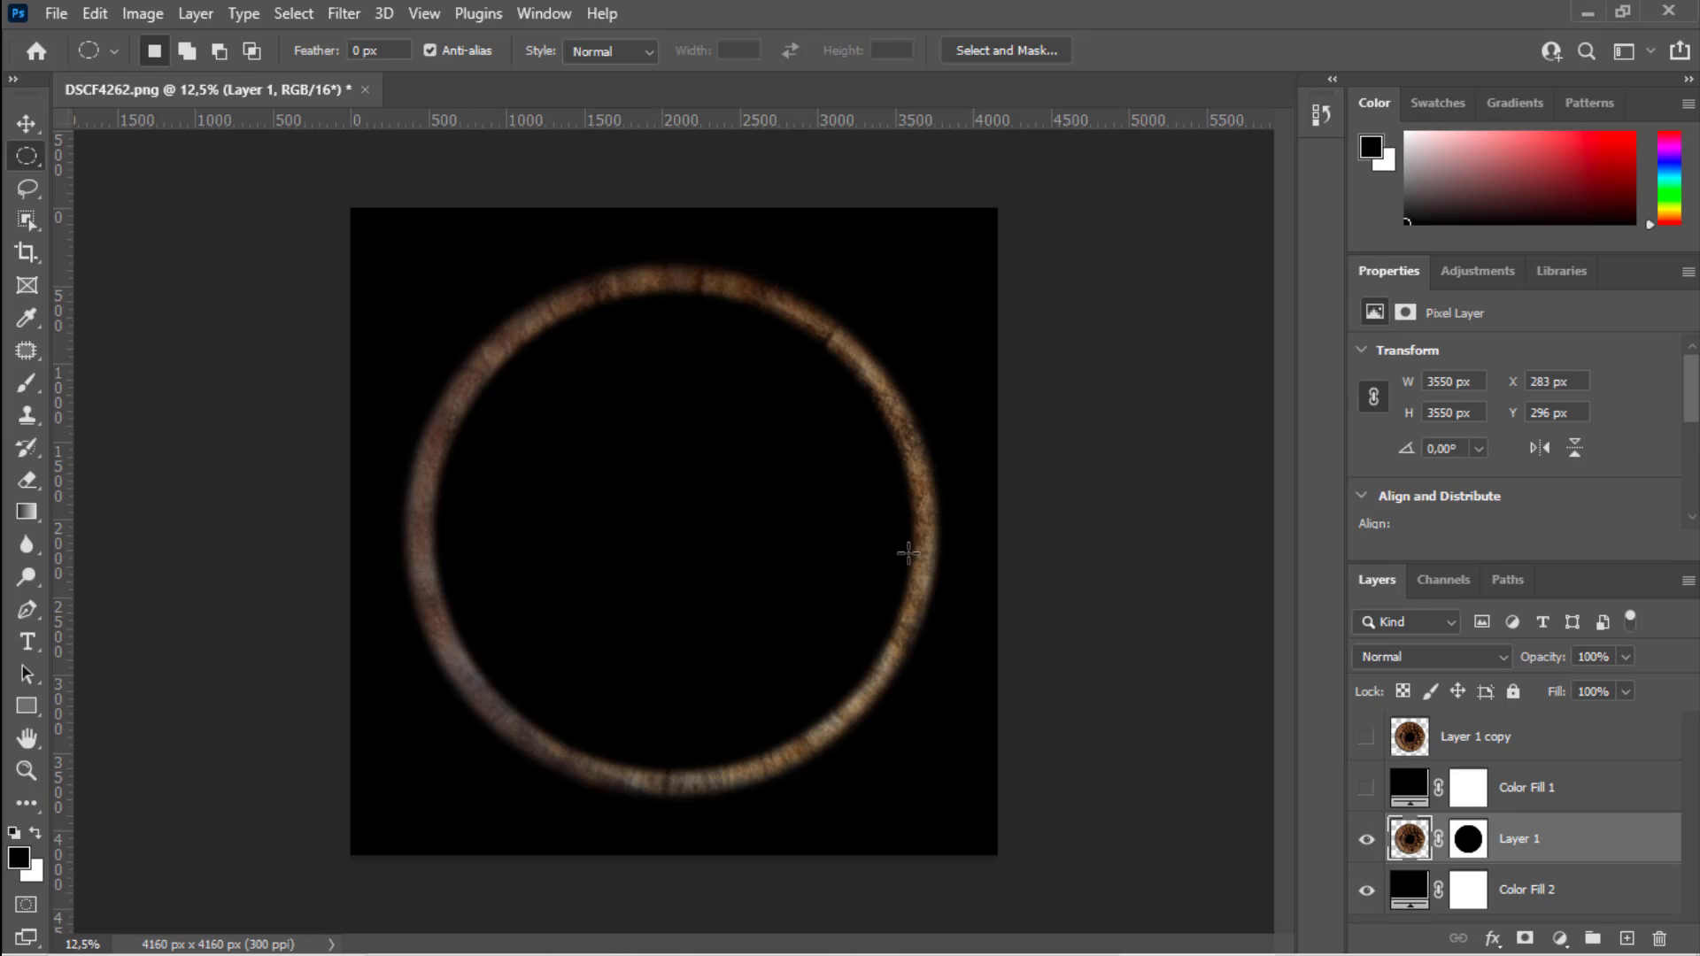
{"action": "left_click", "coordinate": [346, 14]}
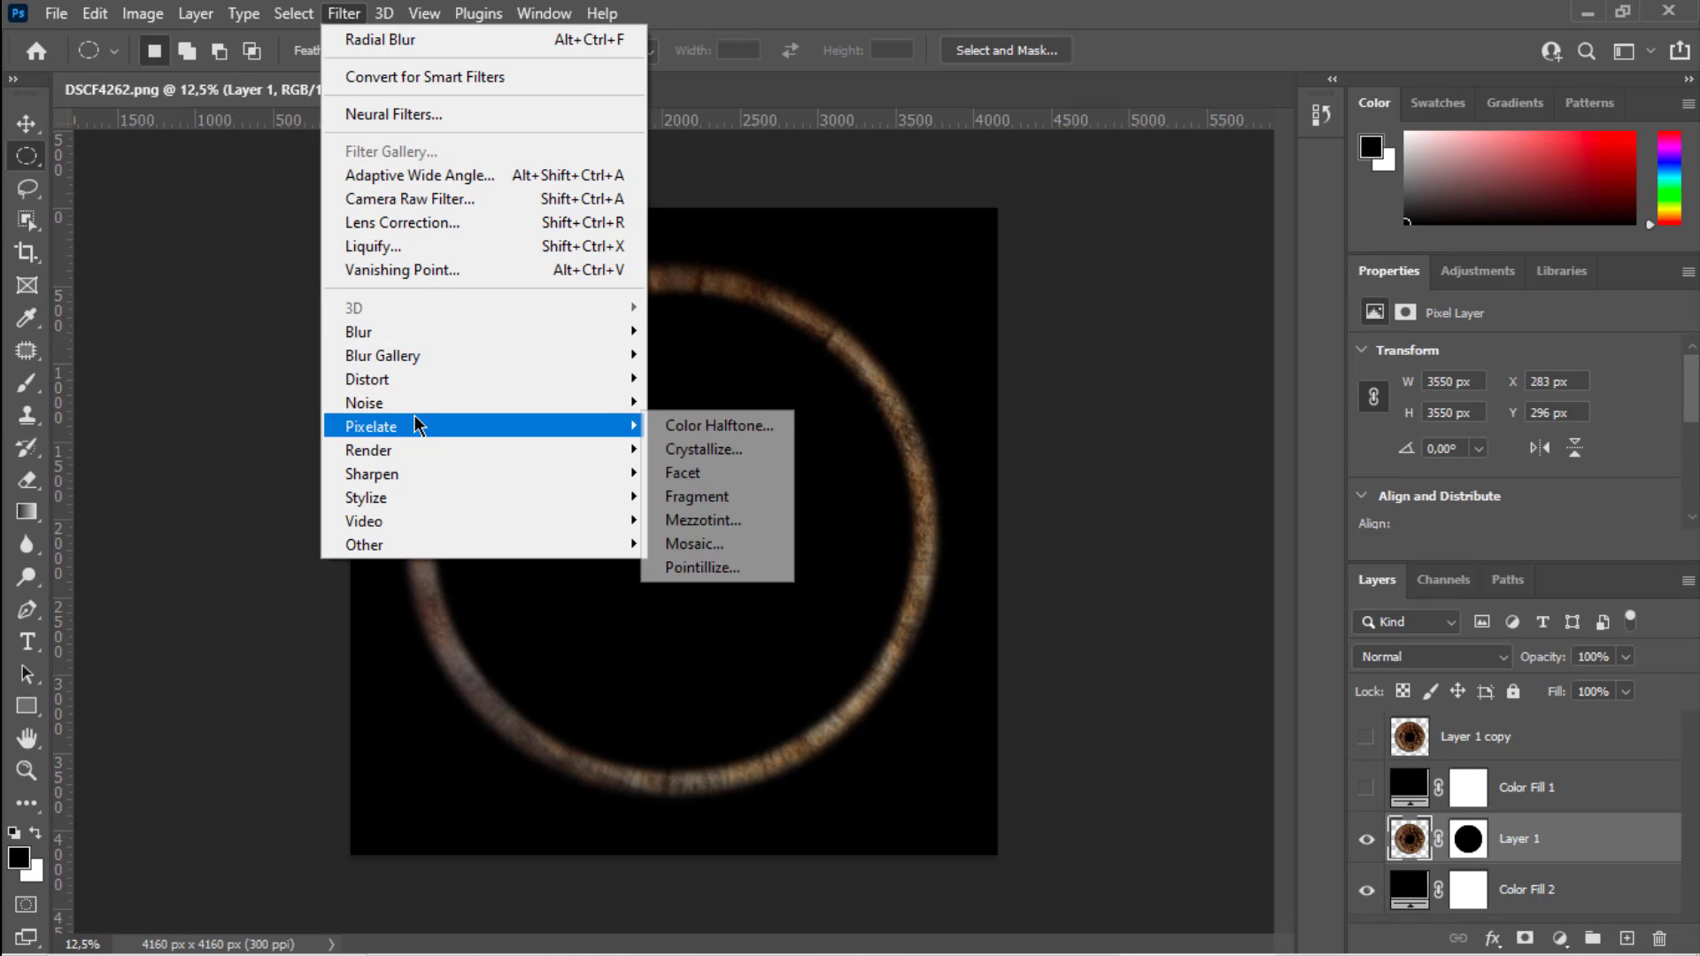
{"action": "mouse_move", "coordinate": [409, 355]}
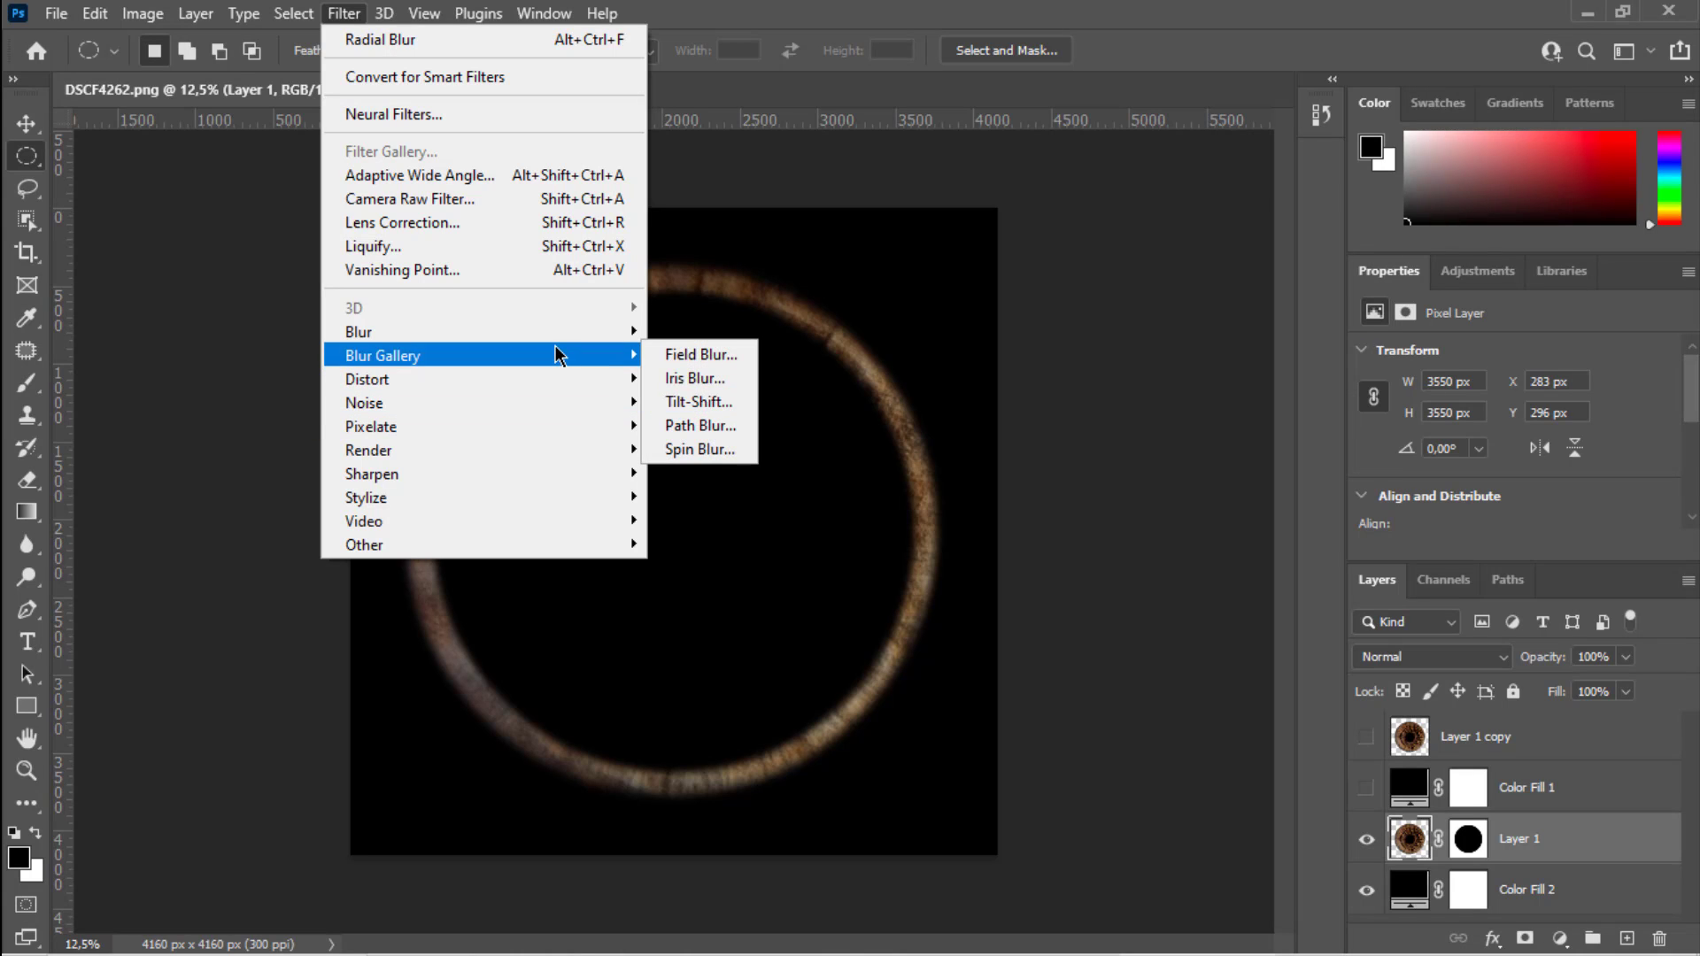
{"action": "mouse_move", "coordinate": [550, 341]}
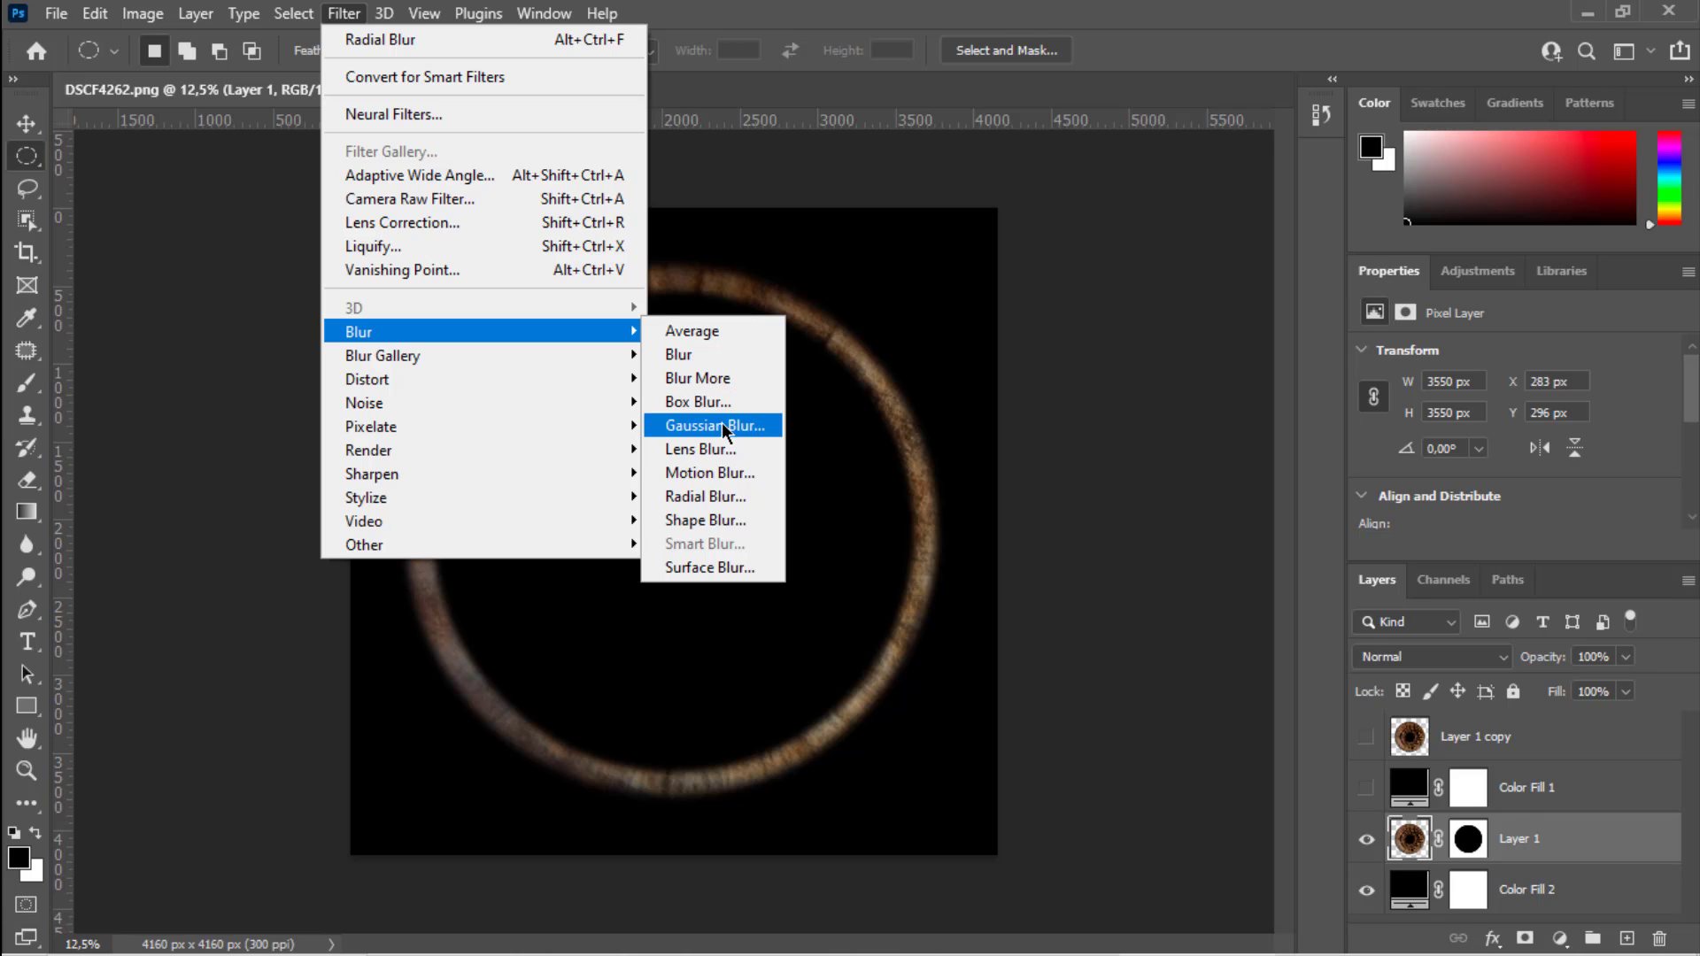
{"action": "left_click", "coordinate": [719, 494]}
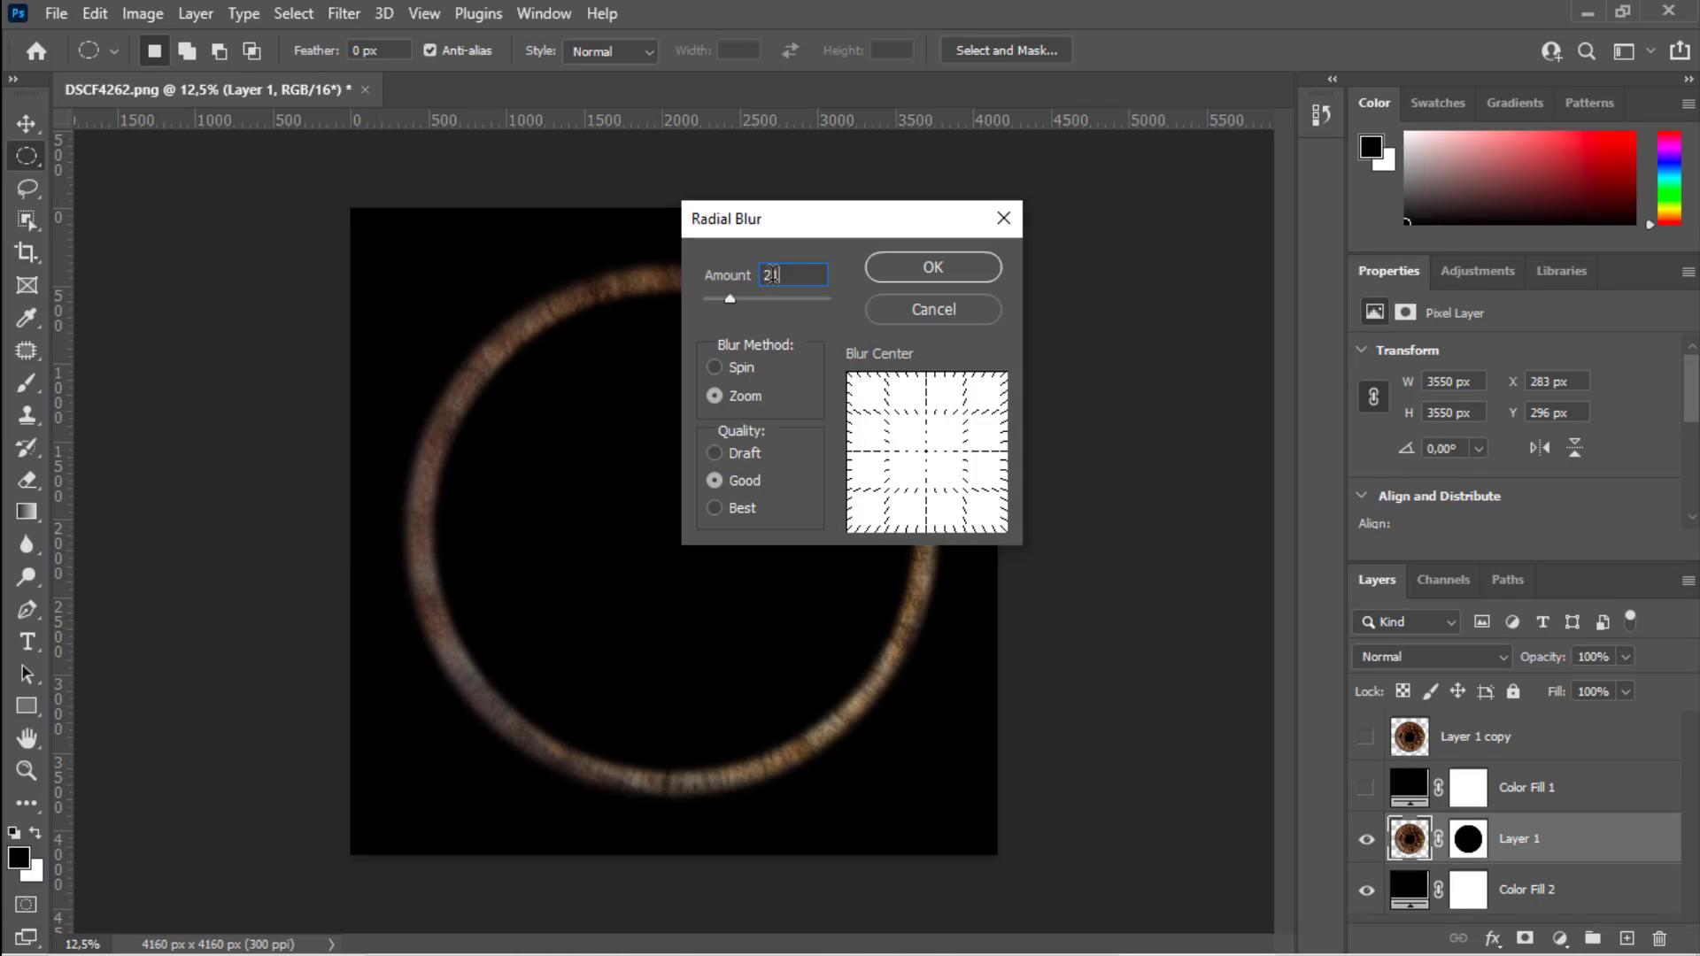
{"action": "left_click_drag", "start_coordinate": [774, 275], "coordinate": [734, 278]}
{"action": "left_click", "coordinate": [719, 370]}
{"action": "left_click", "coordinate": [714, 393]}
{"action": "left_click", "coordinate": [938, 267]}
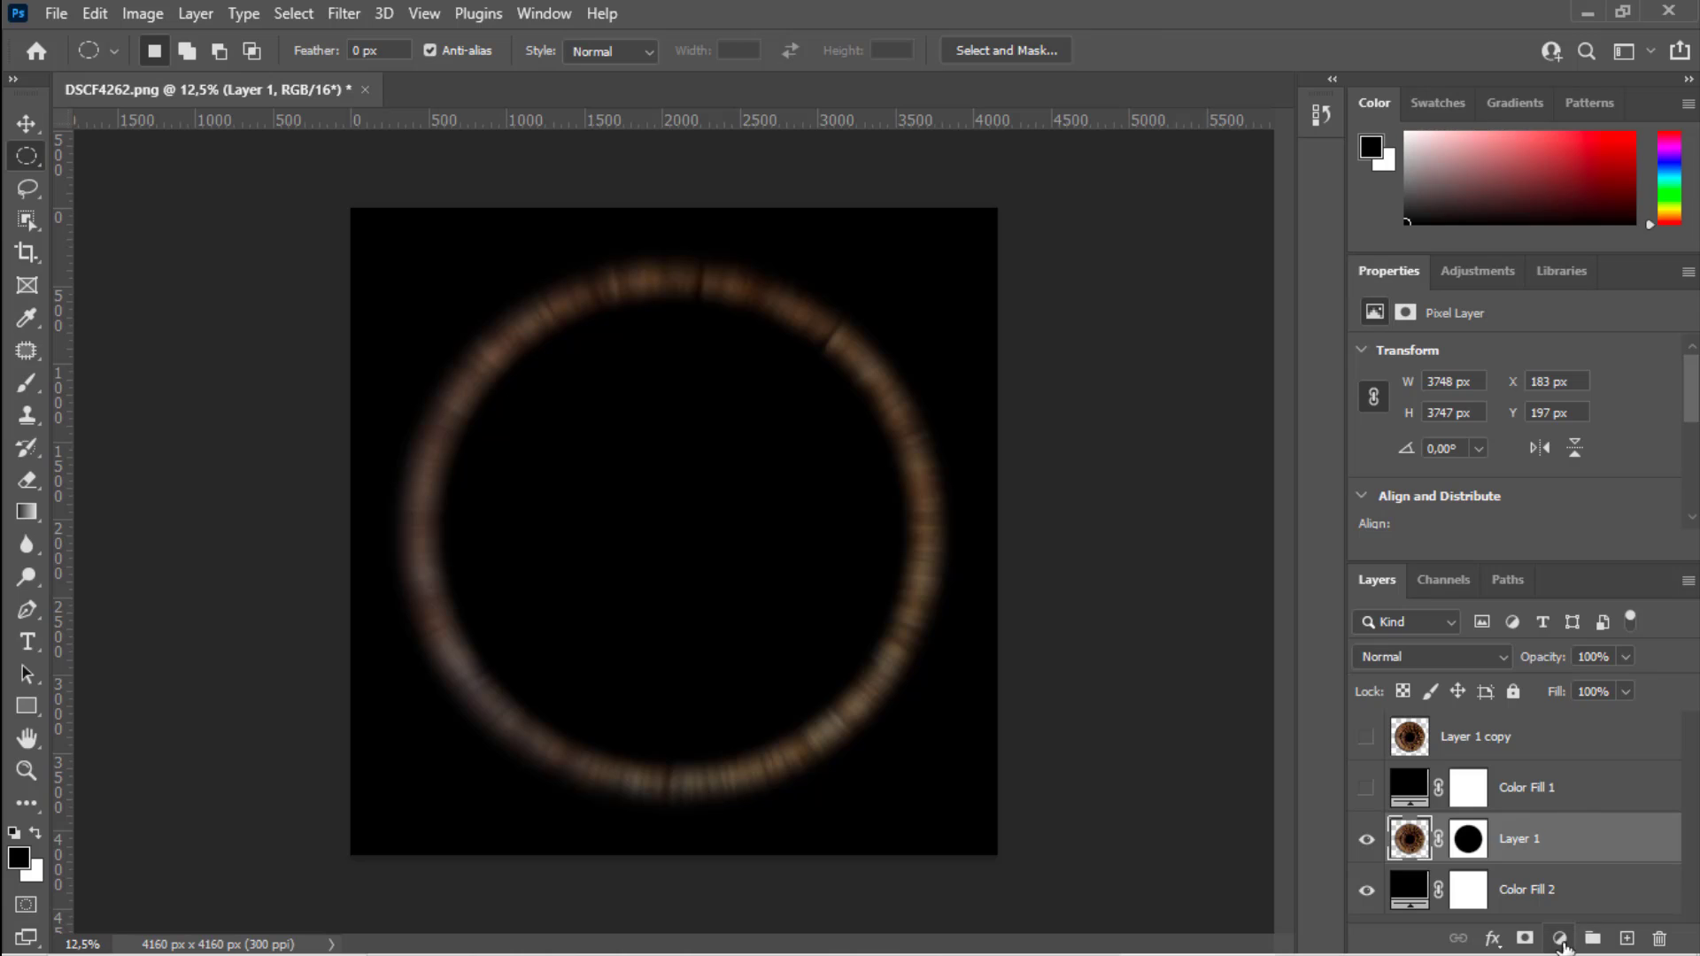
Add a Brightness/Contrast adjustment clipped to Layer 1, with brightness 49 and contrast 6.
{"action": "left_click", "coordinate": [1561, 939]}
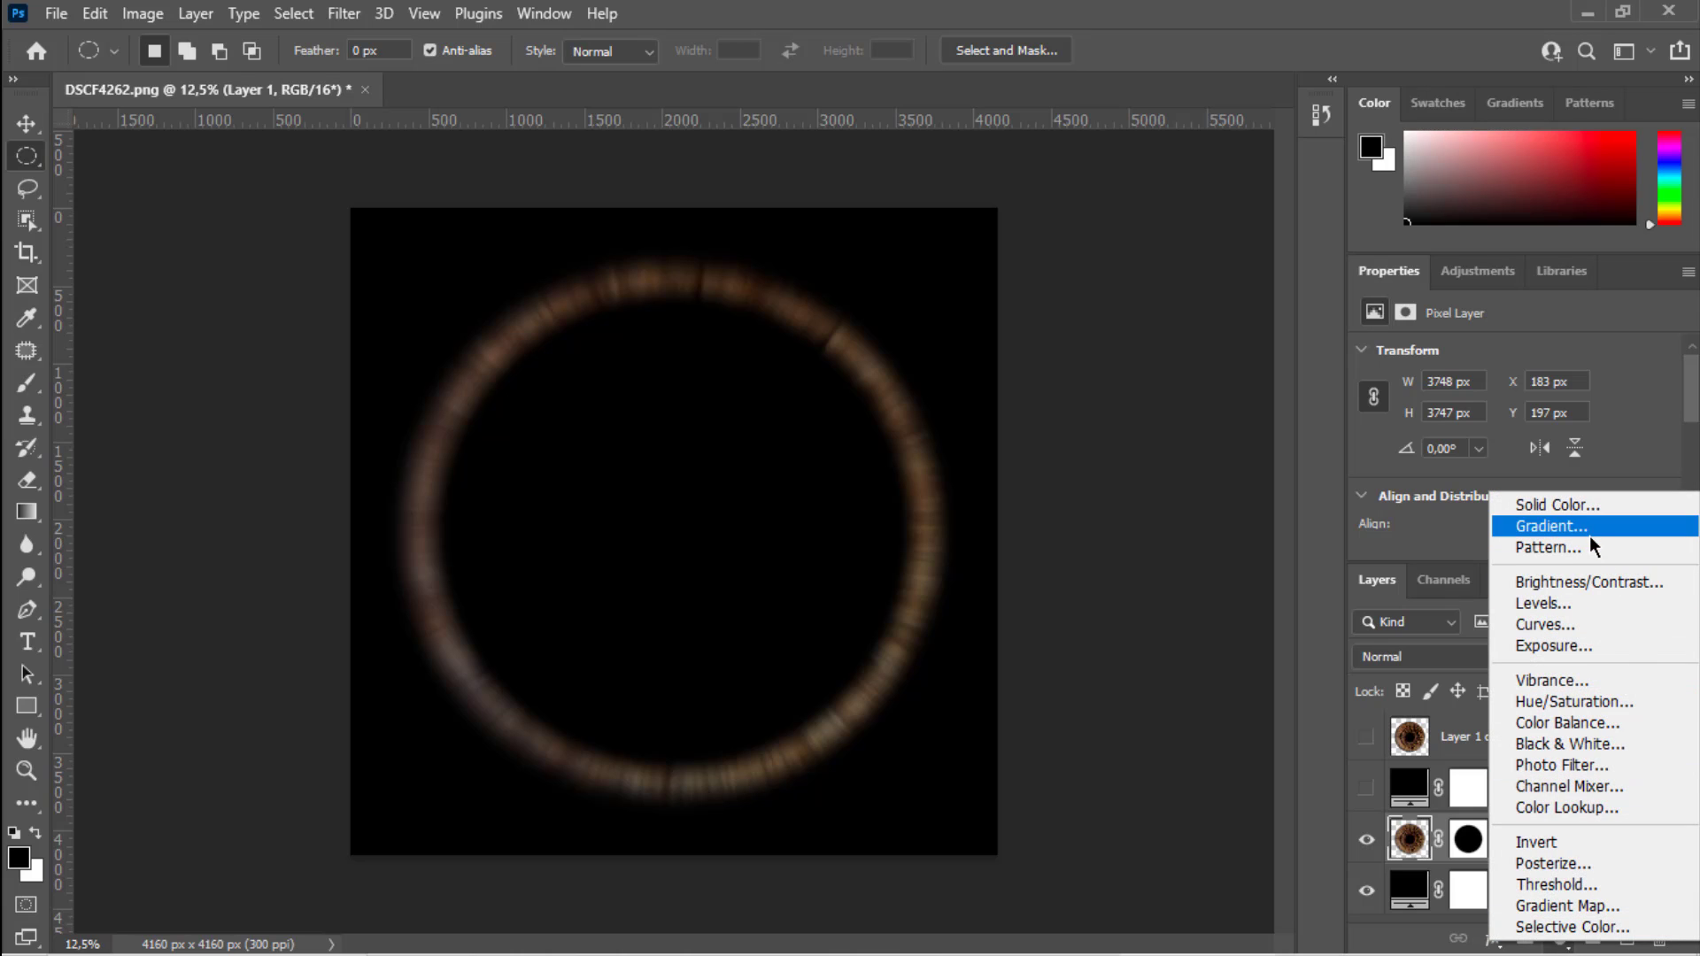
{"action": "left_click", "coordinate": [1582, 582]}
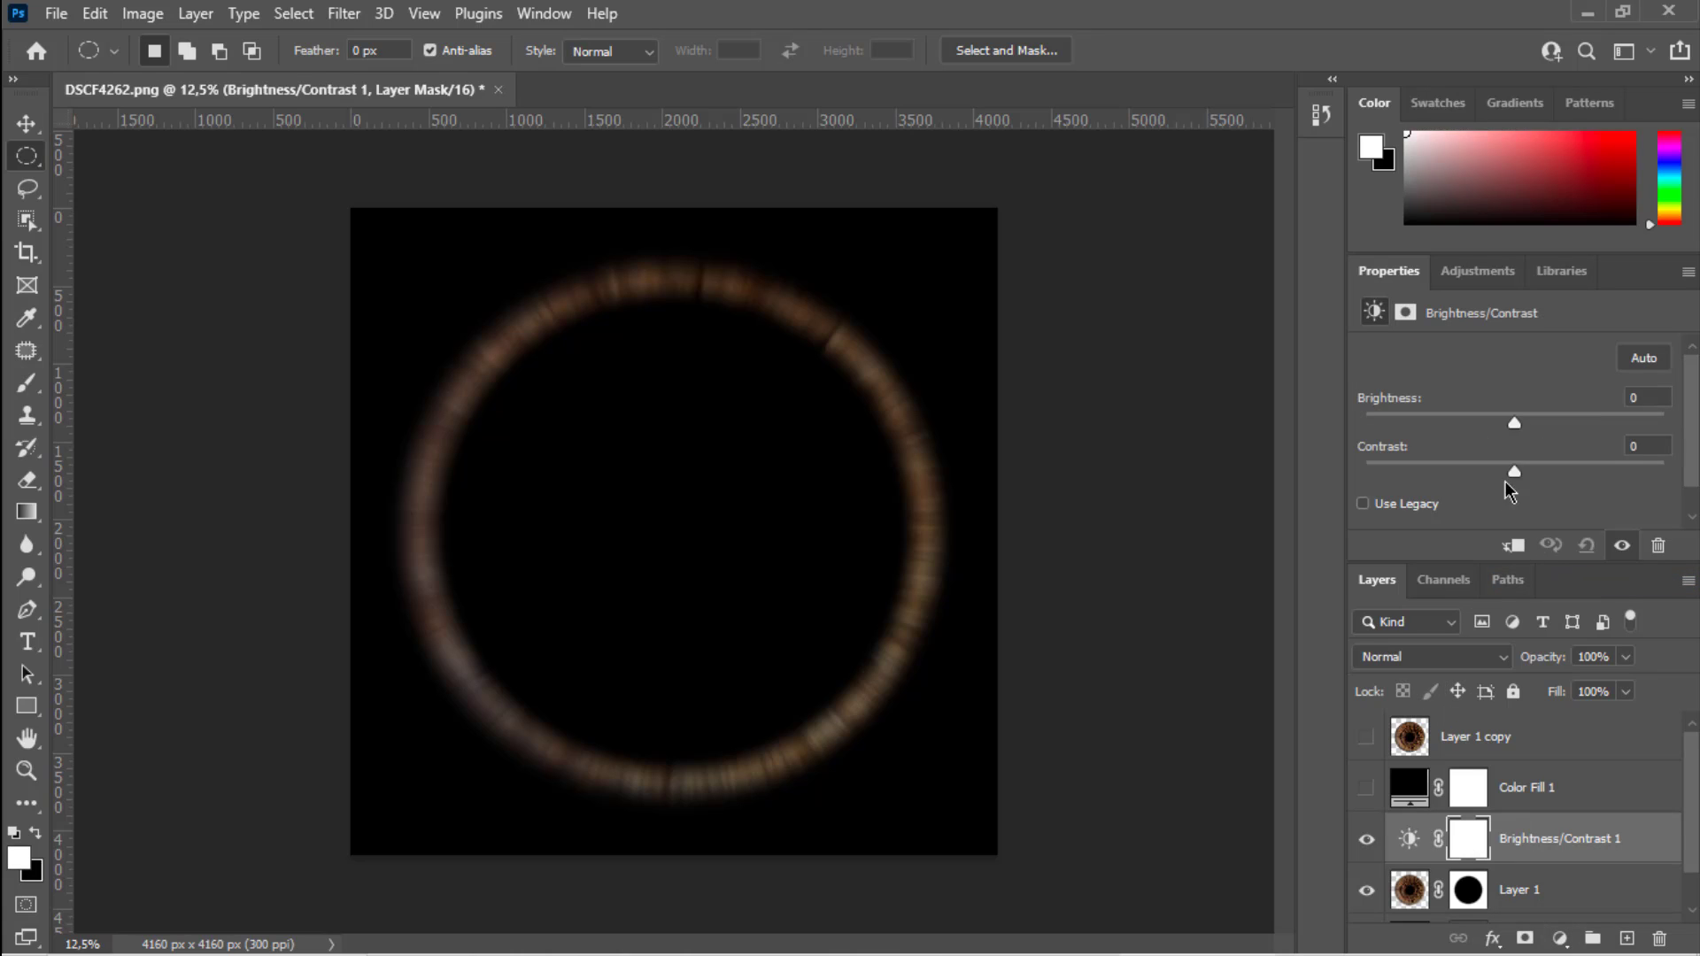
{"action": "left_click", "coordinate": [1513, 546]}
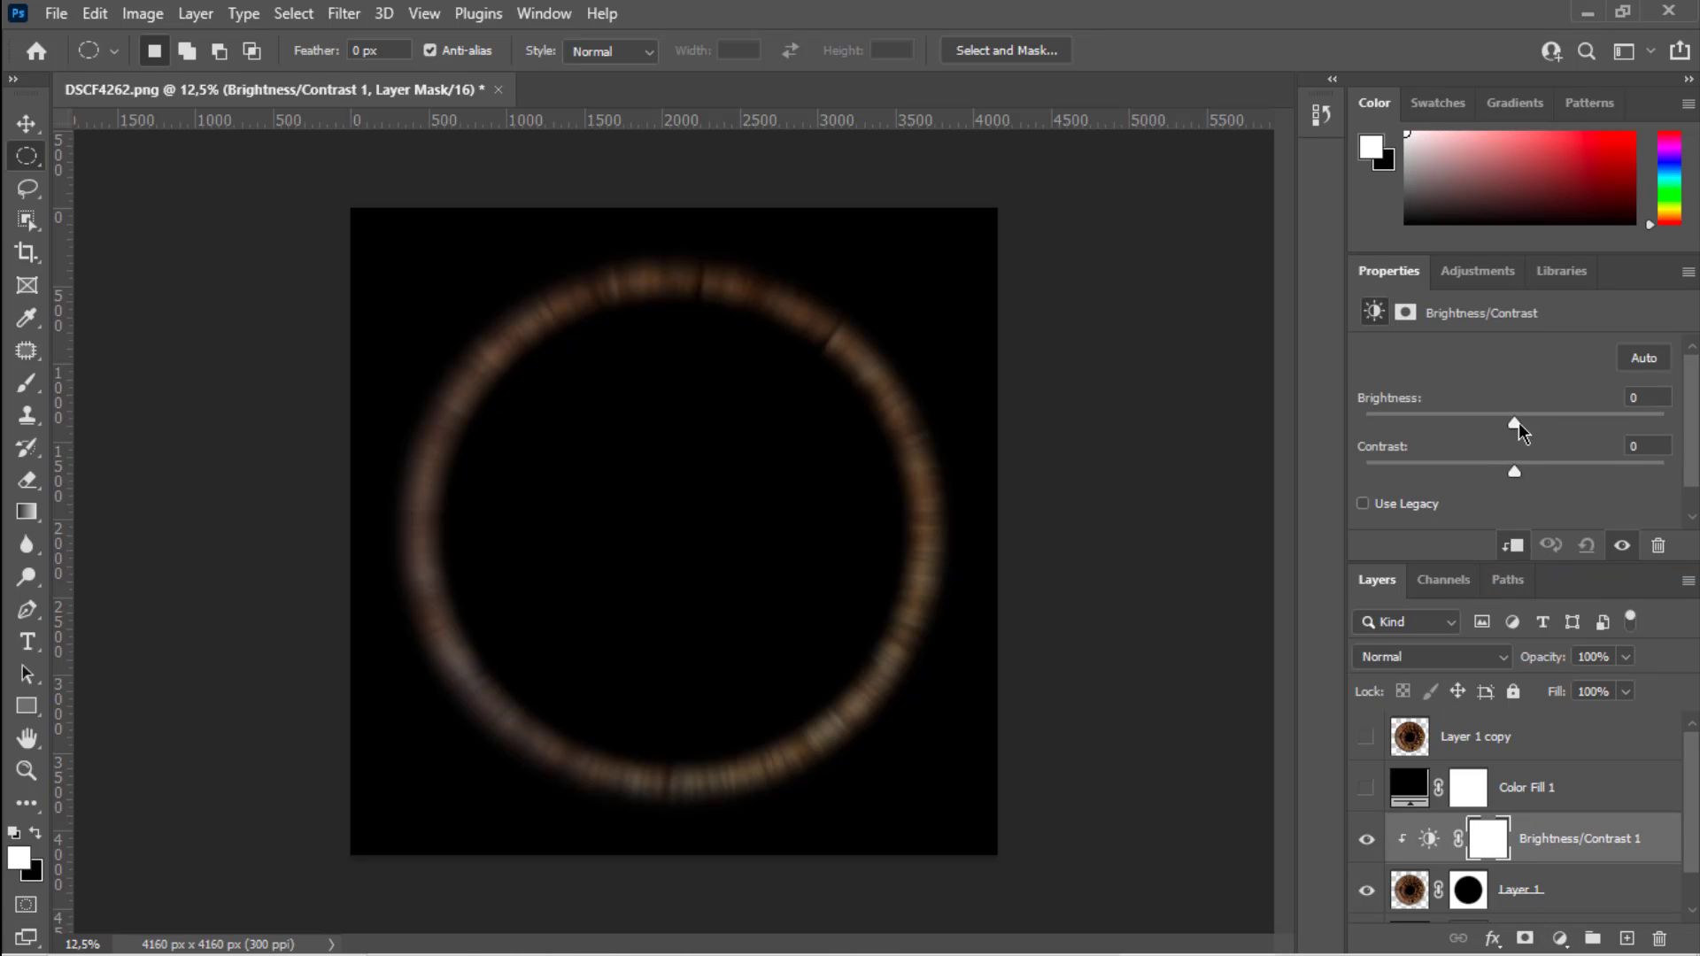
{"action": "left_click_drag", "start_coordinate": [1518, 423], "coordinate": [1523, 469]}
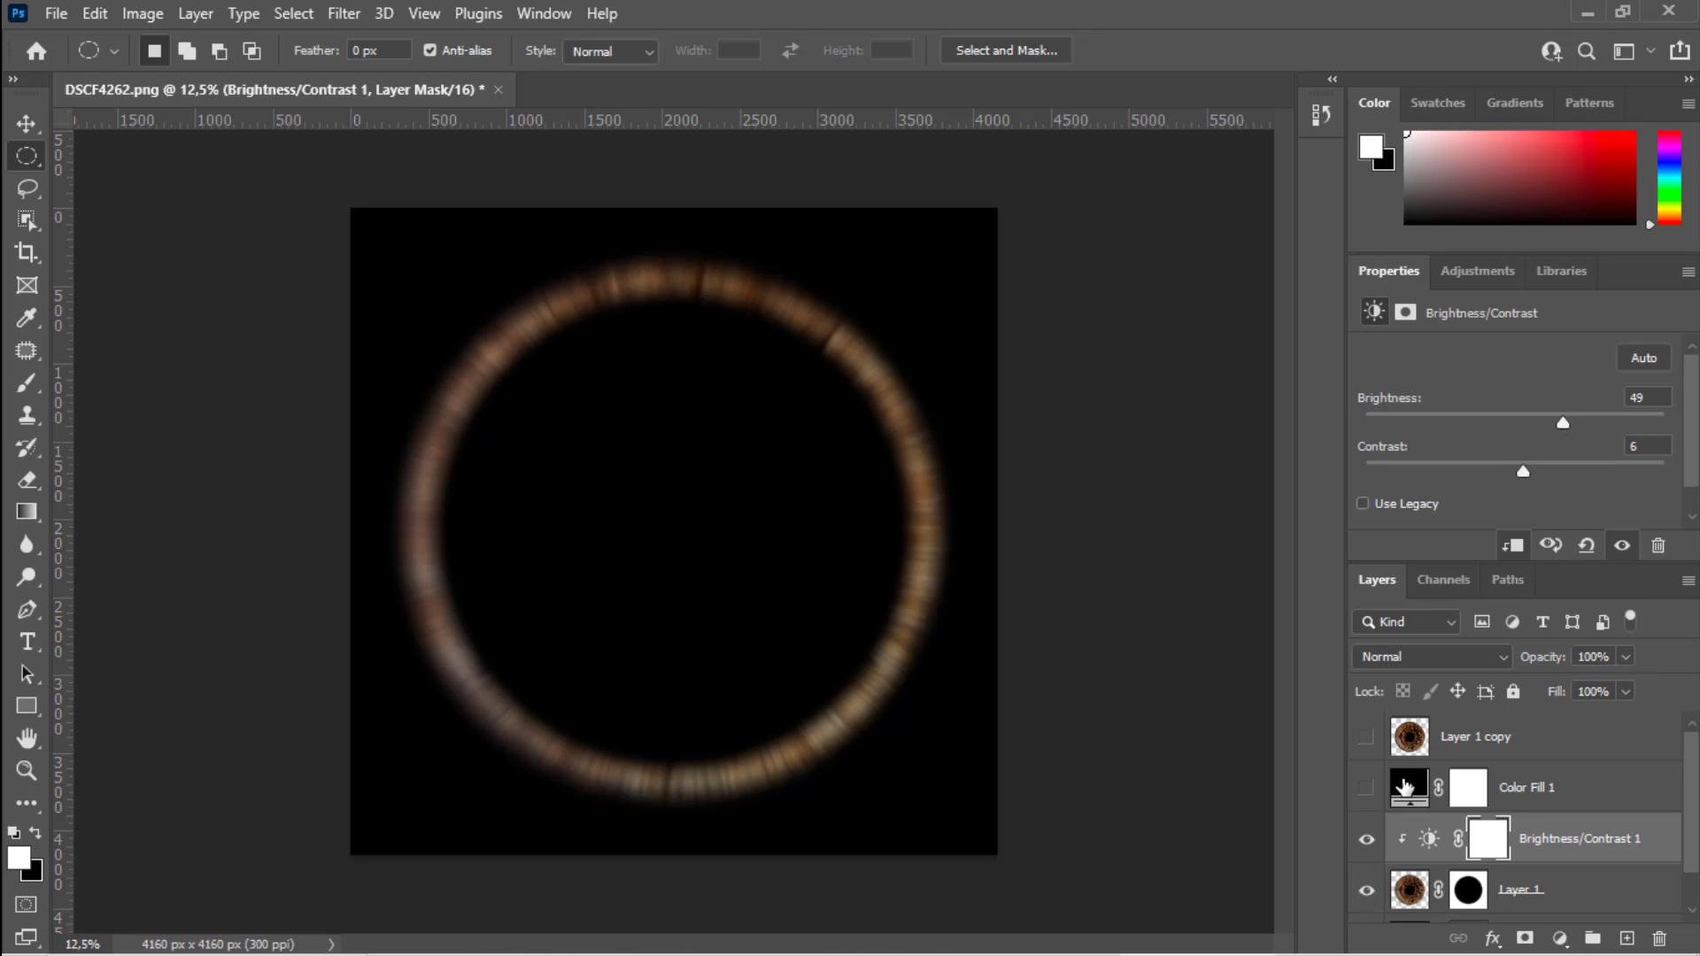
Show the Layer 1 copy layer and delete the hidden Color Fill 1 layer beneath it.
{"action": "left_click", "coordinate": [1366, 741]}
{"action": "left_click", "coordinate": [1424, 797]}
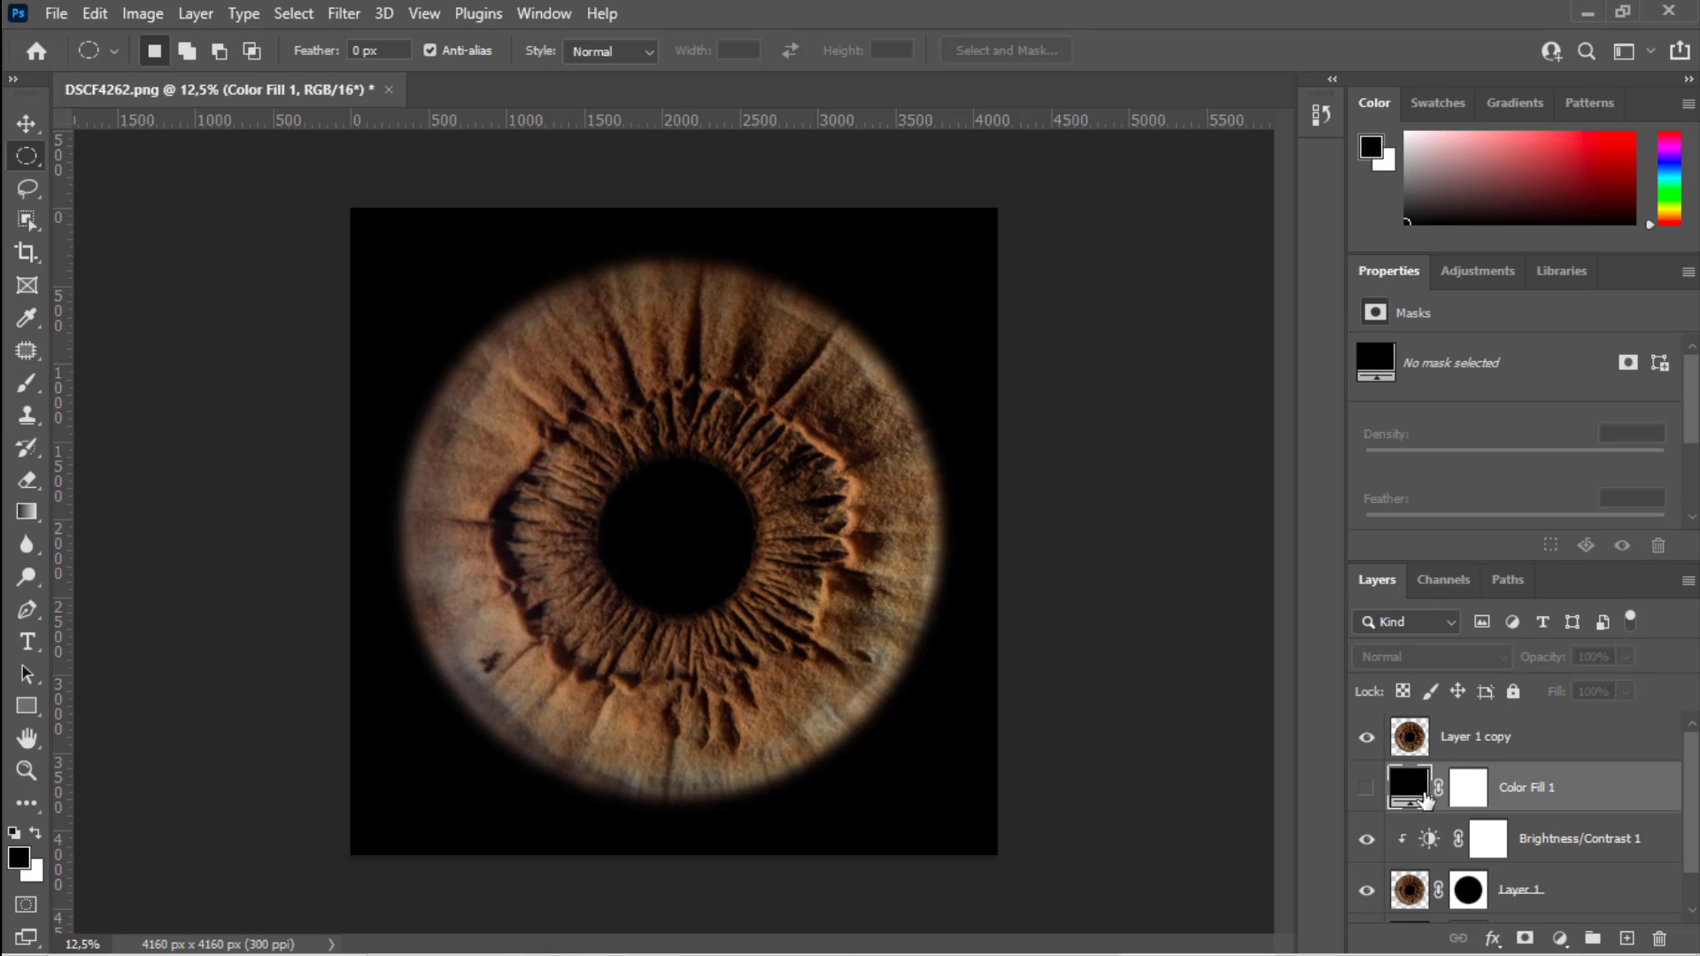
{"action": "left_click_drag", "start_coordinate": [1428, 801], "coordinate": [1653, 930]}
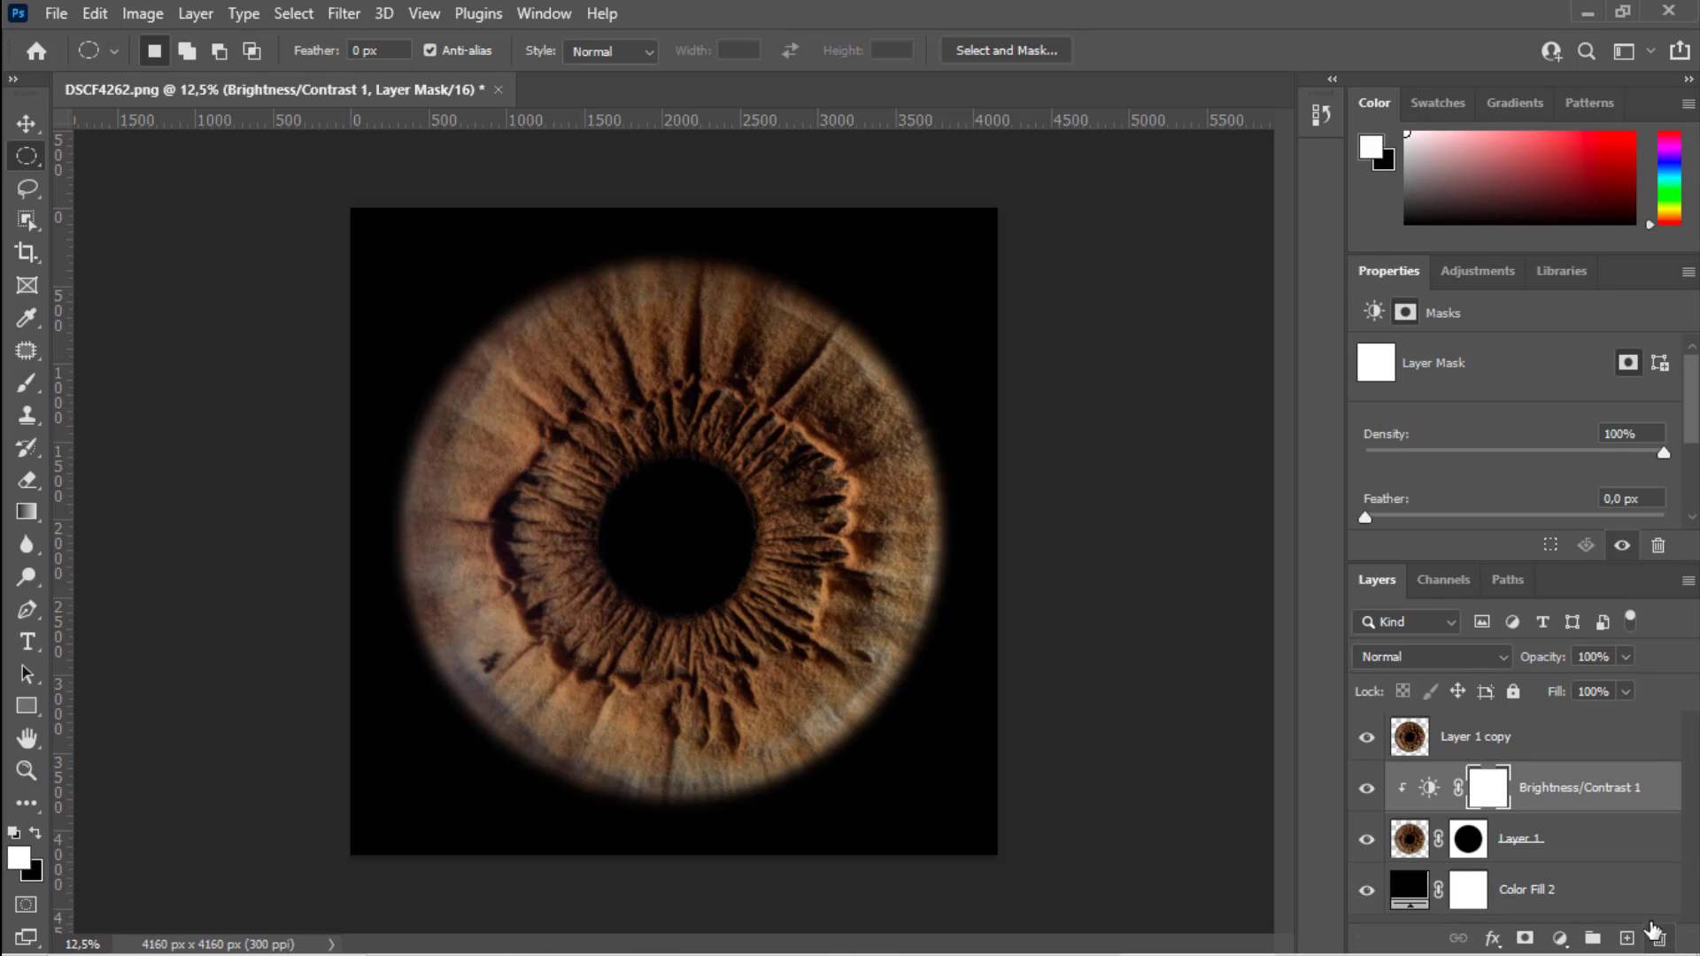
Scale Layer 1 copy proportionally about its centre to 81.30%, centred at 2080 px on both axes inside the blurred ring.
{"action": "left_click", "coordinate": [1401, 735]}
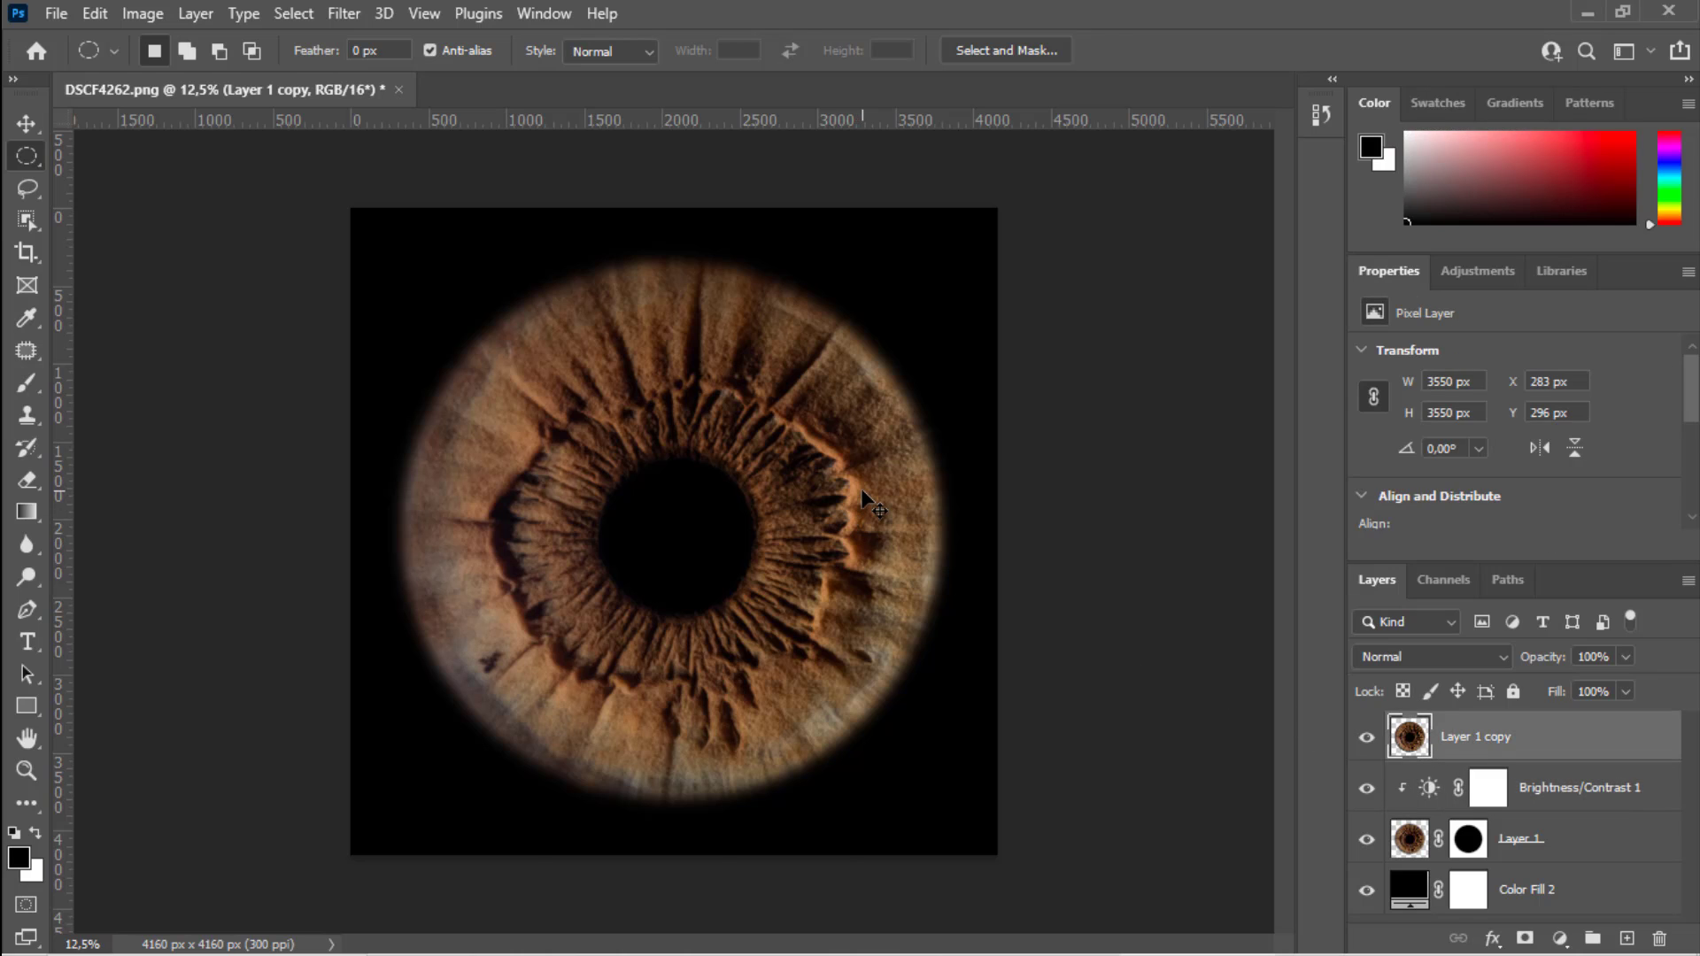
{"action": "key", "text": "ctrl+t"}
{"action": "left_click_drag", "start_coordinate": [945, 530], "coordinate": [878, 530]}
{"action": "left_click_drag", "start_coordinate": [708, 519], "coordinate": [745, 515]}
{"action": "left_click_drag", "start_coordinate": [428, 521], "coordinate": [464, 517]}
{"action": "left_click_drag", "start_coordinate": [605, 508], "coordinate": [603, 515]}
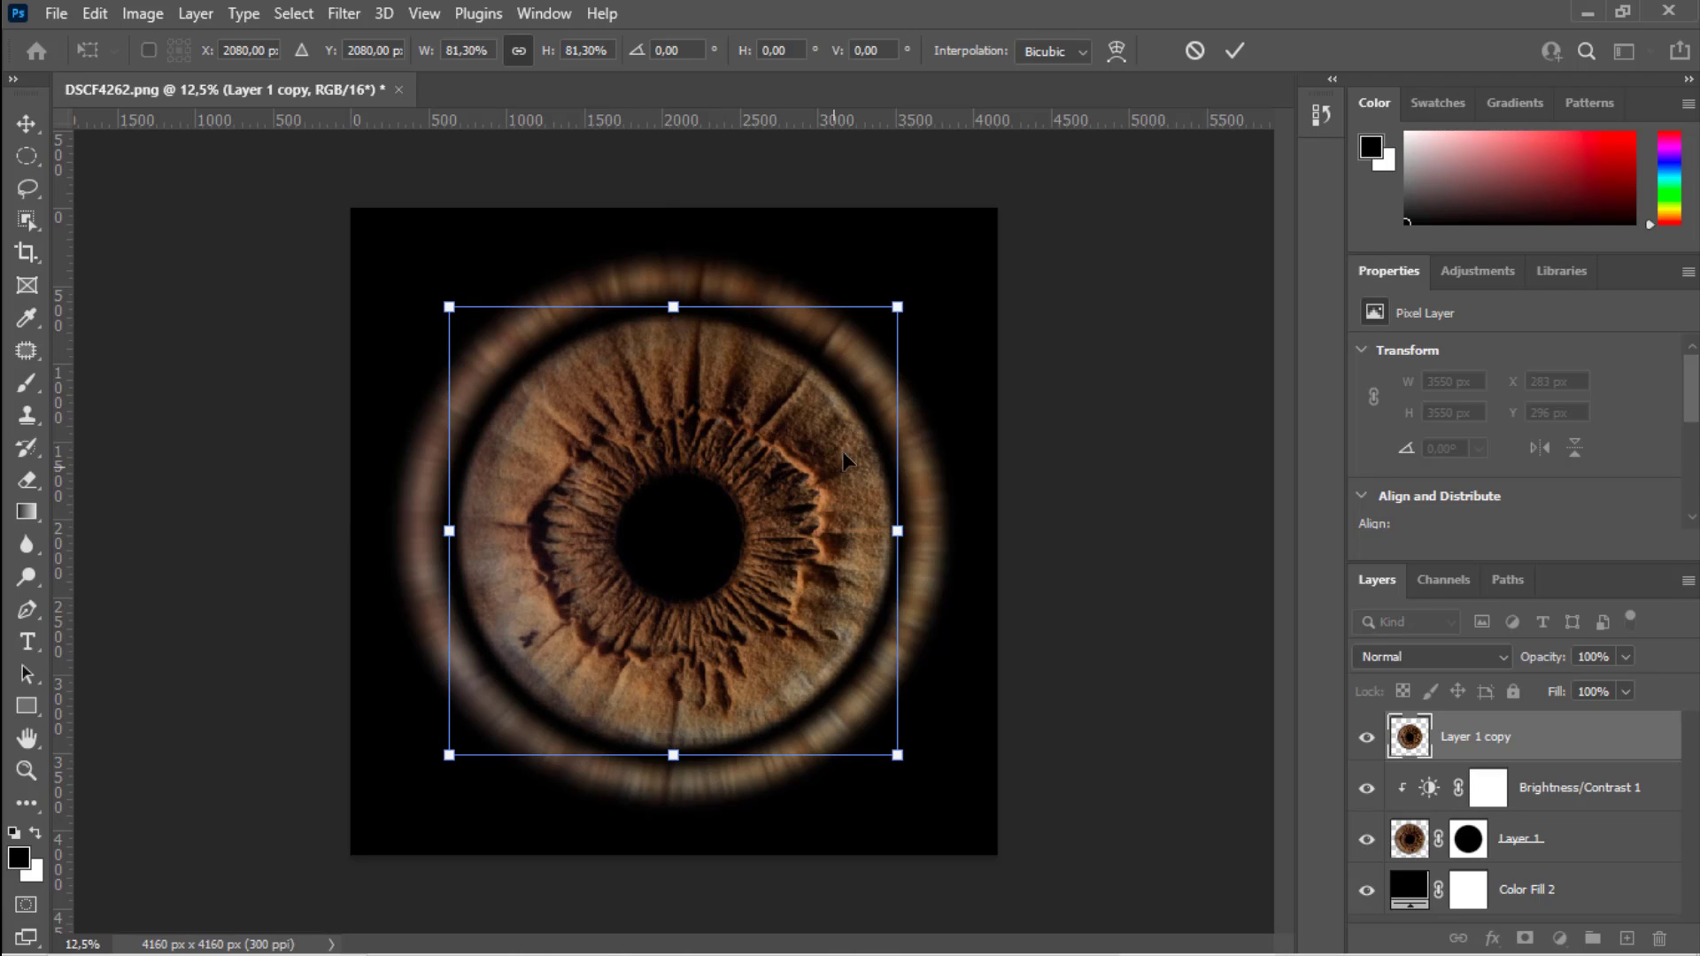
{"action": "left_click", "coordinate": [1234, 51]}
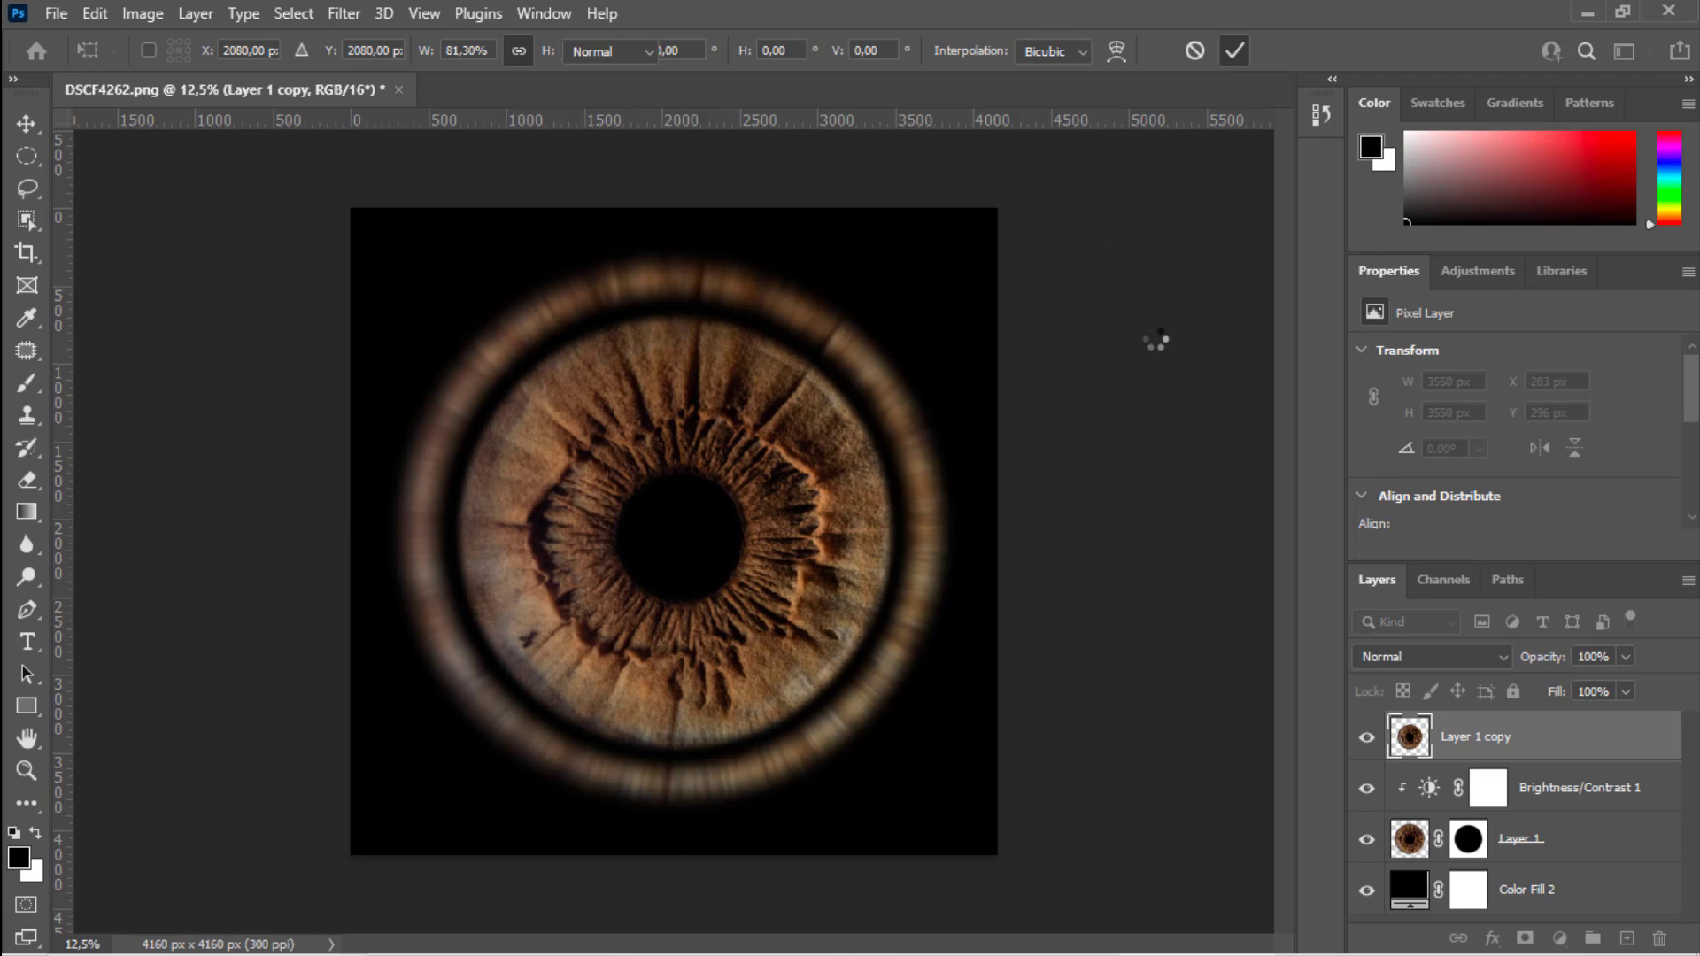
{"action": "key", "text": "m"}
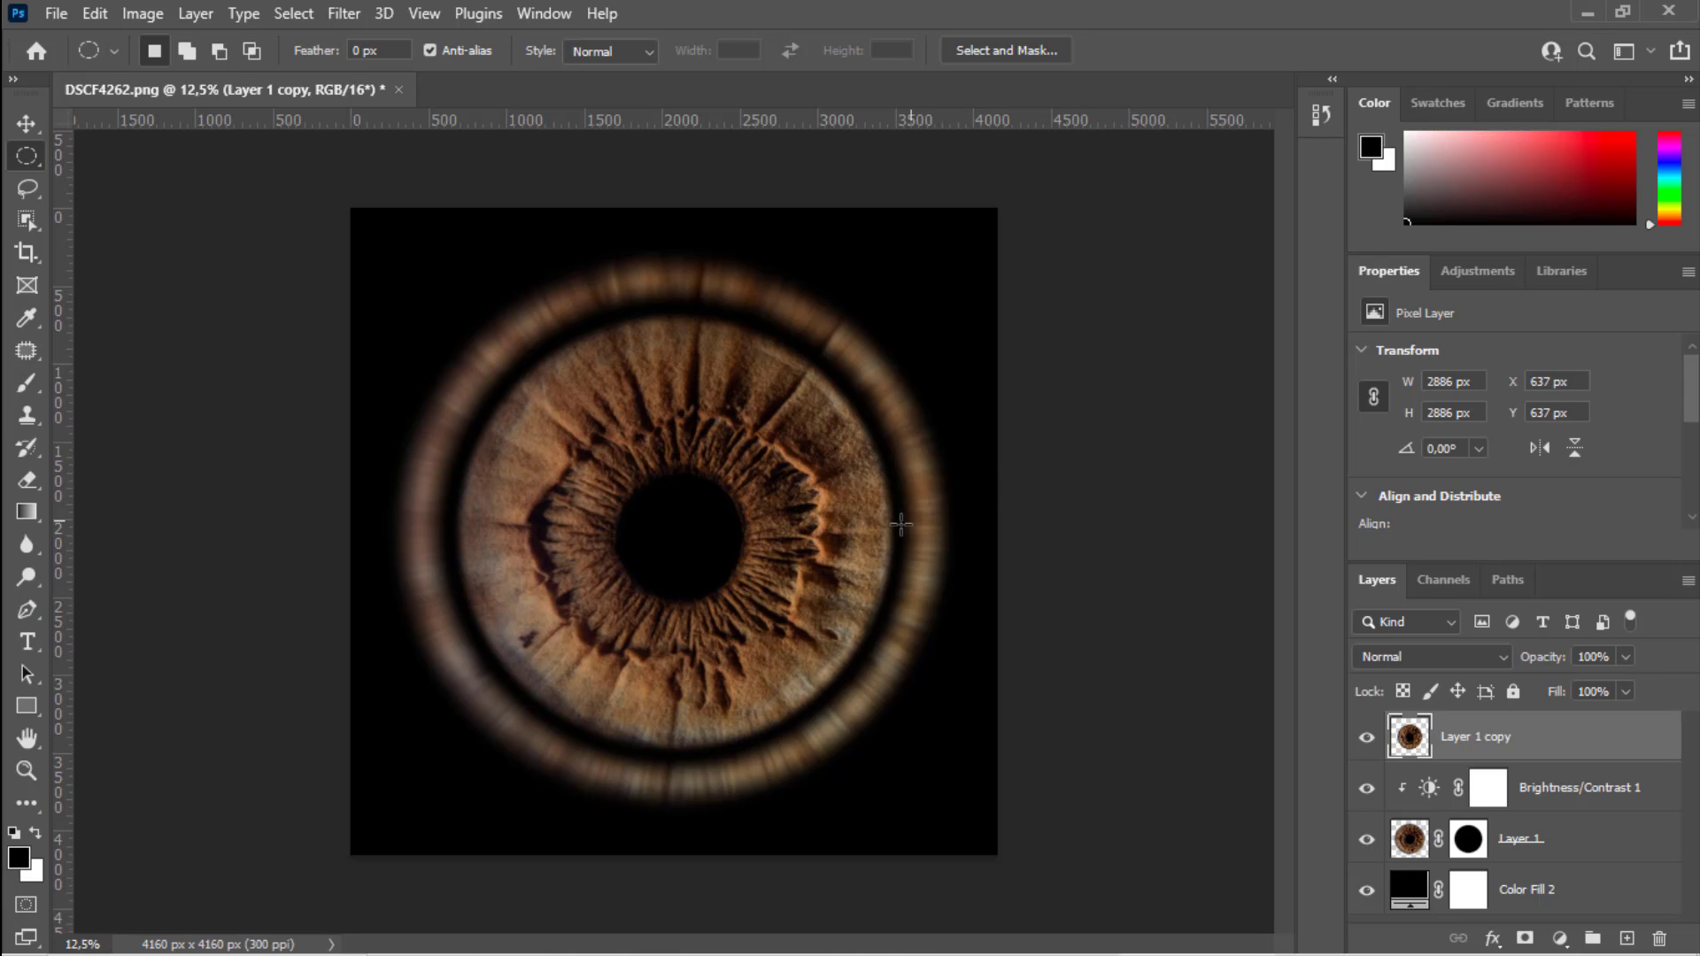
Scale Layer 1 copy down slightly more to about 99.03%, making the iris layer 2858 px wide and high.
{"action": "key", "text": "ctrl+t"}
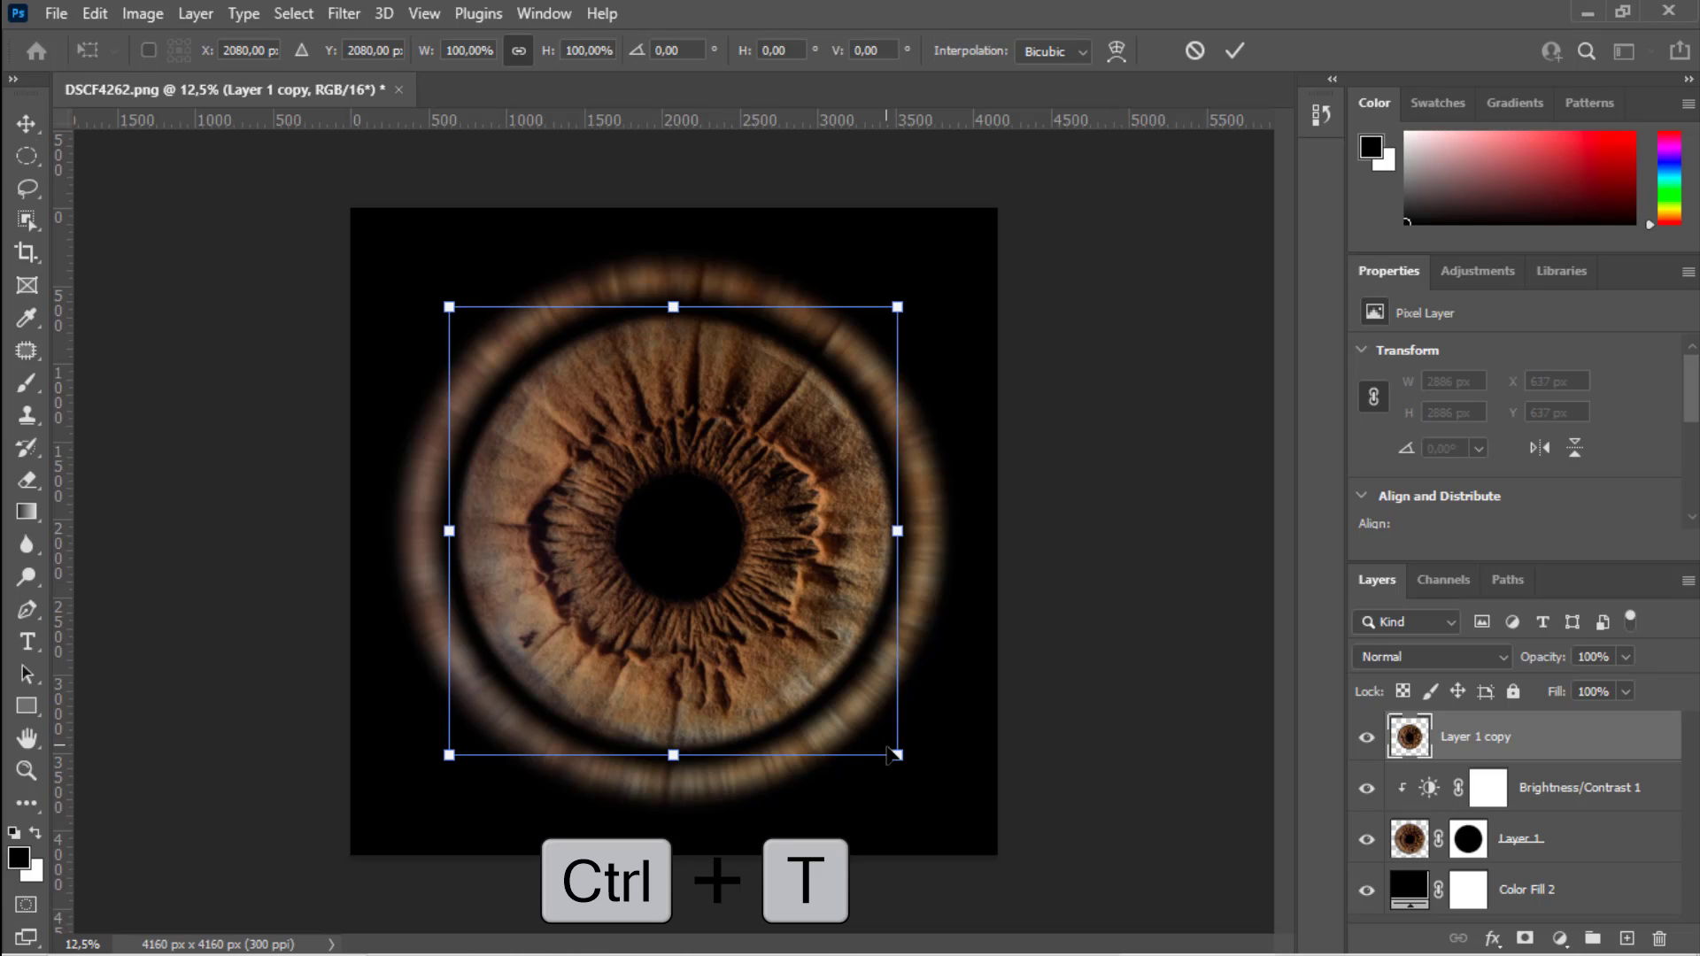
{"action": "left_click_drag", "start_coordinate": [896, 756], "coordinate": [891, 749]}
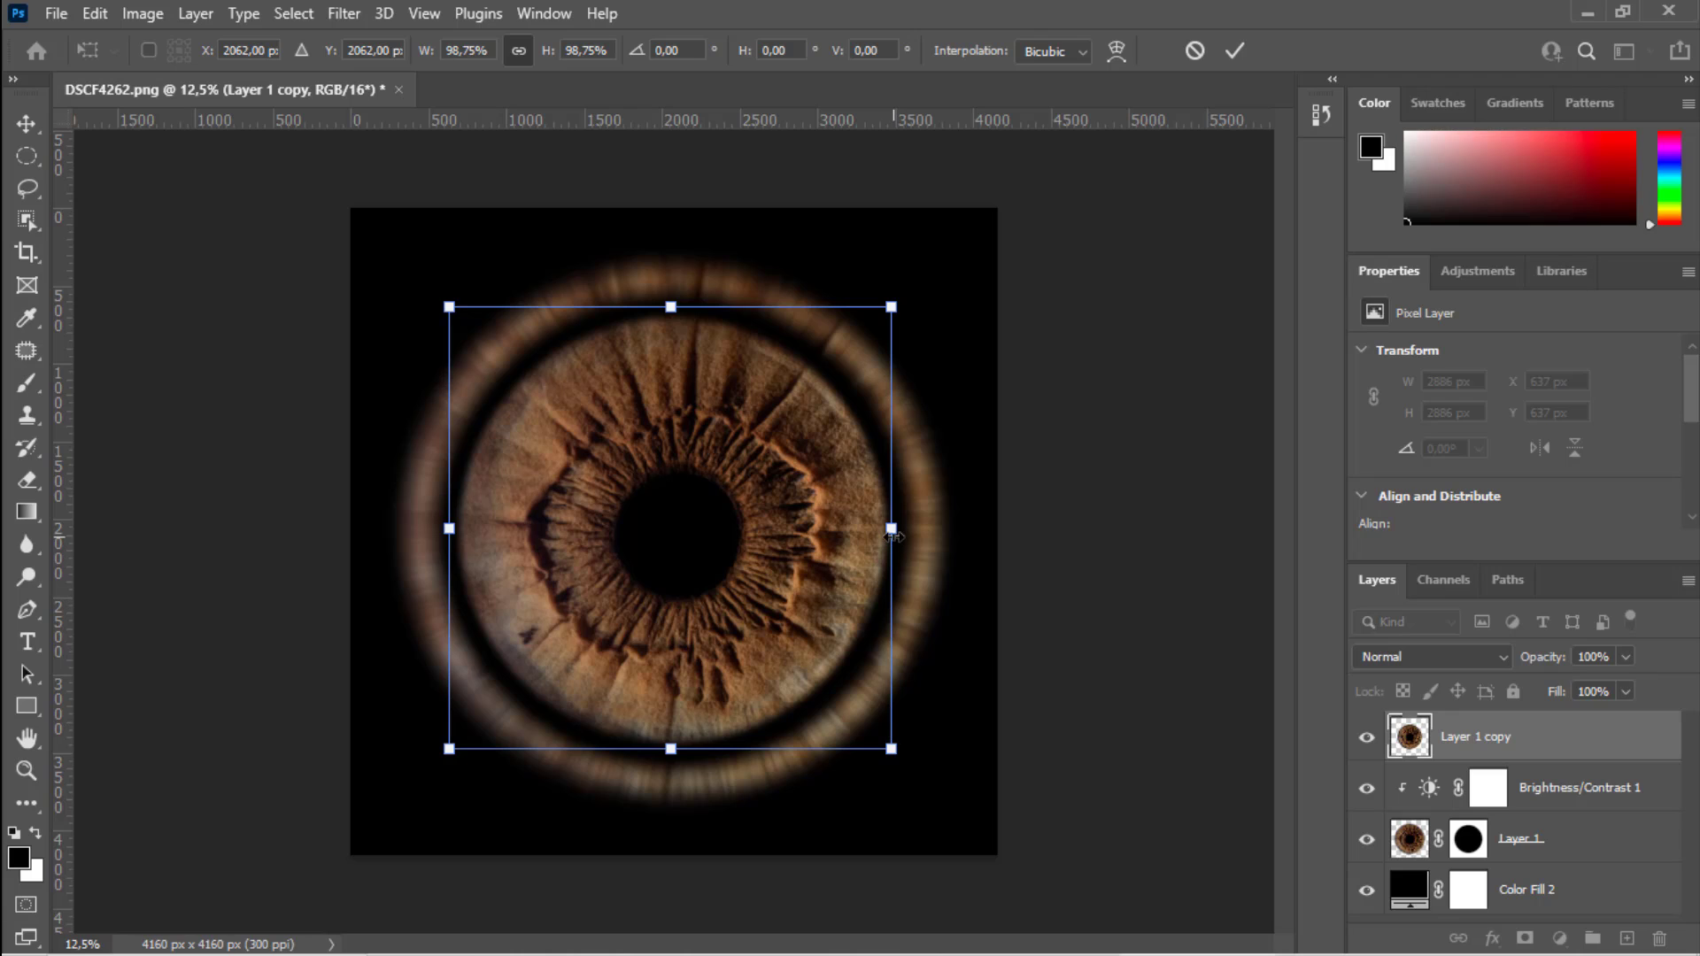
{"action": "left_click_drag", "start_coordinate": [892, 531], "coordinate": [894, 530]}
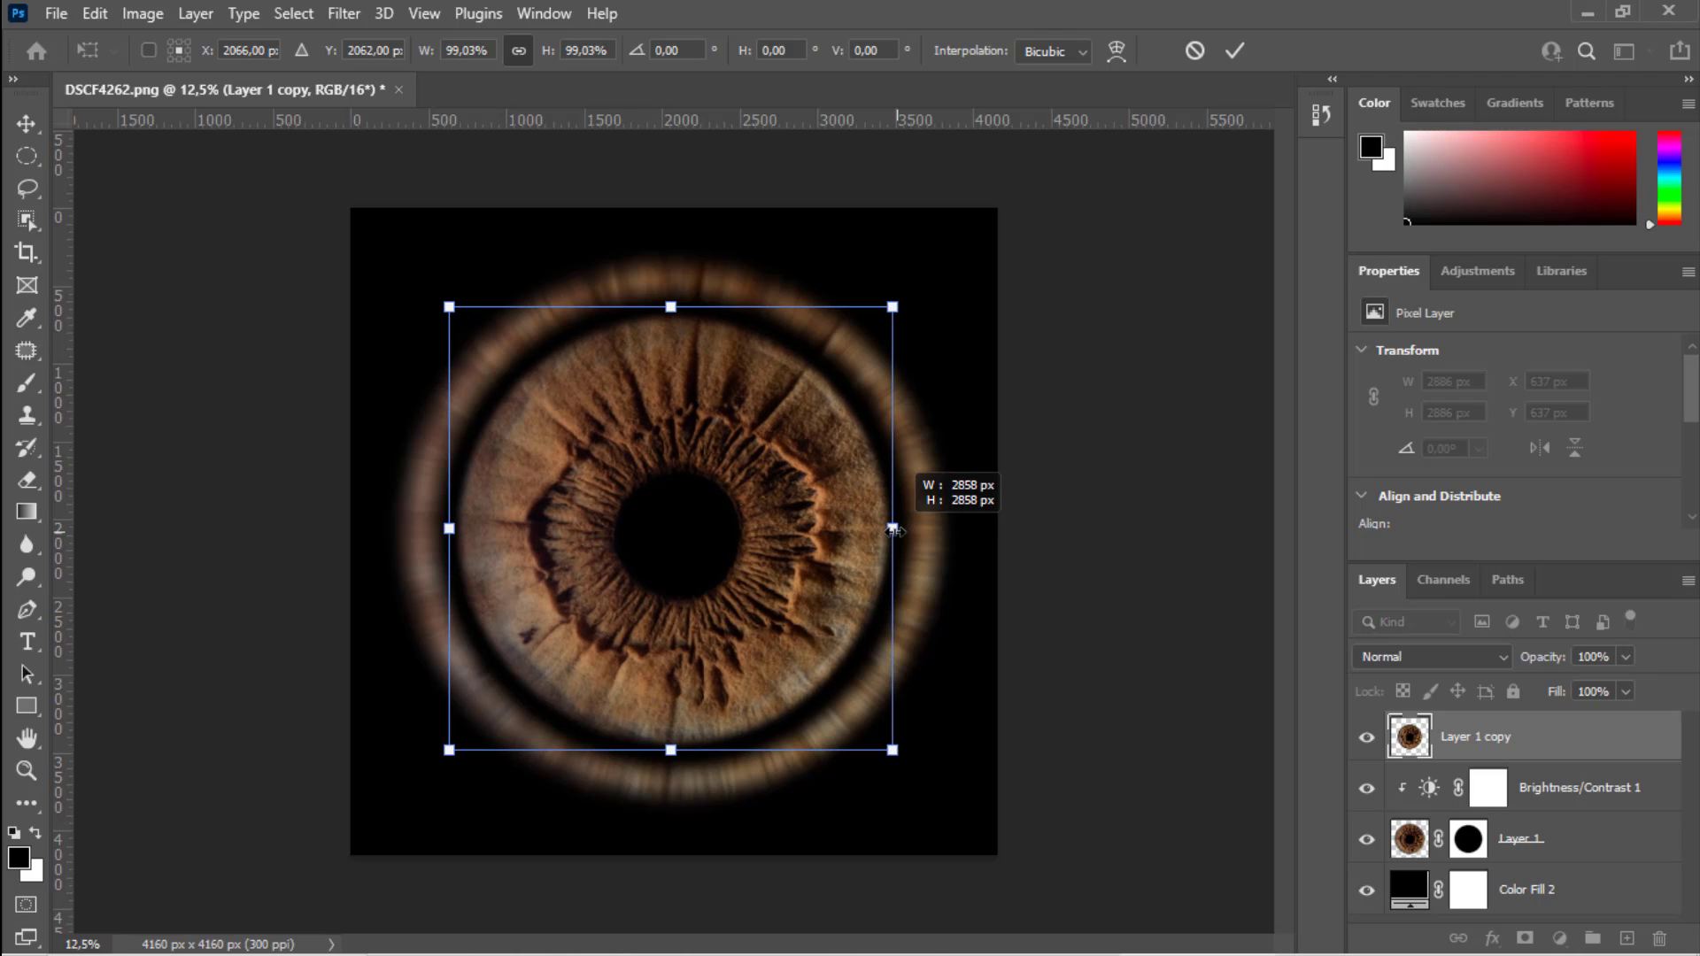
{"action": "left_click", "coordinate": [1234, 50]}
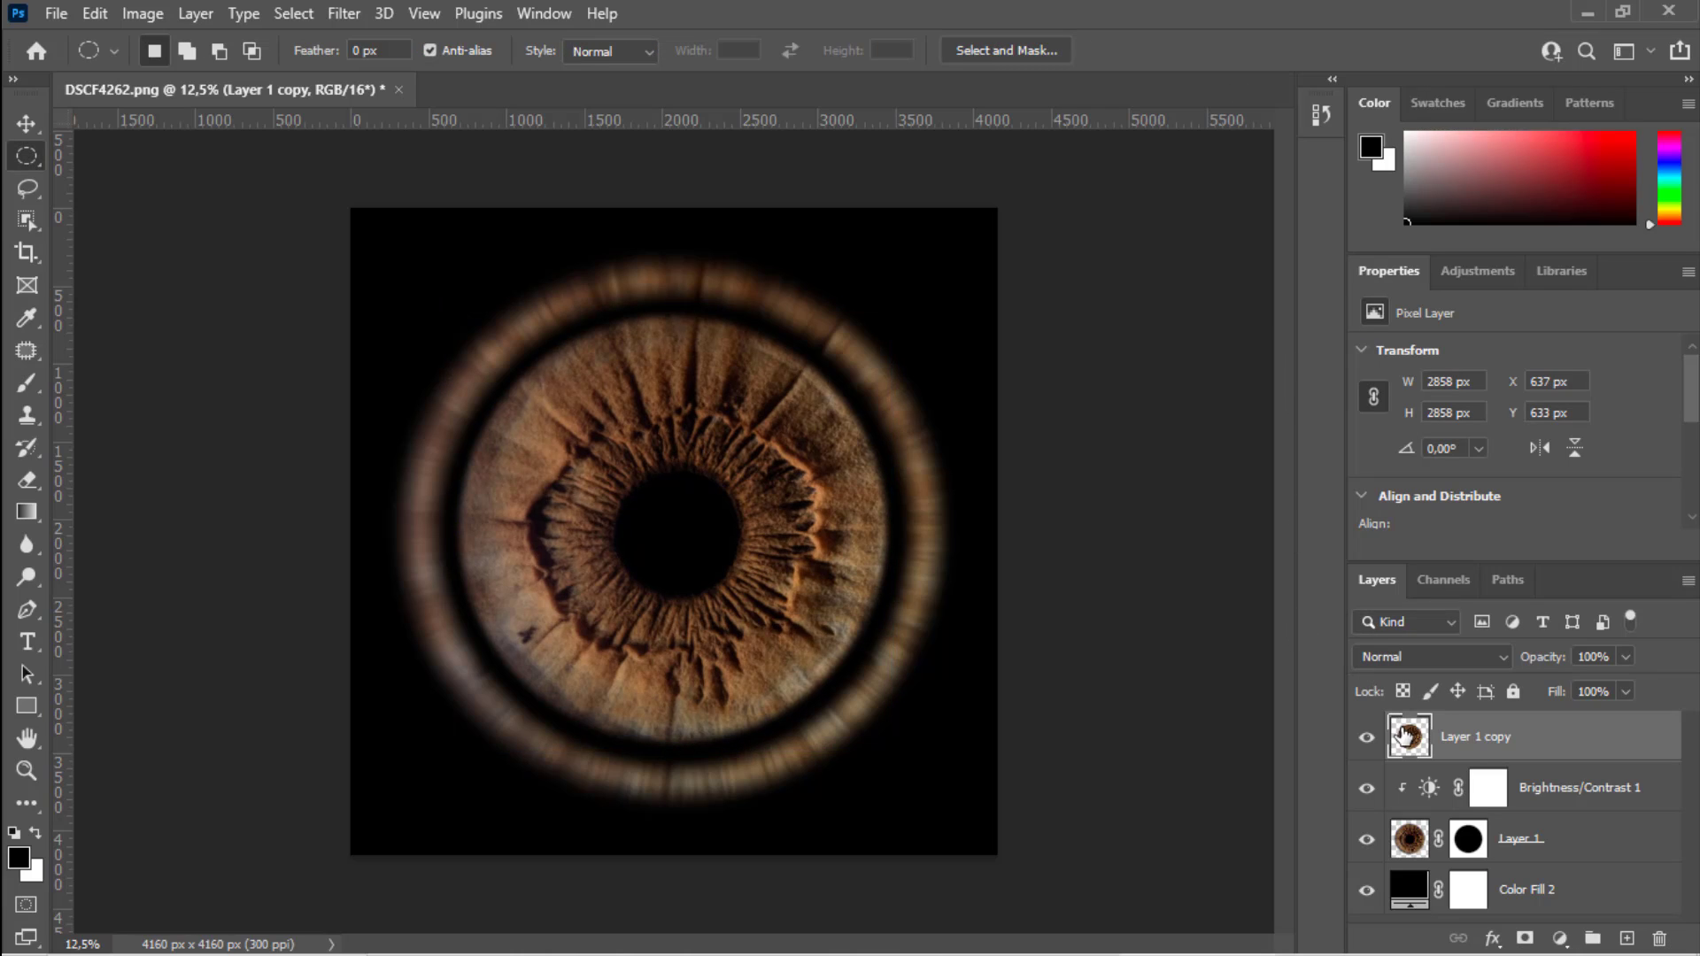
Set the outer ring's Brightness/Contrast 1 adjustment to brightness 84 and contrast 7.
{"action": "left_click", "coordinate": [1429, 789]}
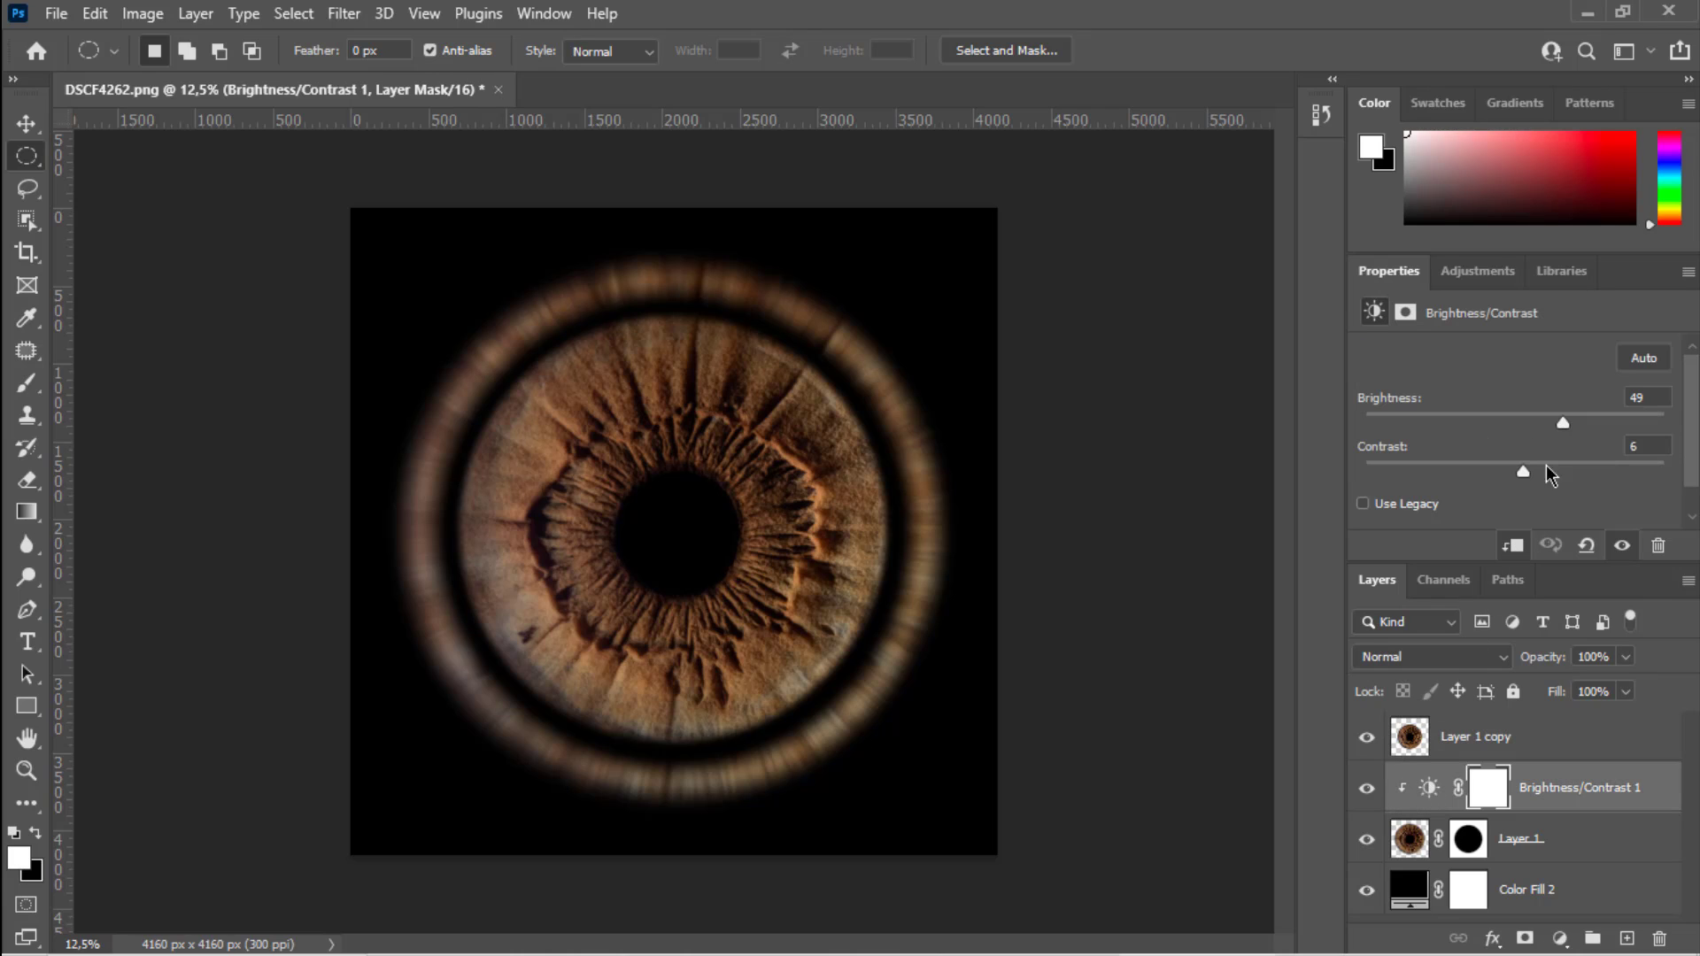
{"action": "left_click_drag", "start_coordinate": [1564, 419], "coordinate": [1598, 403]}
{"action": "mouse_move", "coordinate": [1523, 469]}
{"action": "left_mouse_down"}
{"action": "mouse_move", "coordinate": [1465, 473]}
{"action": "mouse_move", "coordinate": [1548, 476]}
{"action": "mouse_move", "coordinate": [1525, 476]}
{"action": "left_mouse_up"}
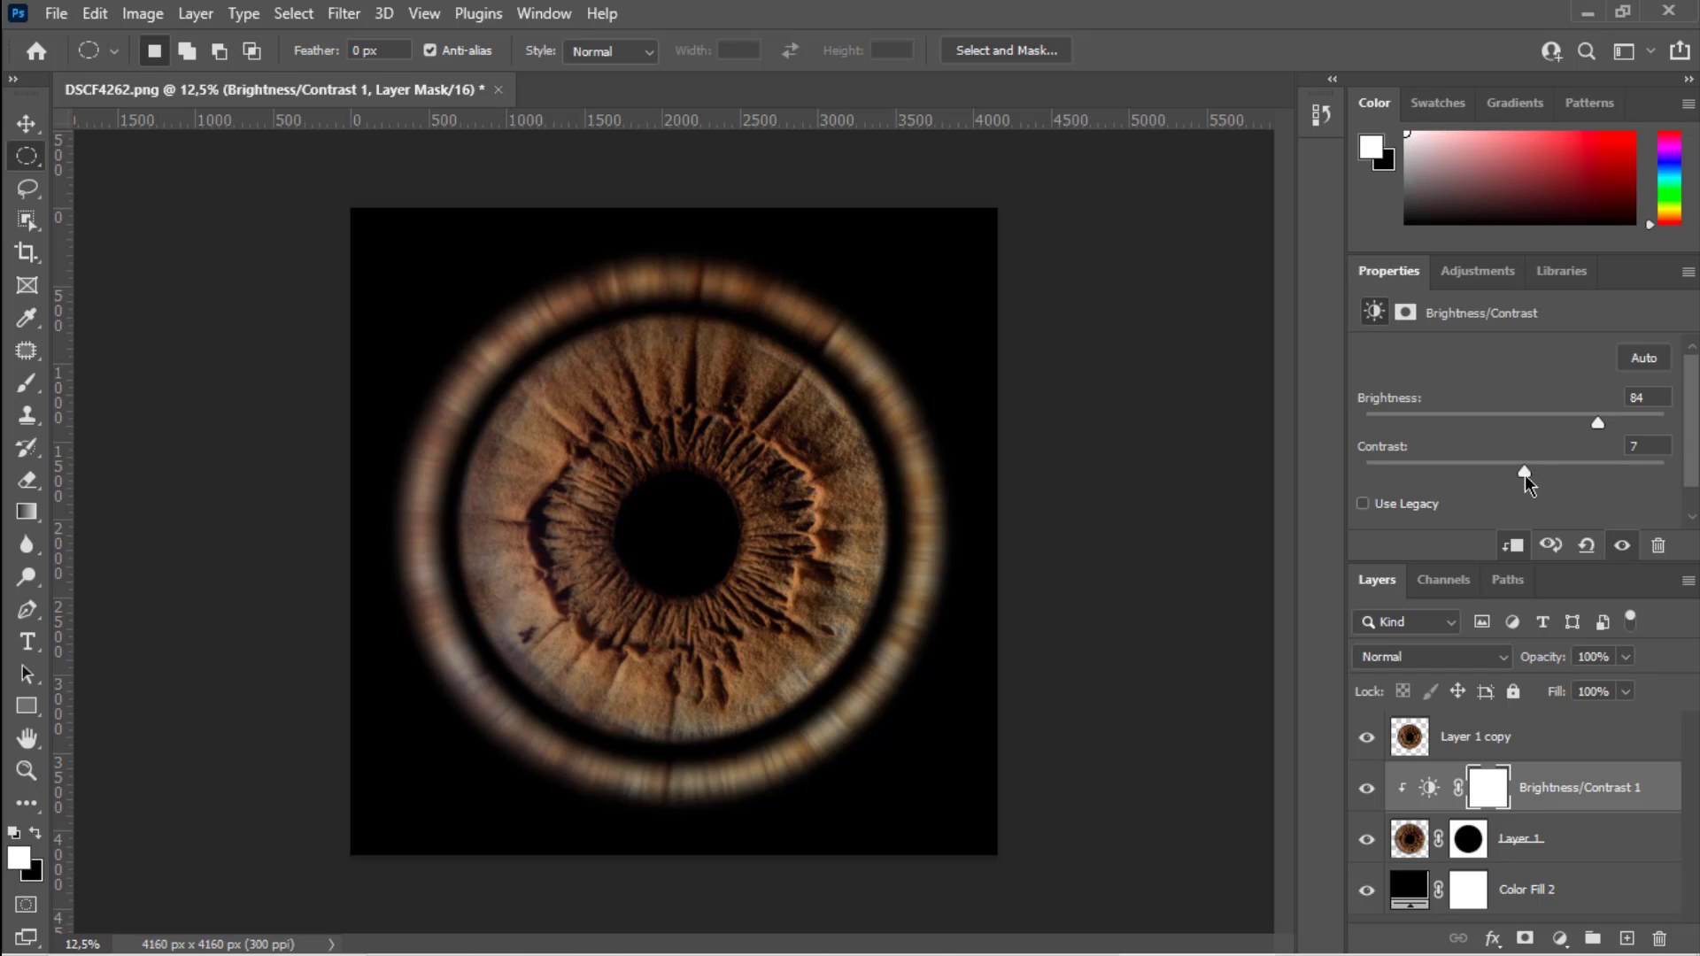
Add a Brightness/Contrast adjustment clipped to Layer 1 copy, with brightness 33 and contrast 3.
{"action": "left_click", "coordinate": [1423, 738]}
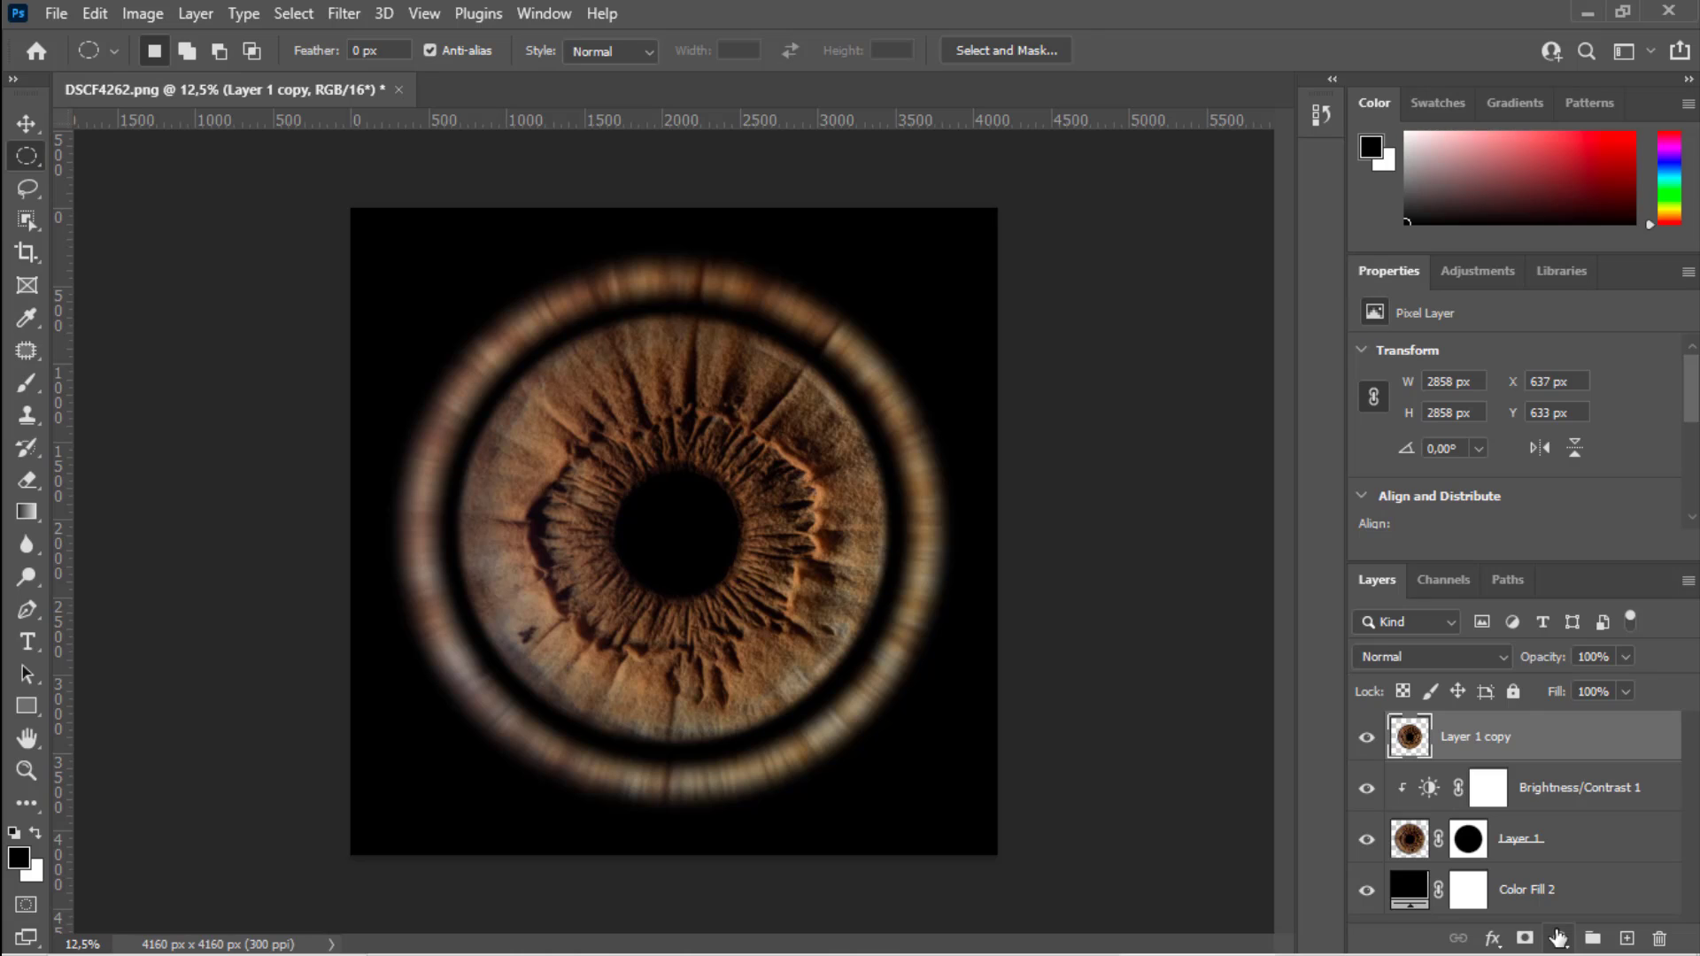
{"action": "left_click", "coordinate": [1558, 937]}
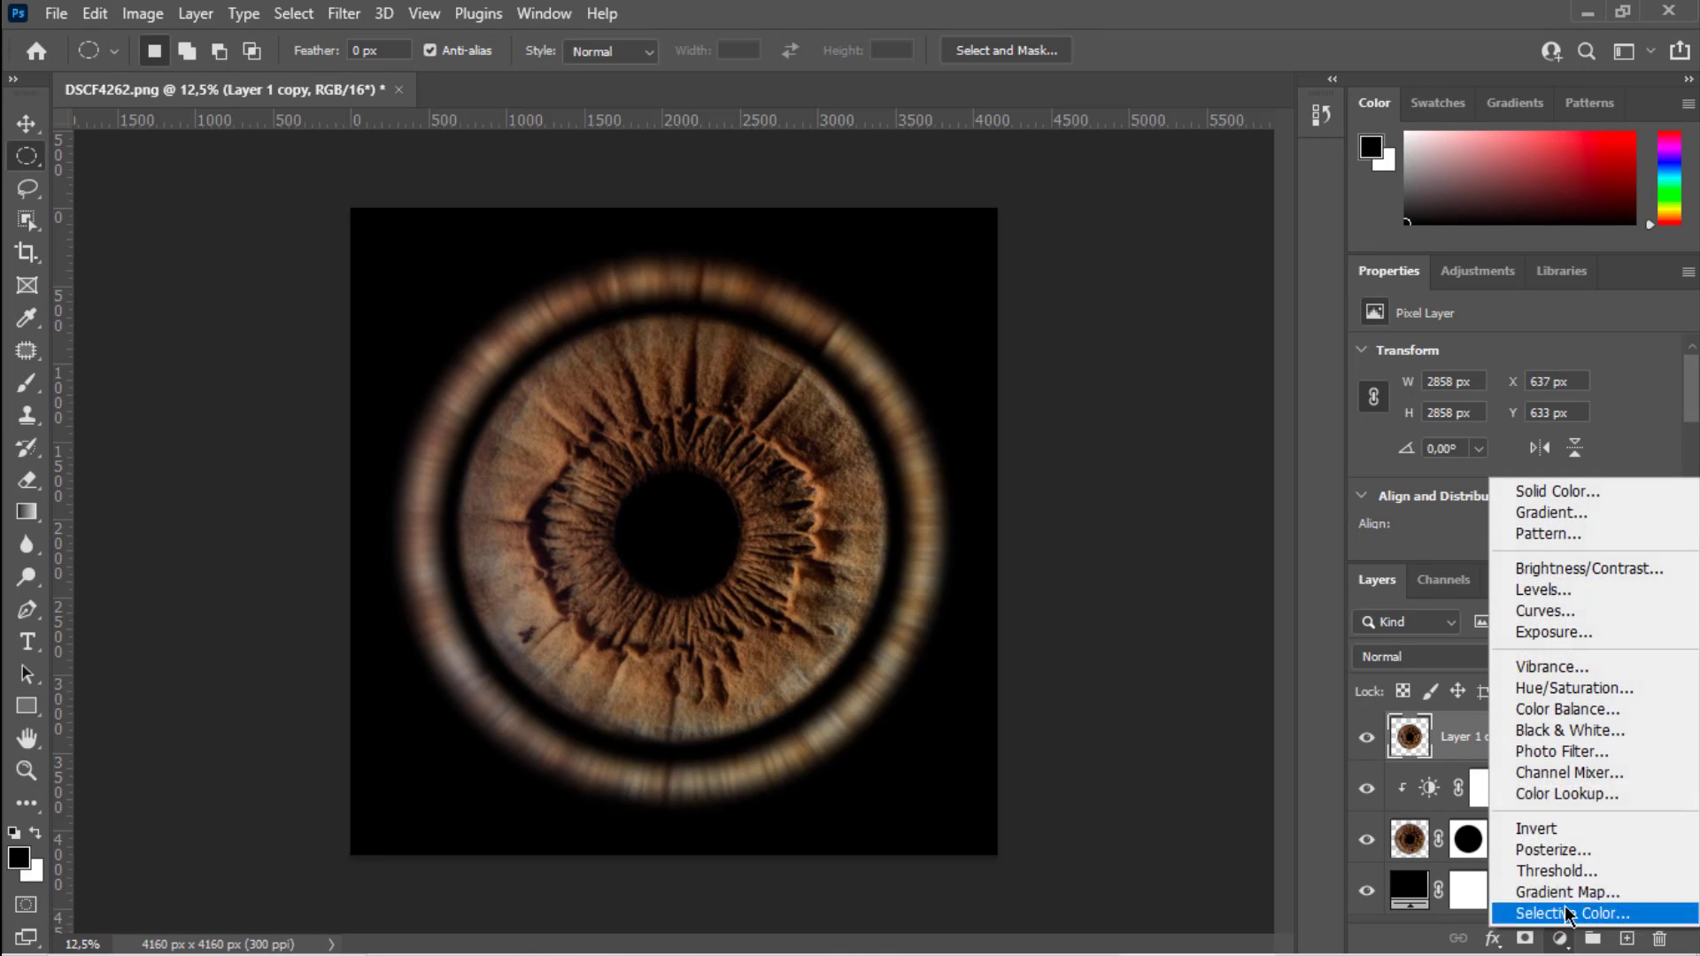
{"action": "left_click", "coordinate": [1597, 568]}
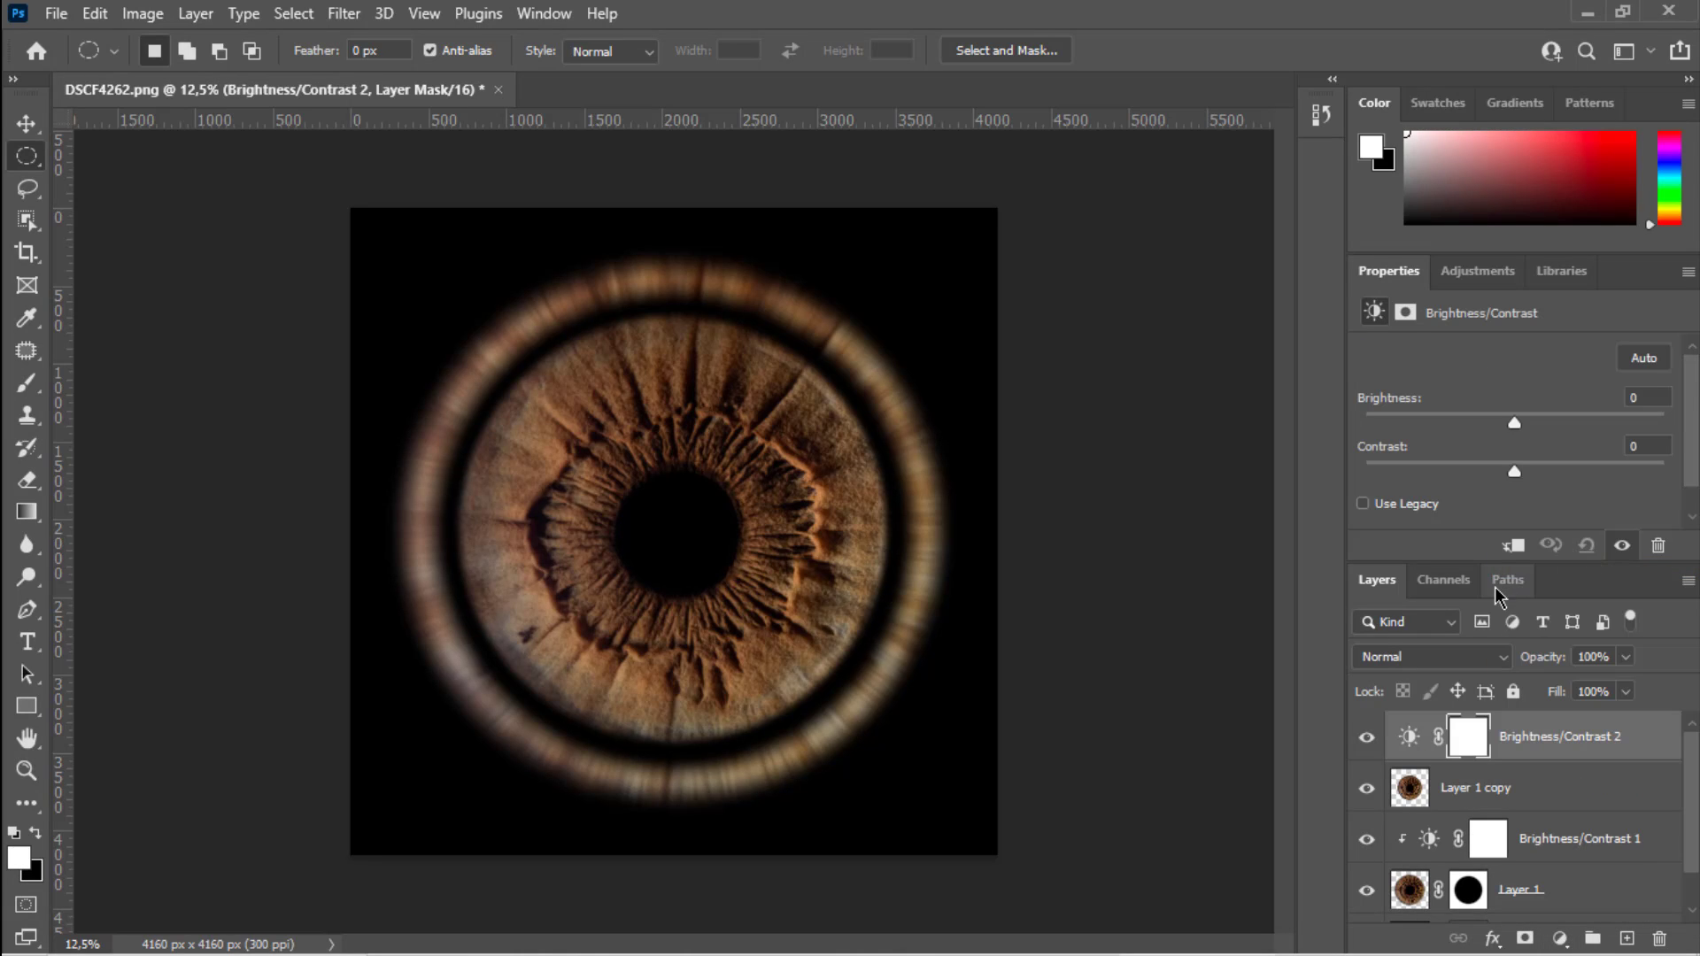
{"action": "left_click", "coordinate": [1515, 543]}
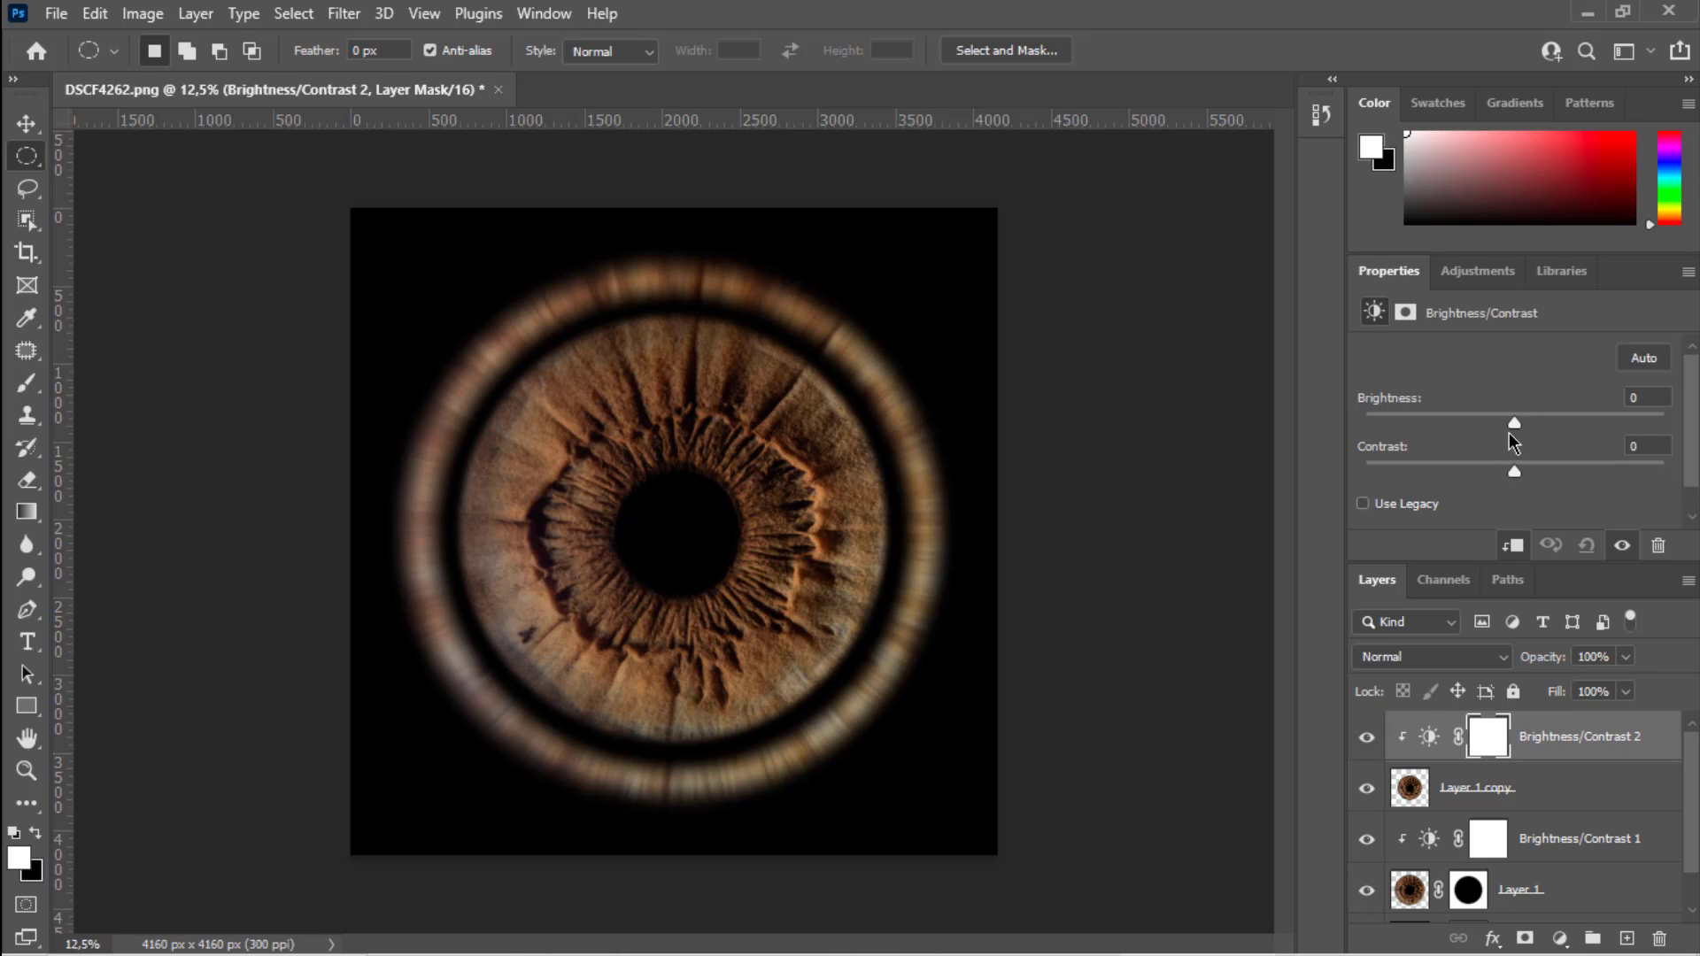
{"action": "left_click_drag", "start_coordinate": [1513, 416], "coordinate": [1550, 406]}
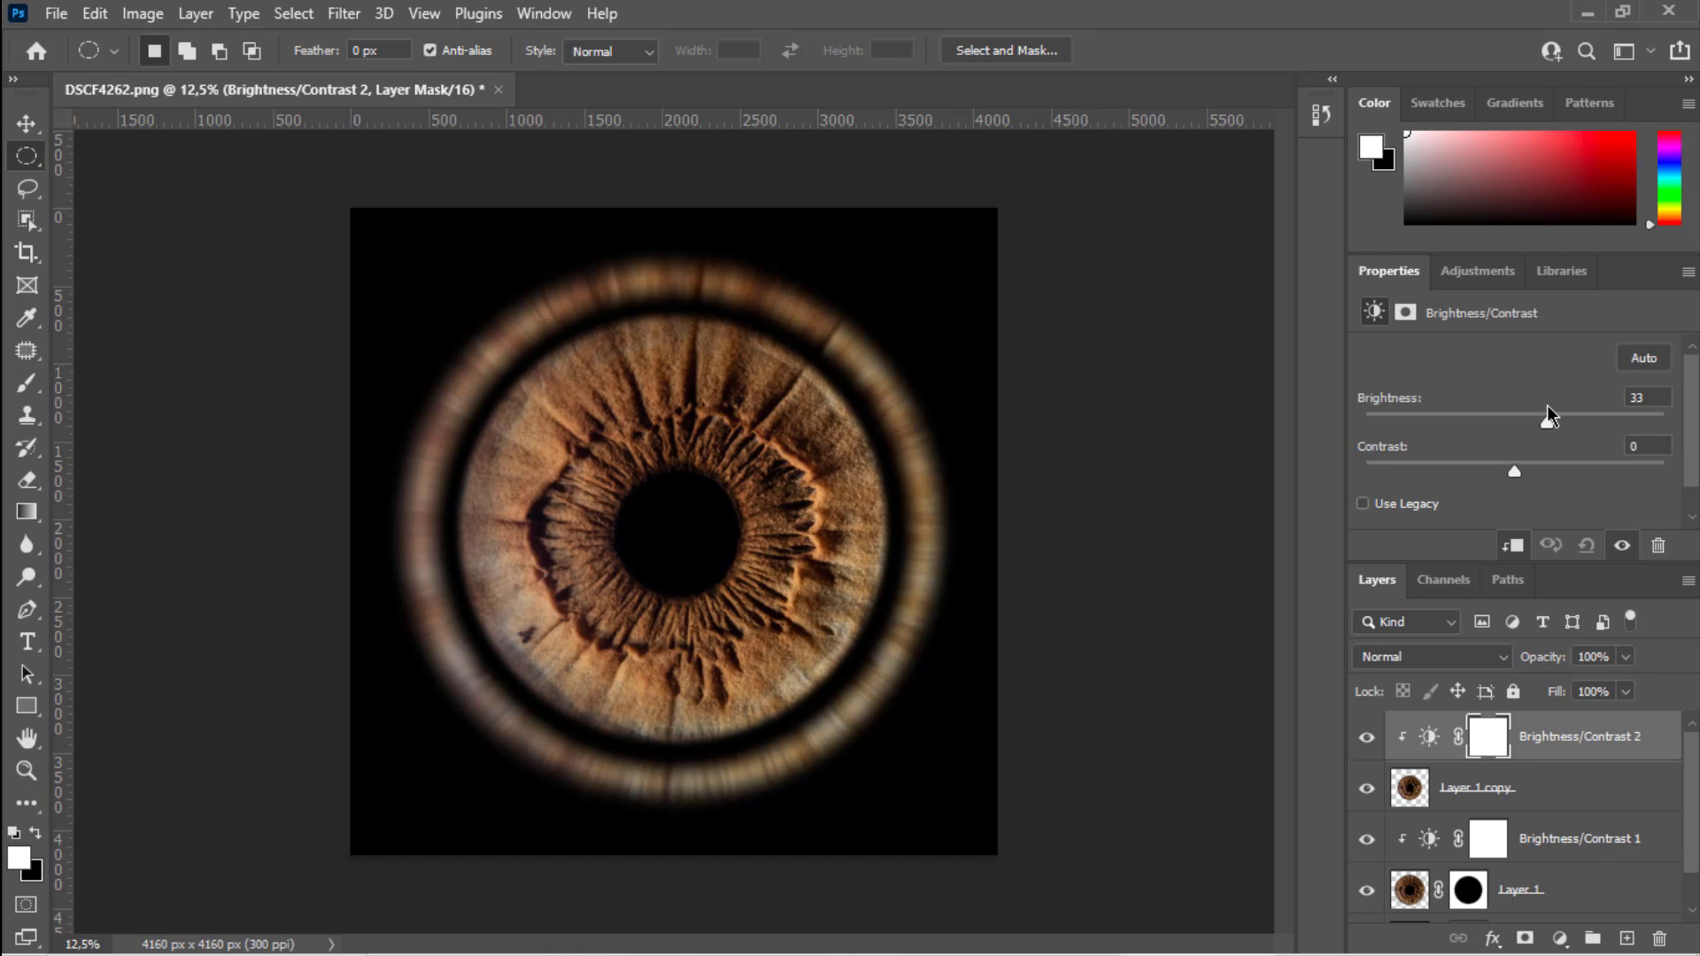
{"action": "left_click_drag", "start_coordinate": [1548, 406], "coordinate": [1548, 408]}
{"action": "left_click_drag", "start_coordinate": [1524, 469], "coordinate": [1519, 464]}
Compare the iris and the outer ring with and without their Brightness/Contrast adjustments, leaving both adjustments on.
{"action": "left_click", "coordinate": [1370, 738]}
{"action": "left_click", "coordinate": [1370, 739]}
{"action": "left_click", "coordinate": [1370, 739]}
{"action": "left_click", "coordinate": [1370, 738]}
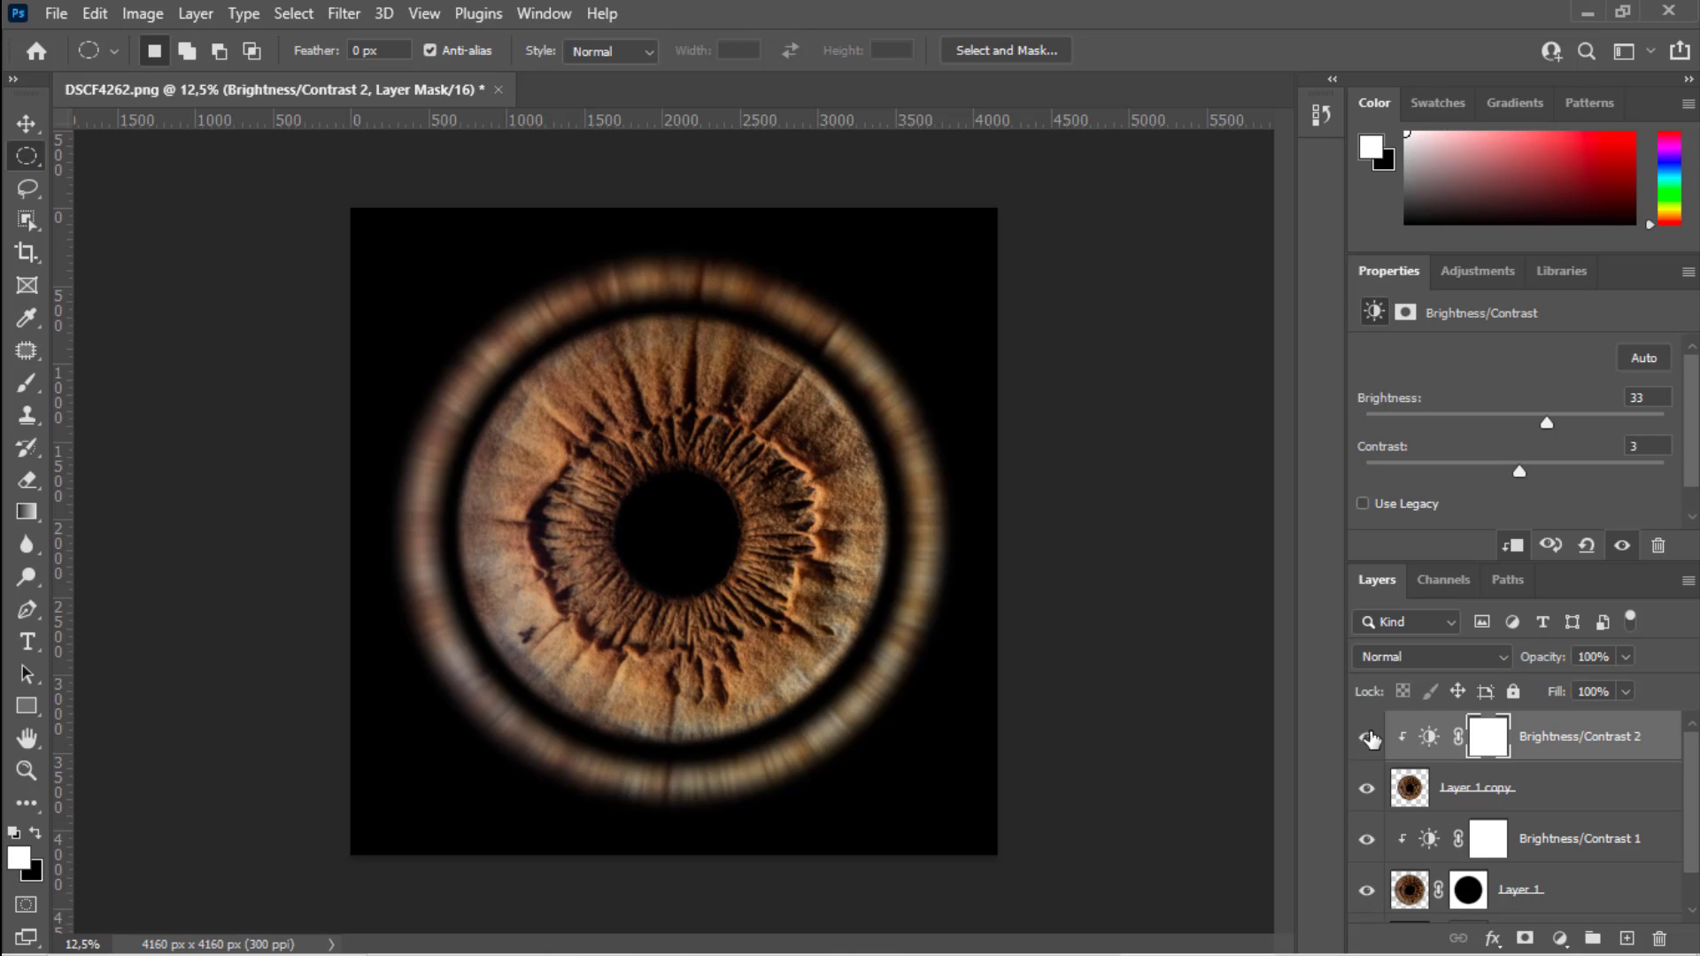
{"action": "left_click", "coordinate": [1369, 840]}
{"action": "left_click", "coordinate": [1369, 840]}
{"action": "left_click", "coordinate": [1369, 839]}
{"action": "left_click", "coordinate": [1369, 839]}
{"action": "scroll", "coordinate": [965, 330], "scroll_direction": "up", "scroll_amount": 2}
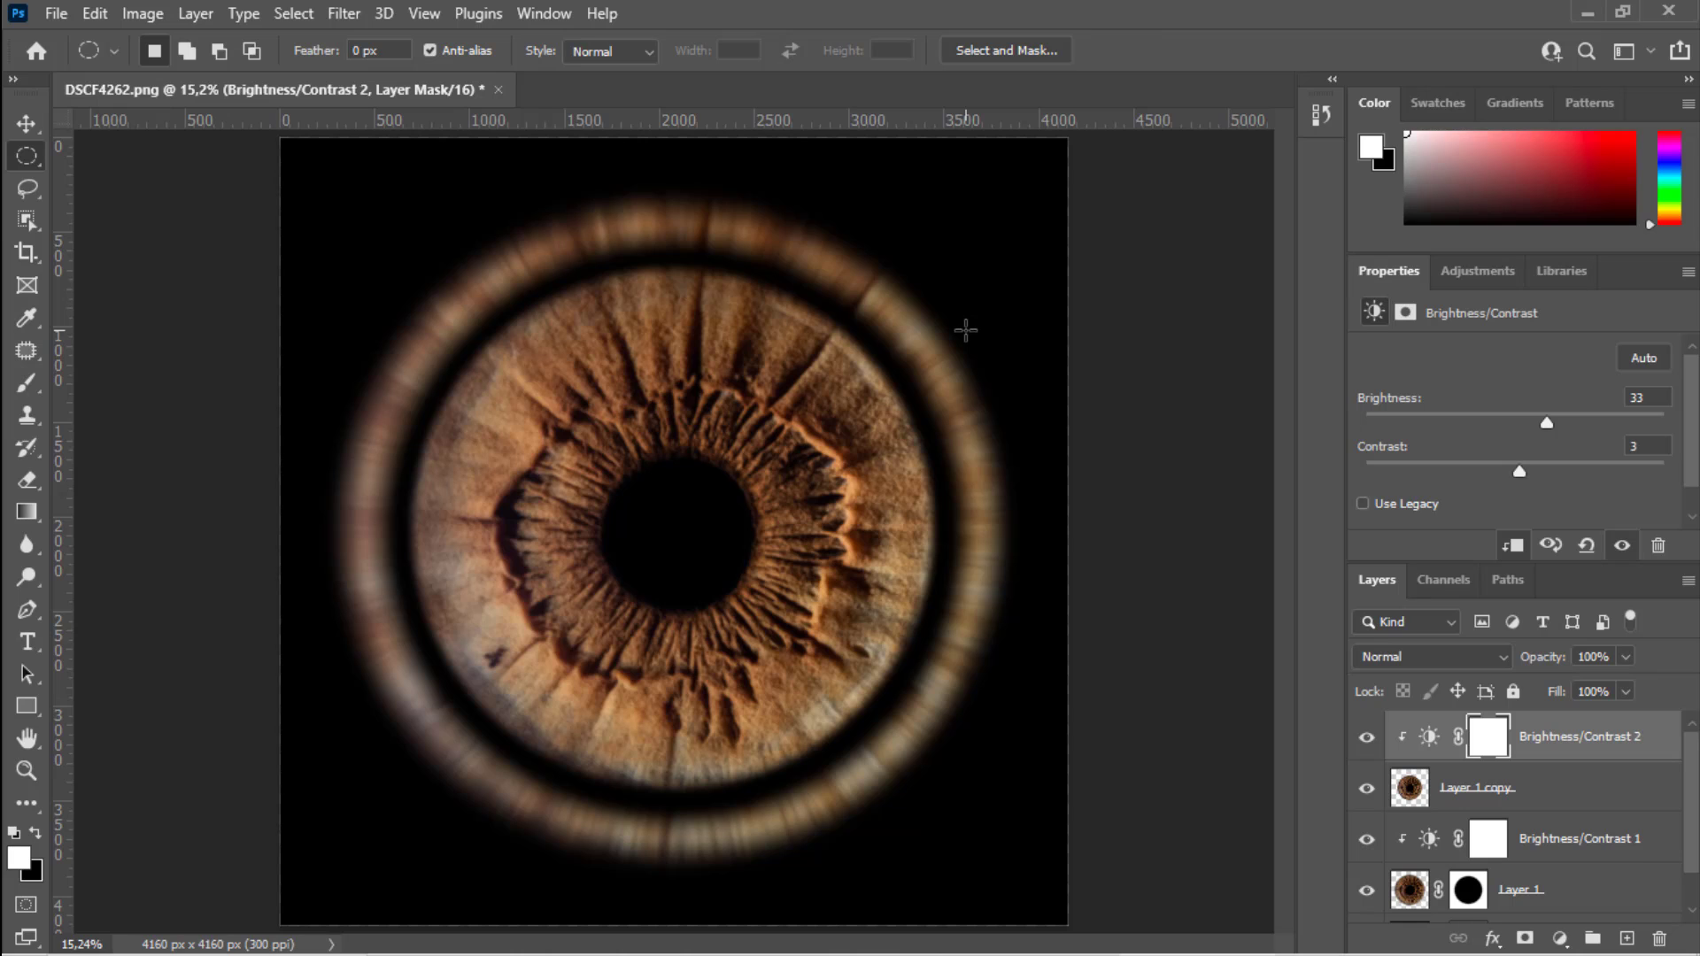